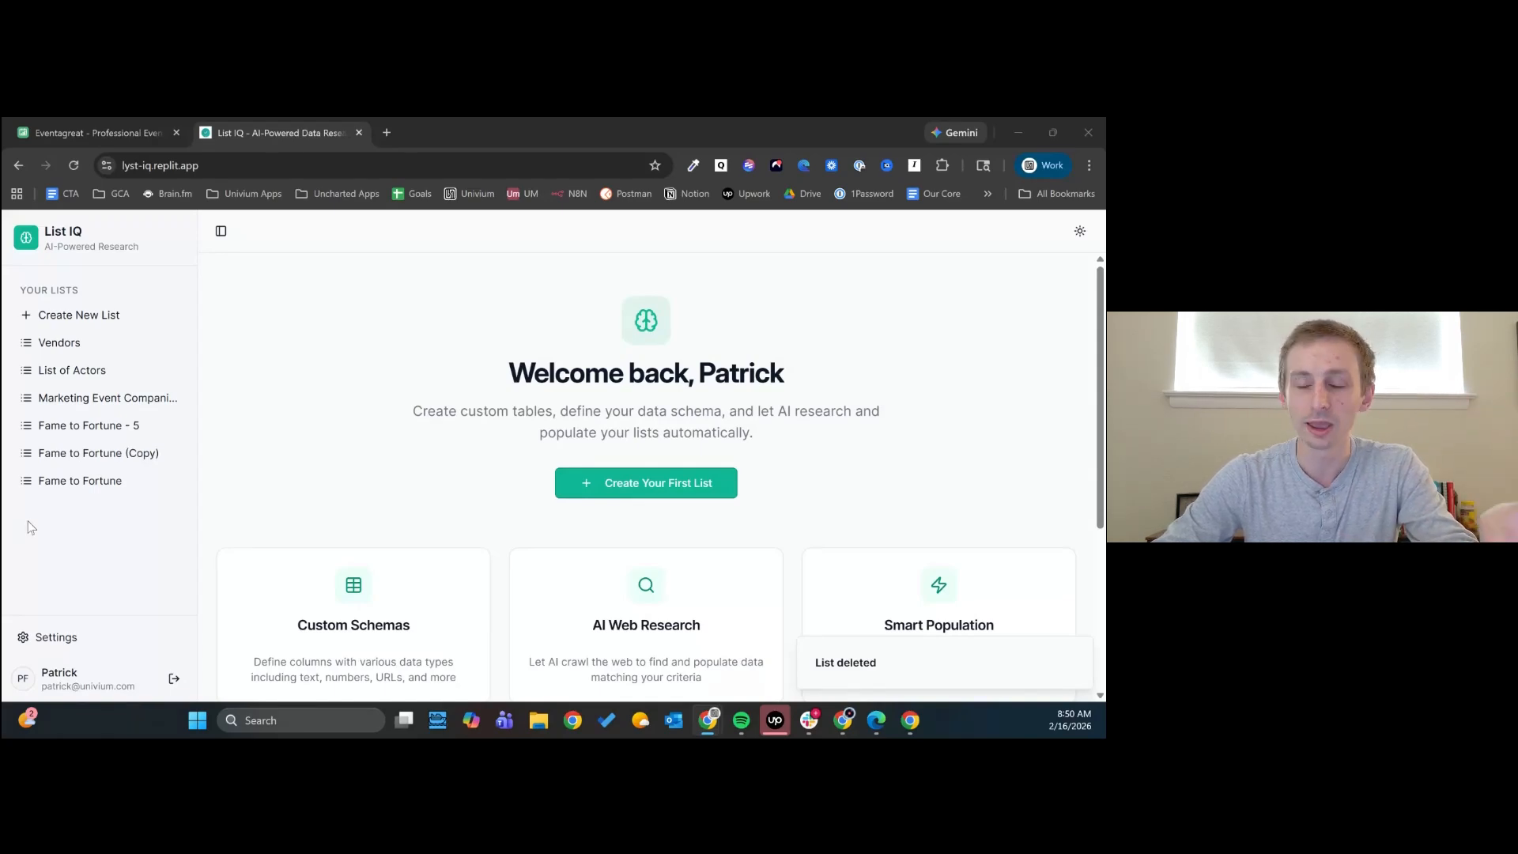
- Start a new list and name it "Venues / Locations"
click(112, 313)
click(514, 446)
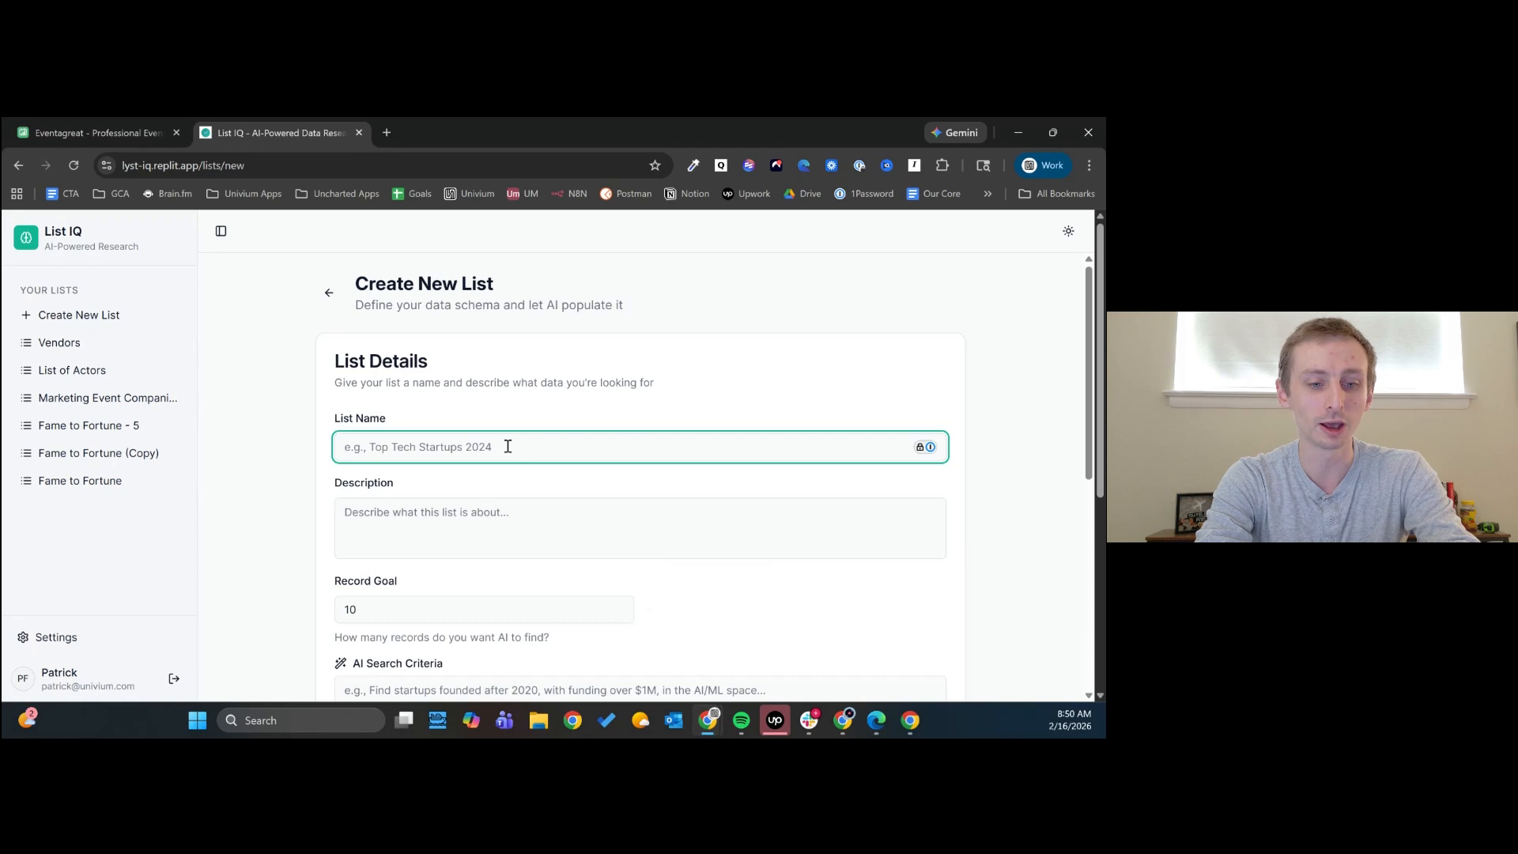
text(Venu)
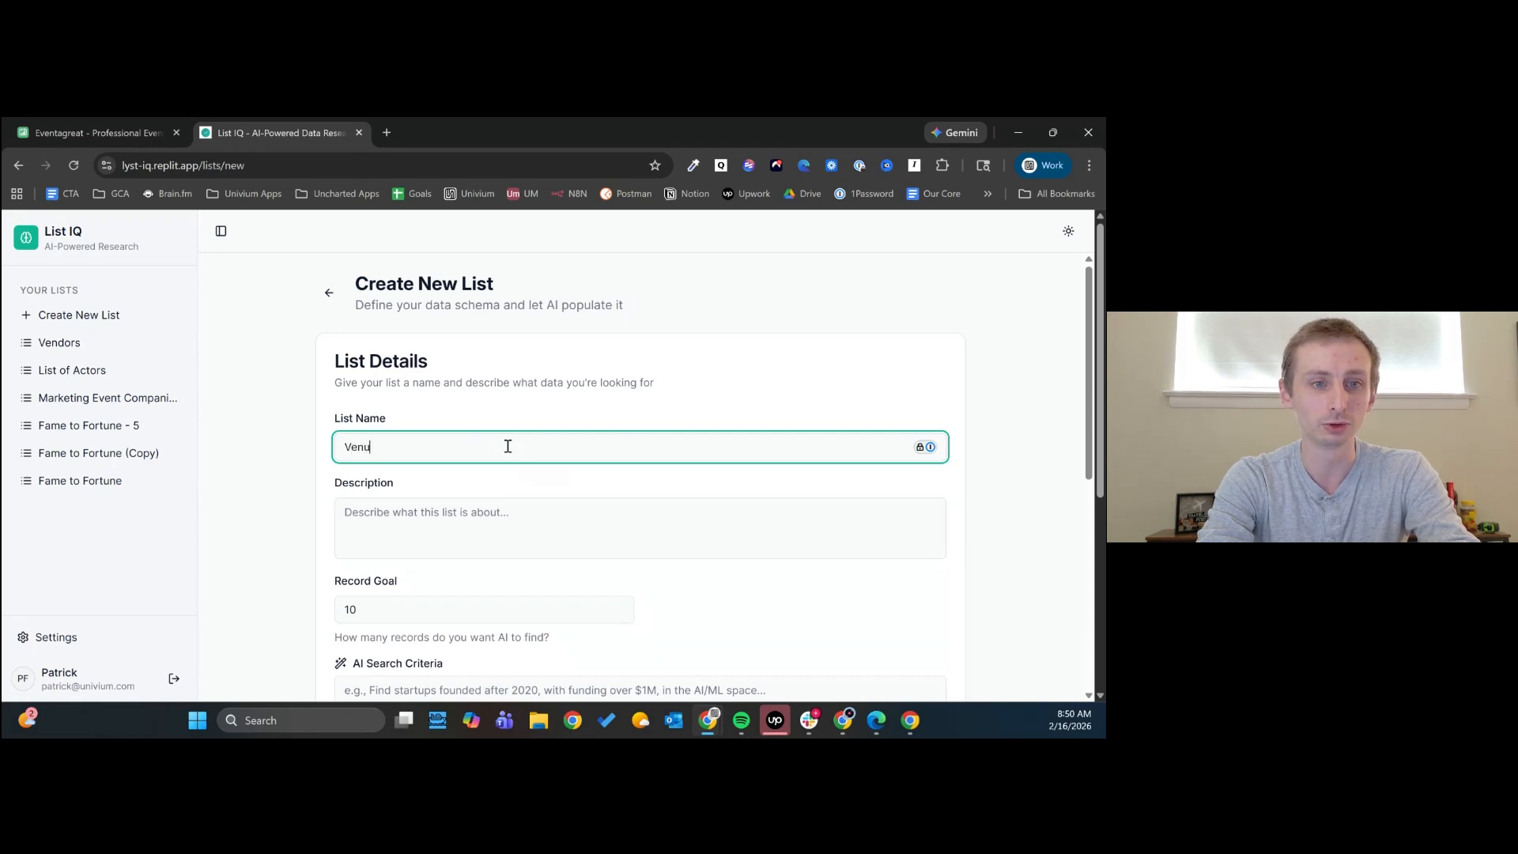
text(es / Locations)
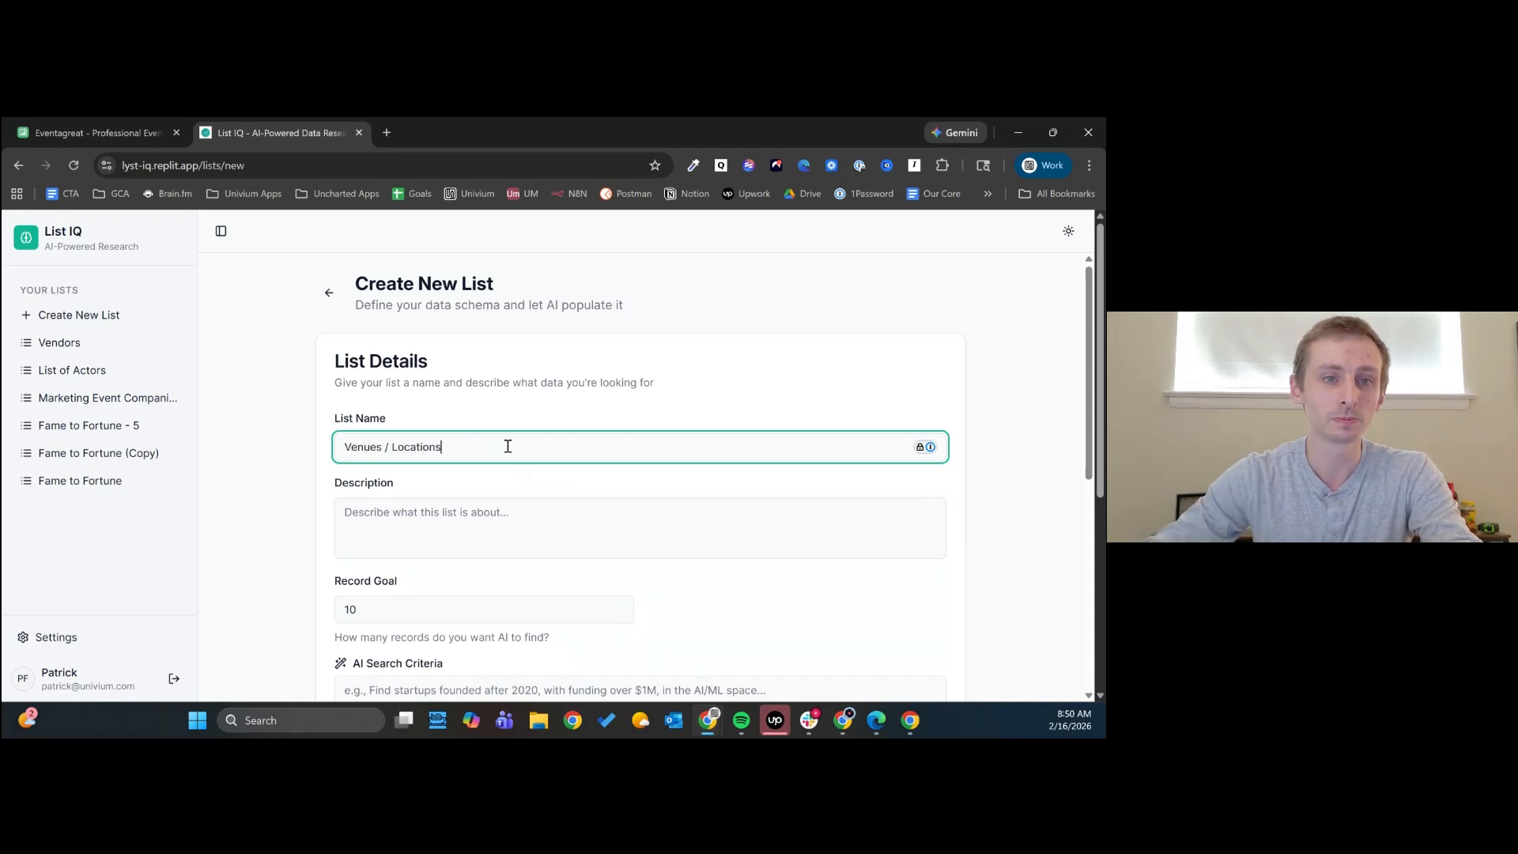
- Begin the AI search criteria with "I am looking for locations to host a happy hour for my Dallas Founders"
scroll(522, 435, down, 3)
click(571, 463)
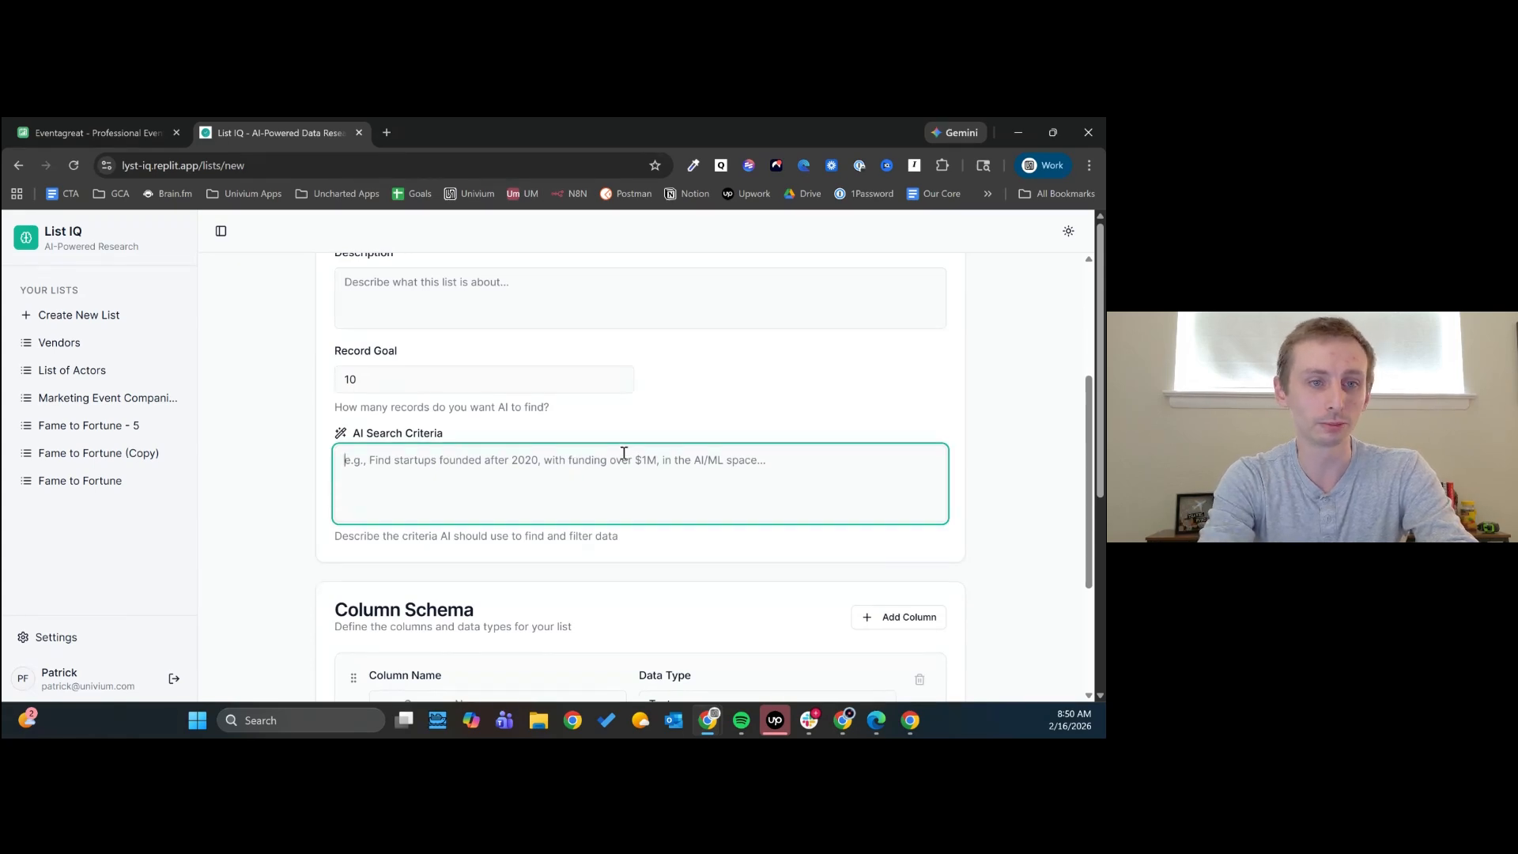
text(I am looking for)
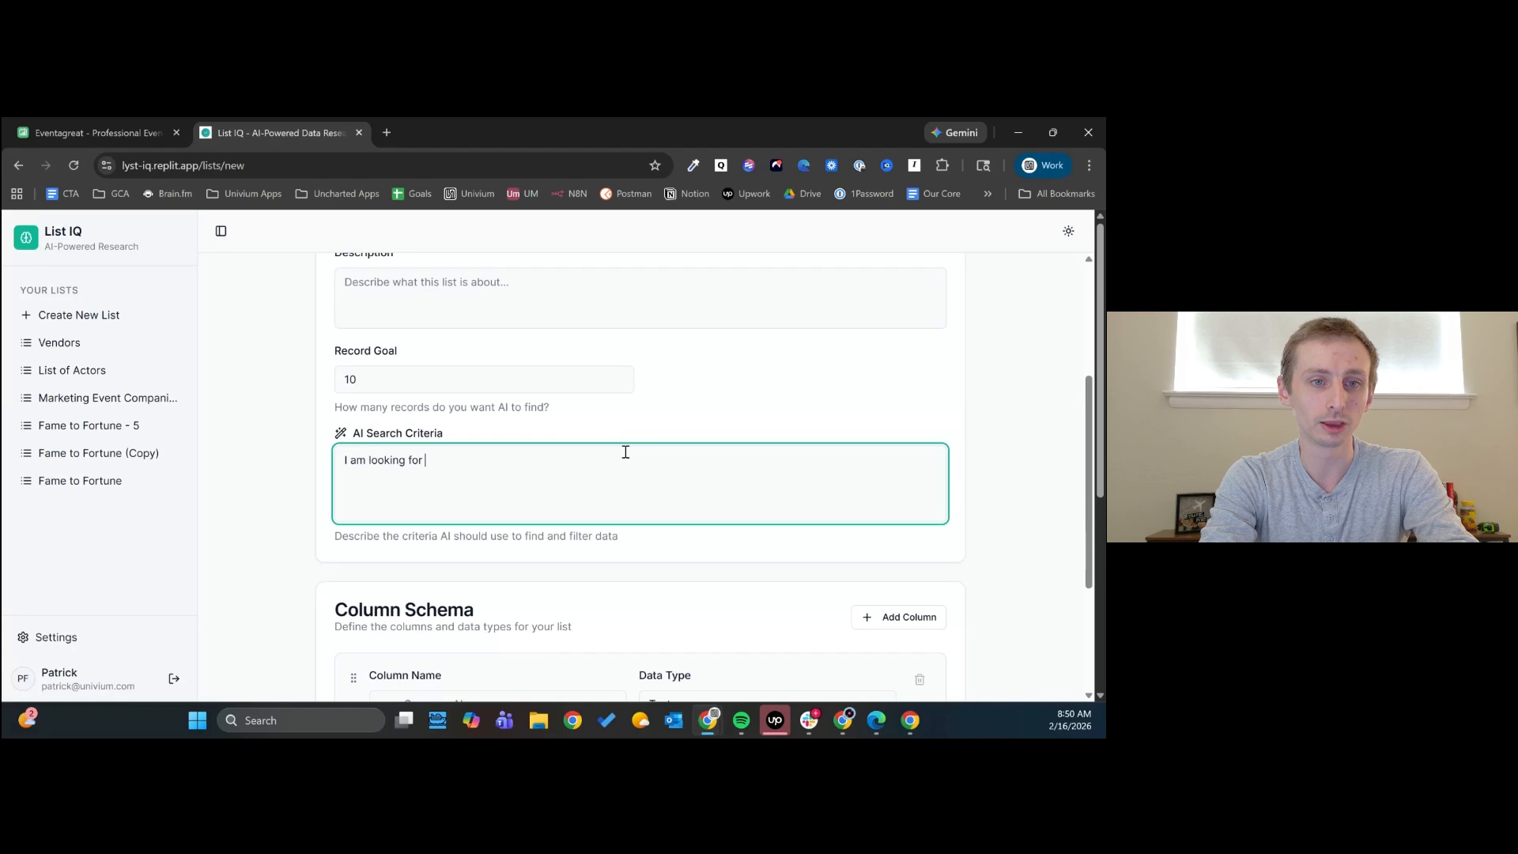
text( locations to h)
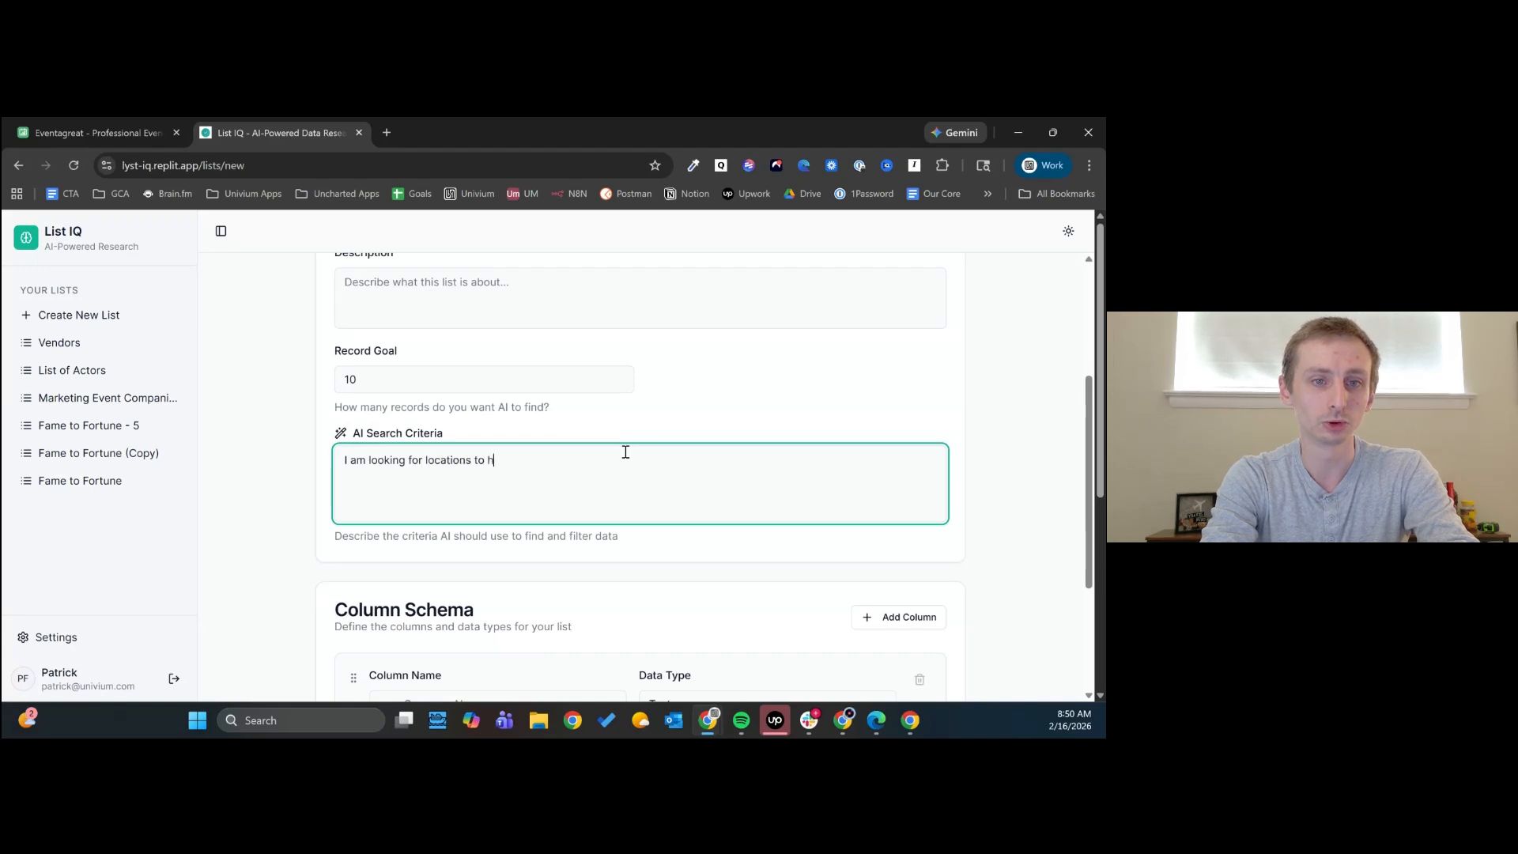
text(ost a )
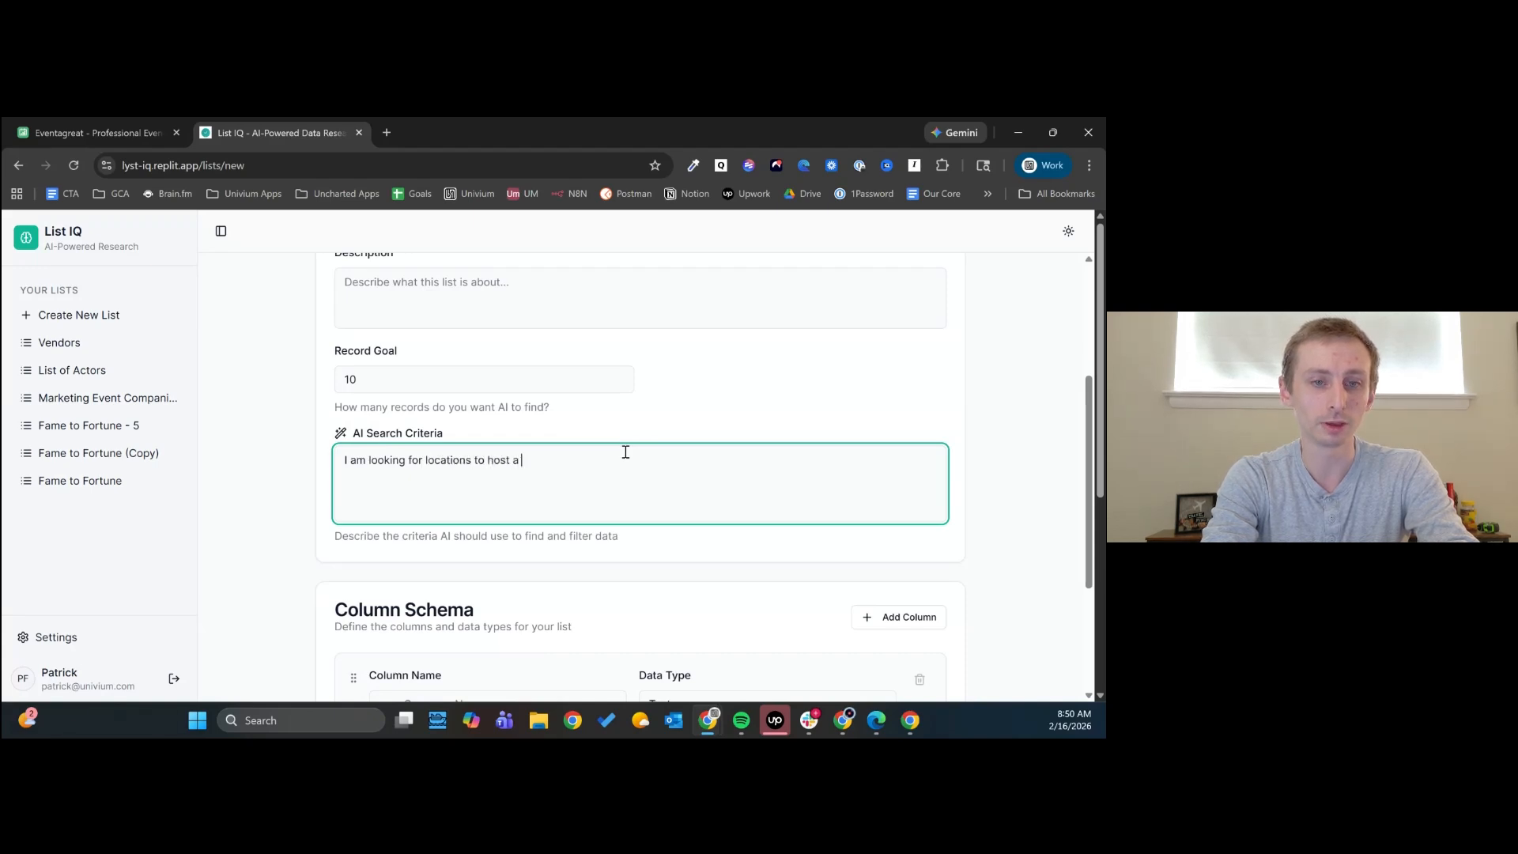
text(happy hour for )
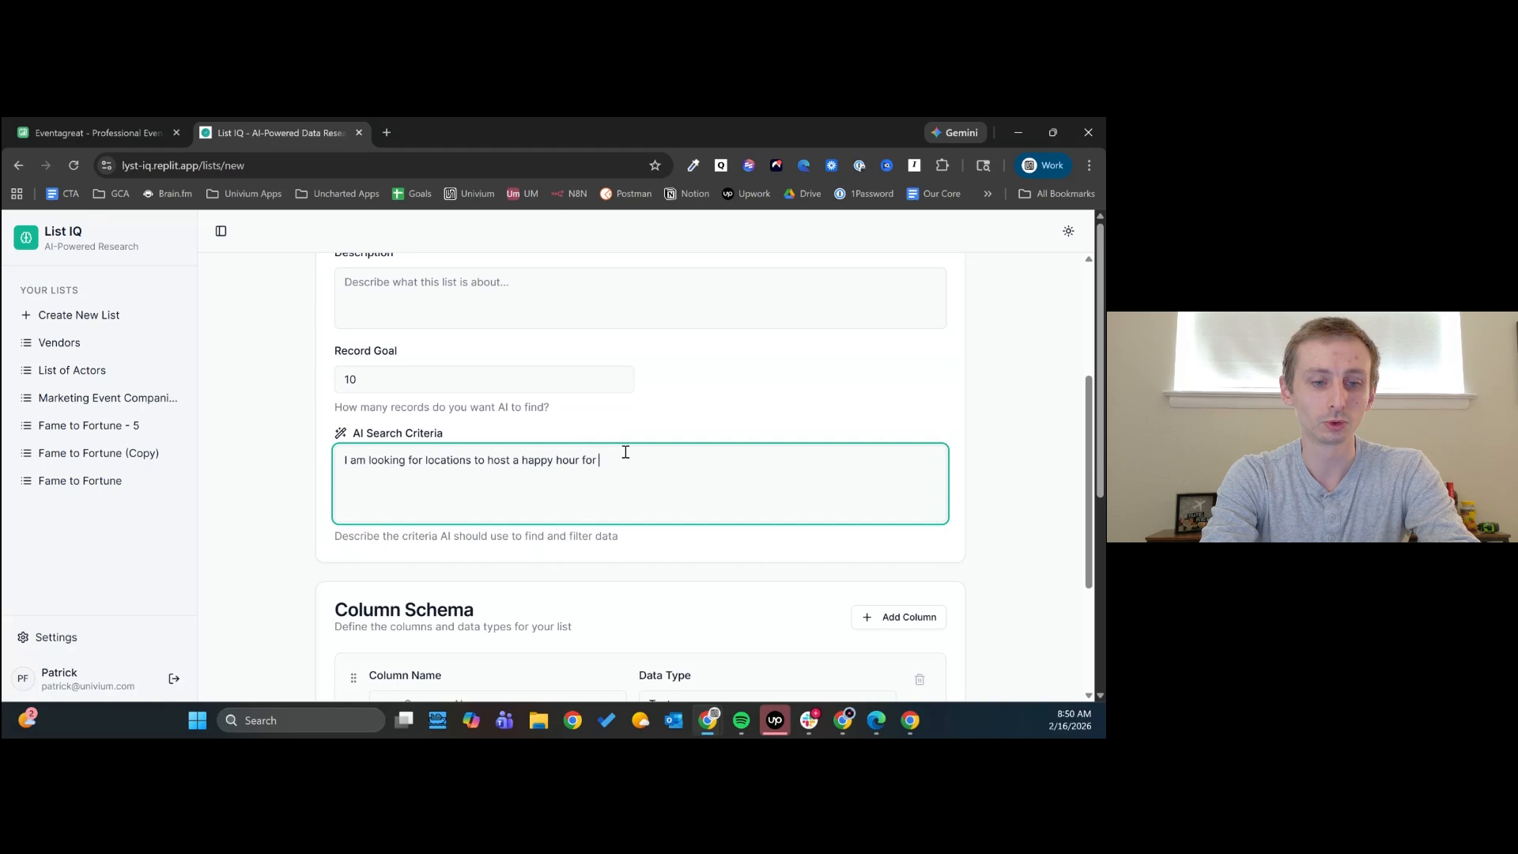
text(my Dallas IFounde)
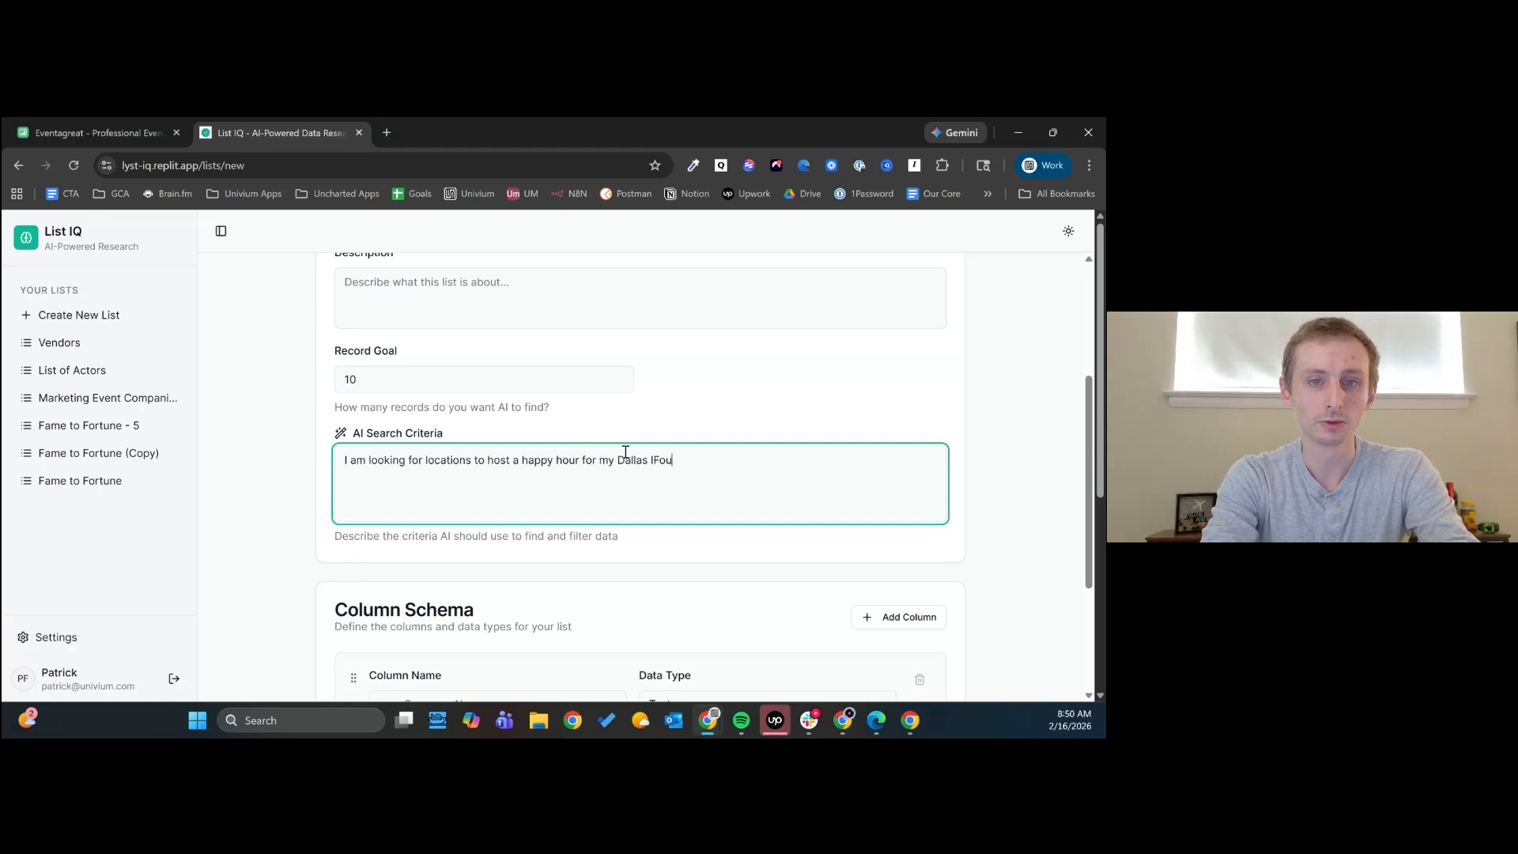
key(BackSpace)
key(BackSpace)
key(BackSpace)
key(BackSpace)
key(BackSpace)
text(Founders Group - I'd)
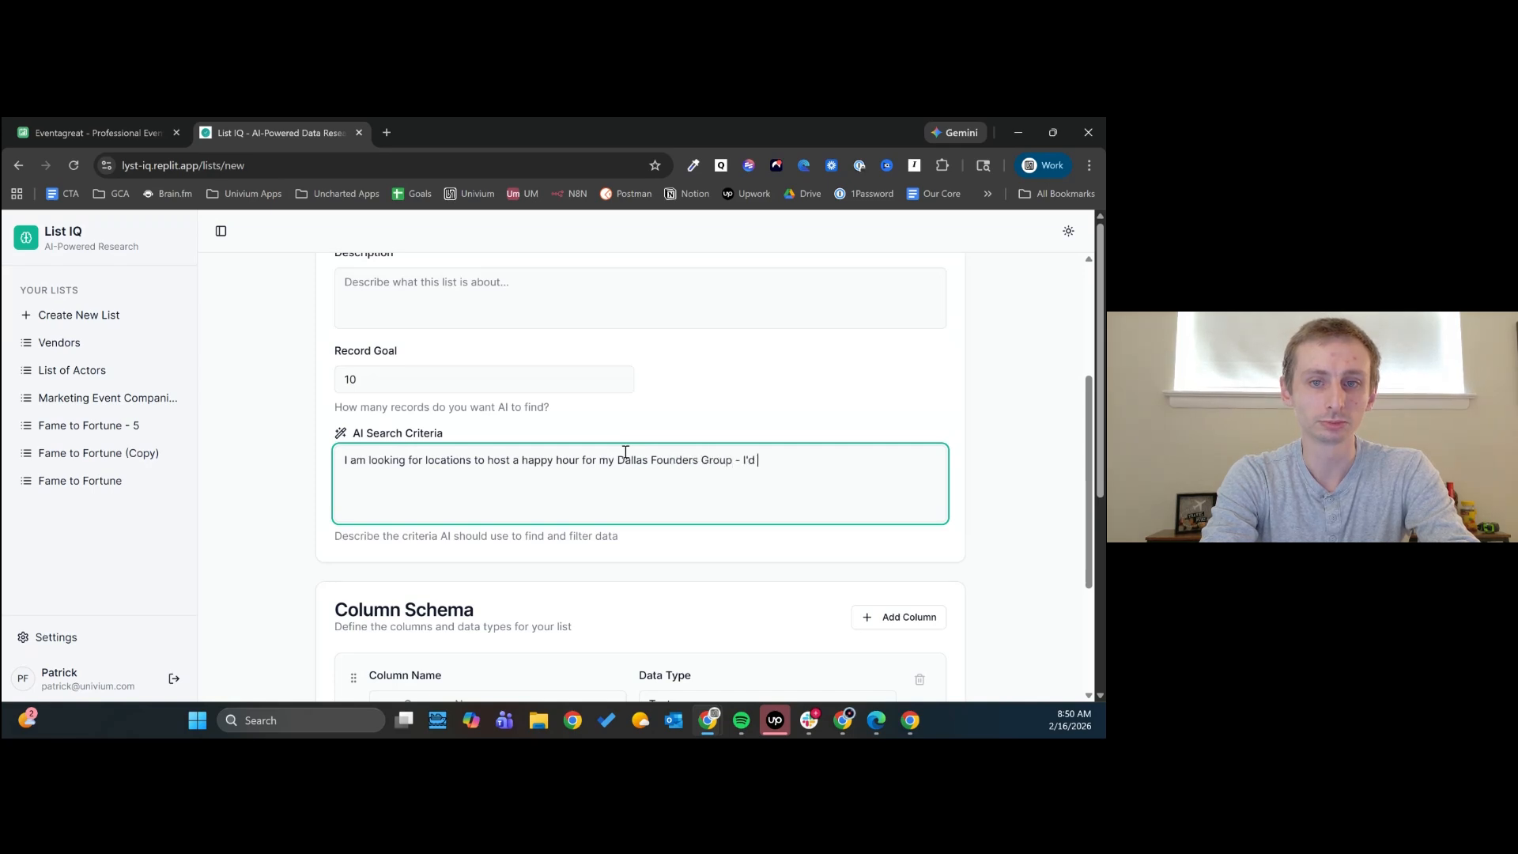
text( like somewhere that doe)
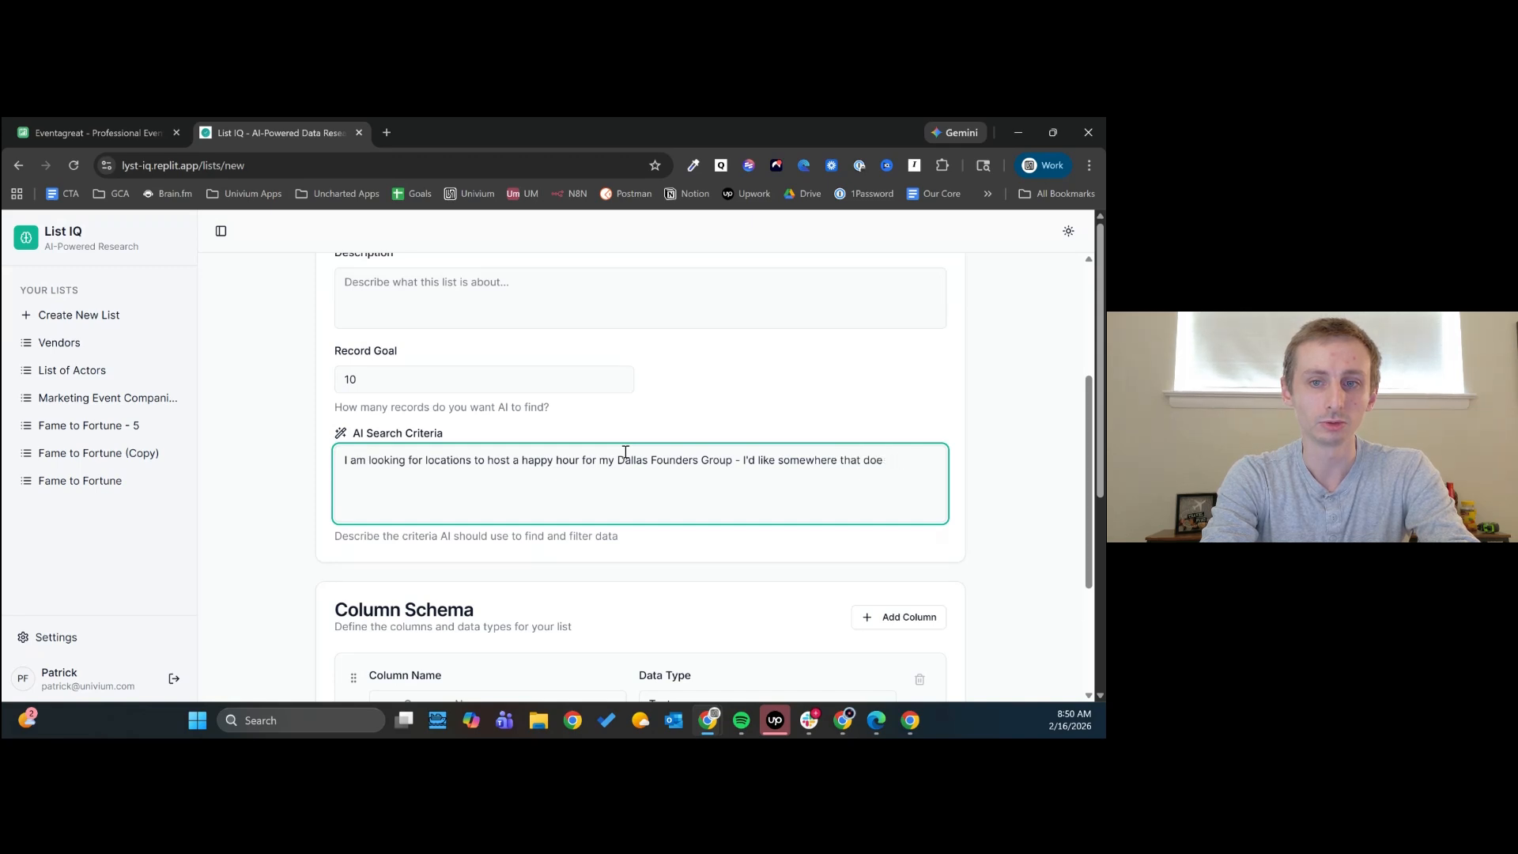
text(sn'ldn't charge a booking for)
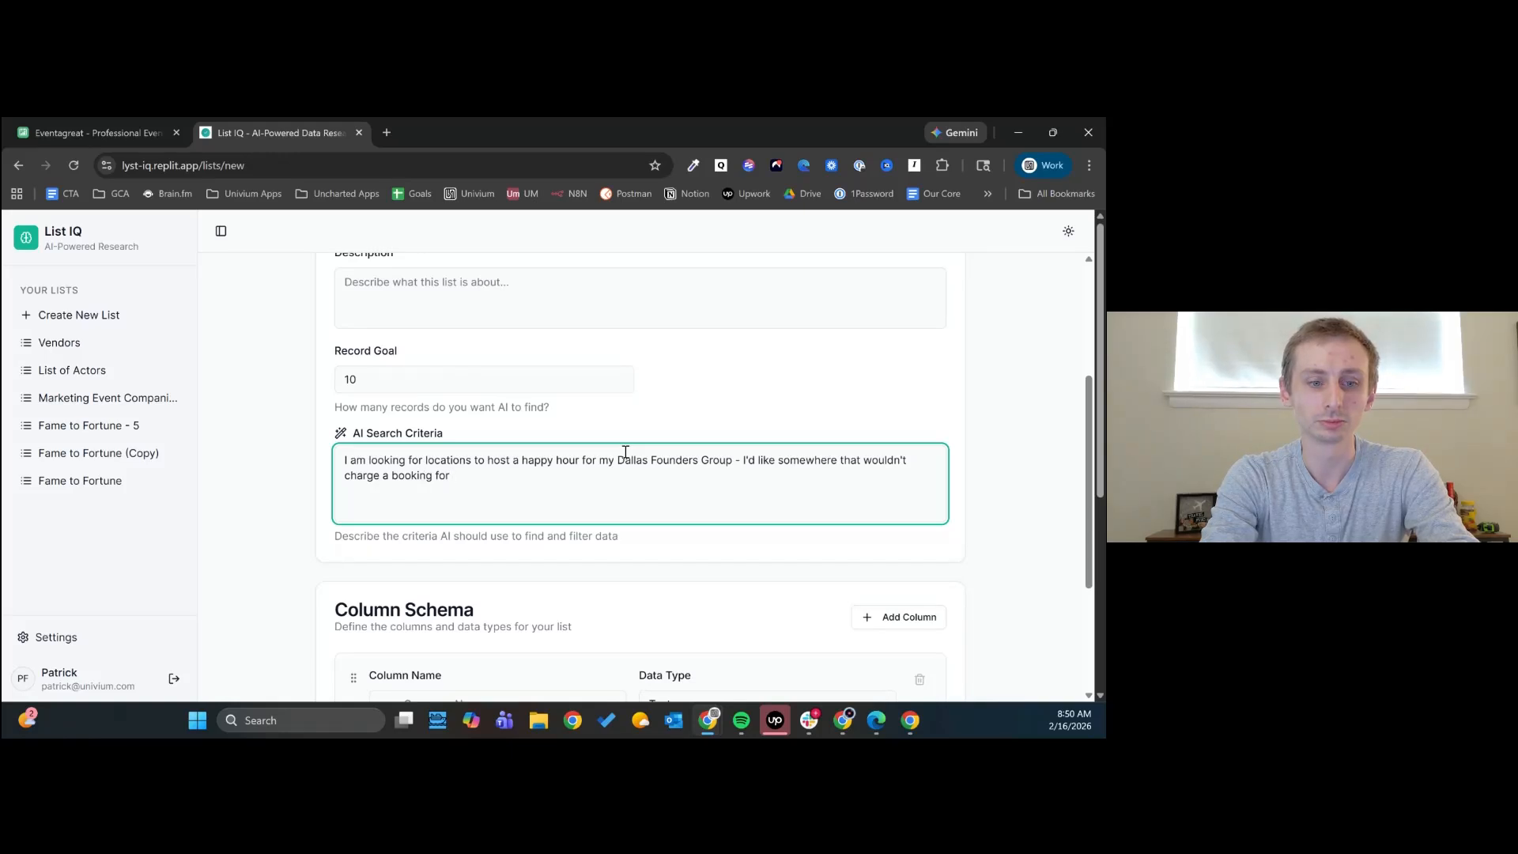
- Continue the search criteria with "Group - I'd like somewhere that wouldn't charge a booking for me bringing about 20-30 people"
text(me bringing about 20)
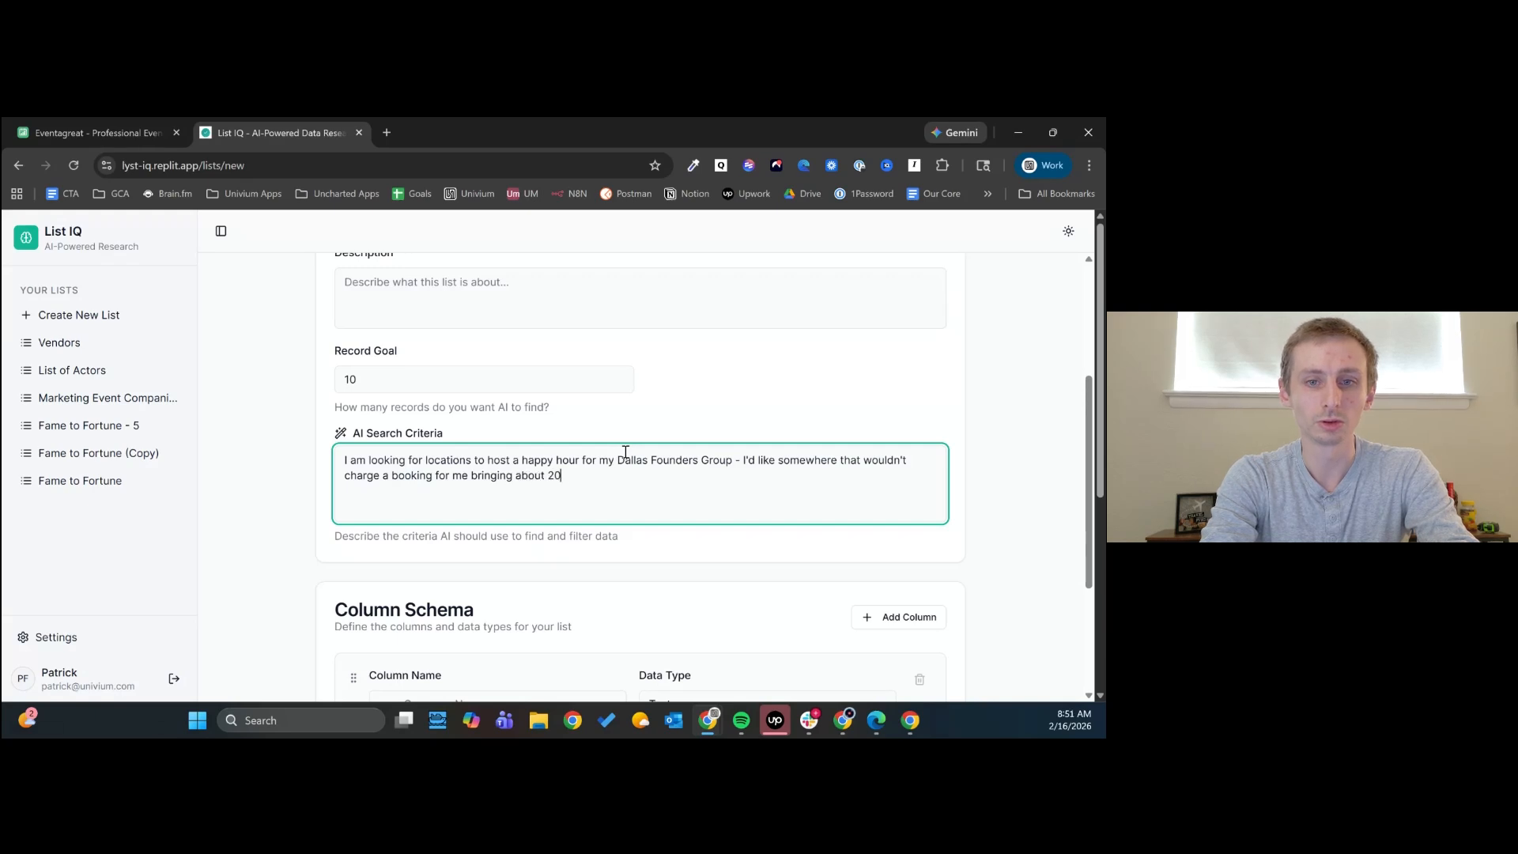
text(-30 people - the venue/location/bar needs)
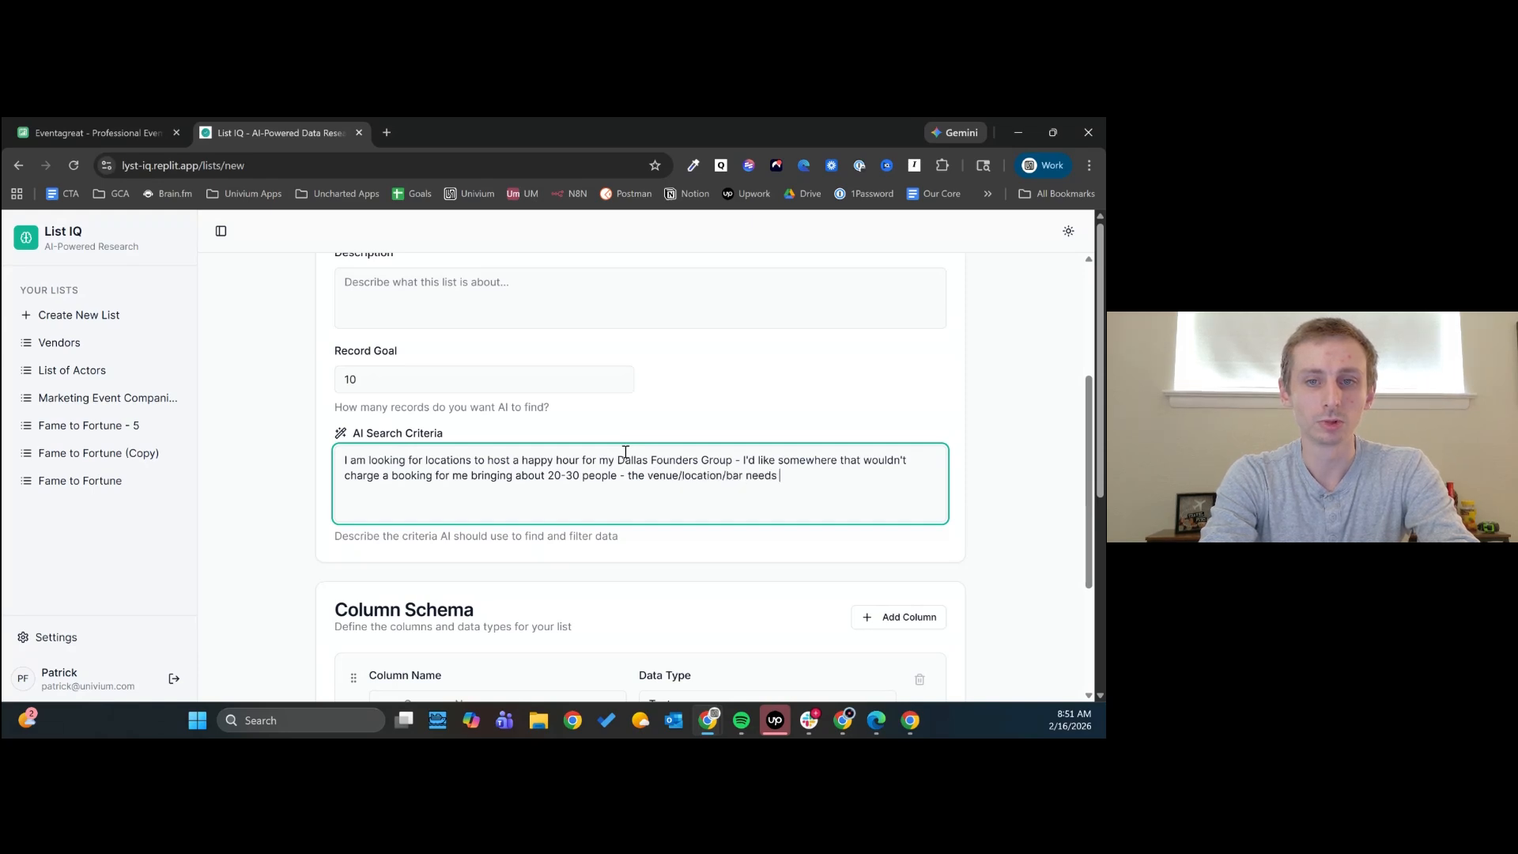
text( to be in Dallas TX)
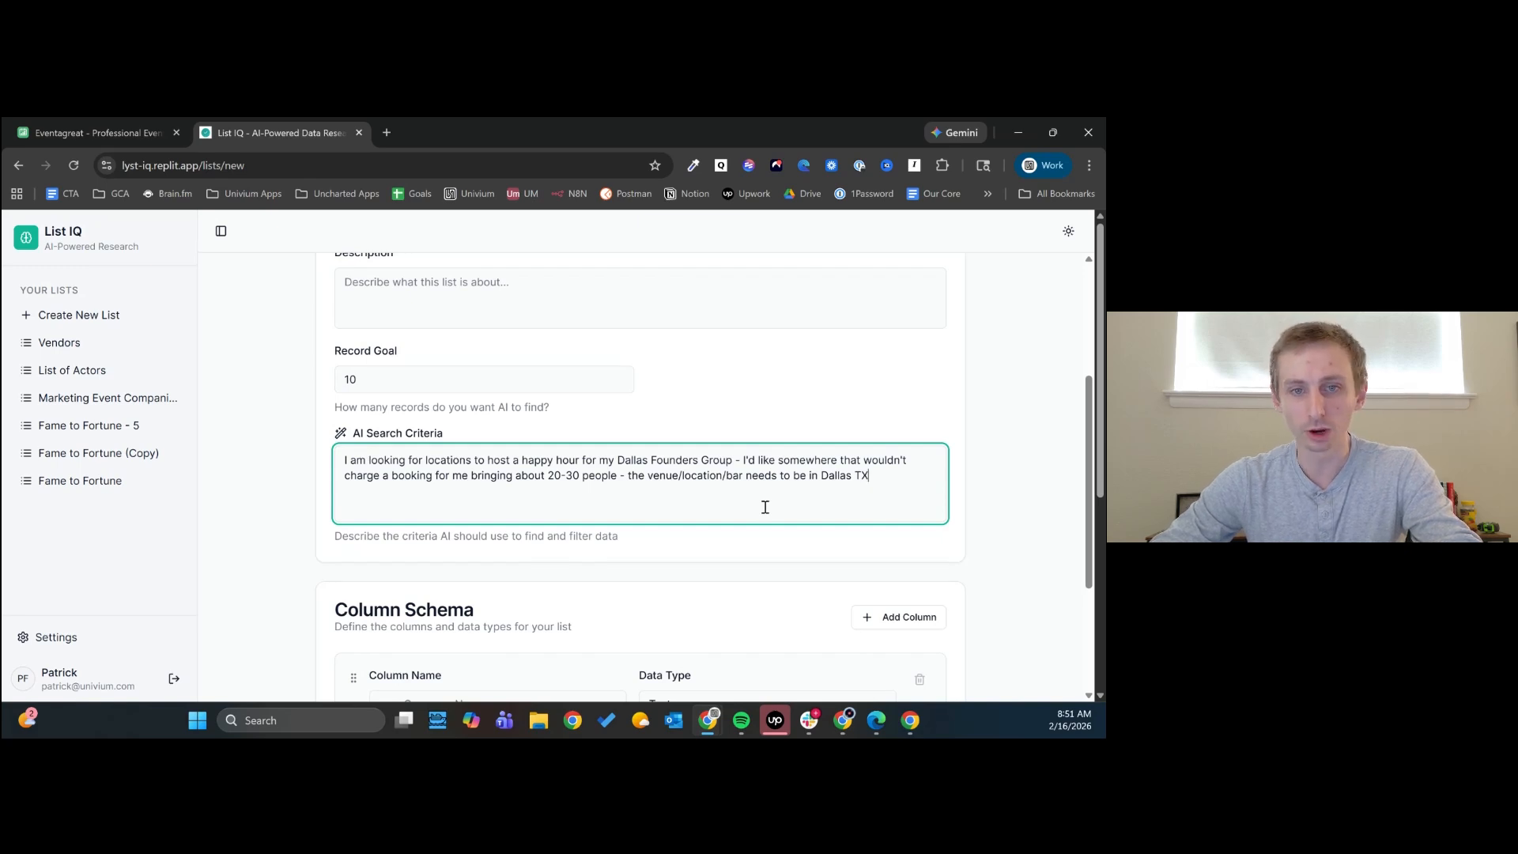
- Name the first column in the column schema "Location Name"
scroll(764, 507, down, 3)
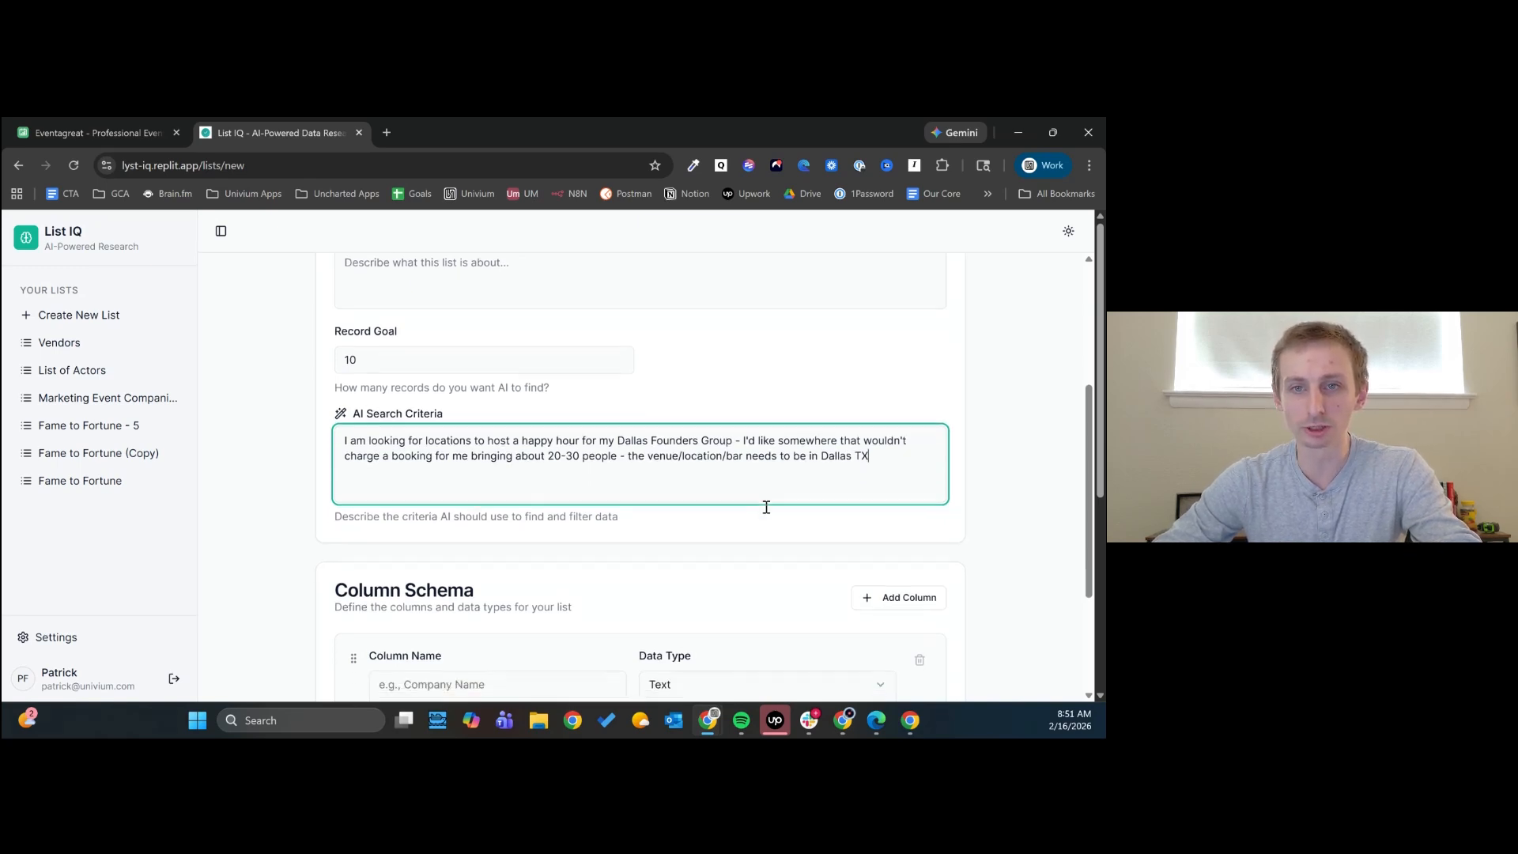
click(512, 501)
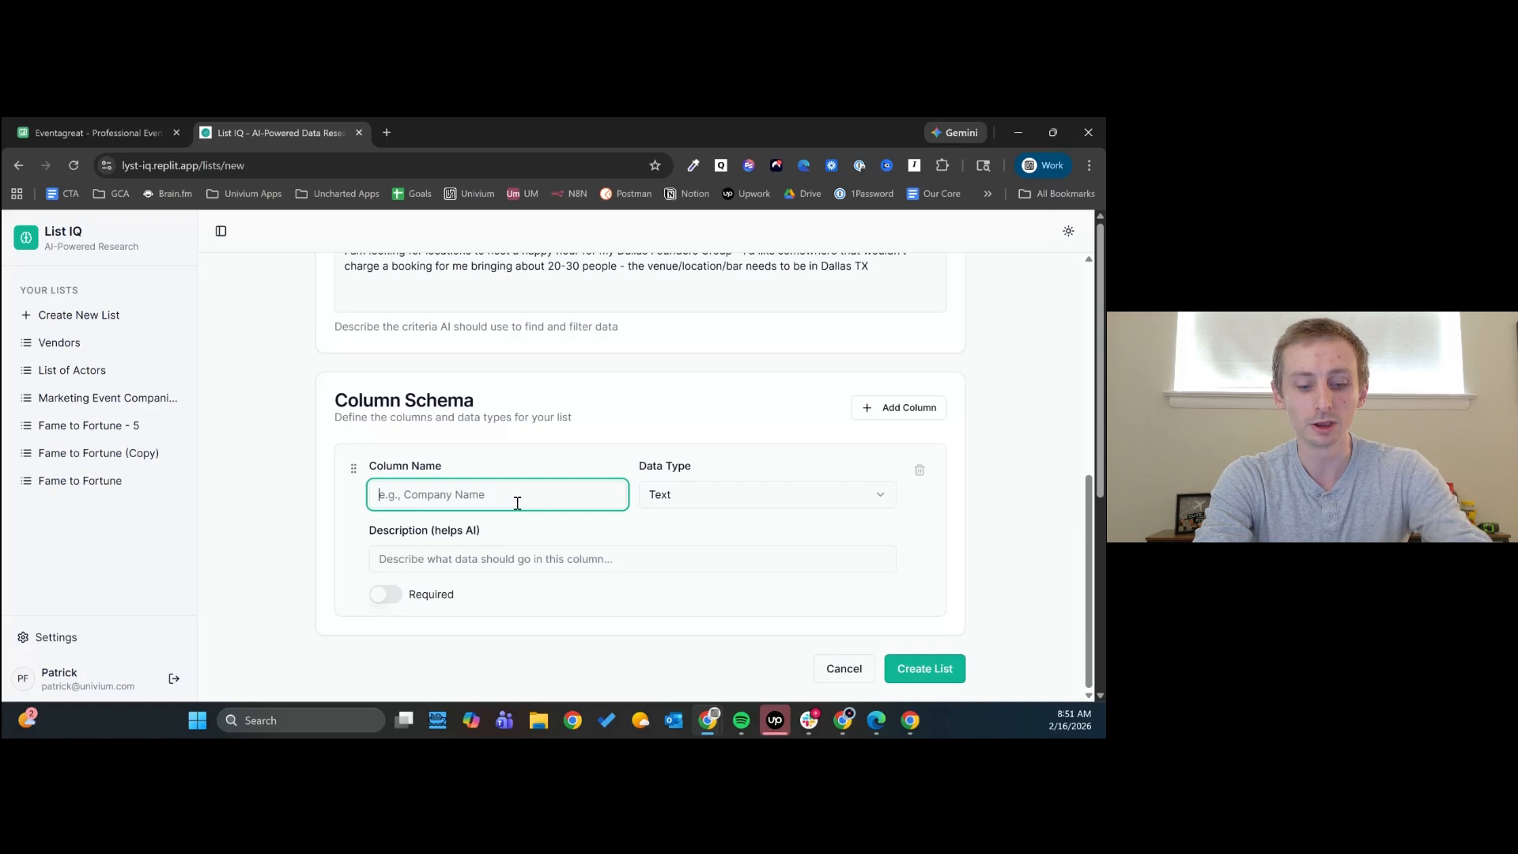
text(Loca)
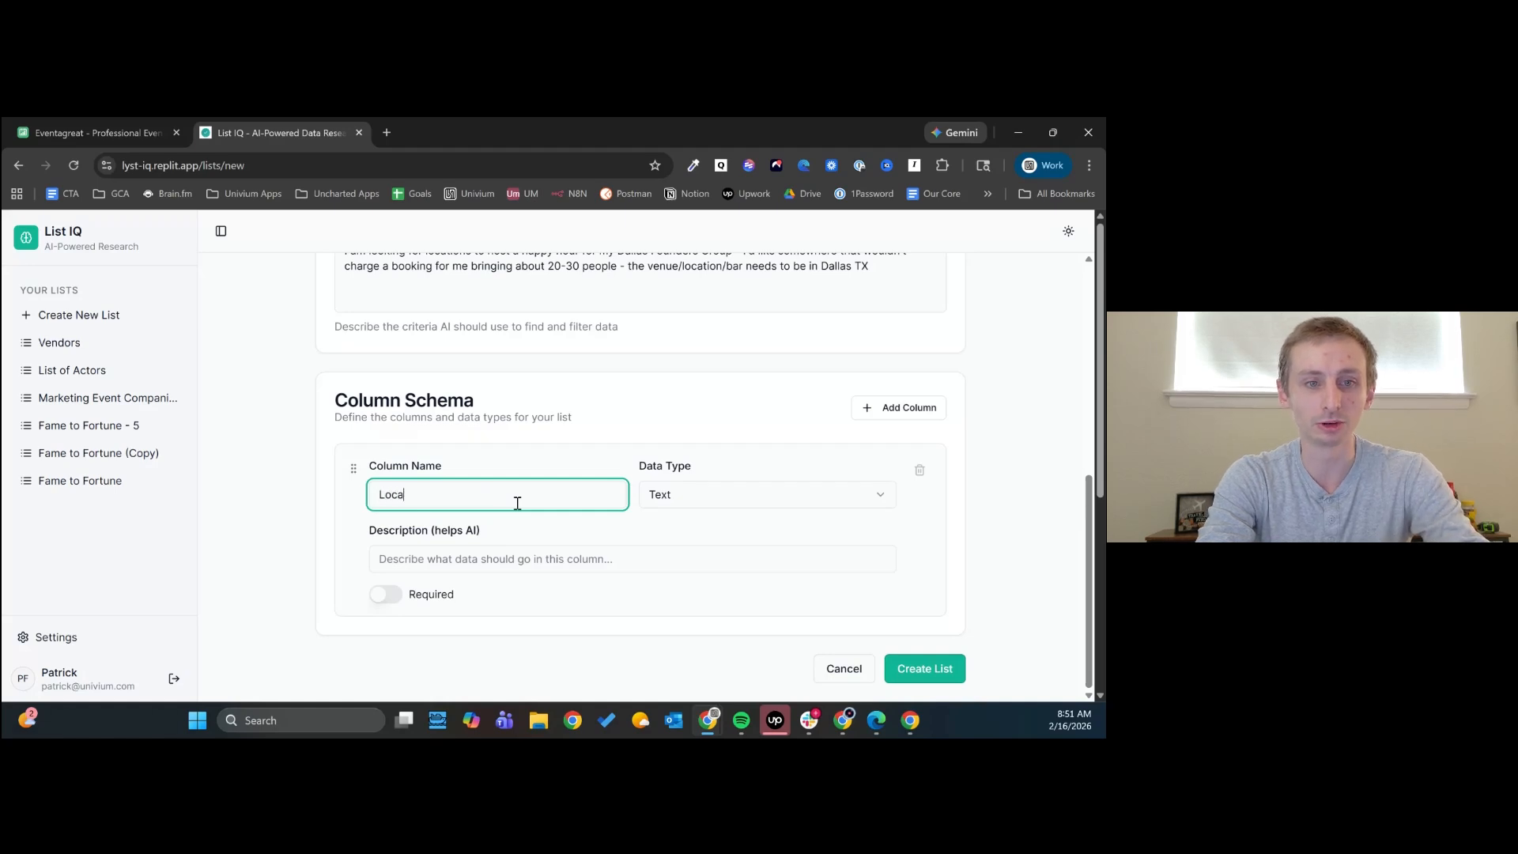
text(tion Name)
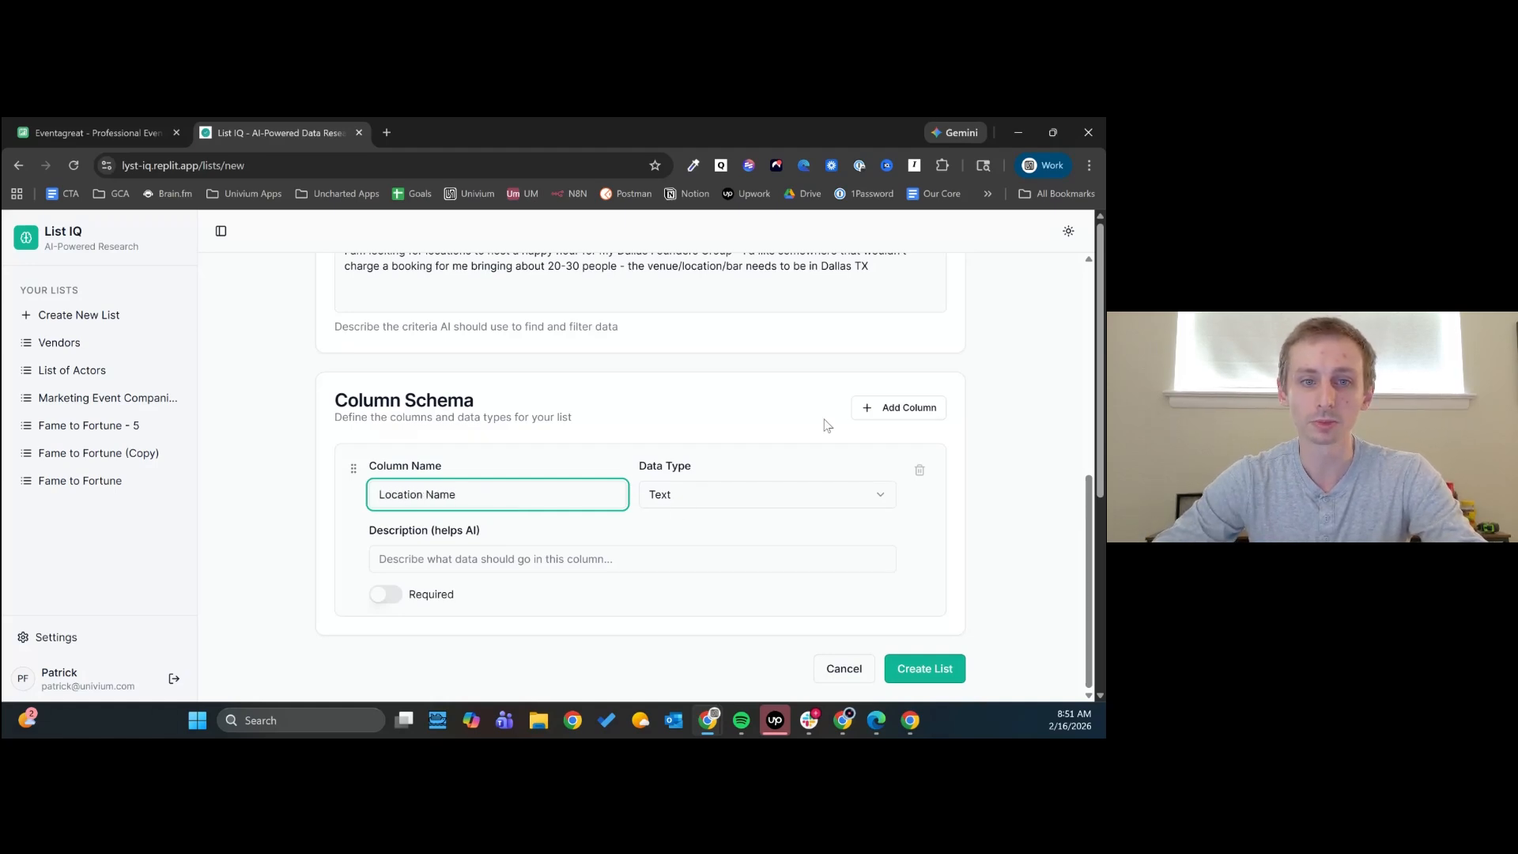
- Add a second column to the schema and name it "Location Address"
click(898, 407)
scroll(523, 525, down, 2)
click(484, 497)
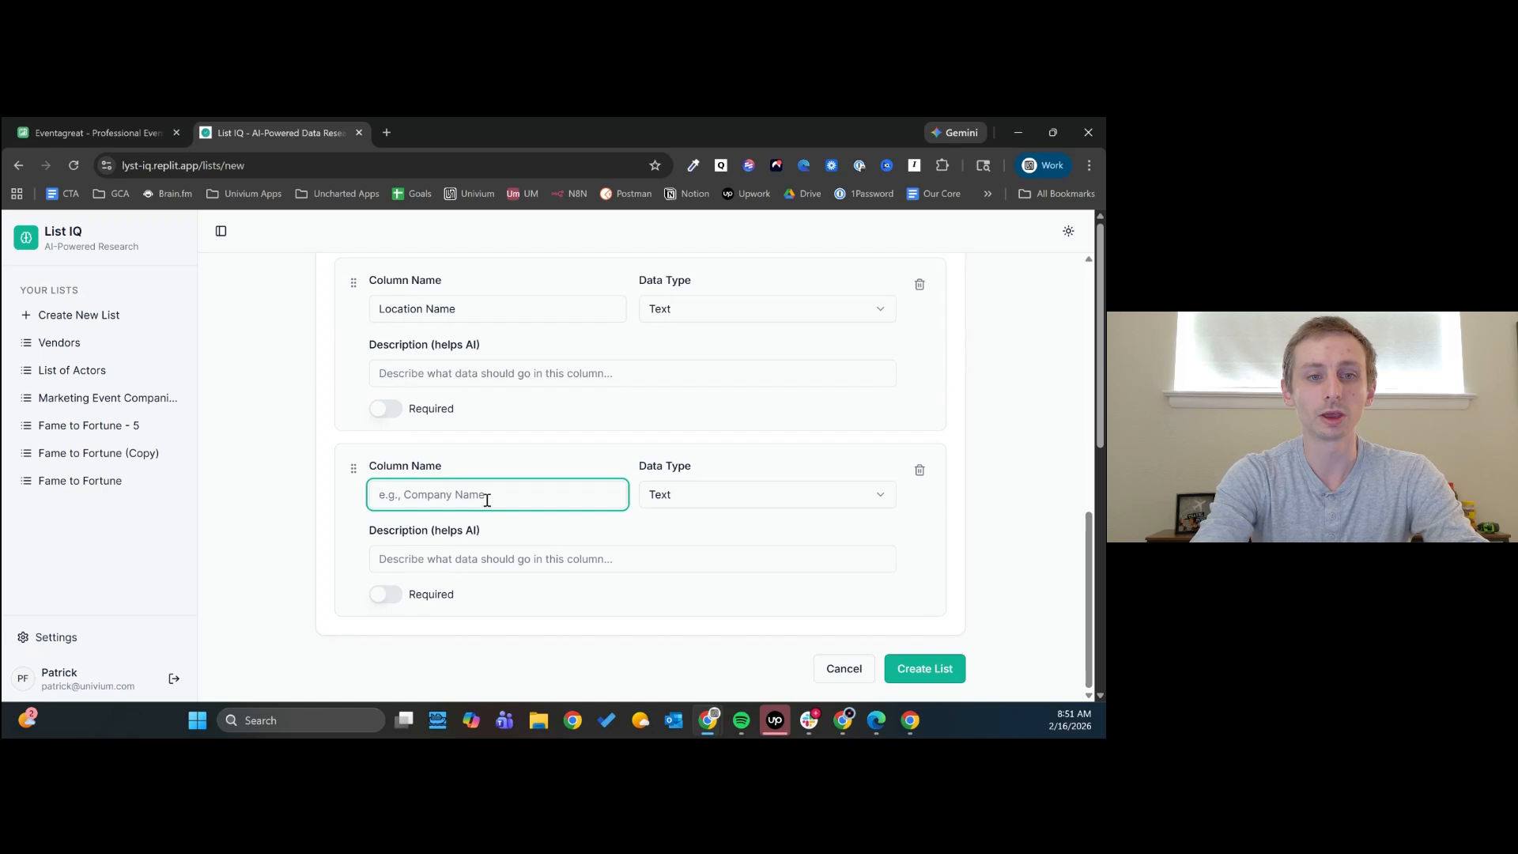
text(Location Address)
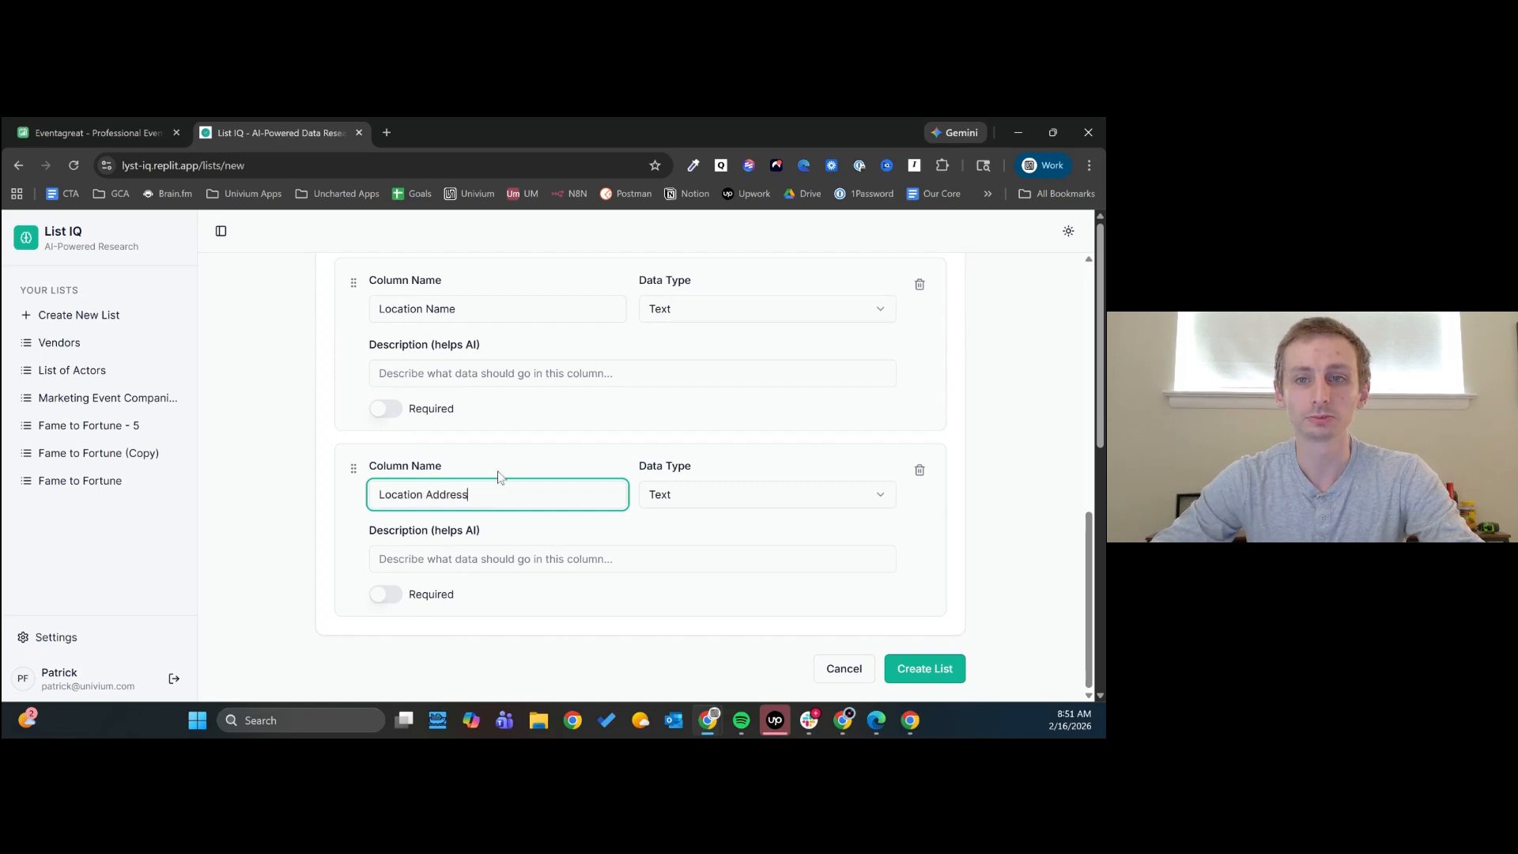
- Add a third column named "URL" and set its data type to URL
scroll(840, 413, up, 2)
click(900, 376)
scroll(879, 382, down, 3)
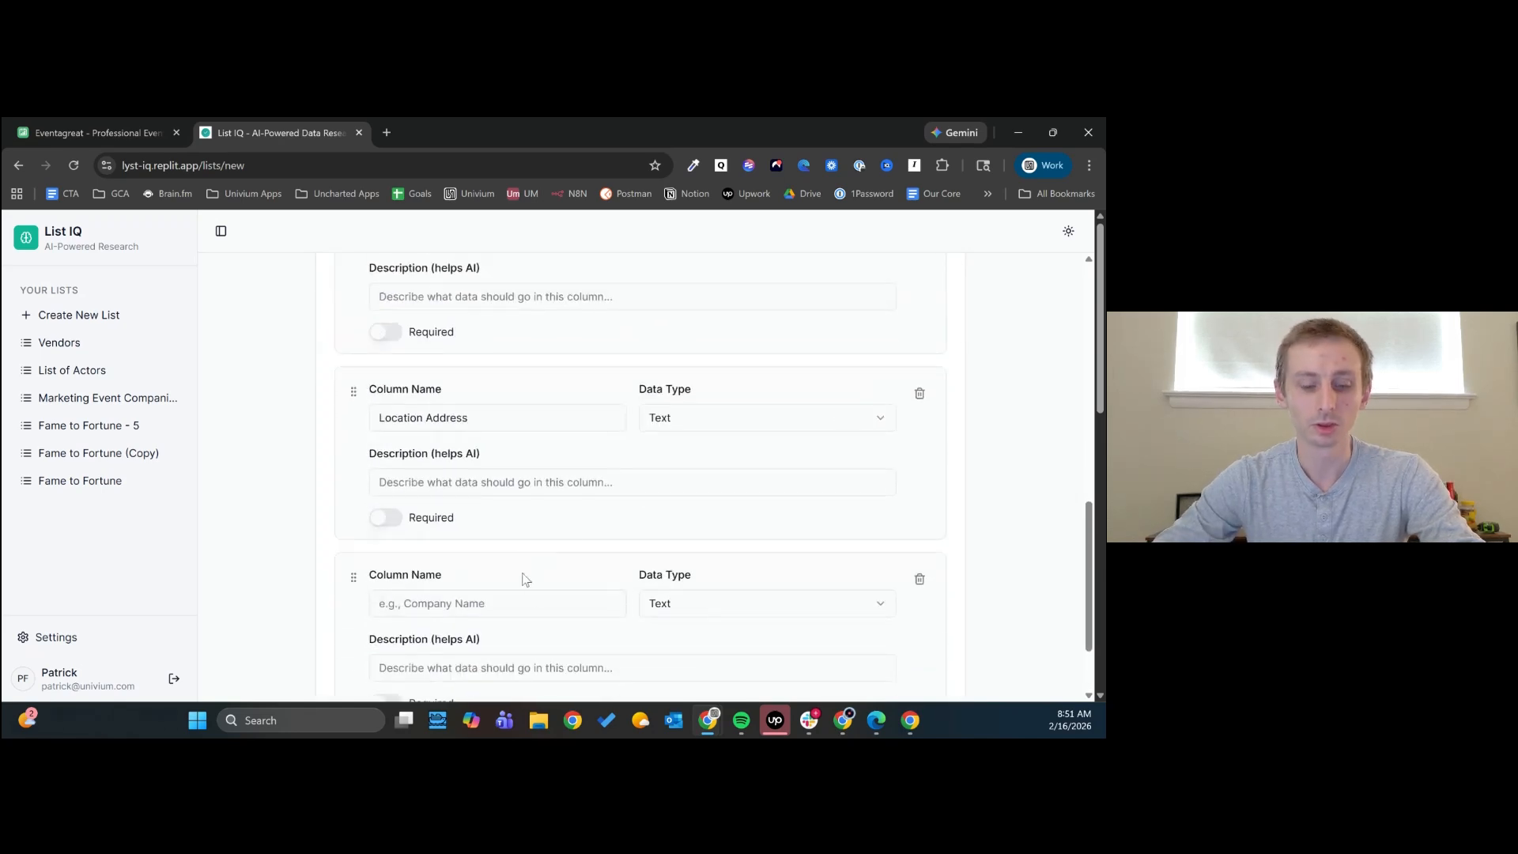
click(528, 601)
text(U)
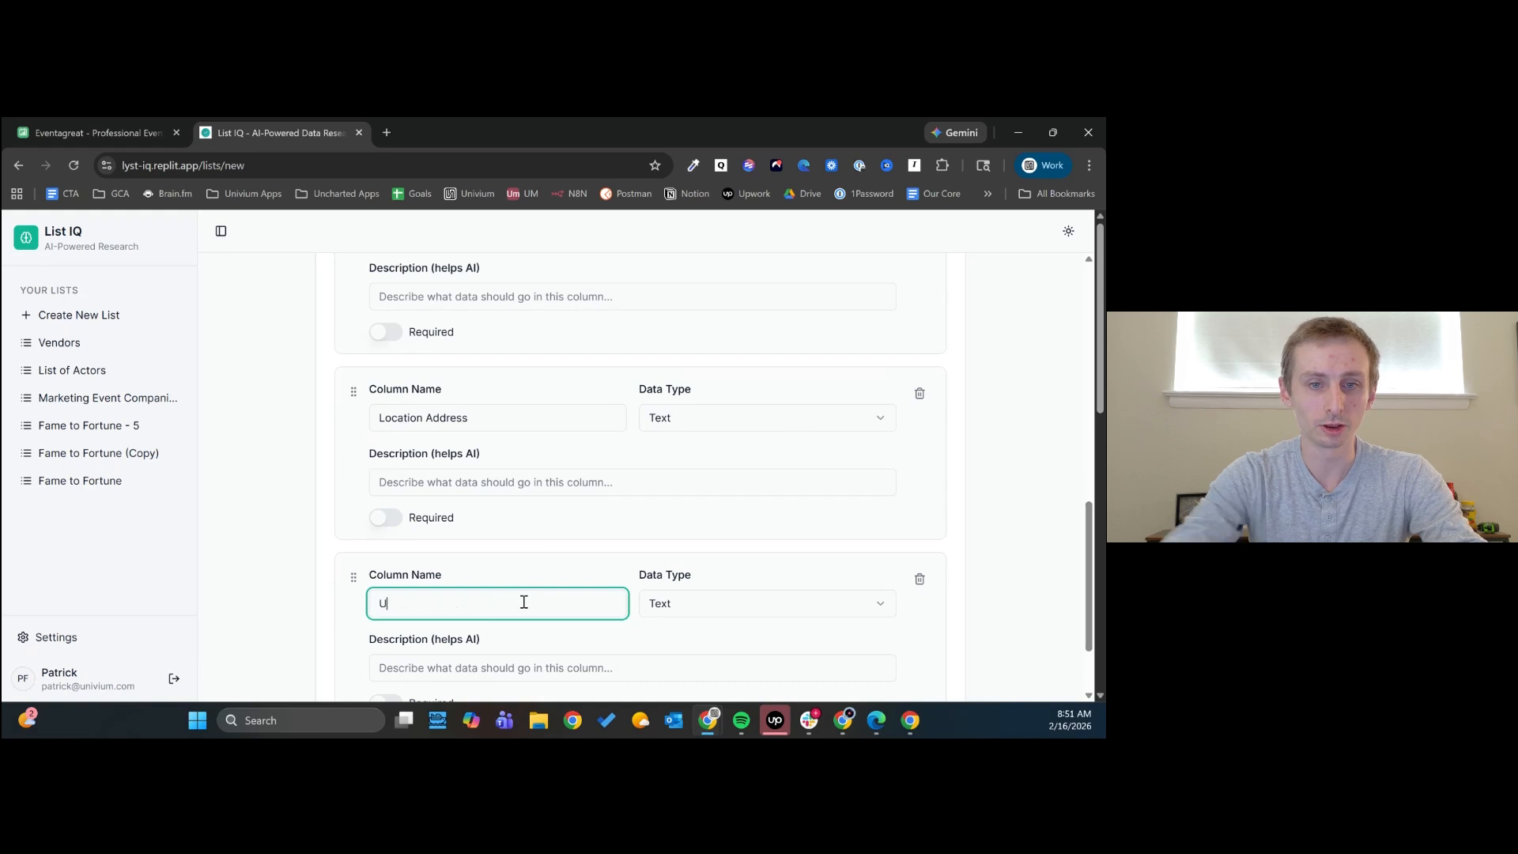
text(RL)
click(667, 603)
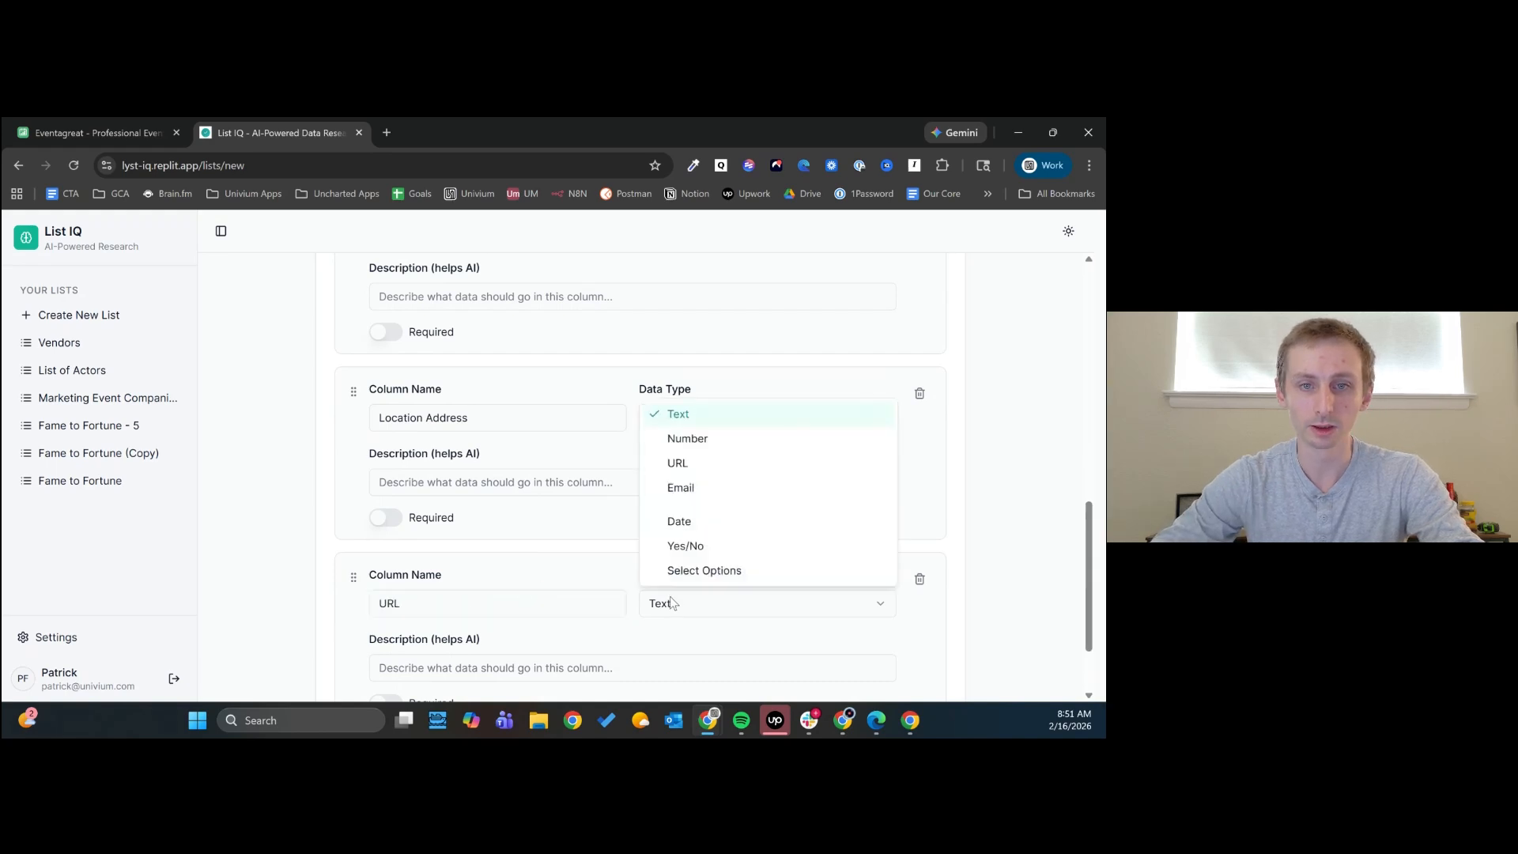
click(677, 463)
- Add a fourth column to the schema and name it "Phone"
scroll(790, 466, up, 4)
click(886, 462)
scroll(559, 543, down, 5)
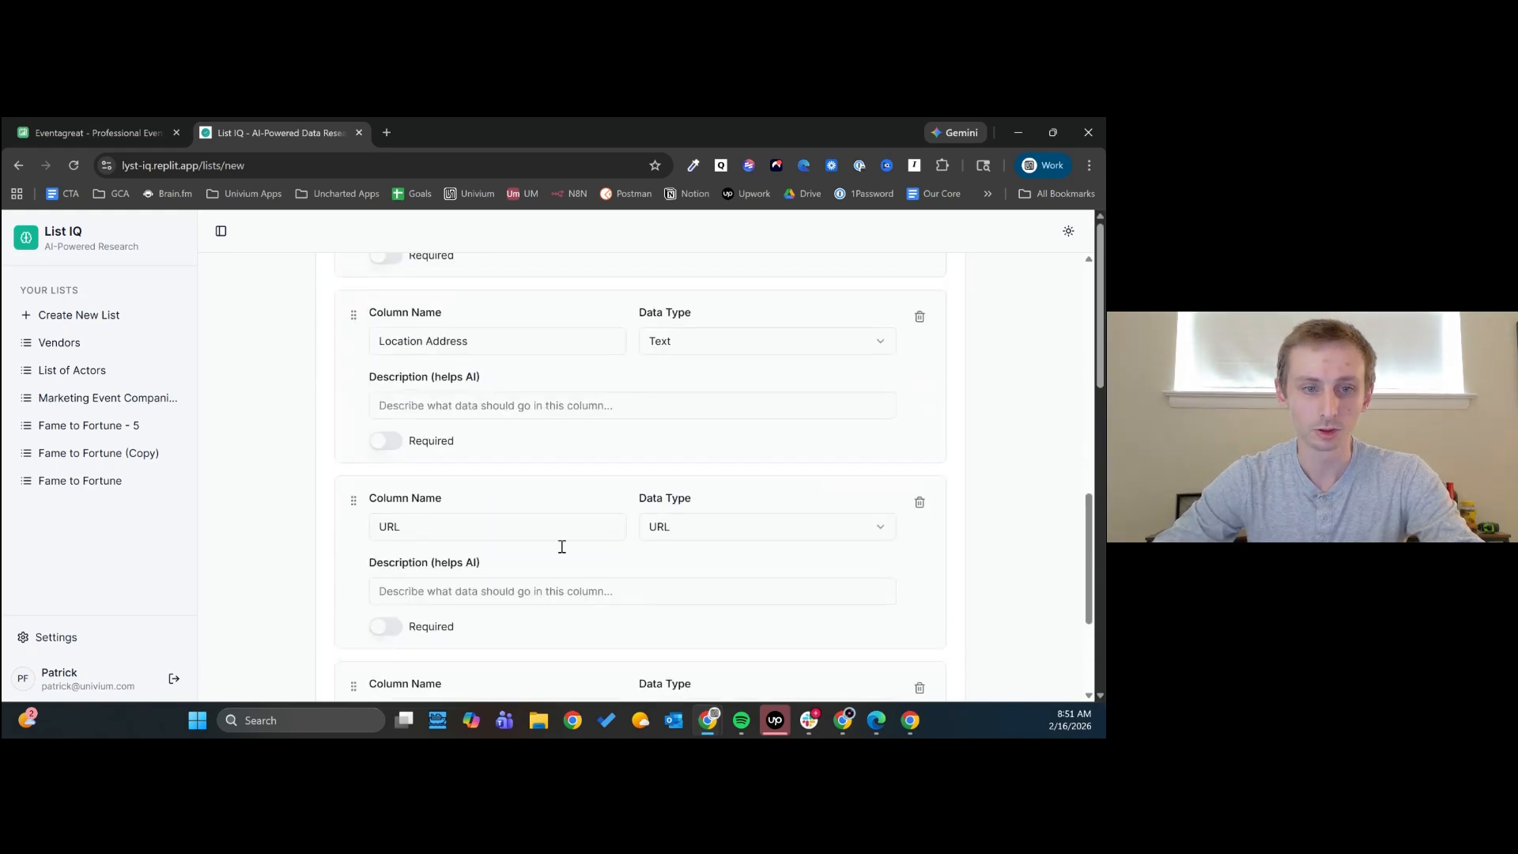
click(441, 496)
text(Phone)
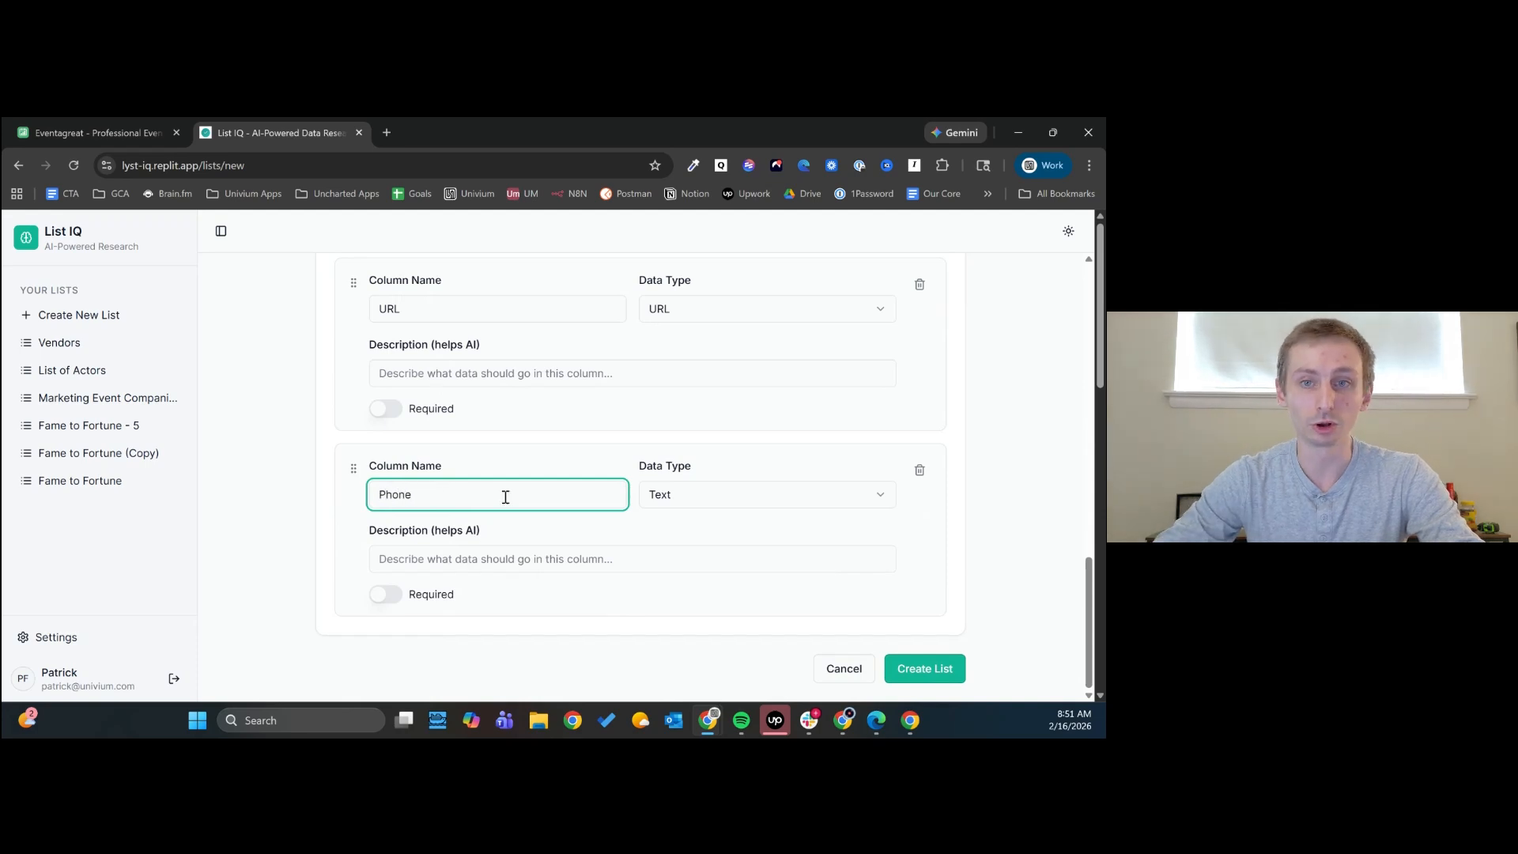
- Add a fifth column to the schema and name it "Email"
scroll(857, 464, up, 5)
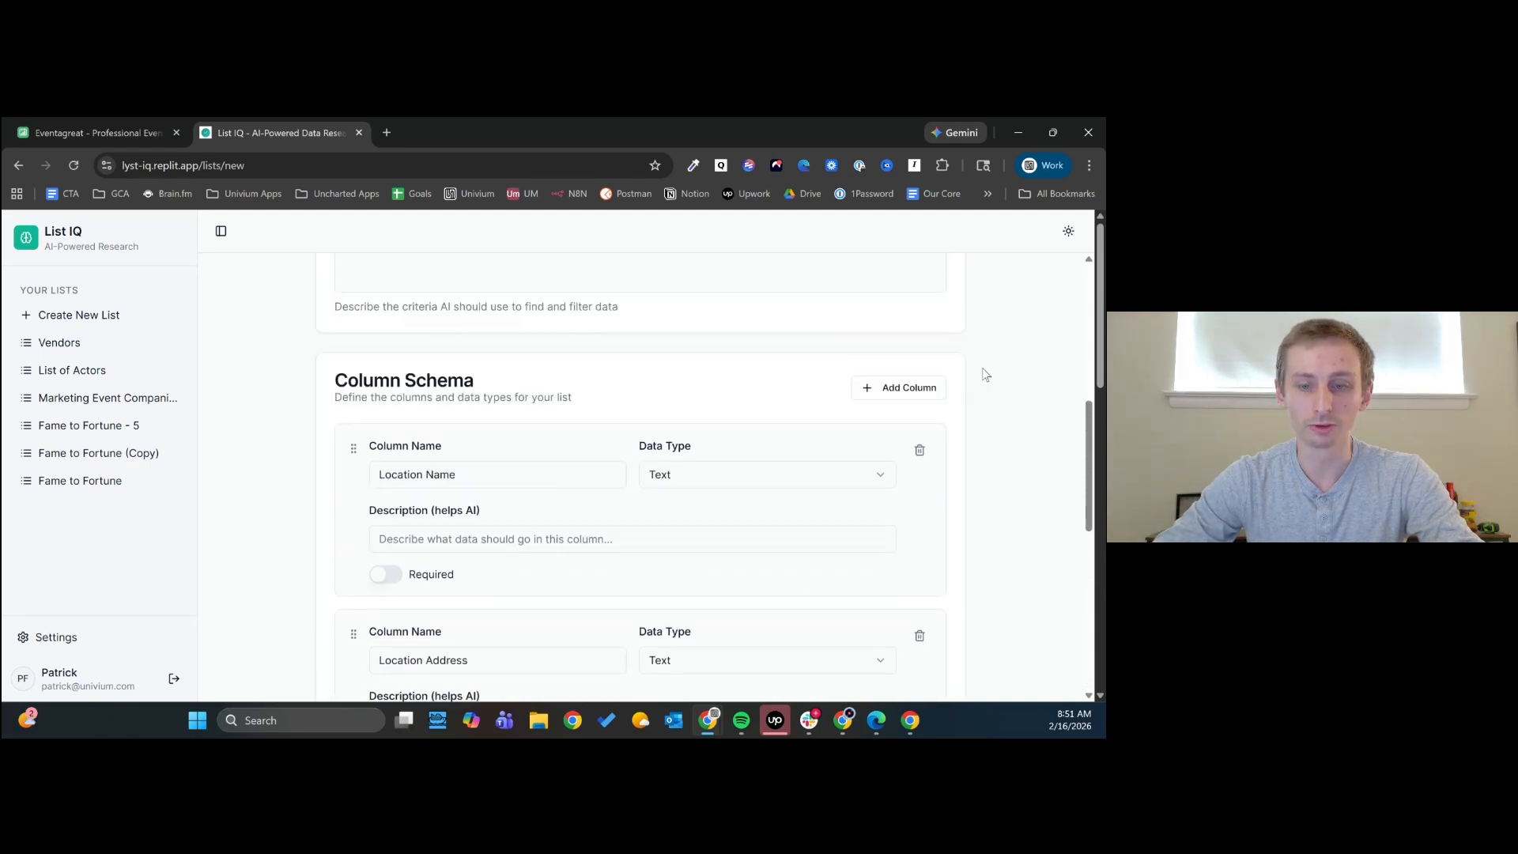
click(931, 397)
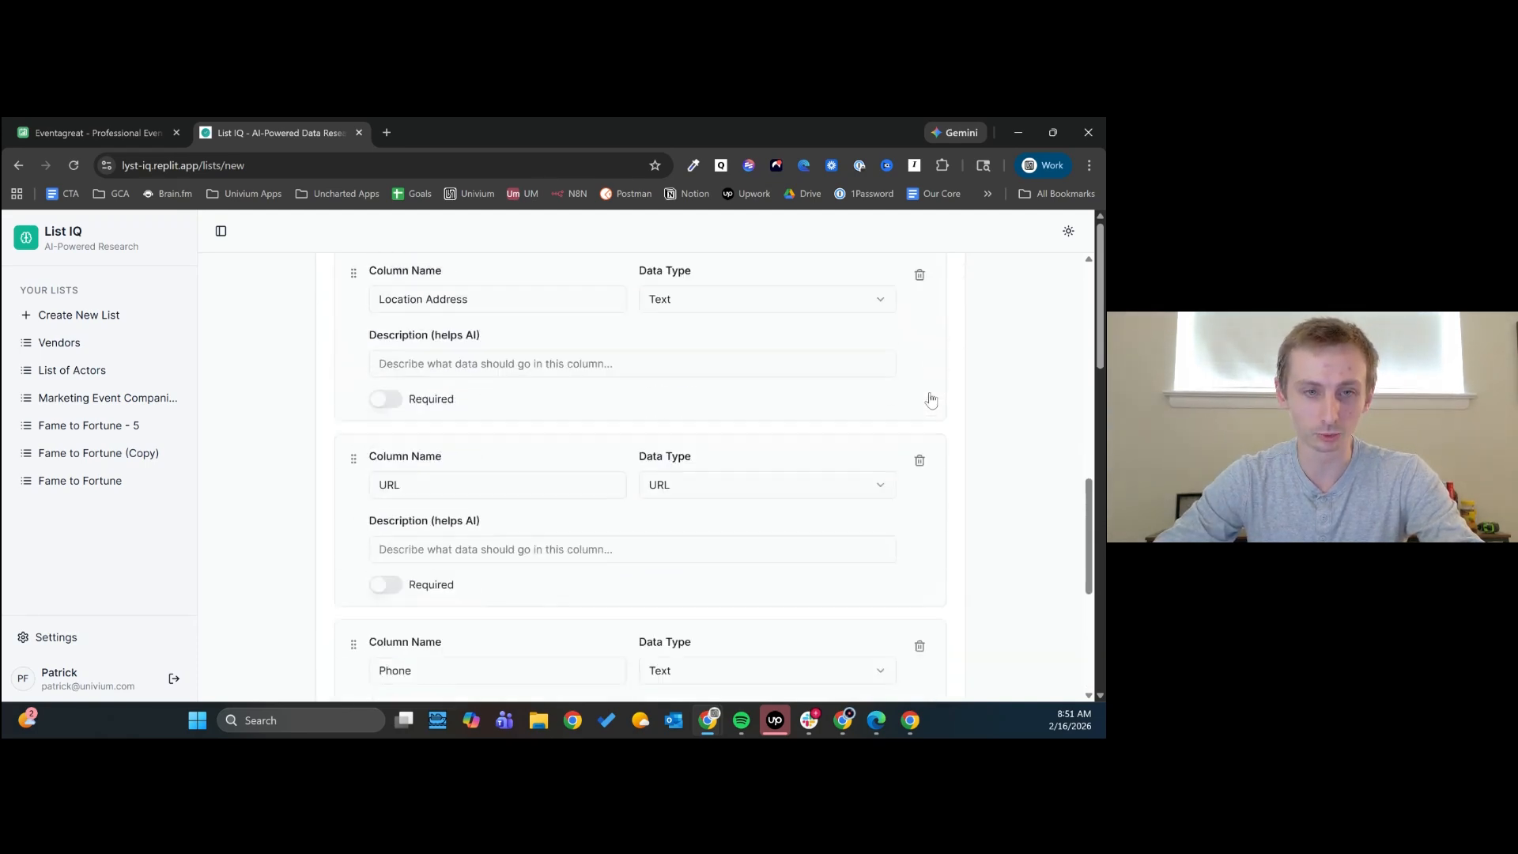
click(437, 492)
text(Email)
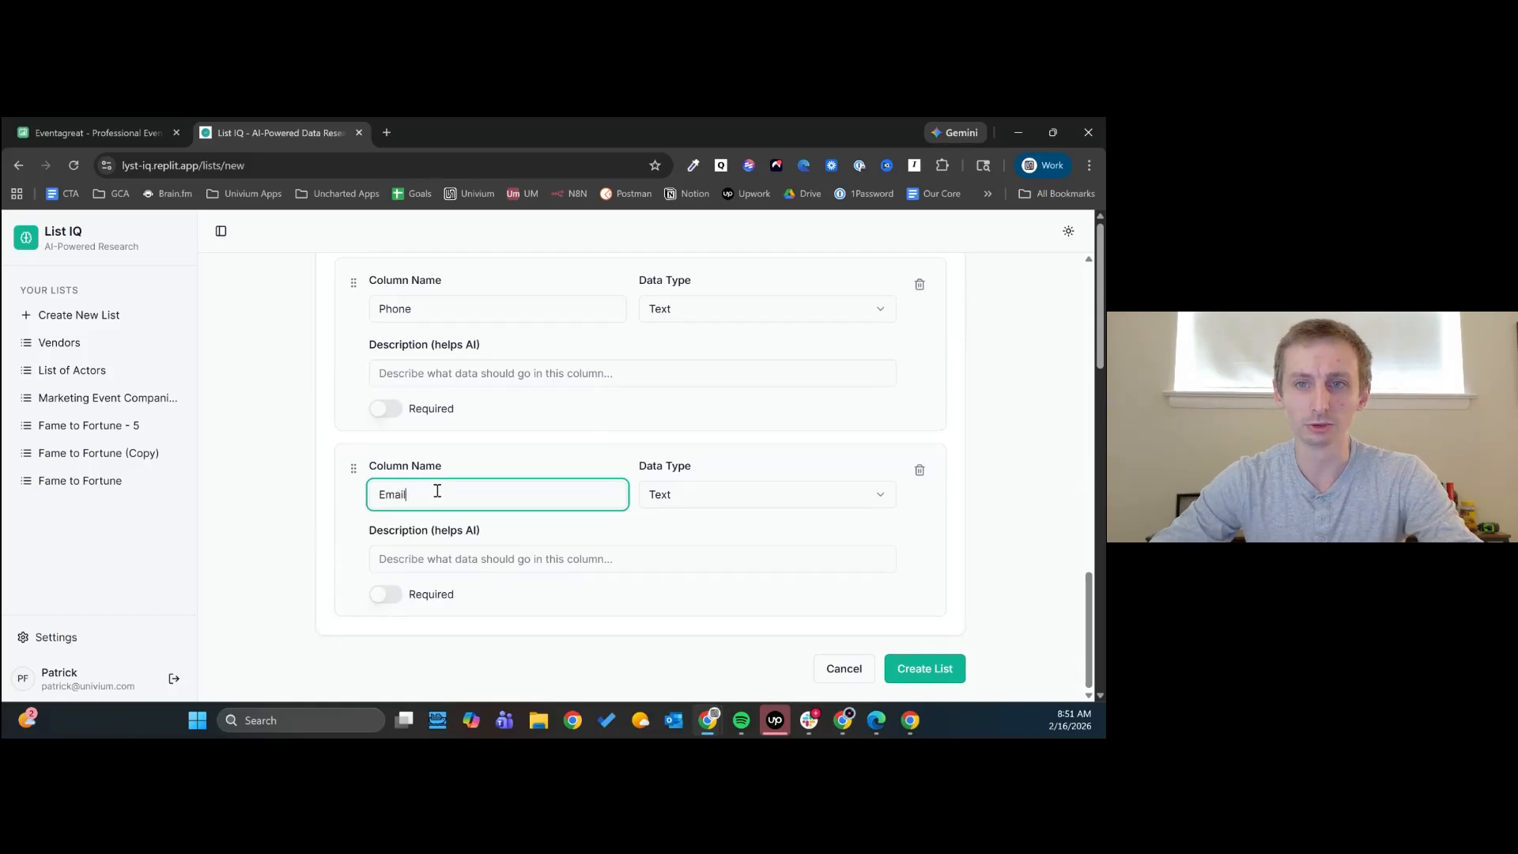
- Add a sixth column to the schema named "Book Fee Required?" and set its data type to Yes/No
scroll(985, 351, up, 10)
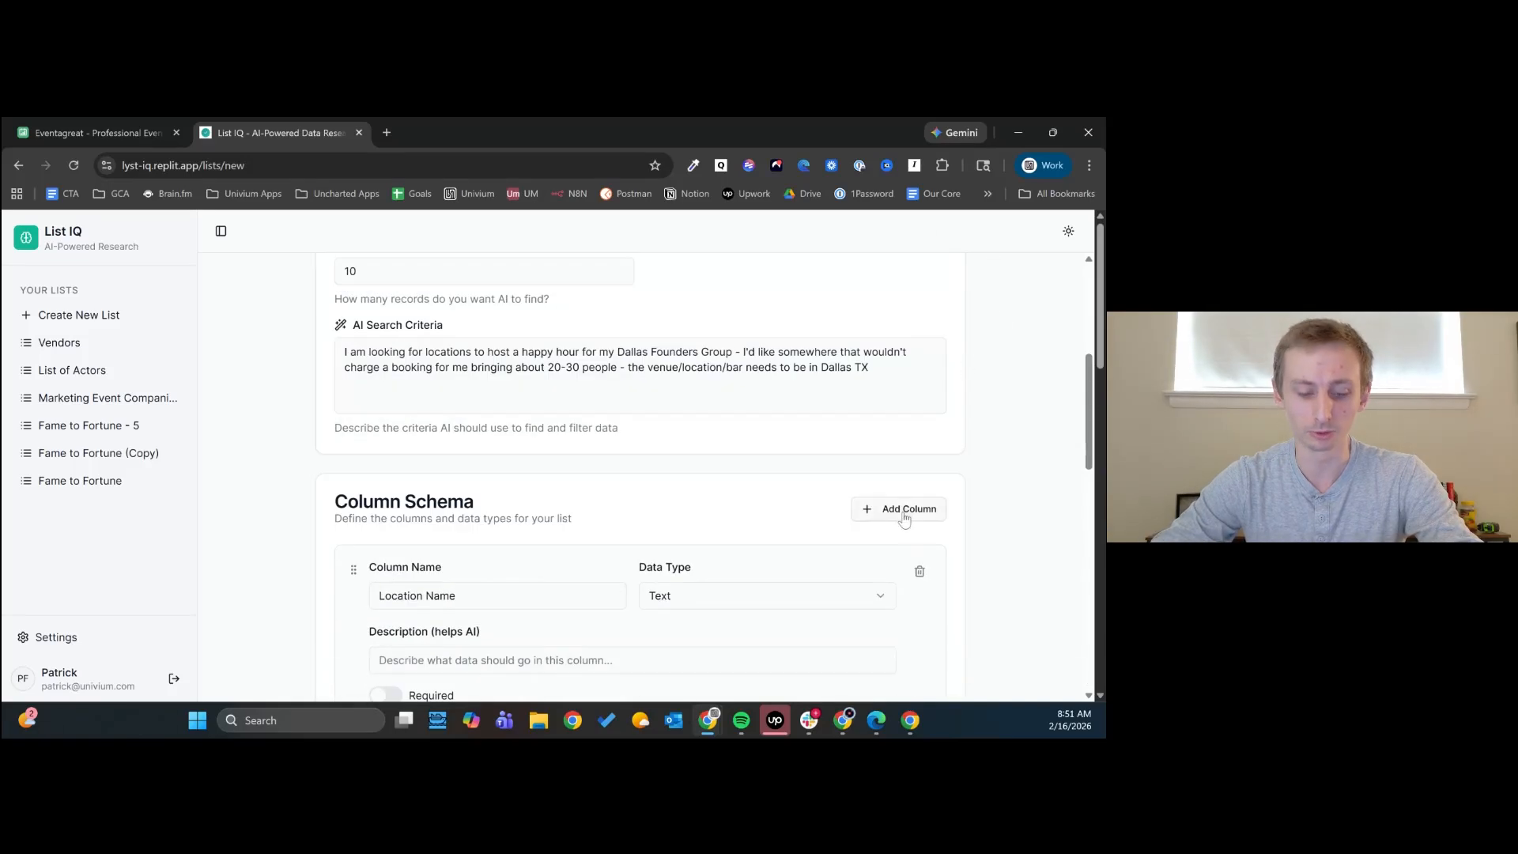
scroll(783, 454, down, 3)
scroll(777, 462, down, 8)
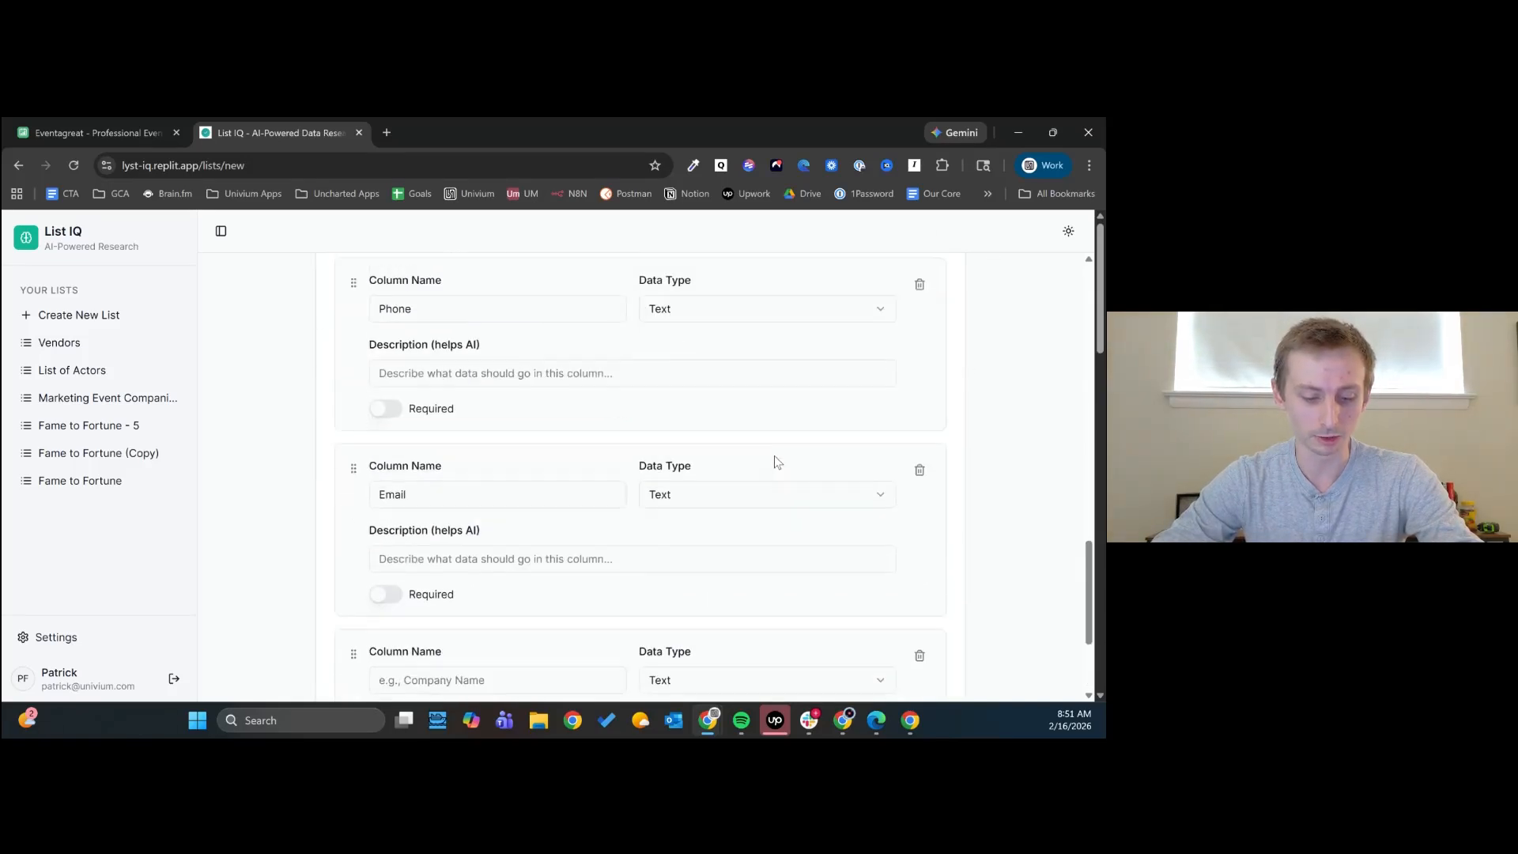
click(458, 498)
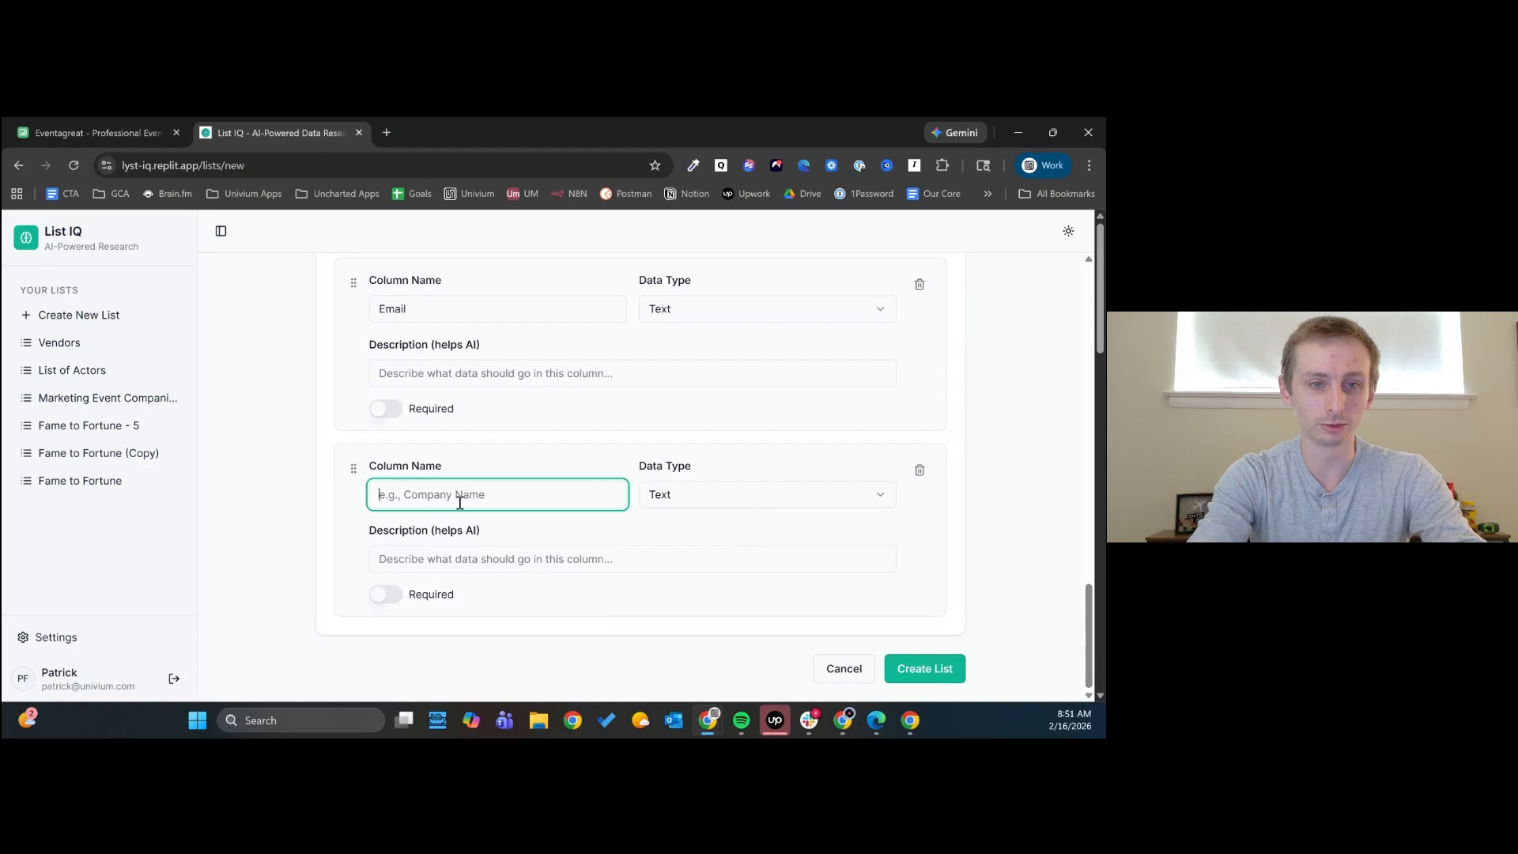
text(Book Fee )
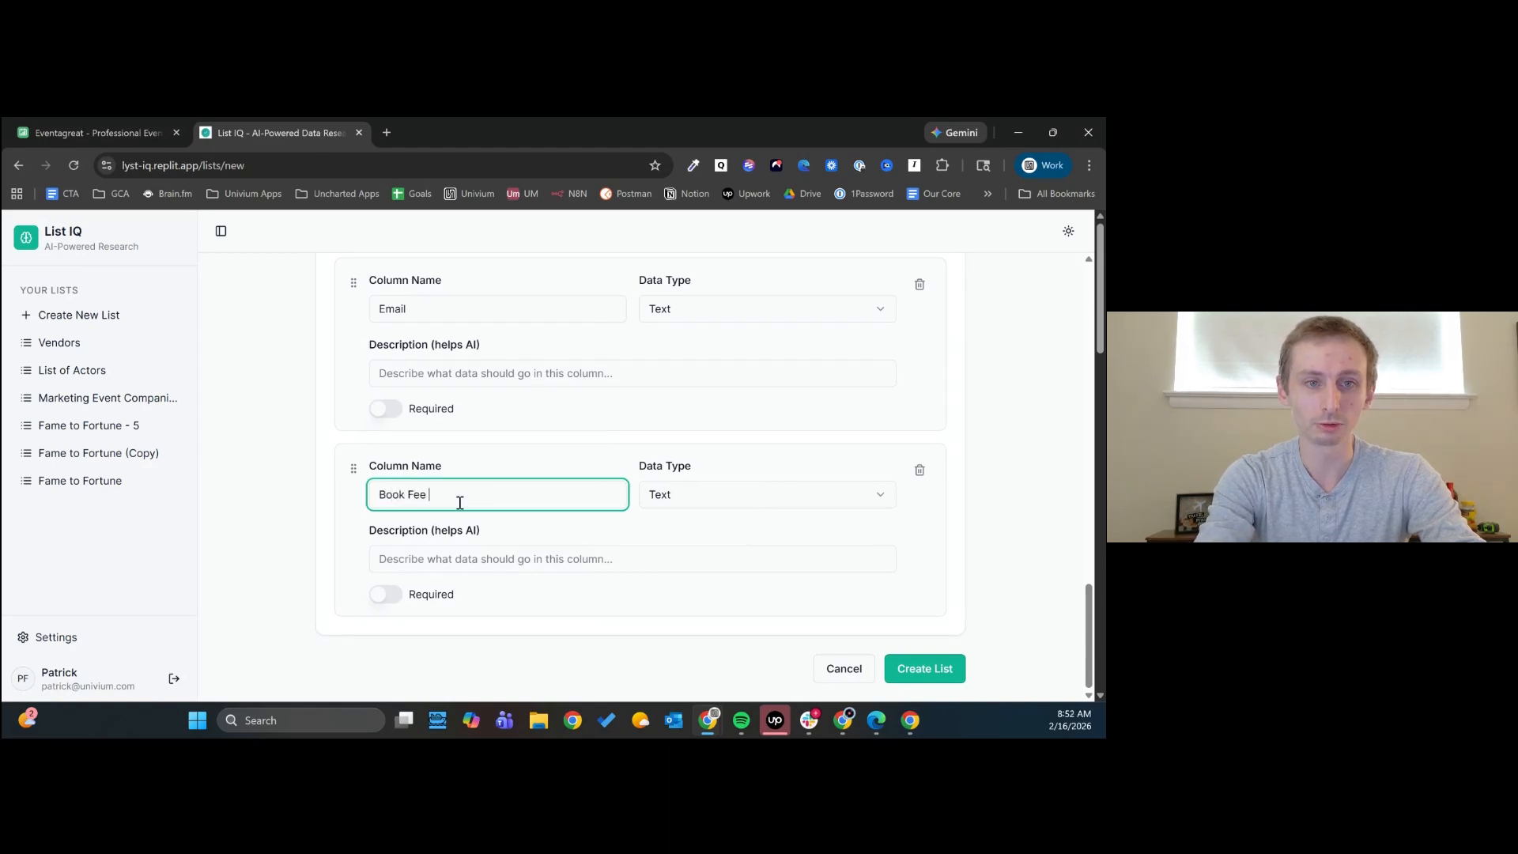
text(Required?)
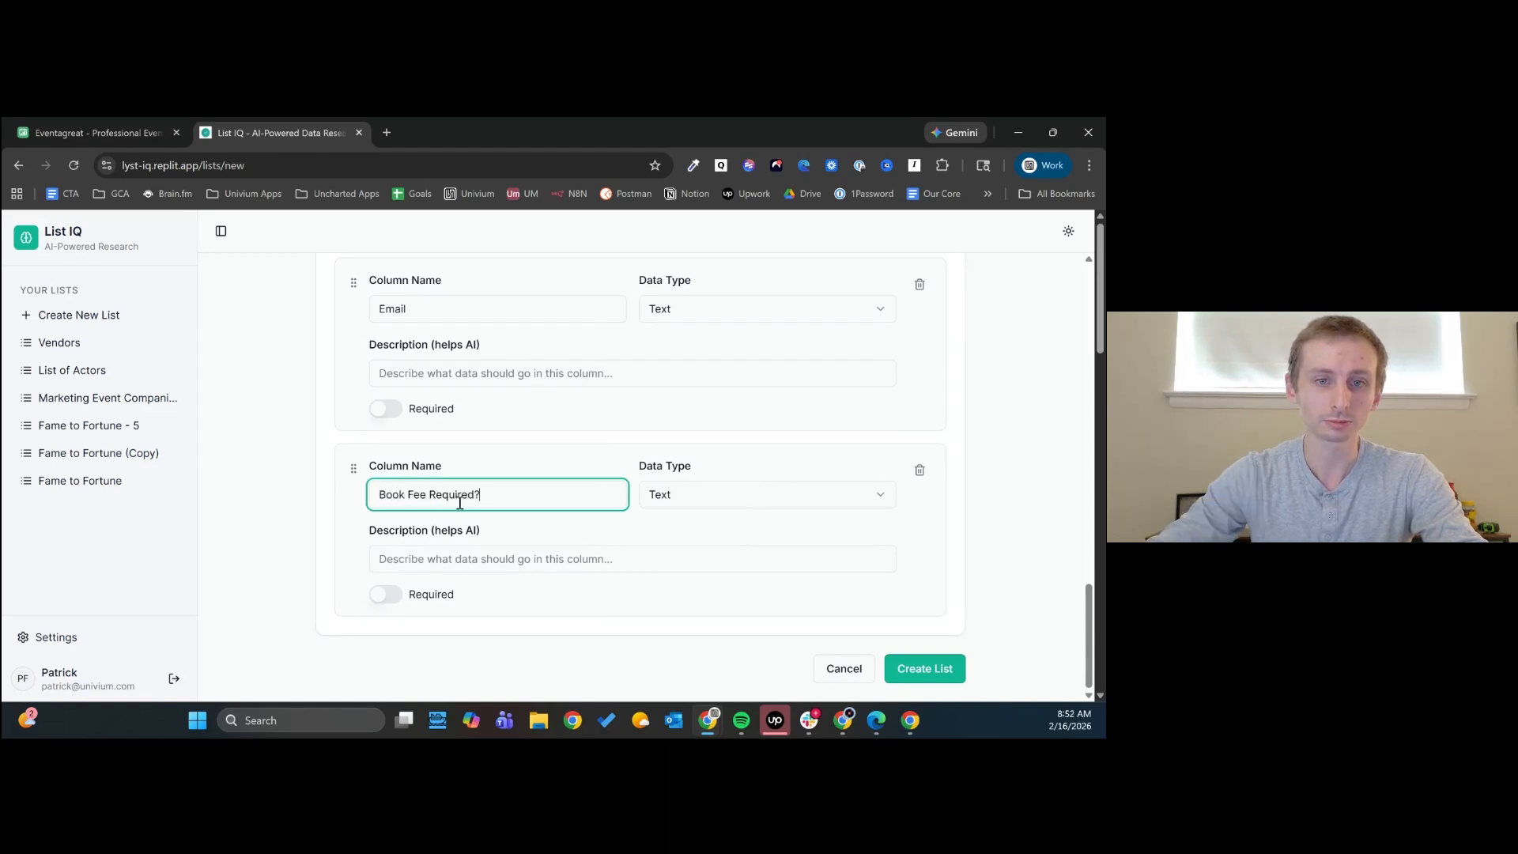
click(698, 498)
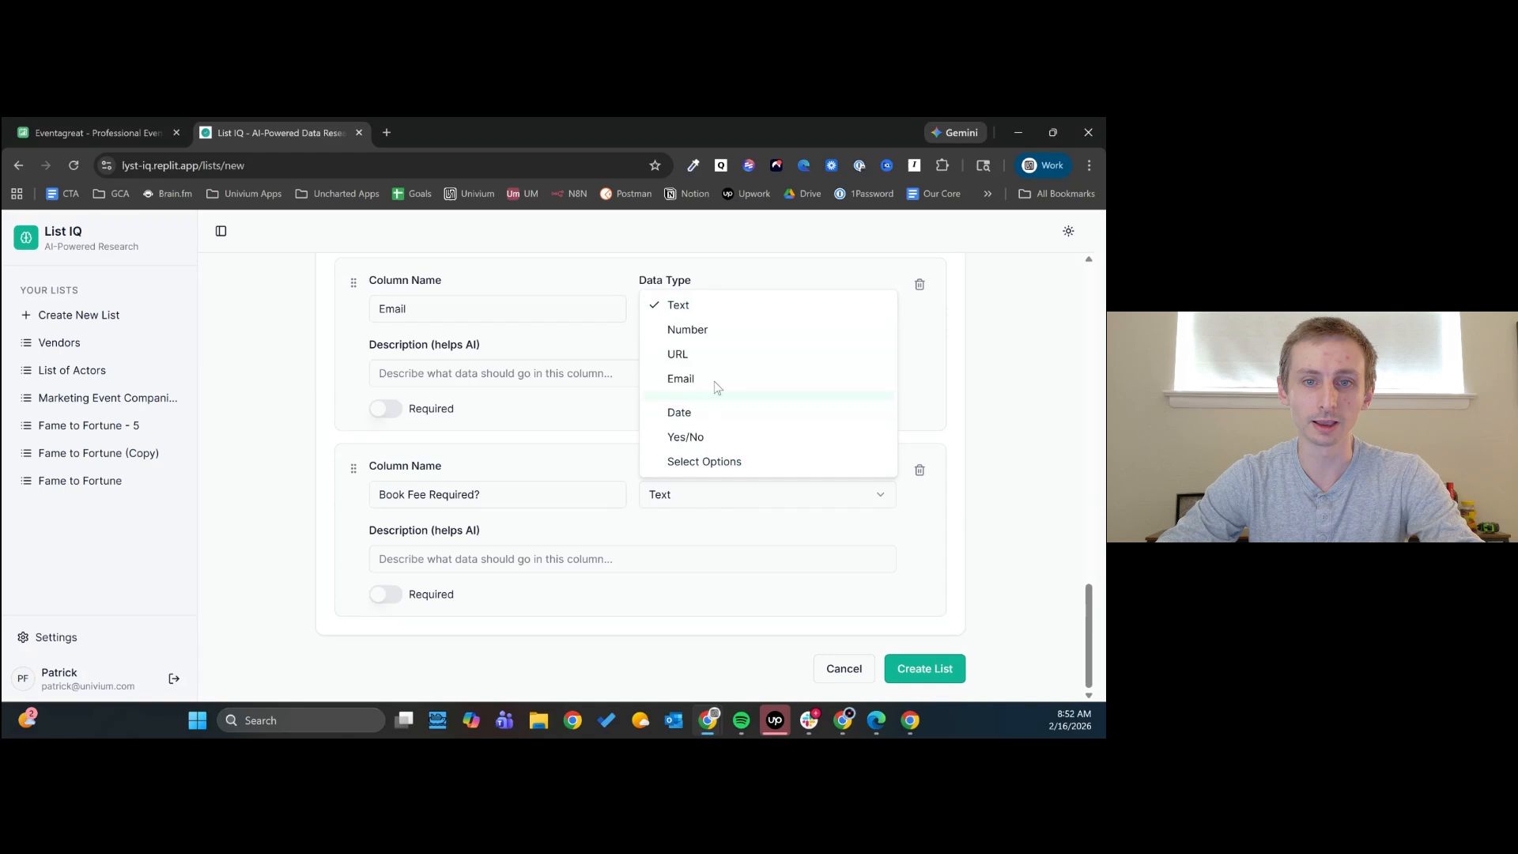
click(695, 436)
- Add a seventh column to the schema named "Food/Drink Pricing" and set its data type to Select Options
scroll(723, 558, up, 5)
scroll(723, 558, up, 8)
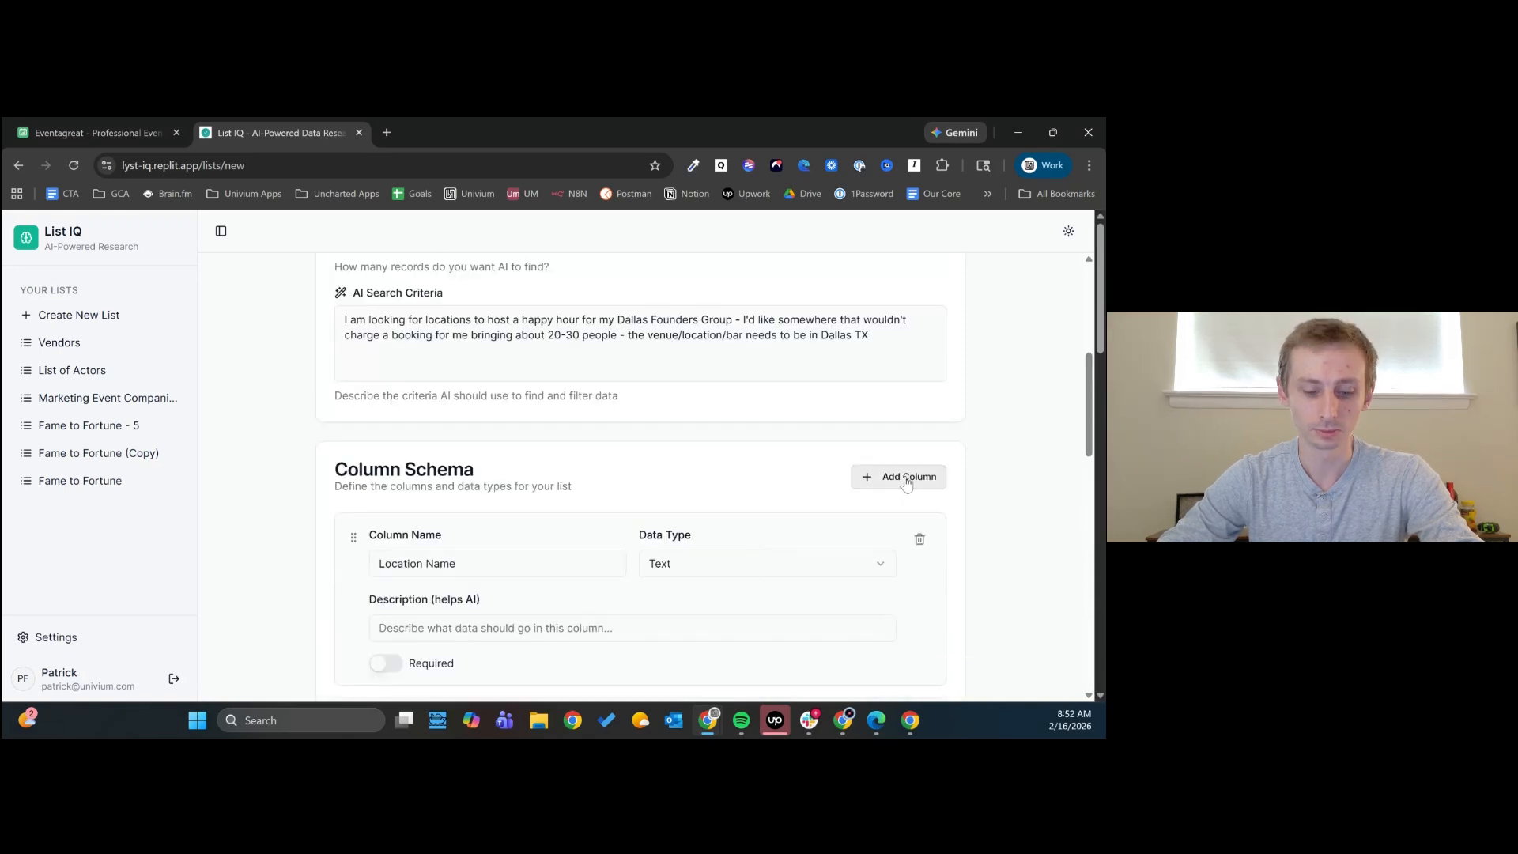
click(879, 474)
scroll(867, 479, down, 15)
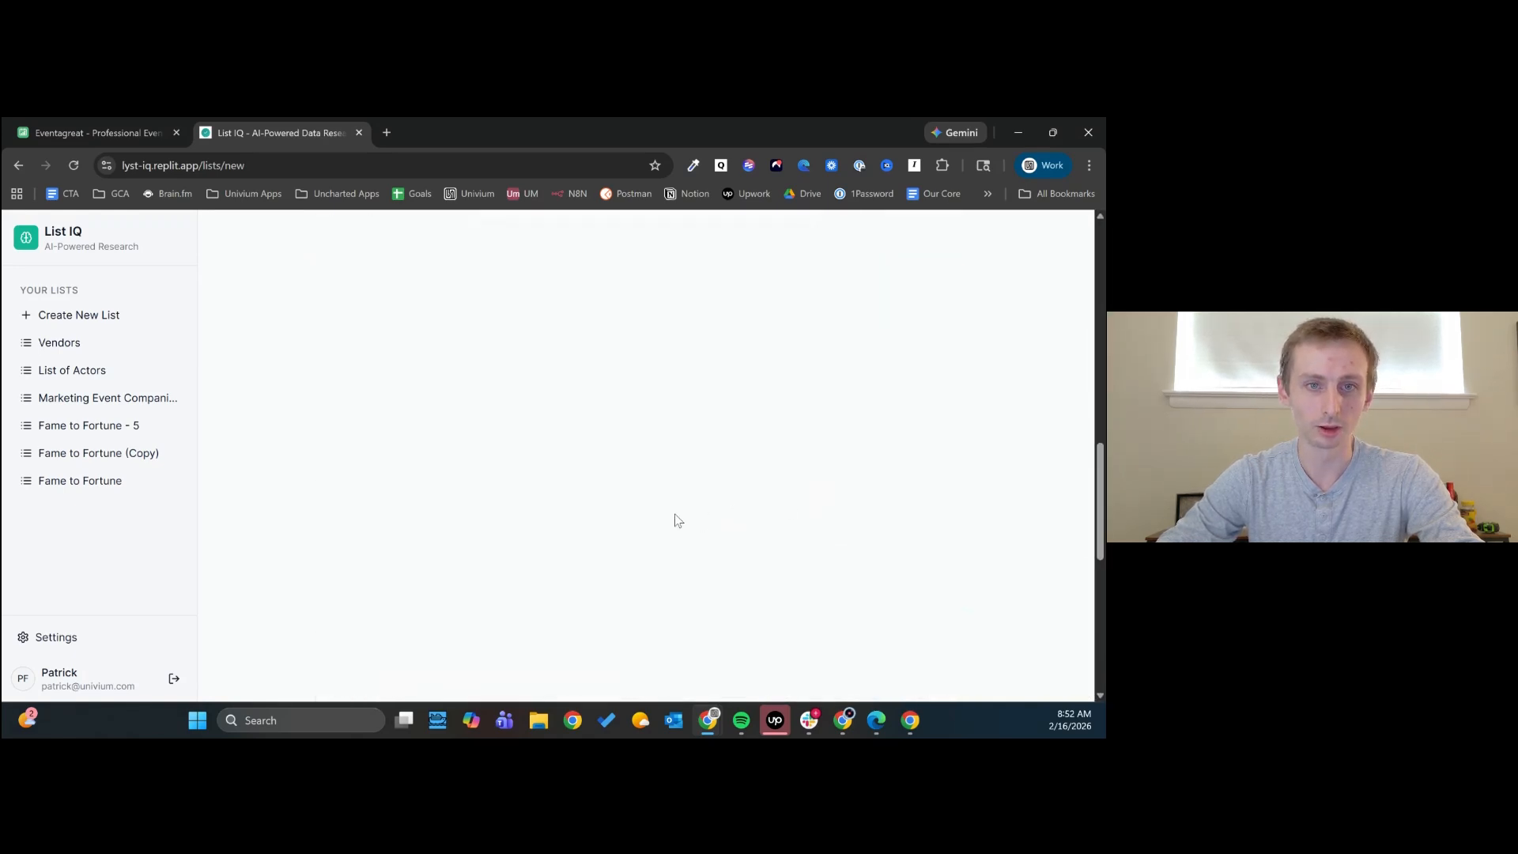
scroll(642, 522, up, 13)
scroll(632, 525, up, 3)
click(481, 496)
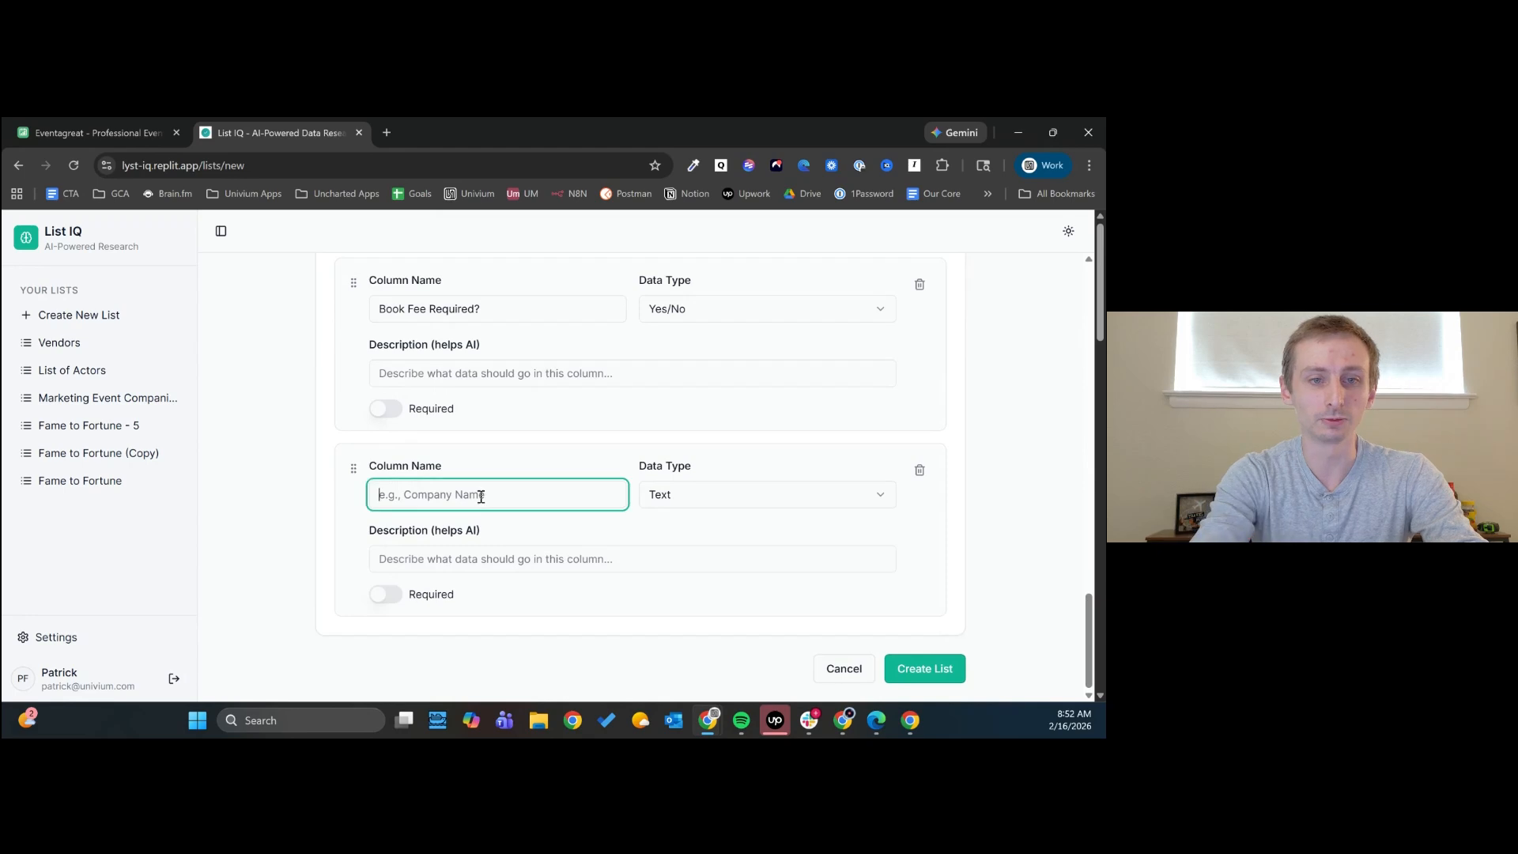
text(Food/D)
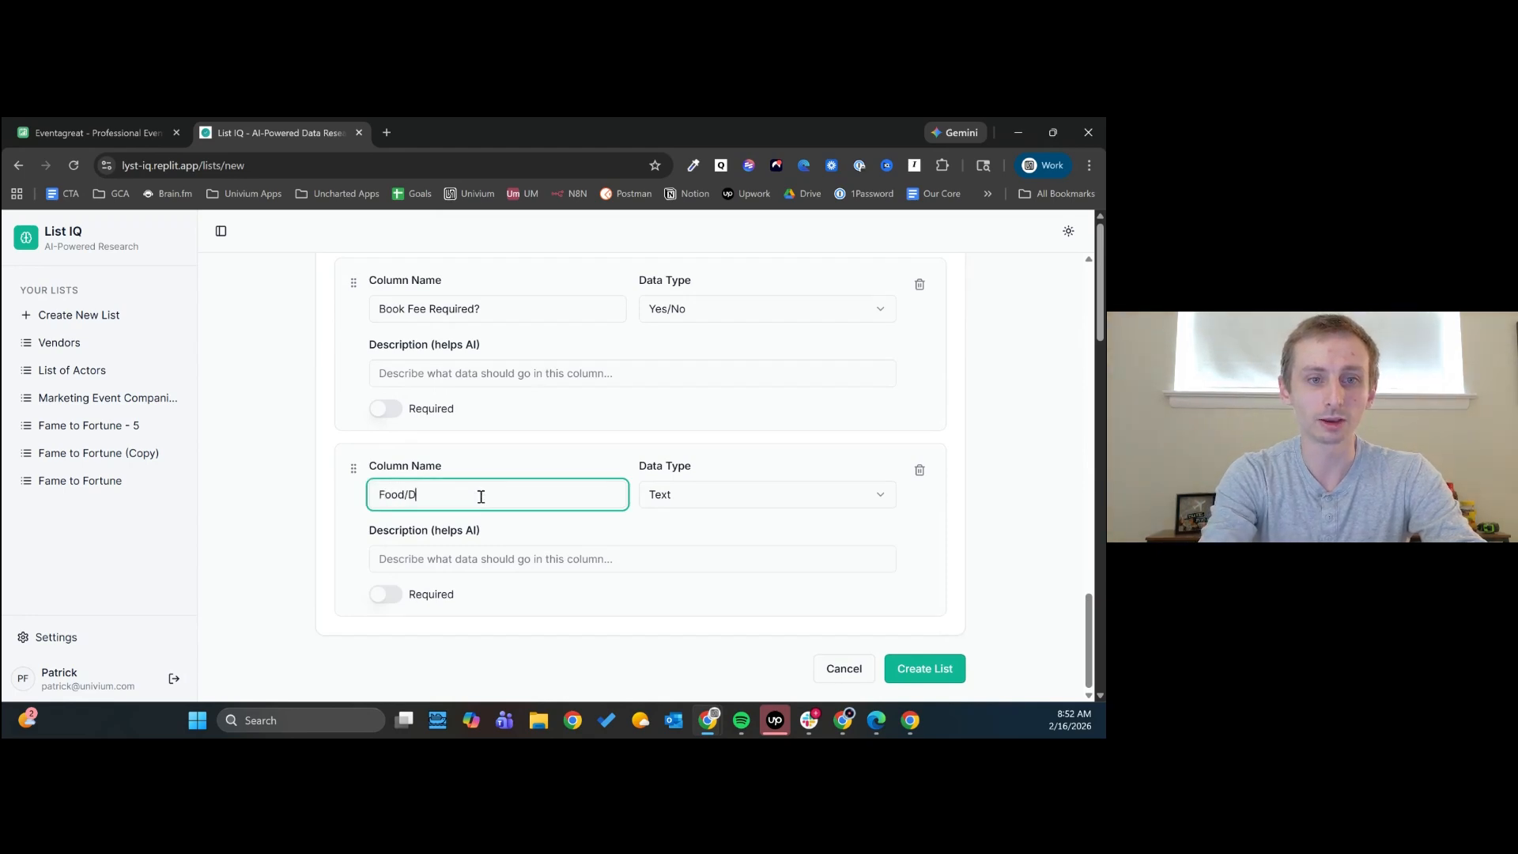
text(rink Pricing)
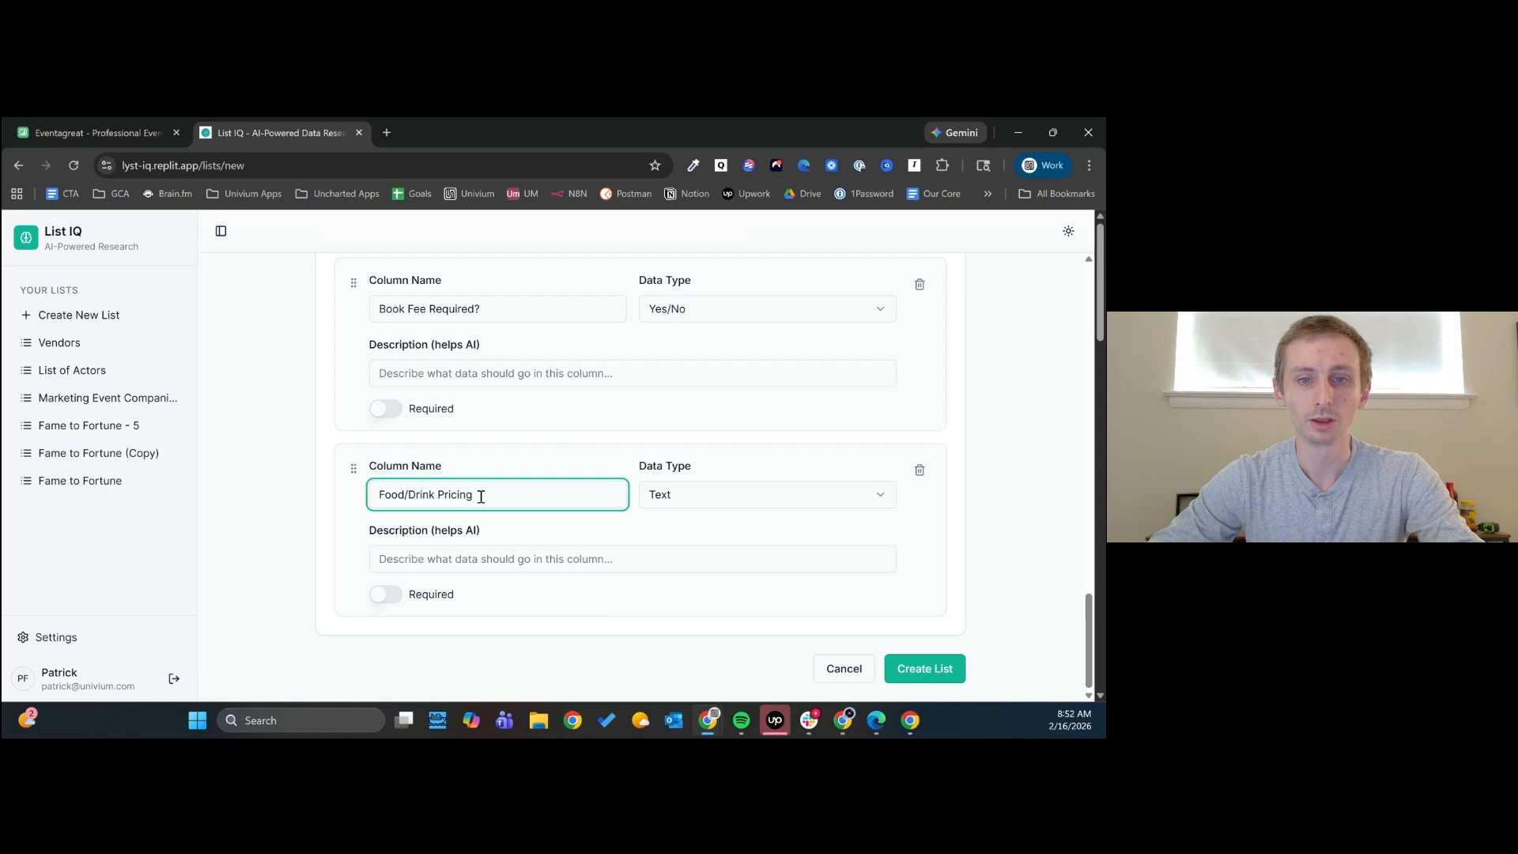
click(743, 492)
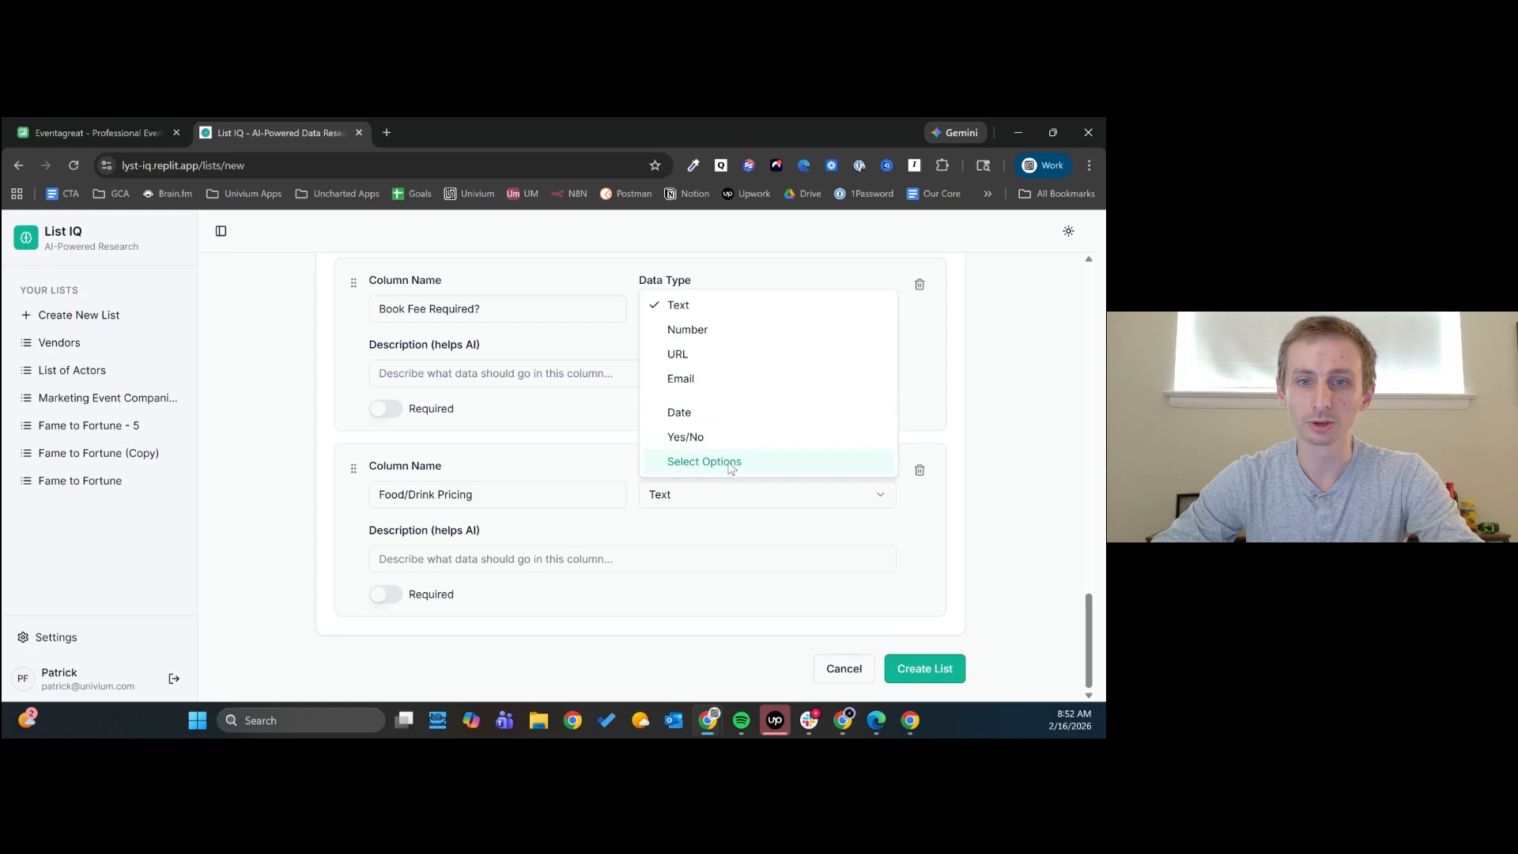
click(719, 465)
- Try to add the pricing options as one comma-separated entry "$,$$,$$$", and remove that entry
scroll(669, 531, down, 1)
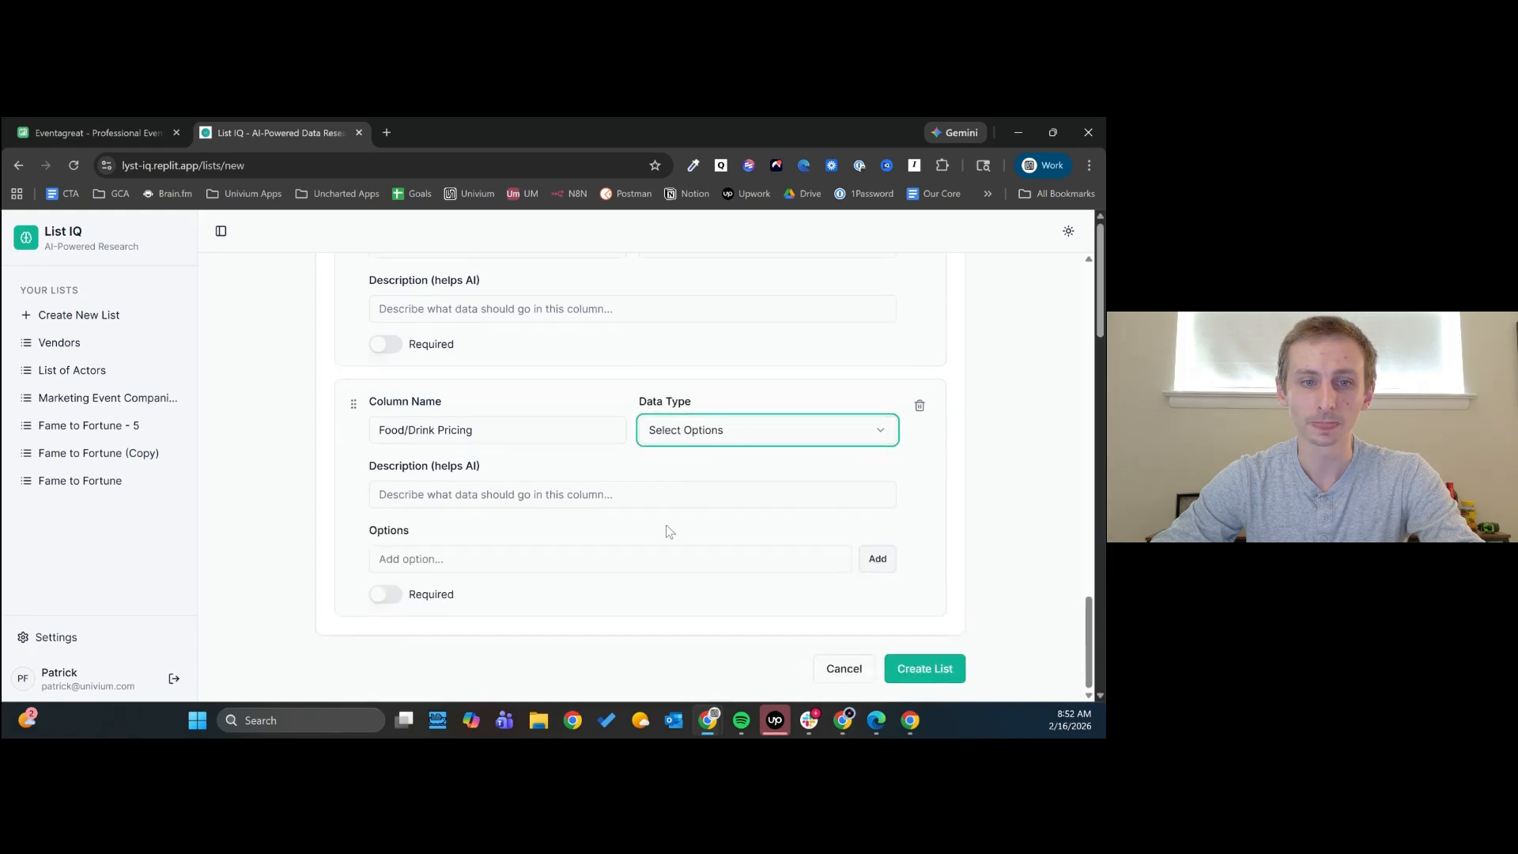
click(651, 559)
text($,)
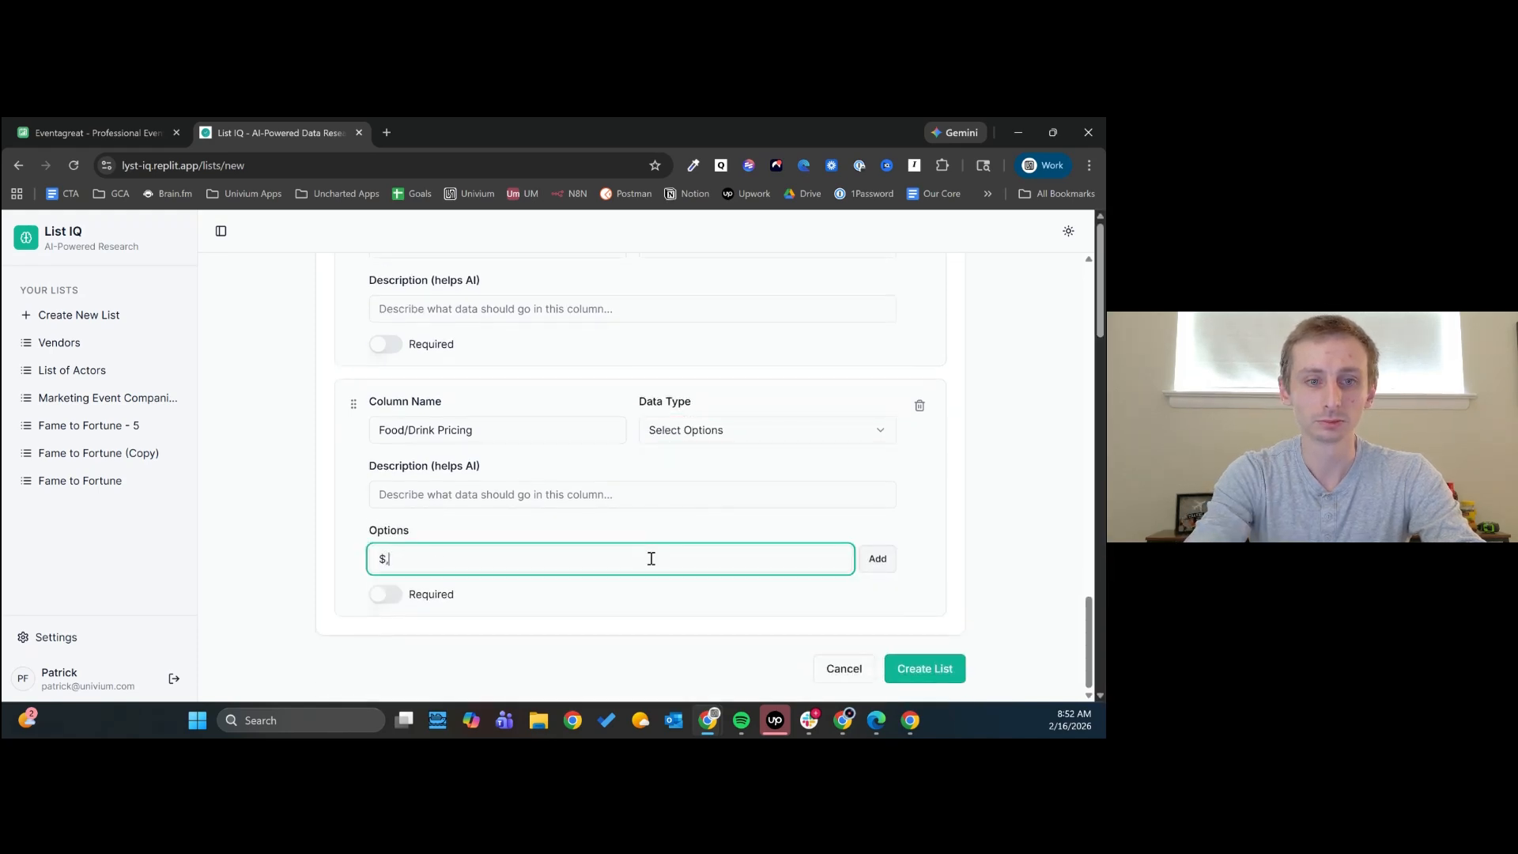
text($$,$$$)
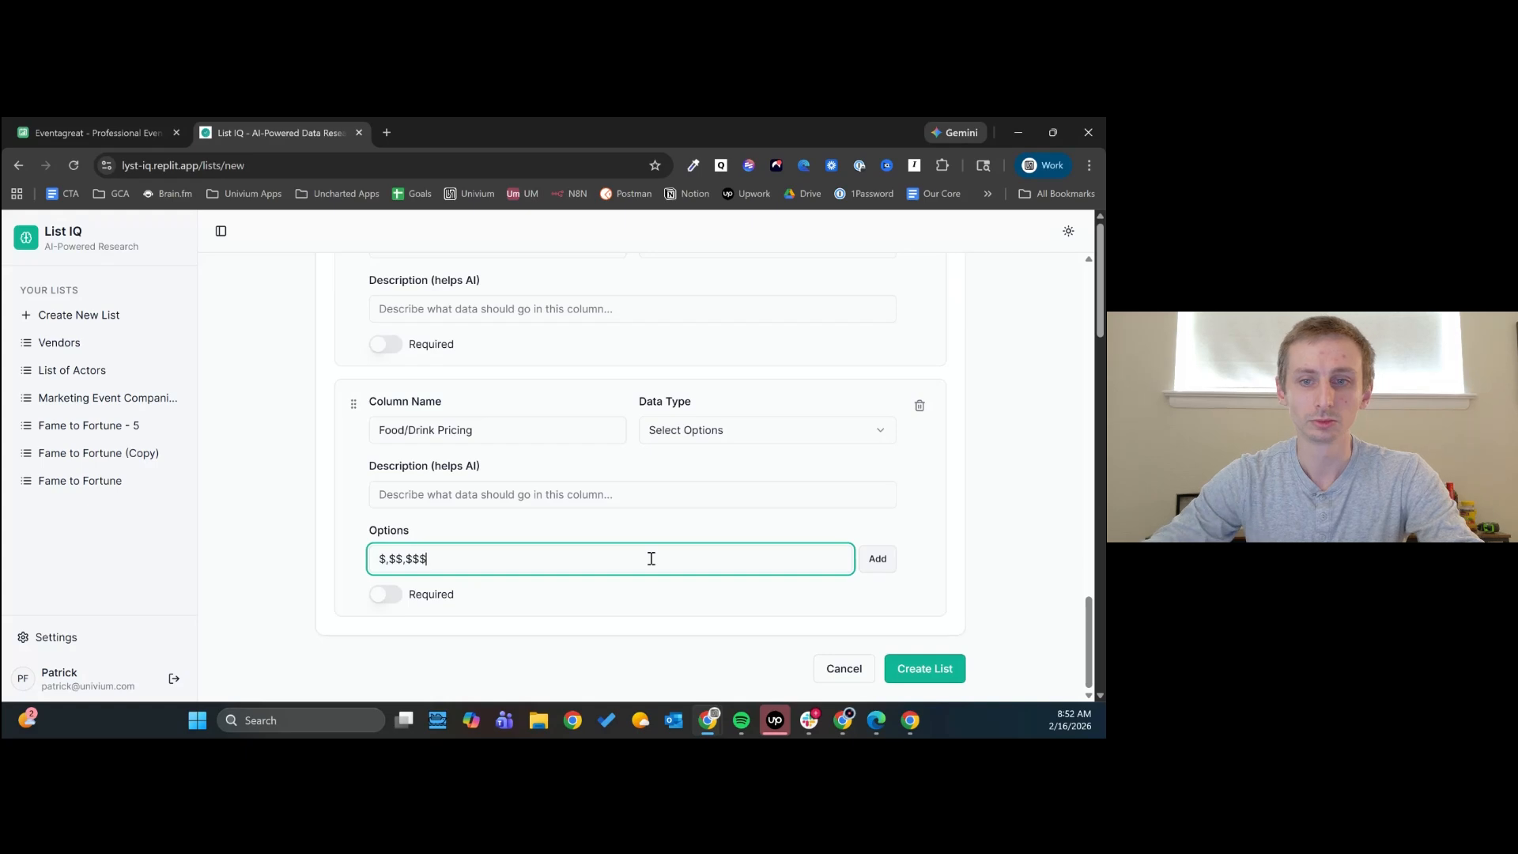
click(878, 558)
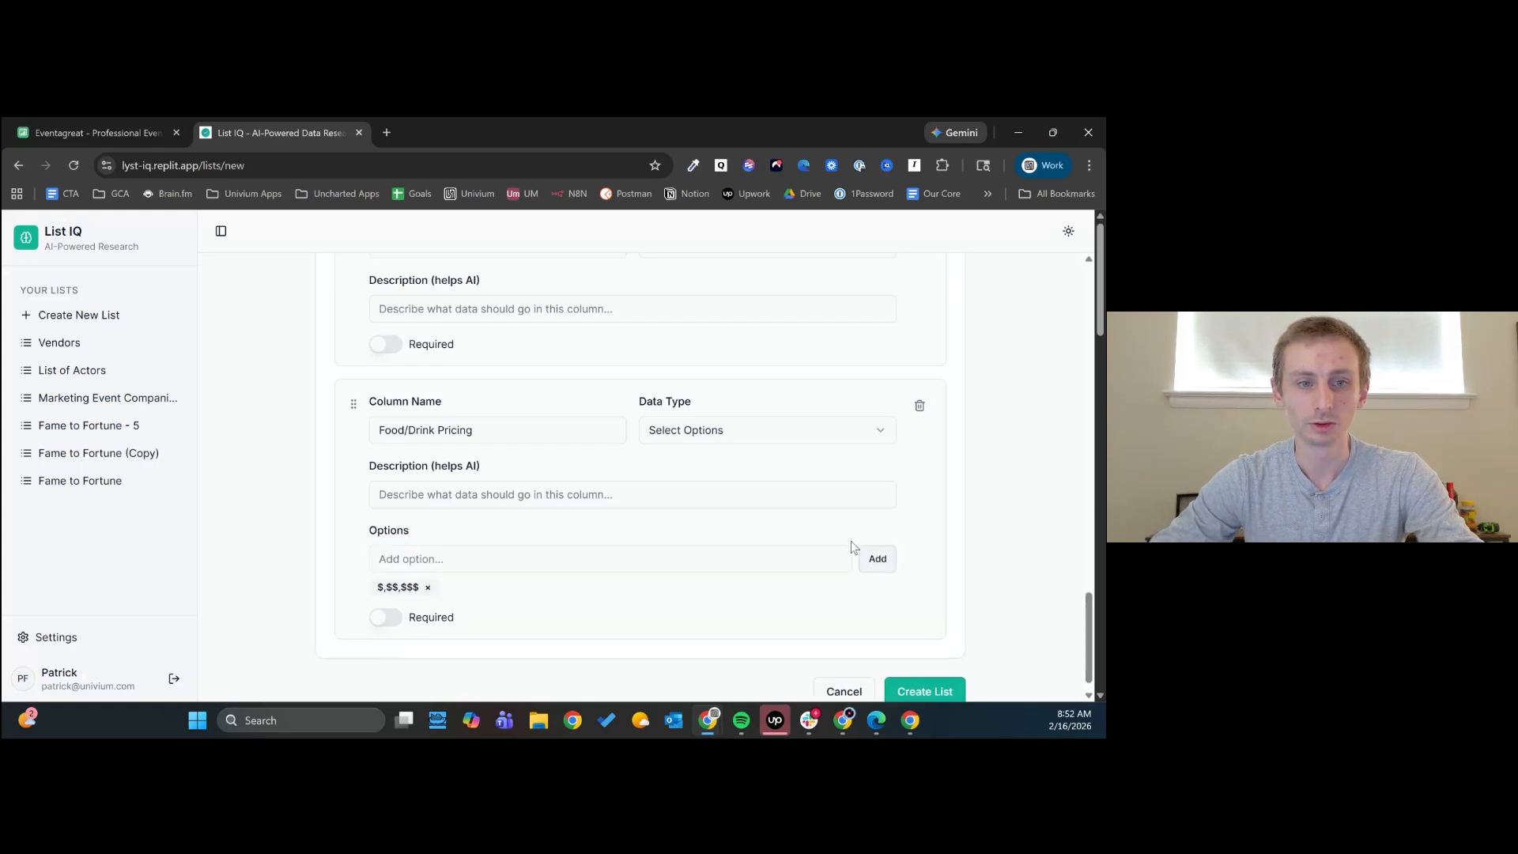
click(427, 587)
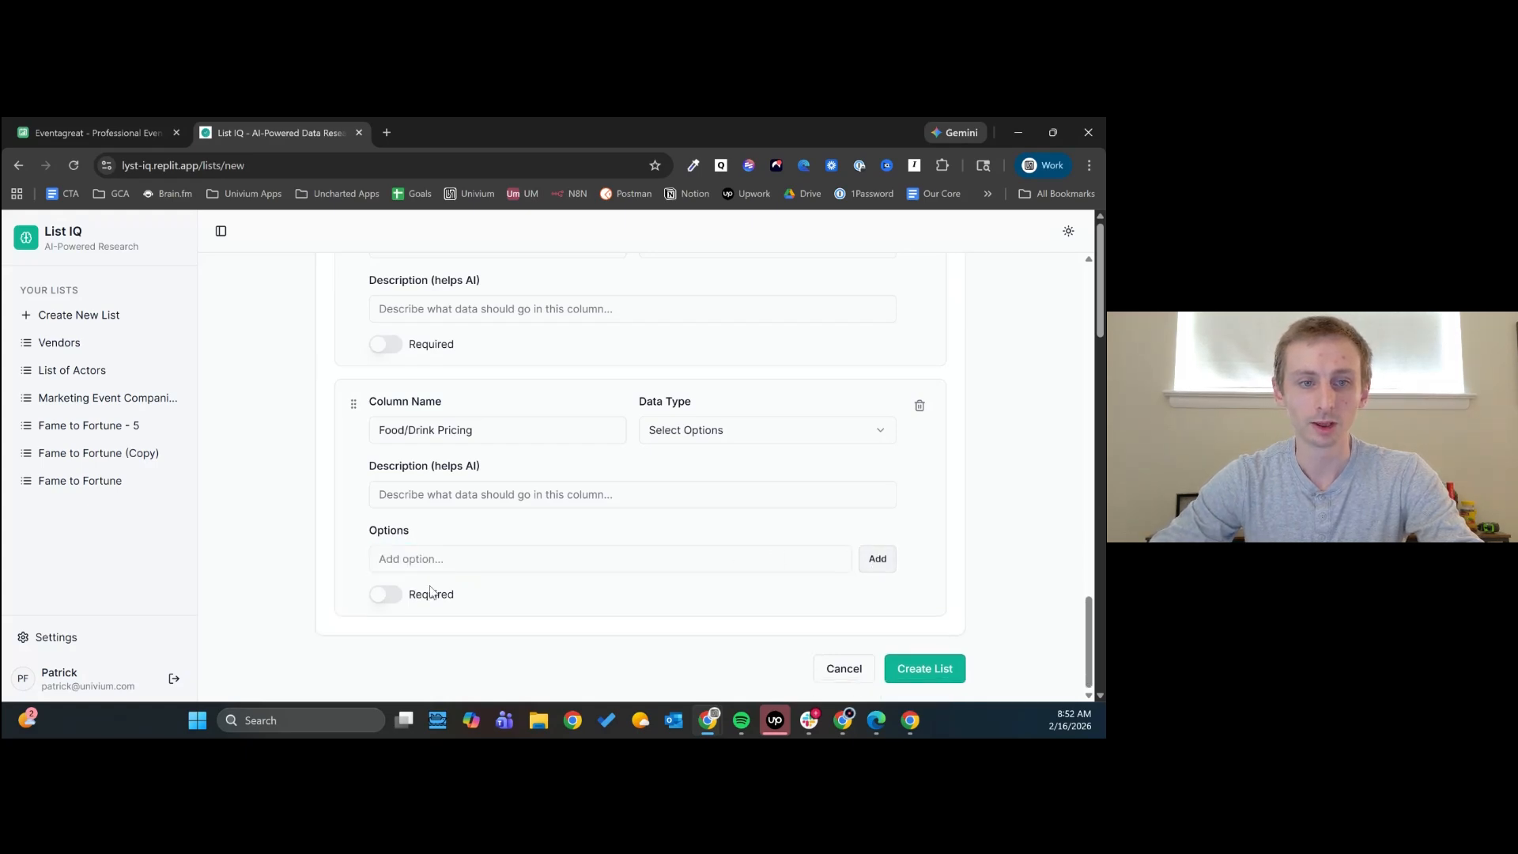
- Add $, $$ and $$$ as separate options of the Food/Drink Pricing column, and create the list
click(441, 565)
text($)
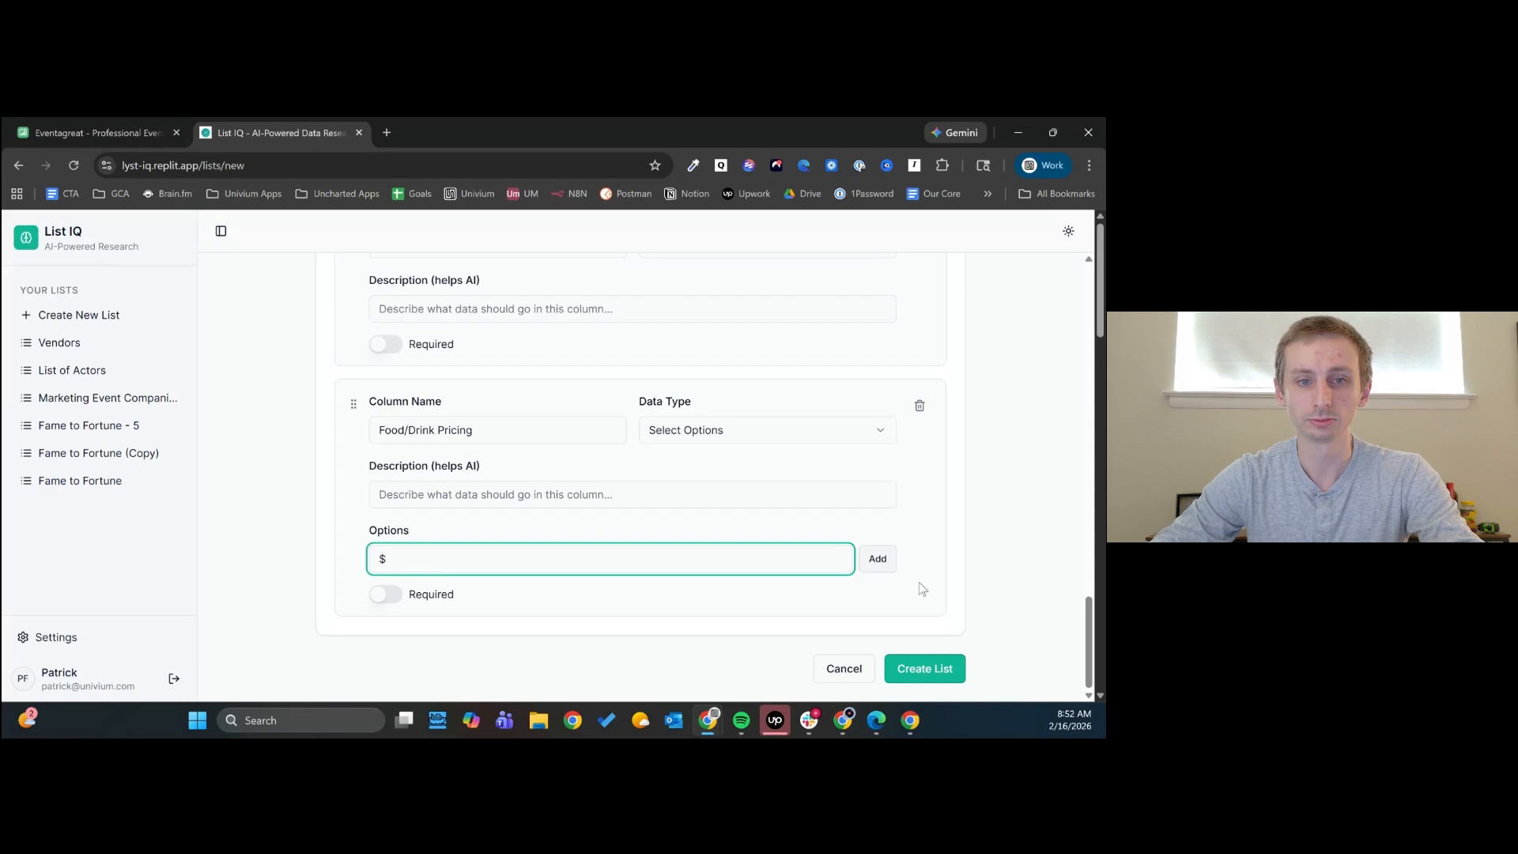
click(876, 559)
click(651, 557)
text($$)
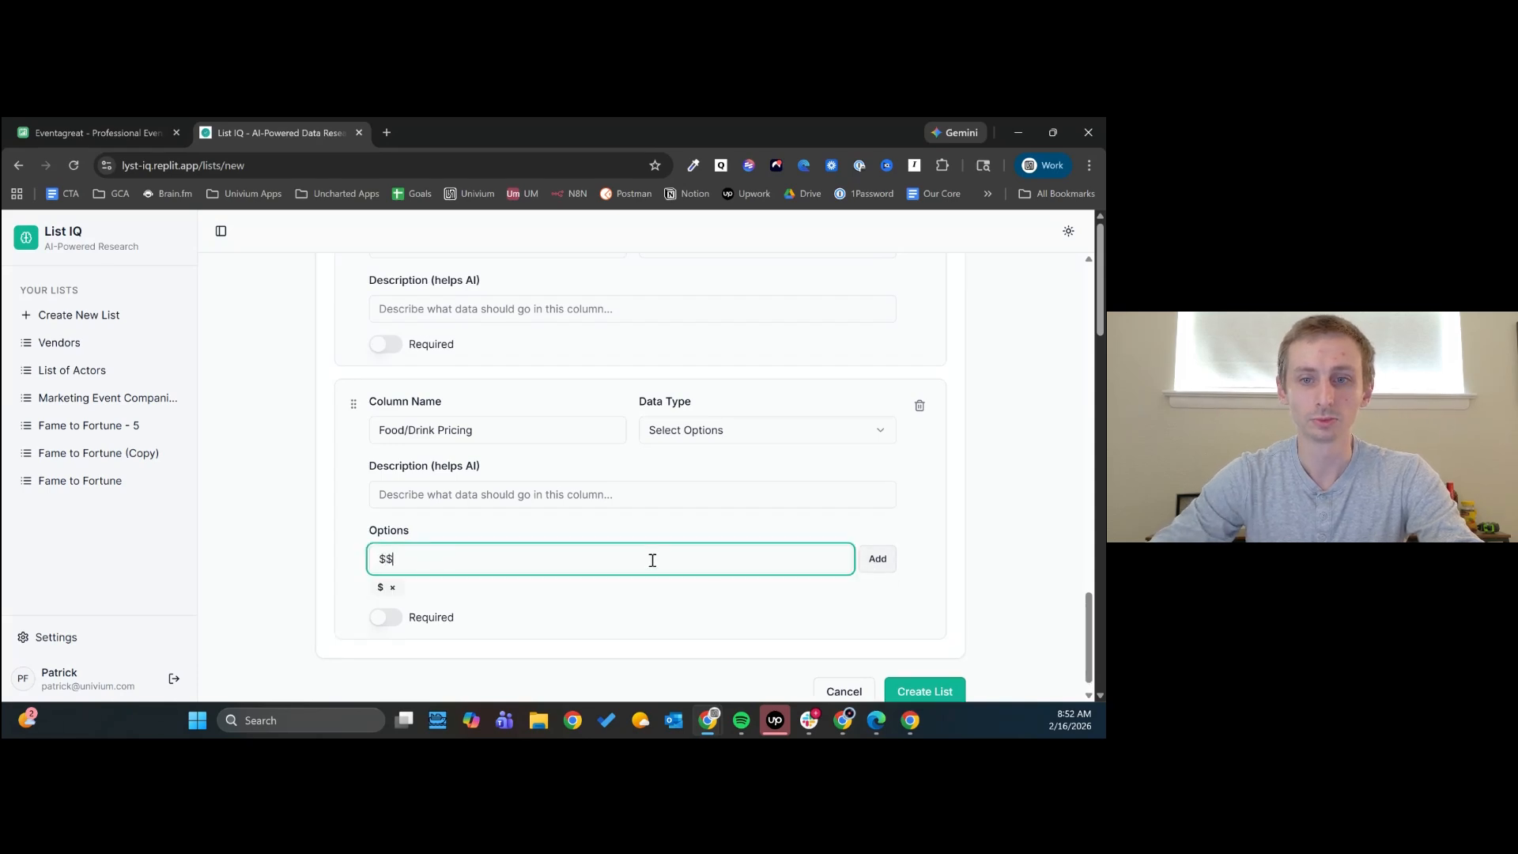
click(877, 559)
click(620, 561)
text($$$)
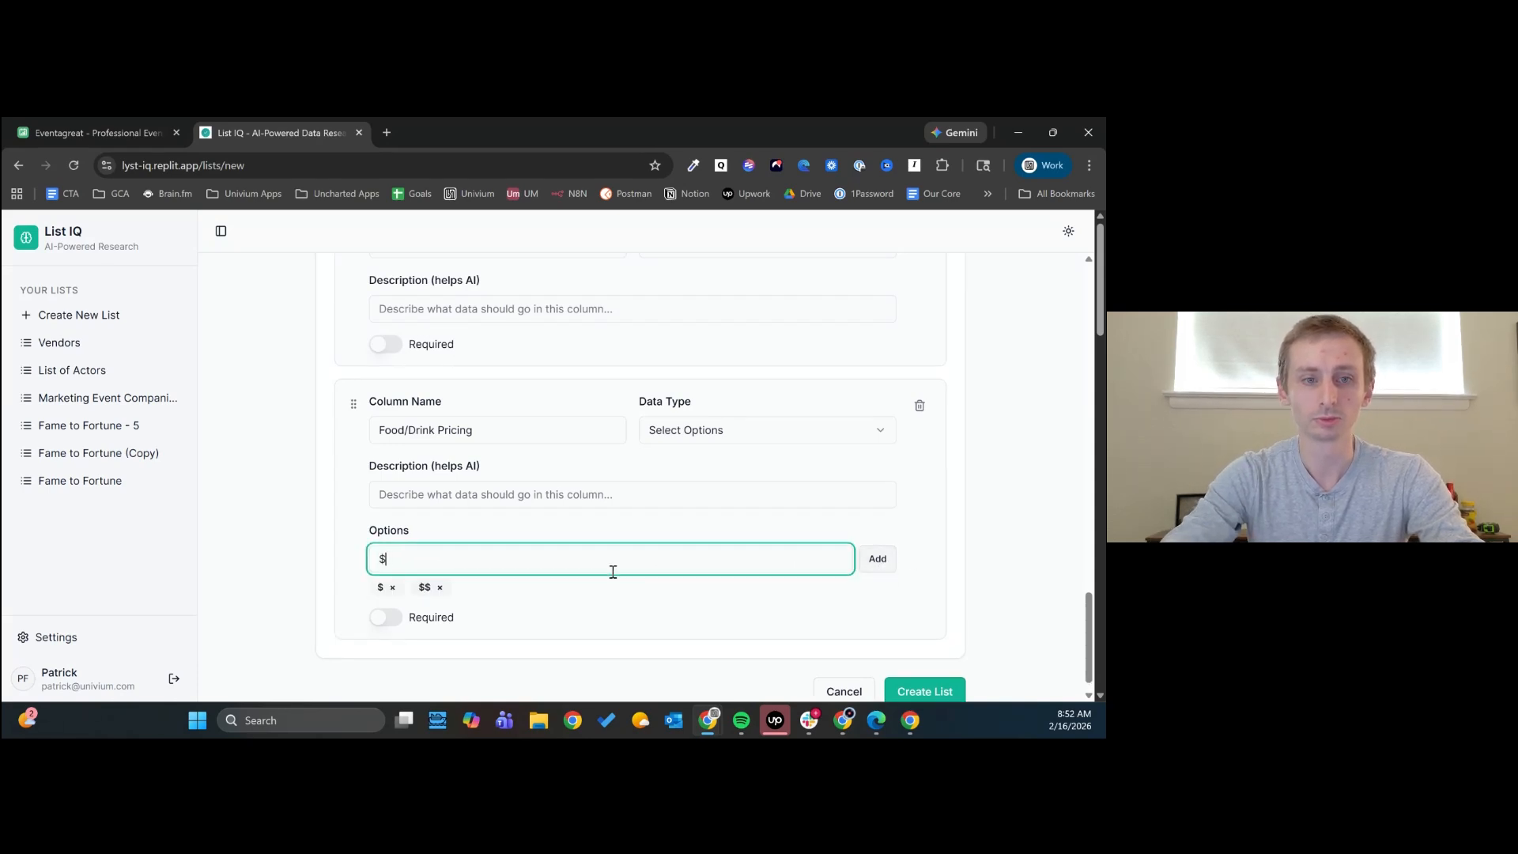
click(875, 566)
scroll(909, 585, down, 1)
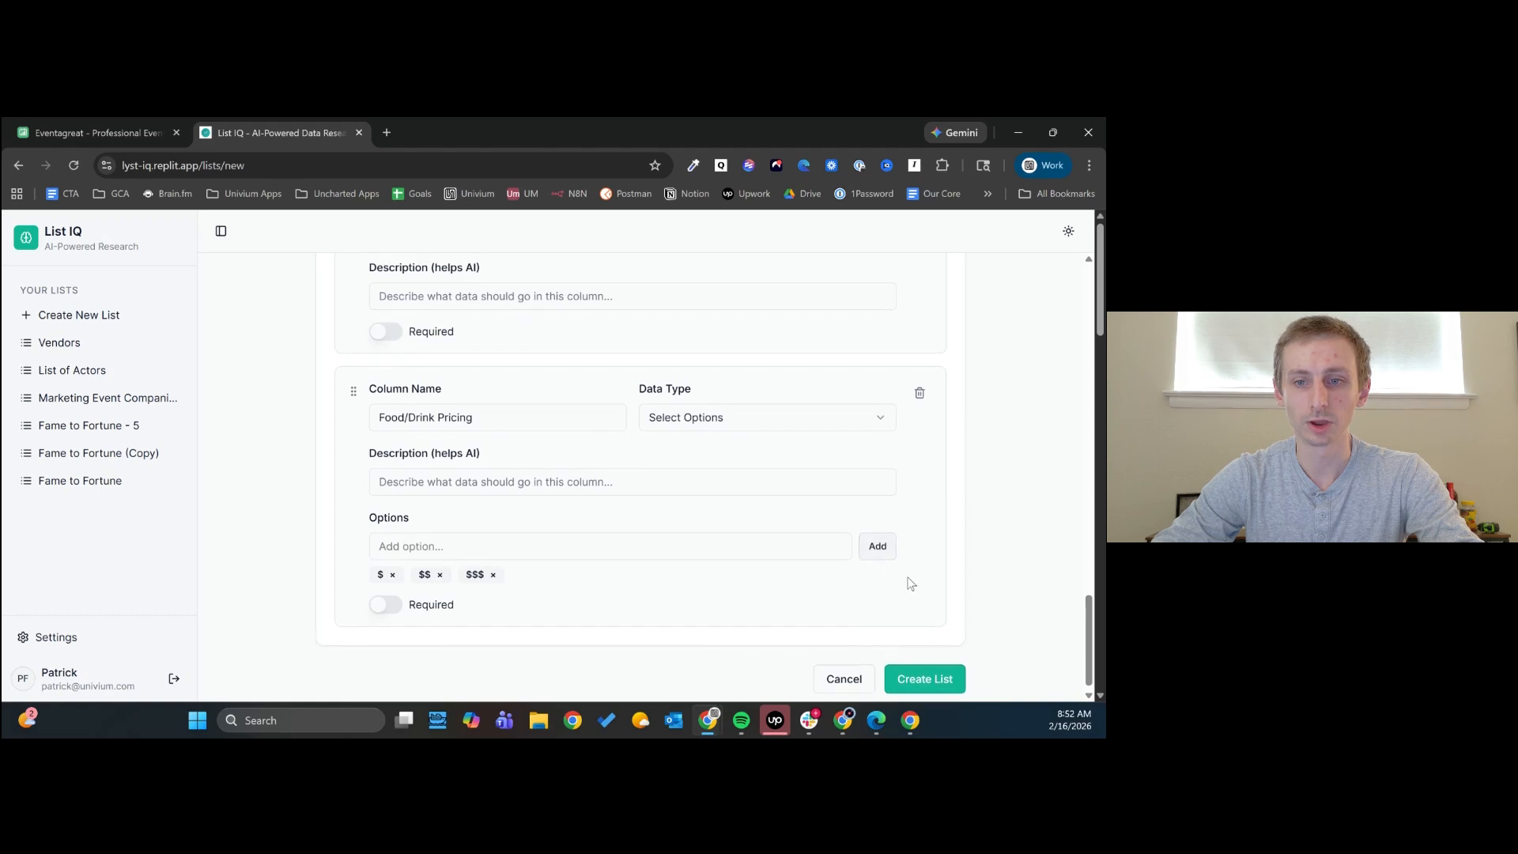
click(928, 670)
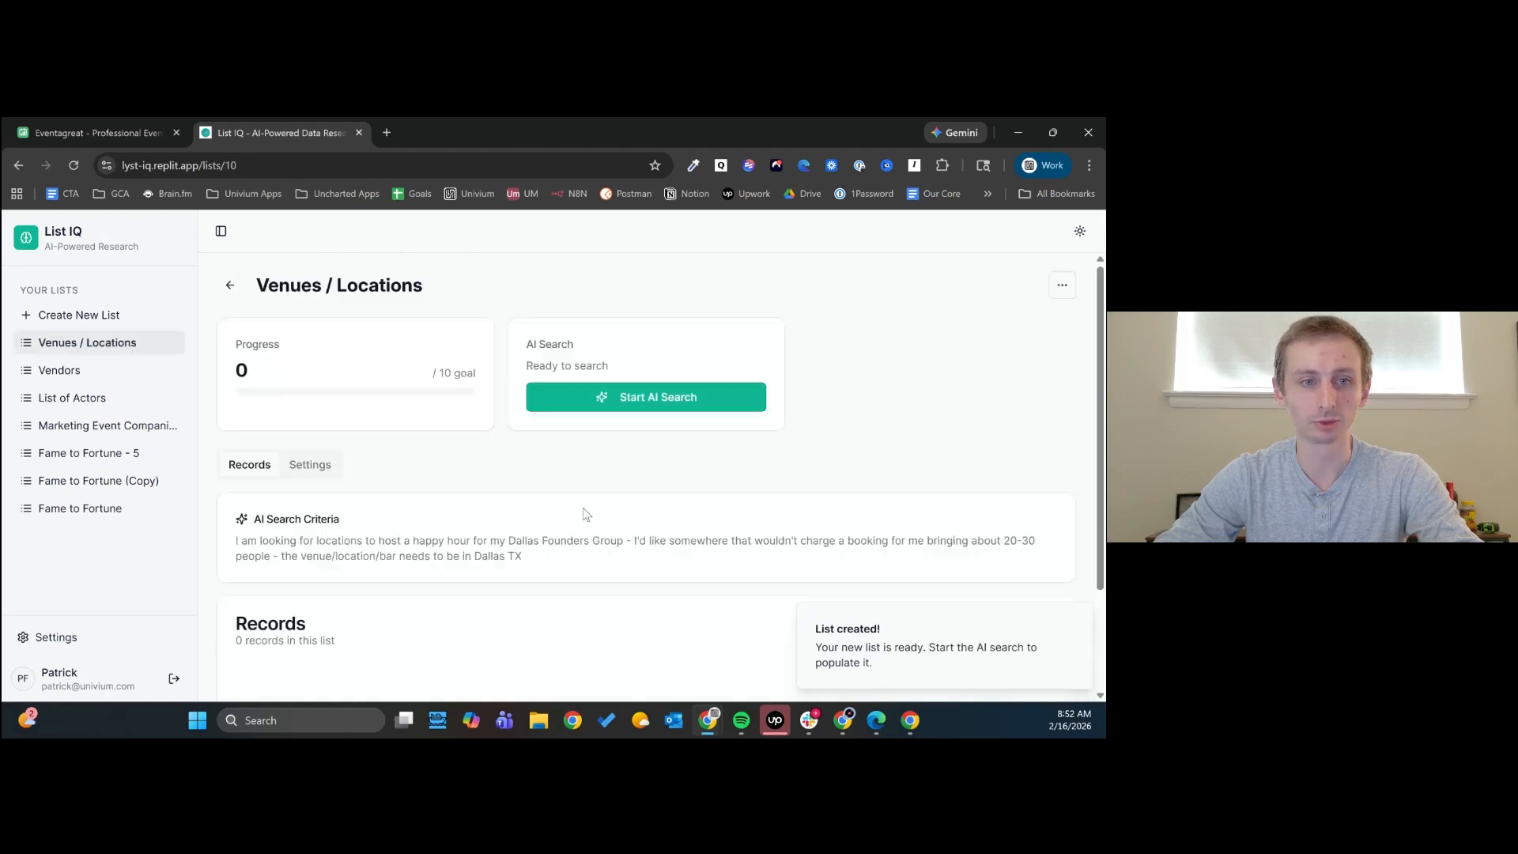
- Start a new column in the Venues / Locations list settings, named "Location Rating" with the Single Select data type
click(309, 464)
scroll(371, 474, down, 3)
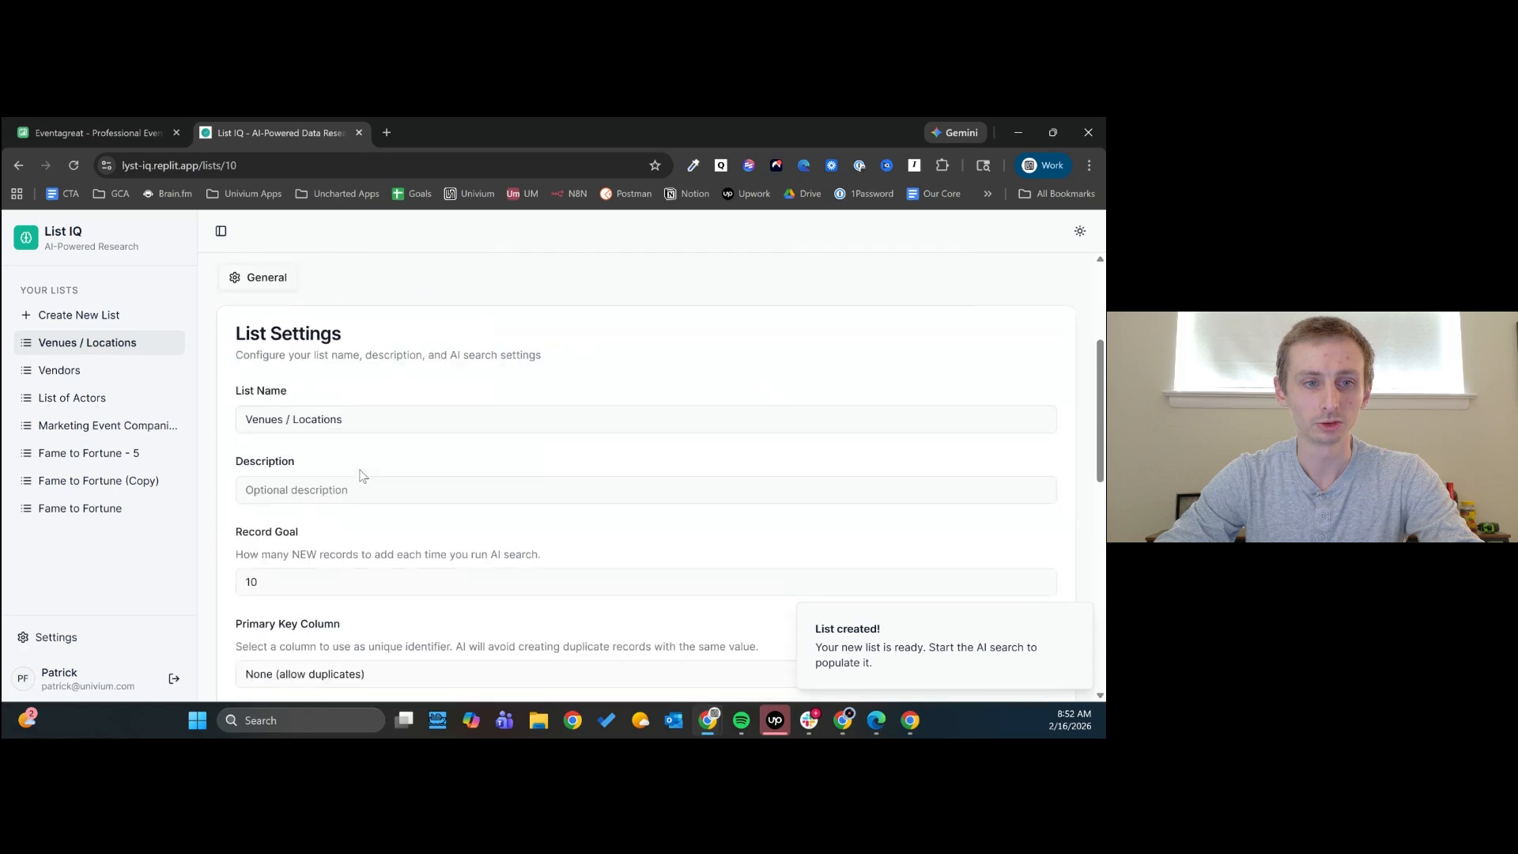
scroll(400, 468, down, 7)
scroll(434, 548, up, 2)
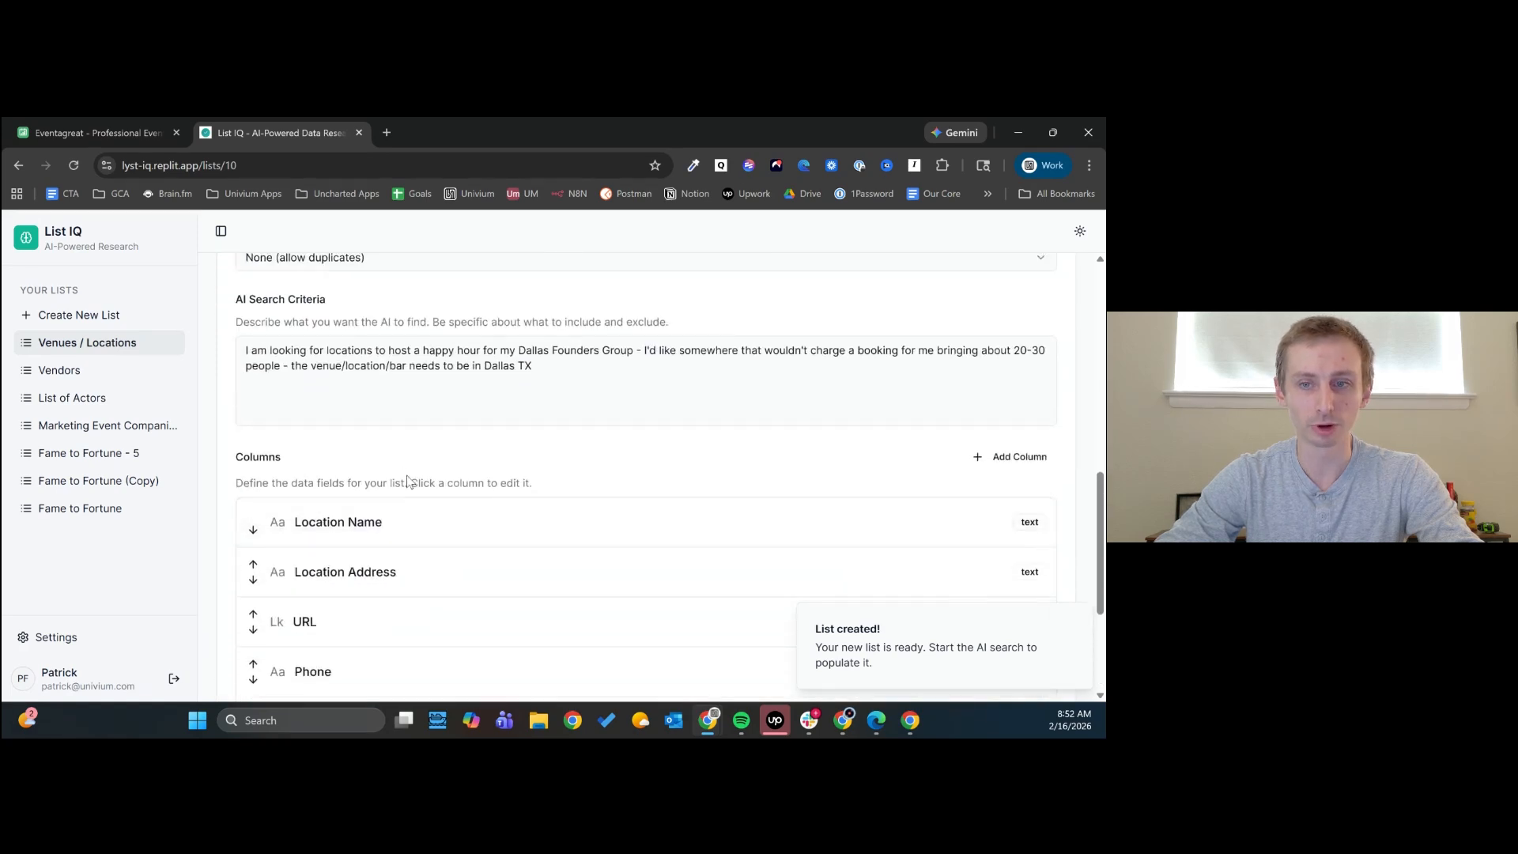
click(1023, 462)
text(Loca)
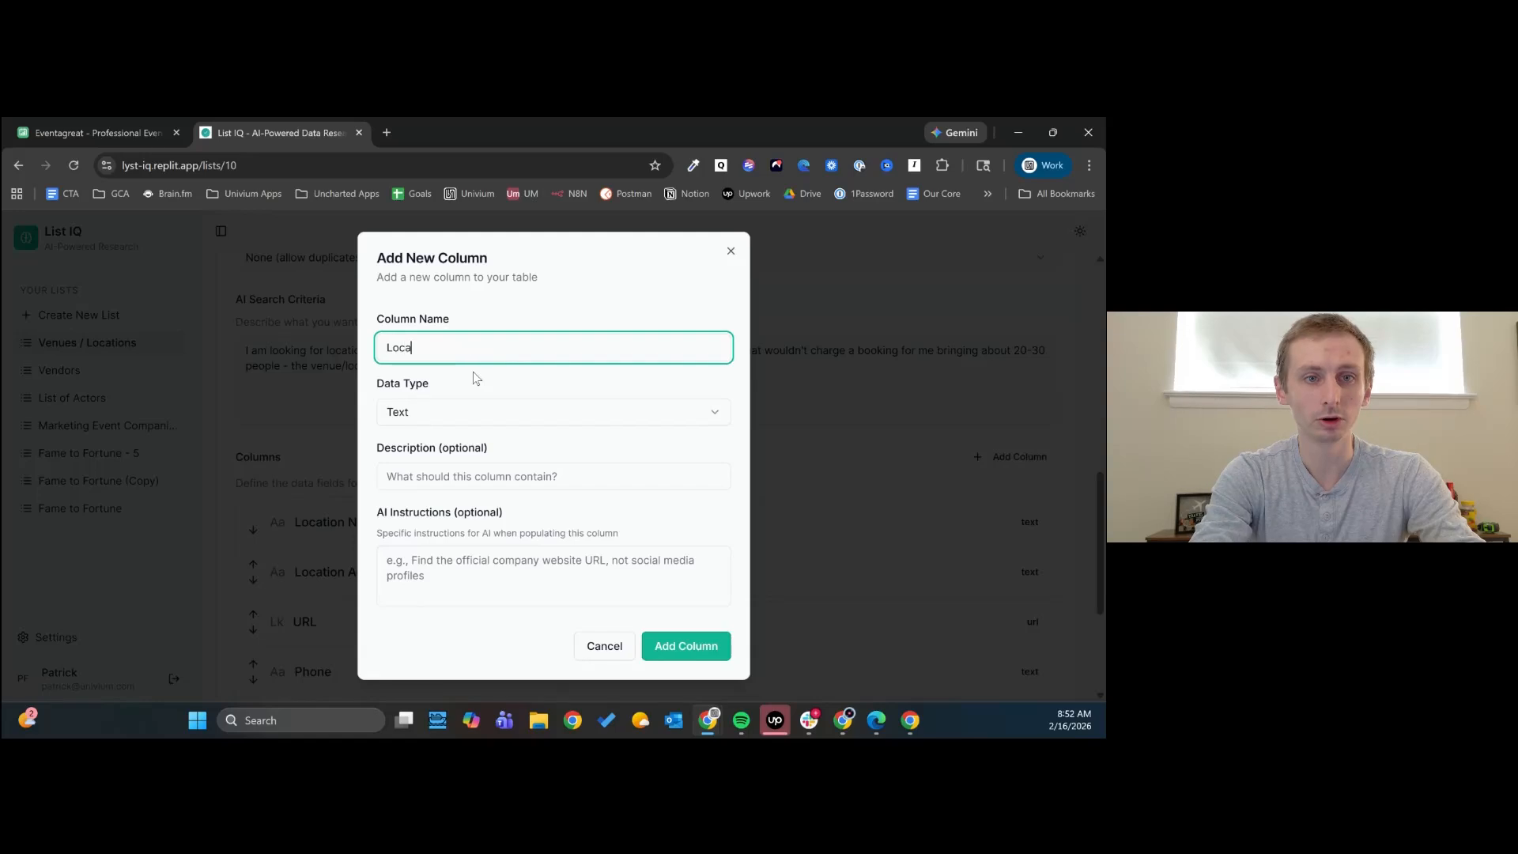
text(tion Rating)
click(492, 422)
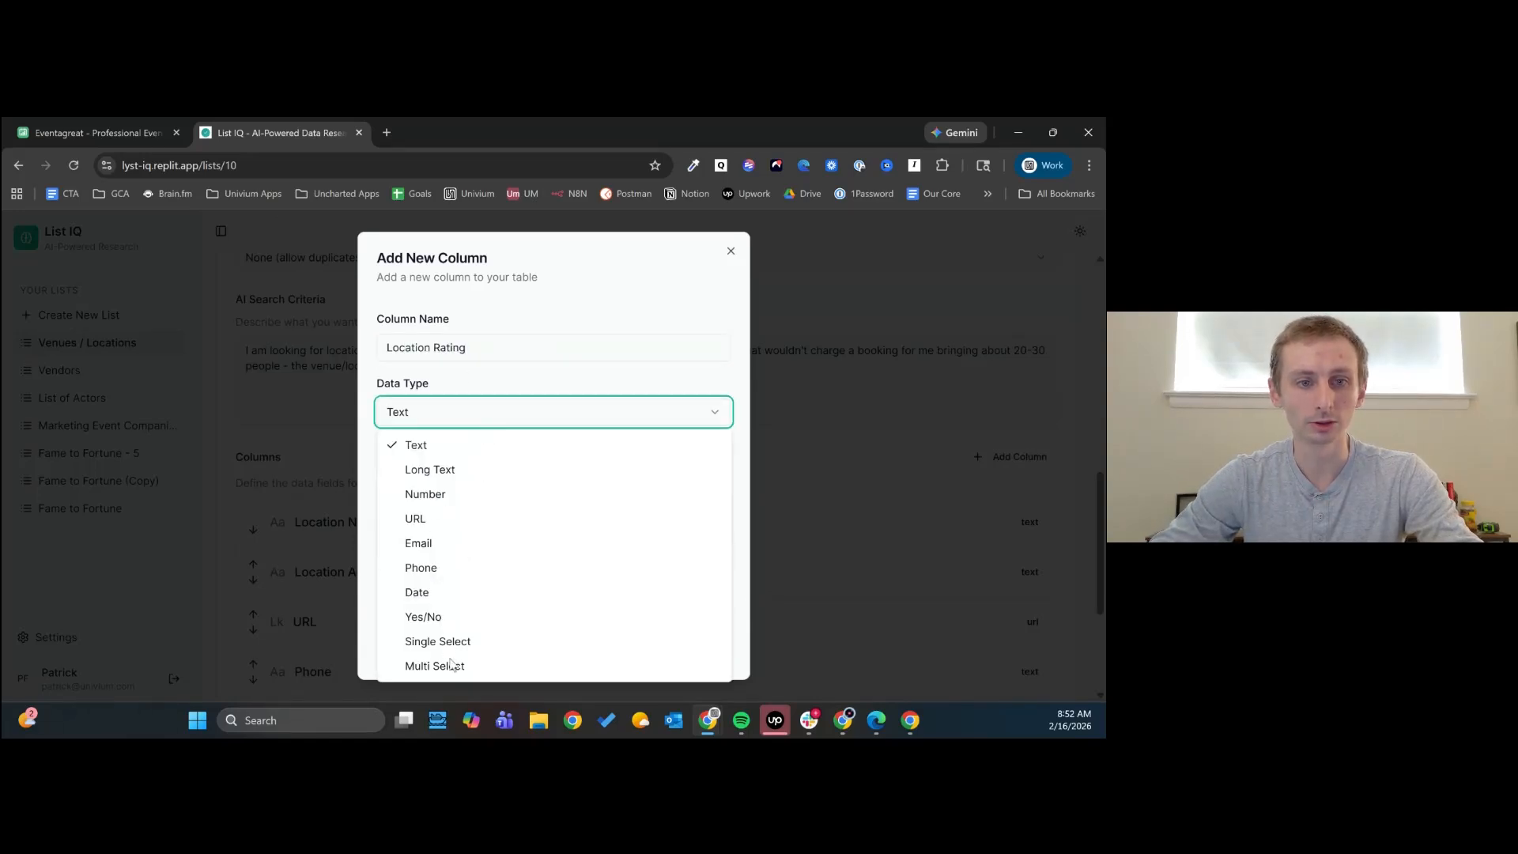
click(439, 641)
- Enter "Determine the average rating of the location between 1 and 5 stars" as the rating column's AI instructions
click(446, 609)
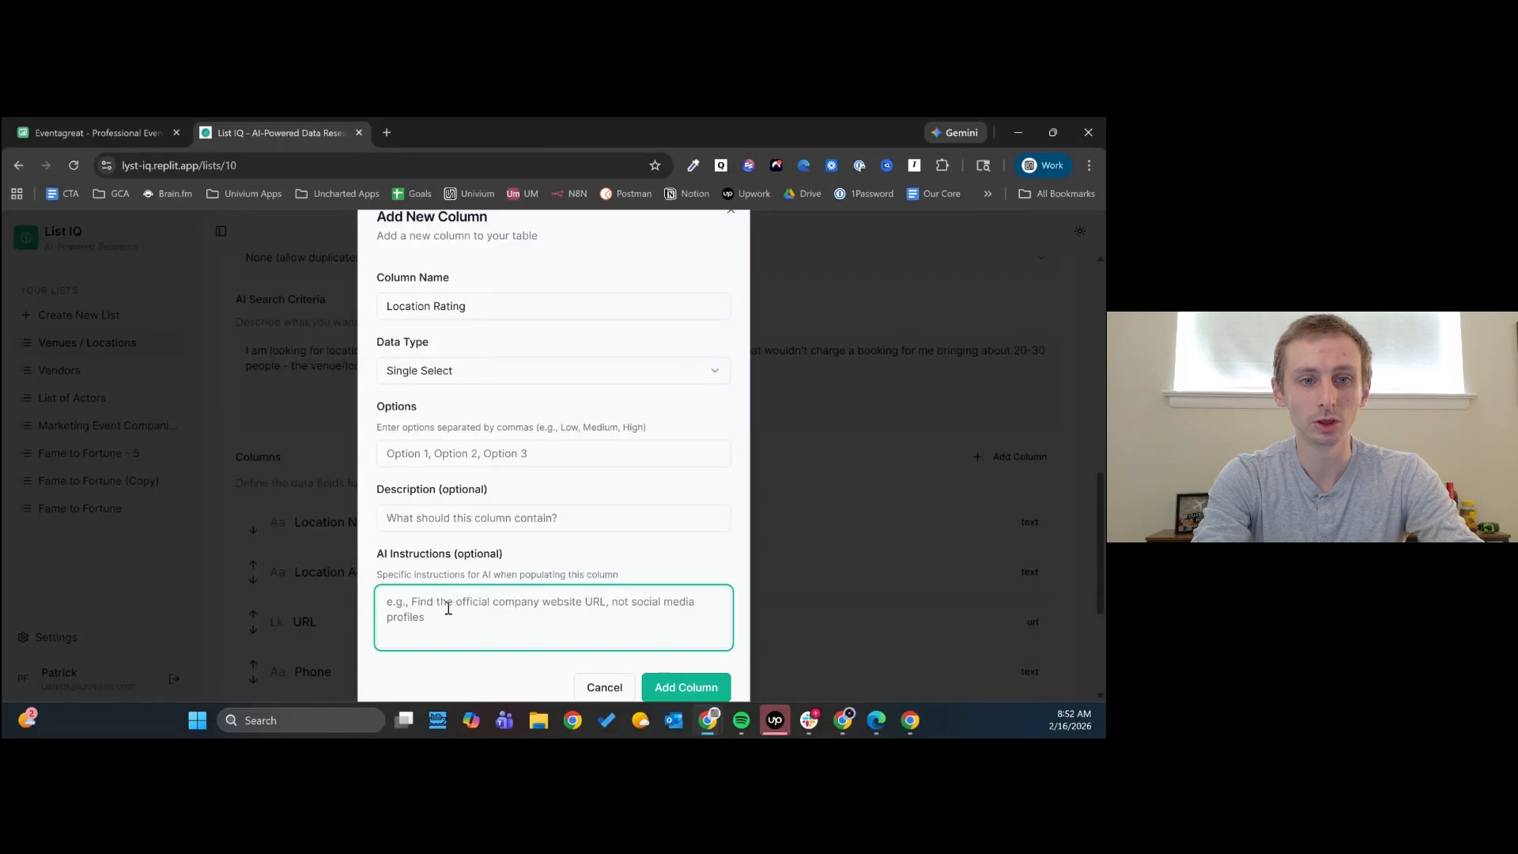
text(Determine the average)
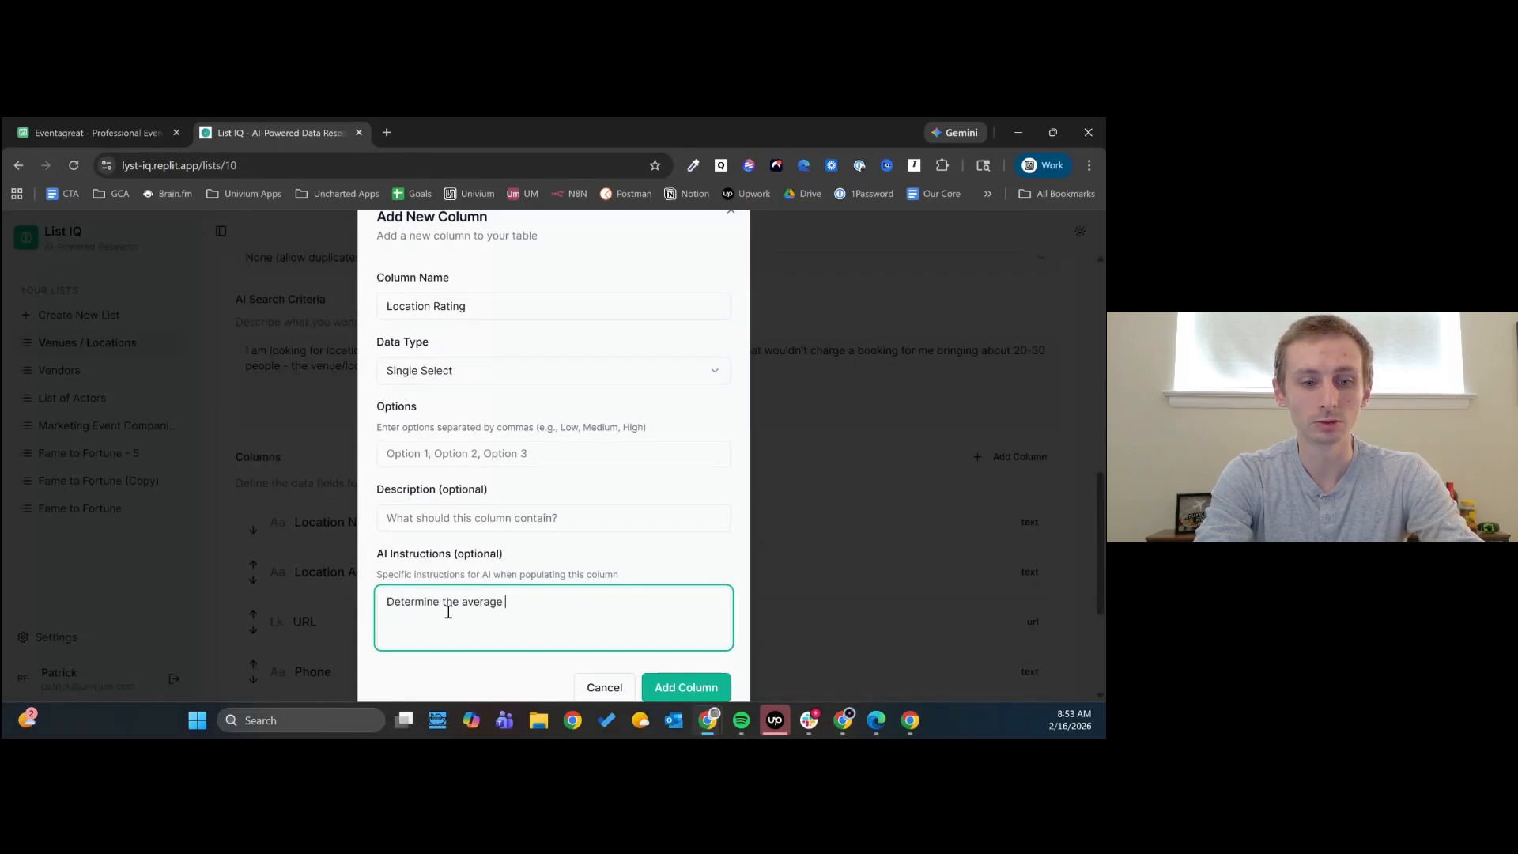
text( rating of the loc)
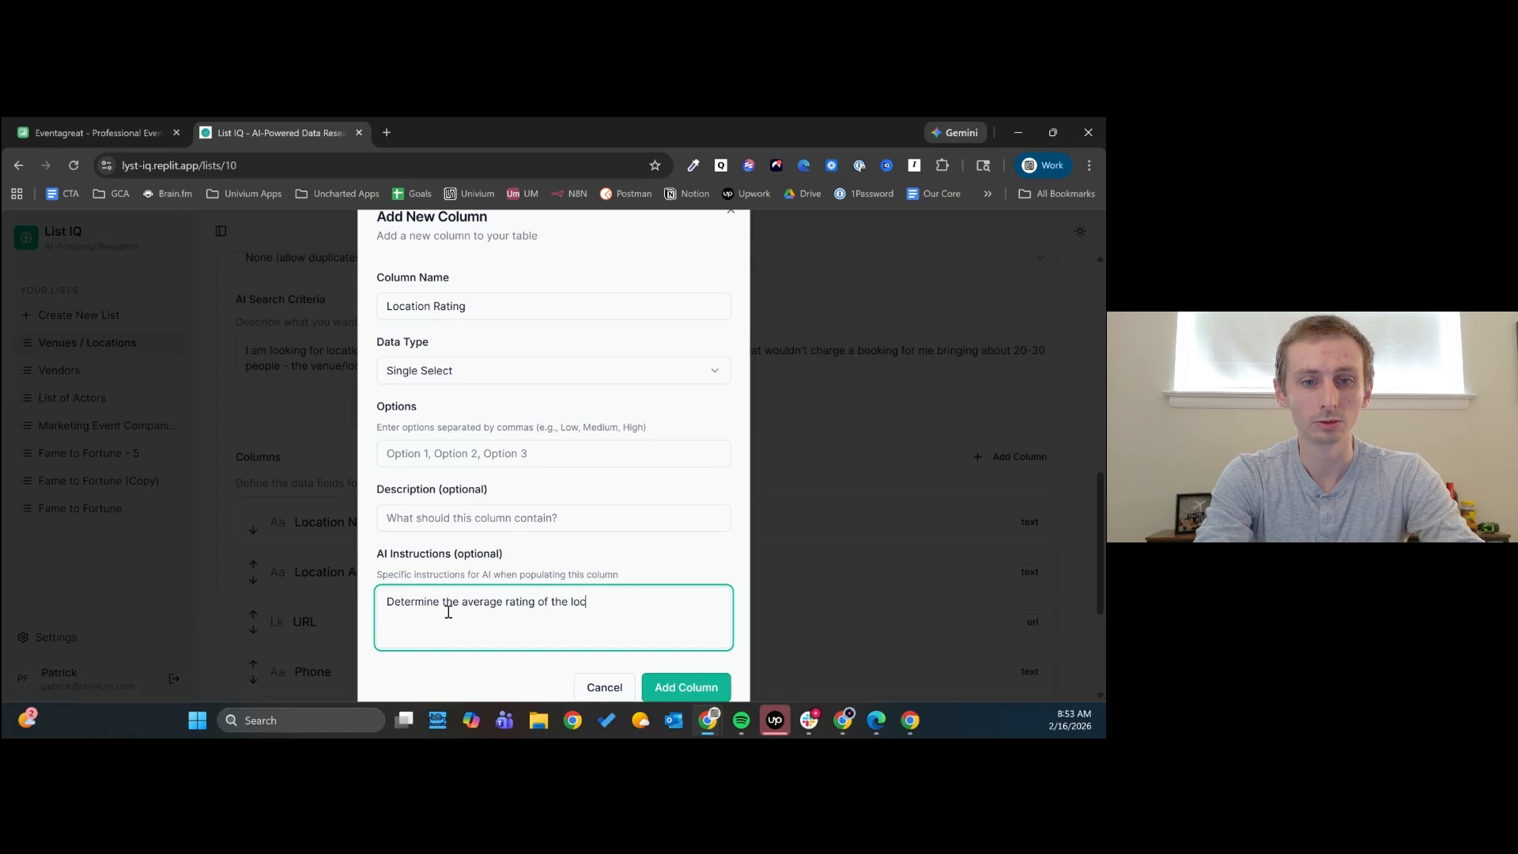
text(ation between 1 and 5 stars)
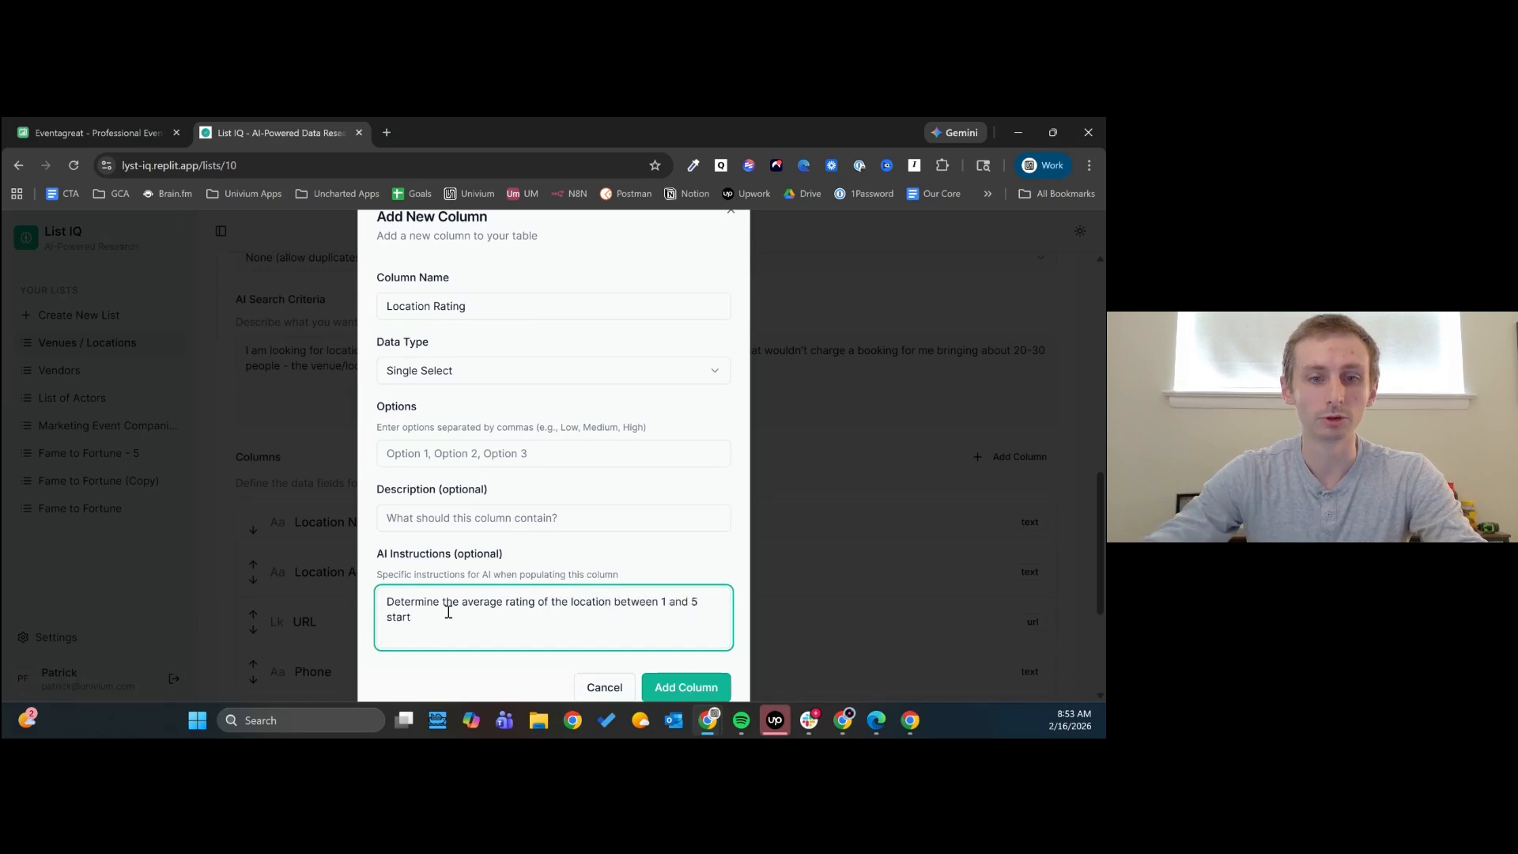
- Define the rating column's options as 1,2,3,4,5 and add the column to the list
click(444, 455)
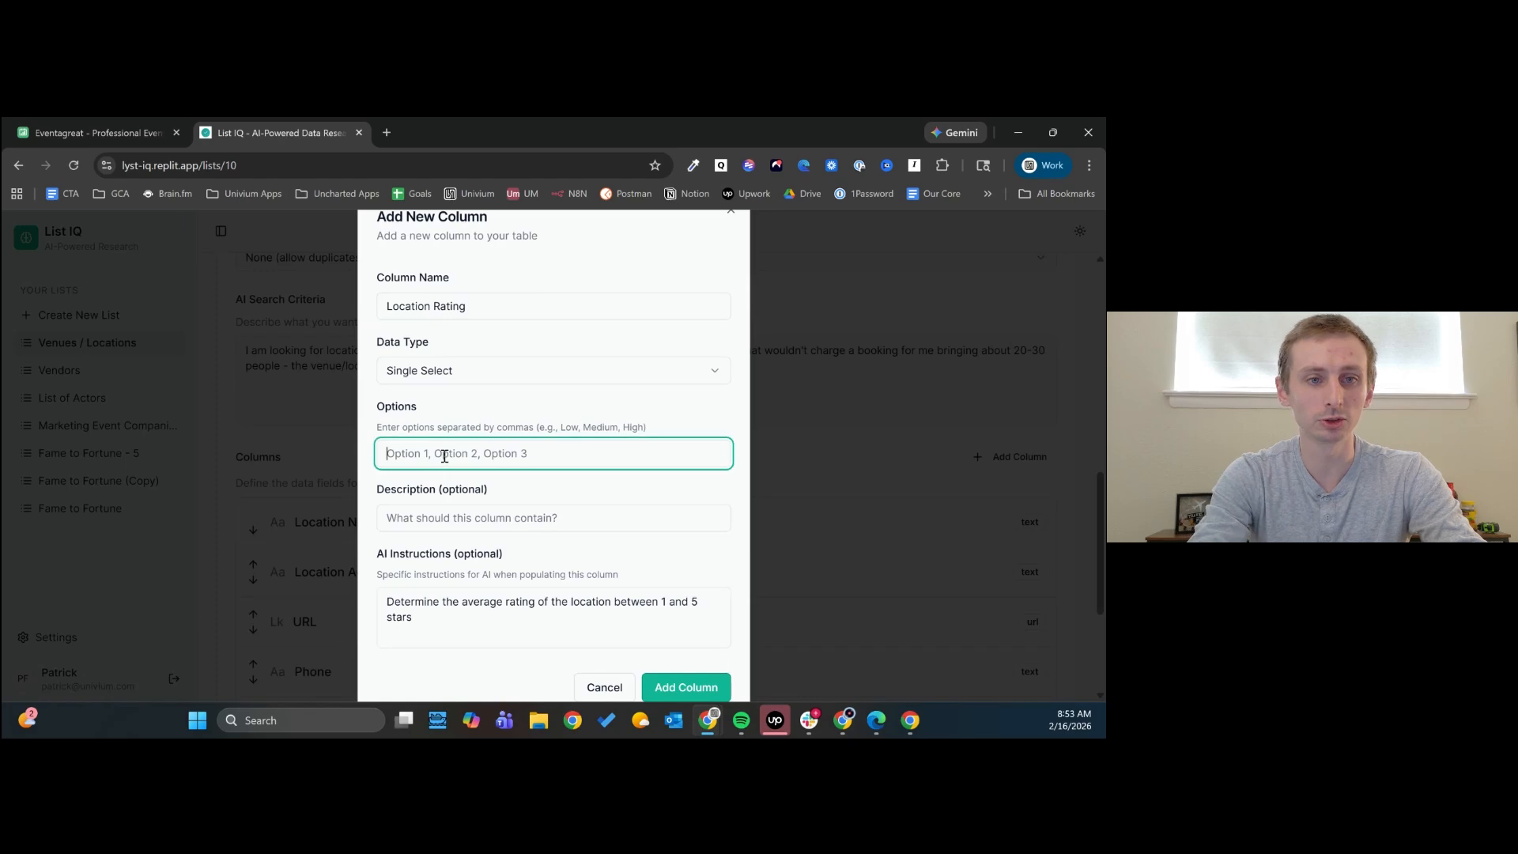
text(1,2,3,4,5)
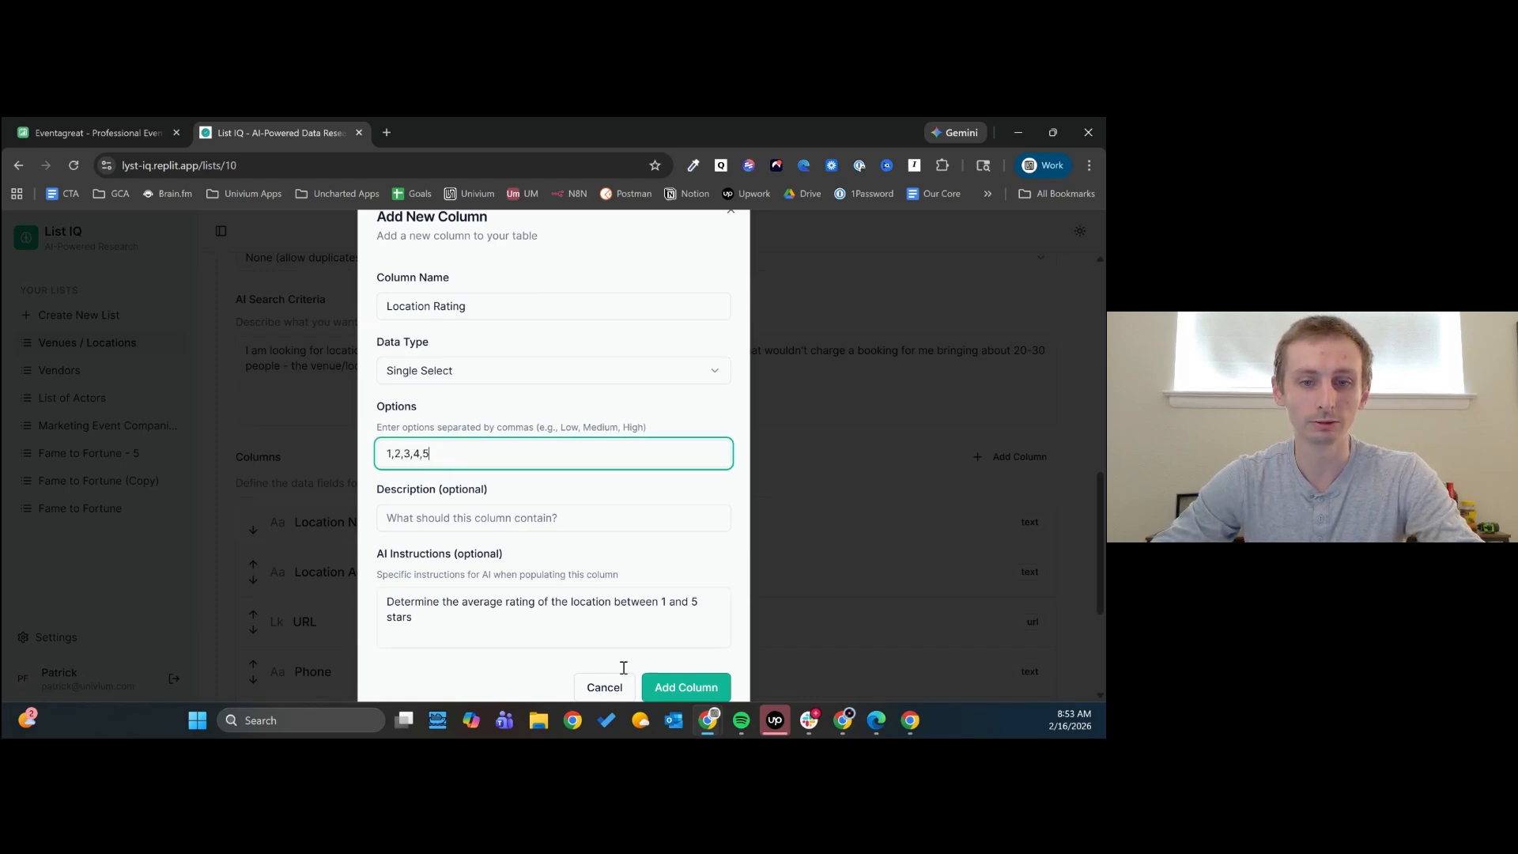
click(663, 686)
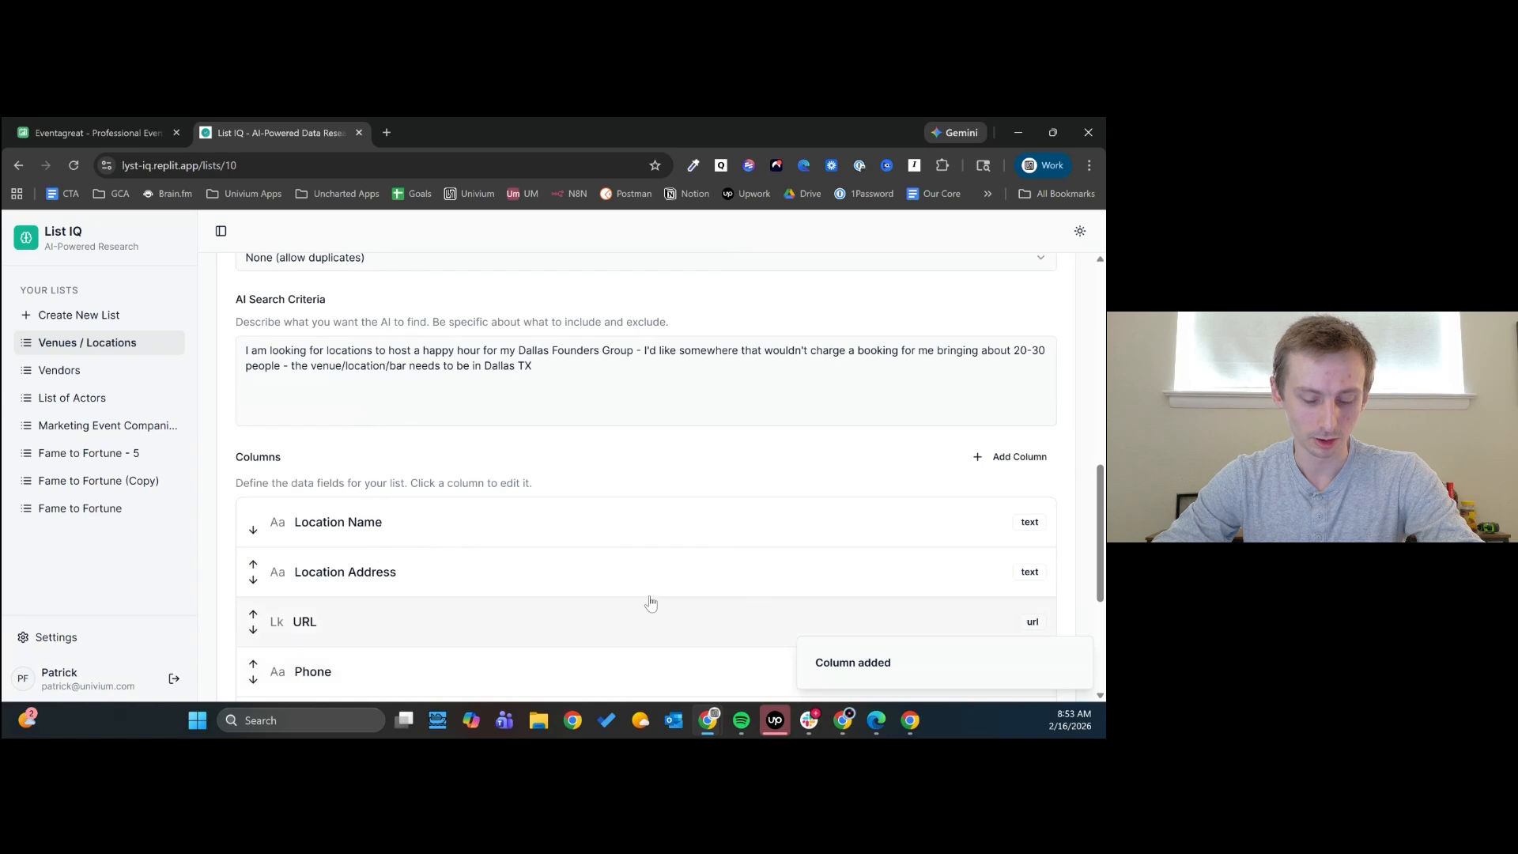
- Start another new column in the Venues / Locations list settings, named "Vibe" with the Single Select data type
scroll(647, 599, down, 2)
scroll(680, 591, up, 3)
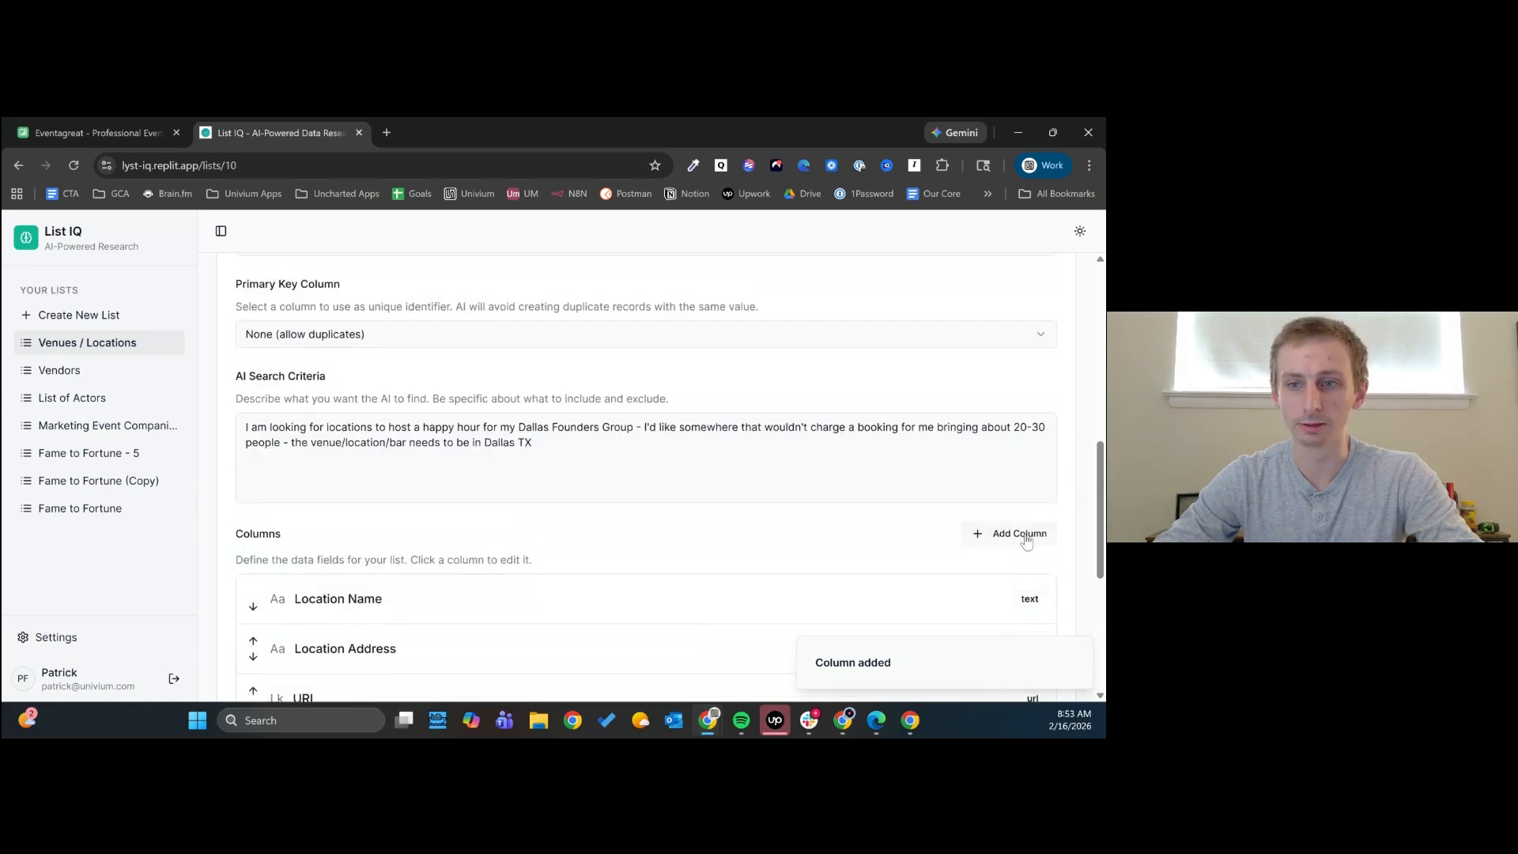
click(1019, 533)
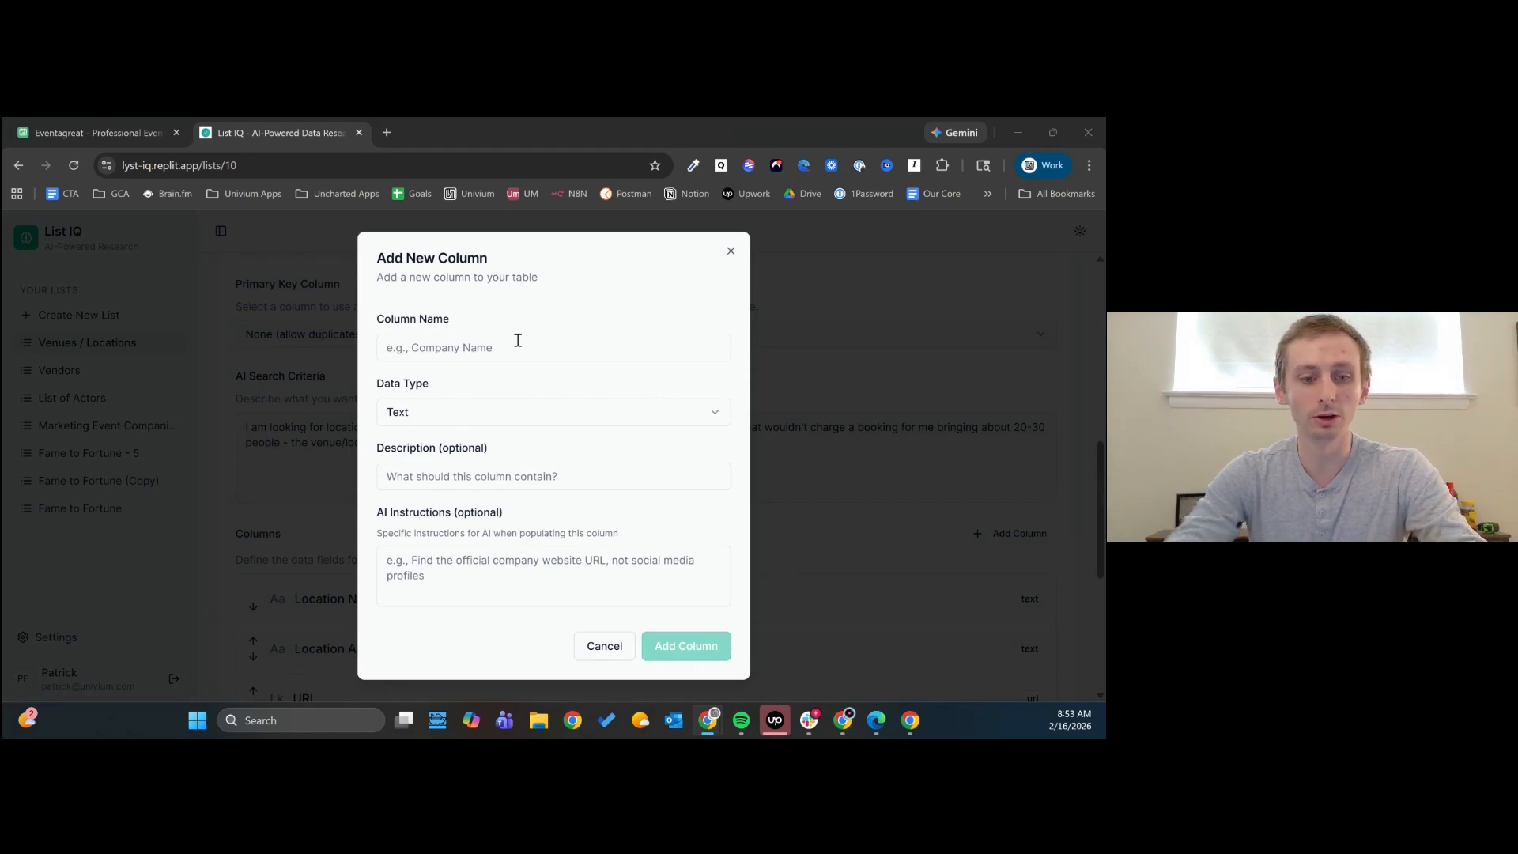
click(517, 340)
text(Vibe)
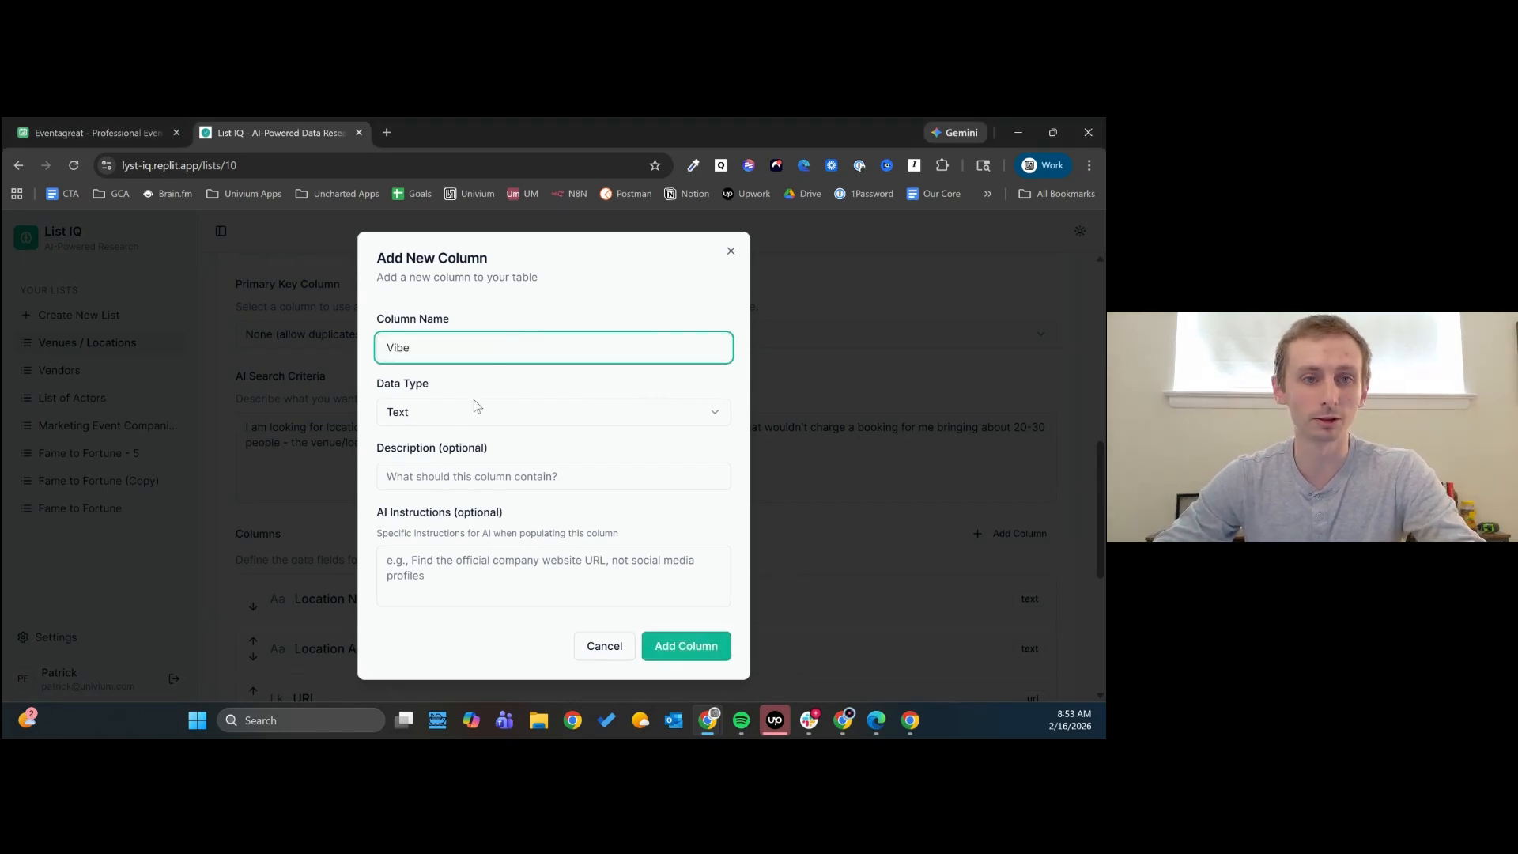
click(465, 417)
click(440, 641)
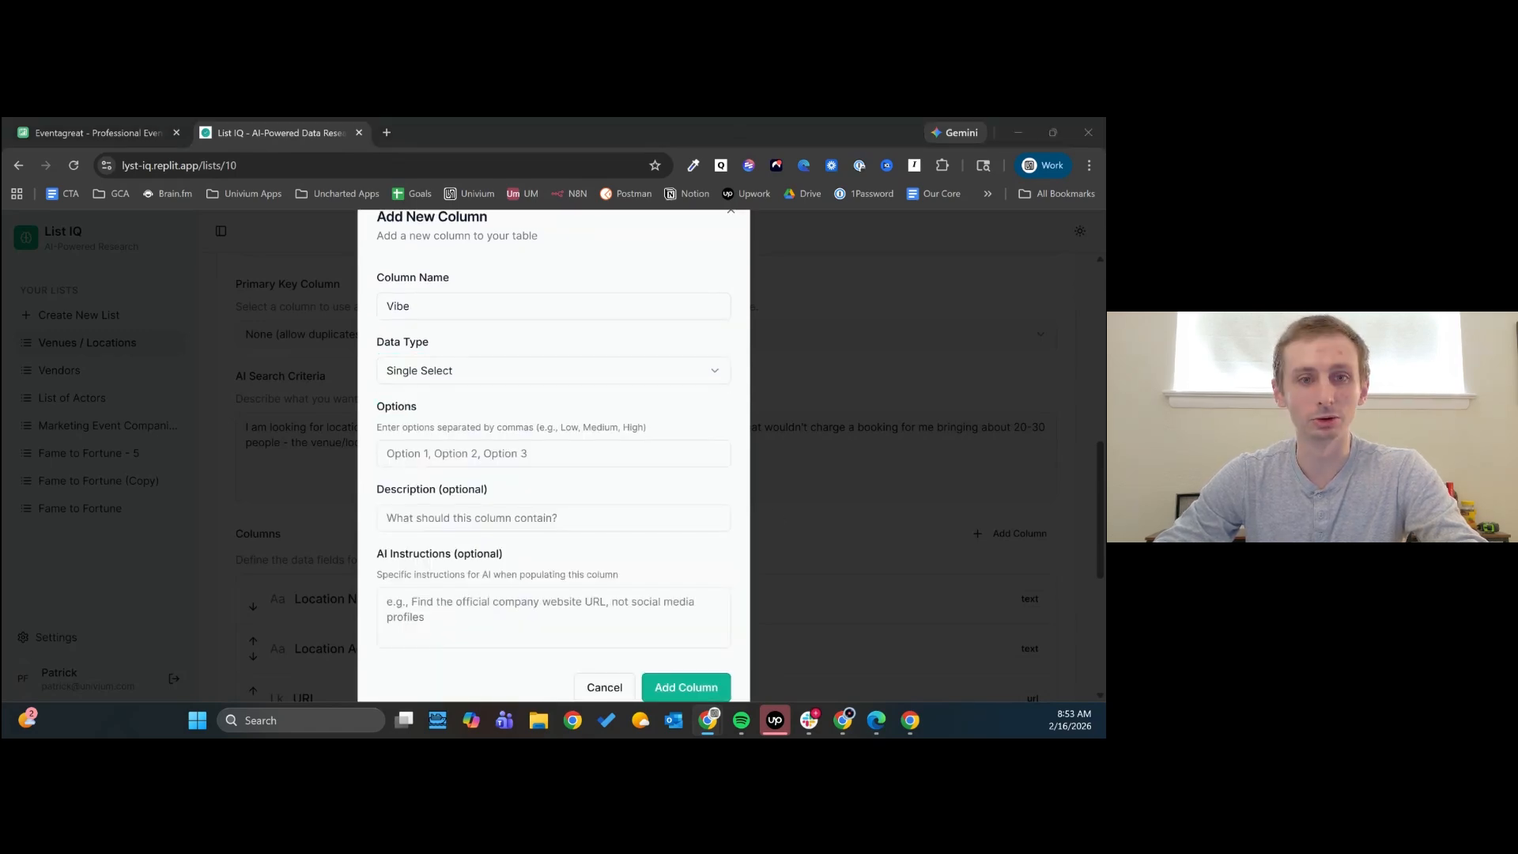
- Enter "Upscale / Executive", "Intimate / Speakeasy" and "Modern / Creative" as comma-separated options of the Vibe column
click(472, 452)
text(Upscale / Executive,)
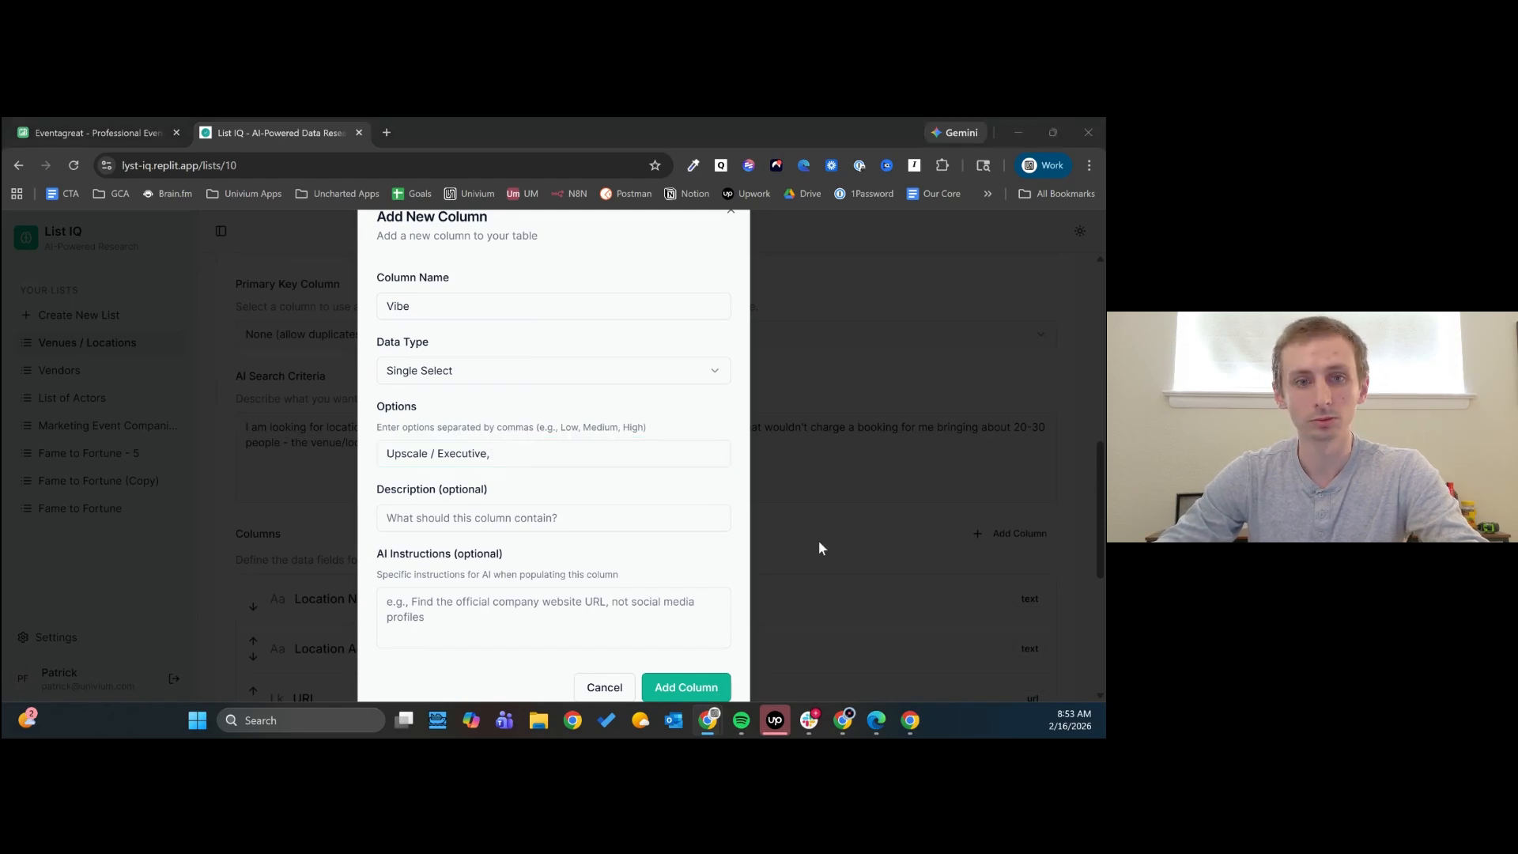
click(609, 452)
text(Intimate / Speakeasy,)
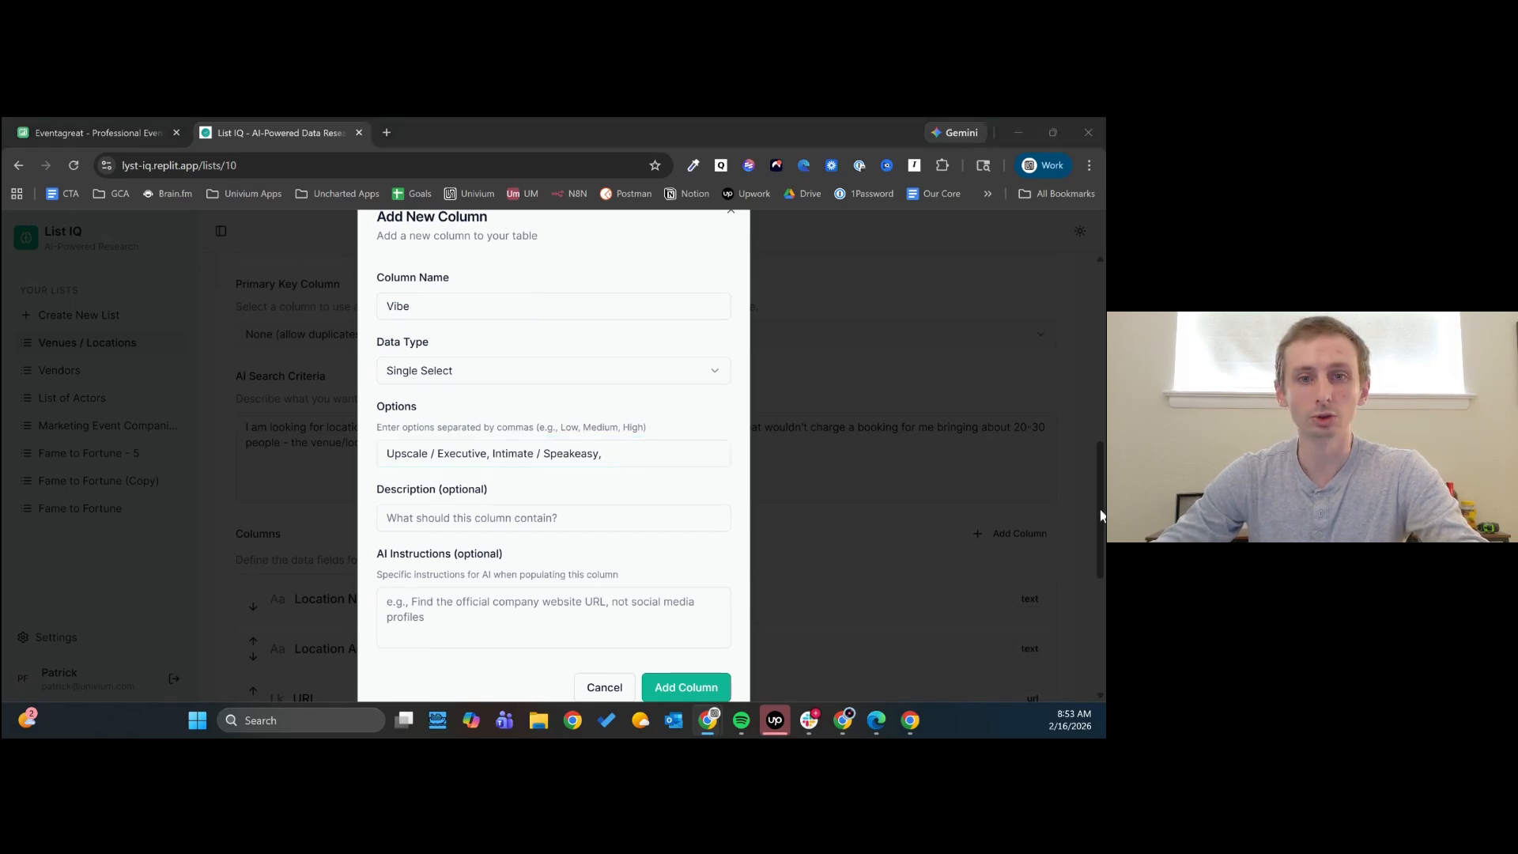
click(624, 455)
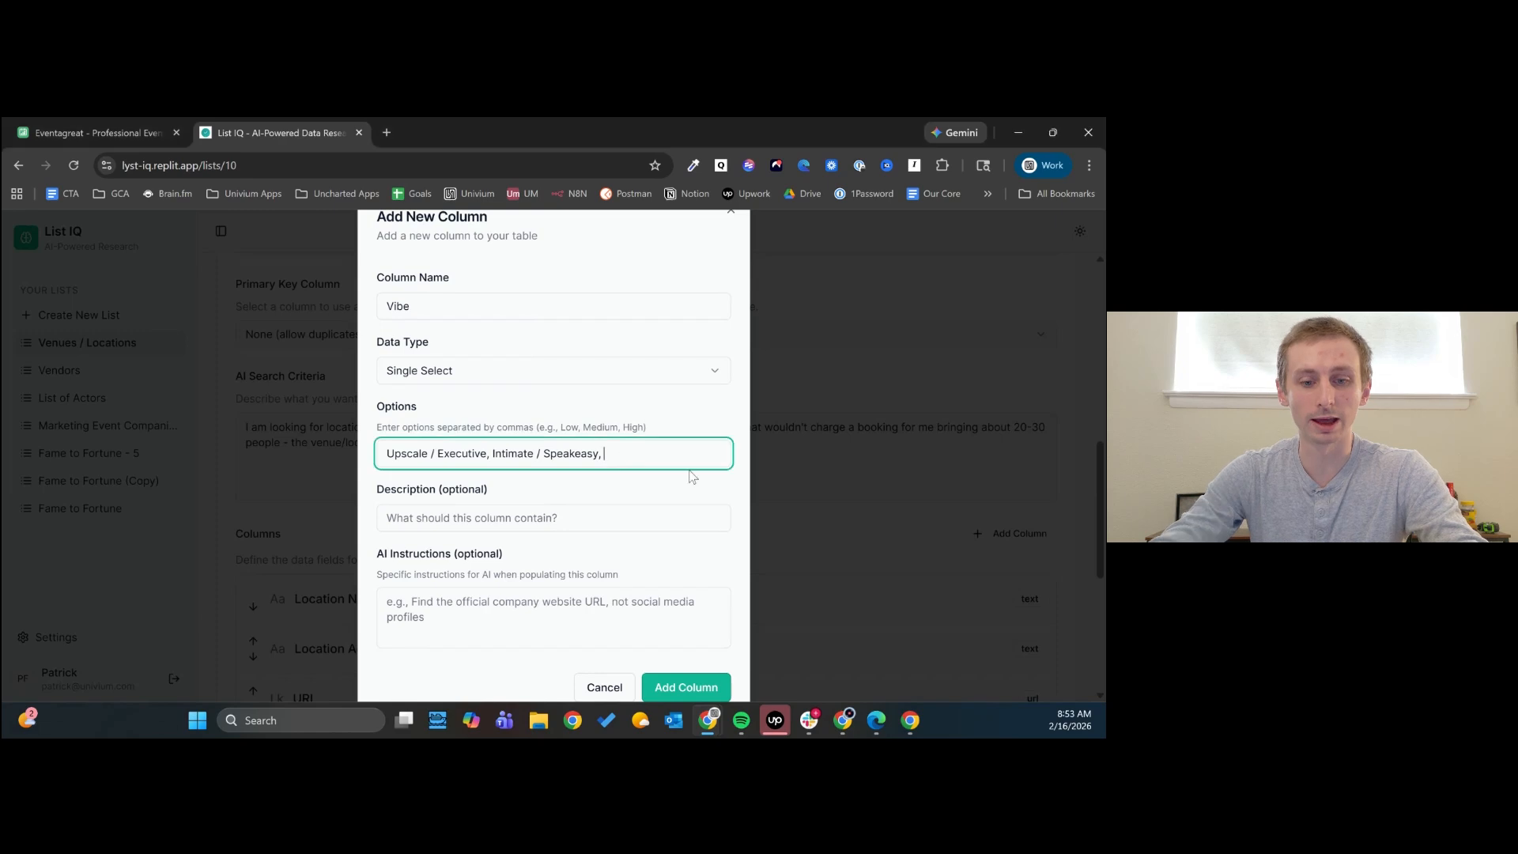
text(Modern / Creative,)
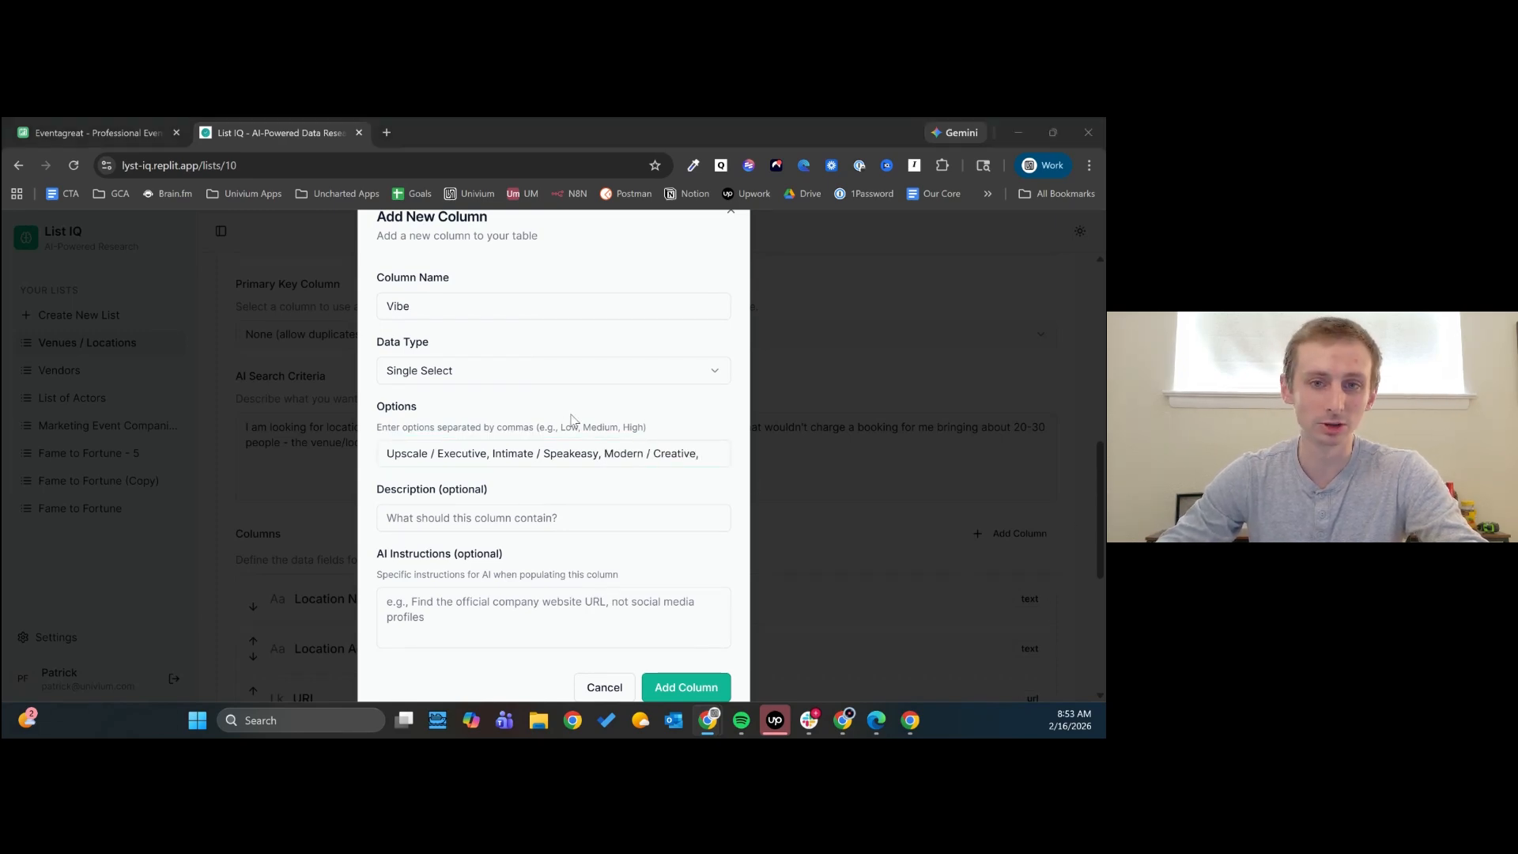
- Append "Industrial / Urban" and "Relaxed / Community" to the Vibe column's comma-separated options
click(714, 450)
text(Industrial / Urban)
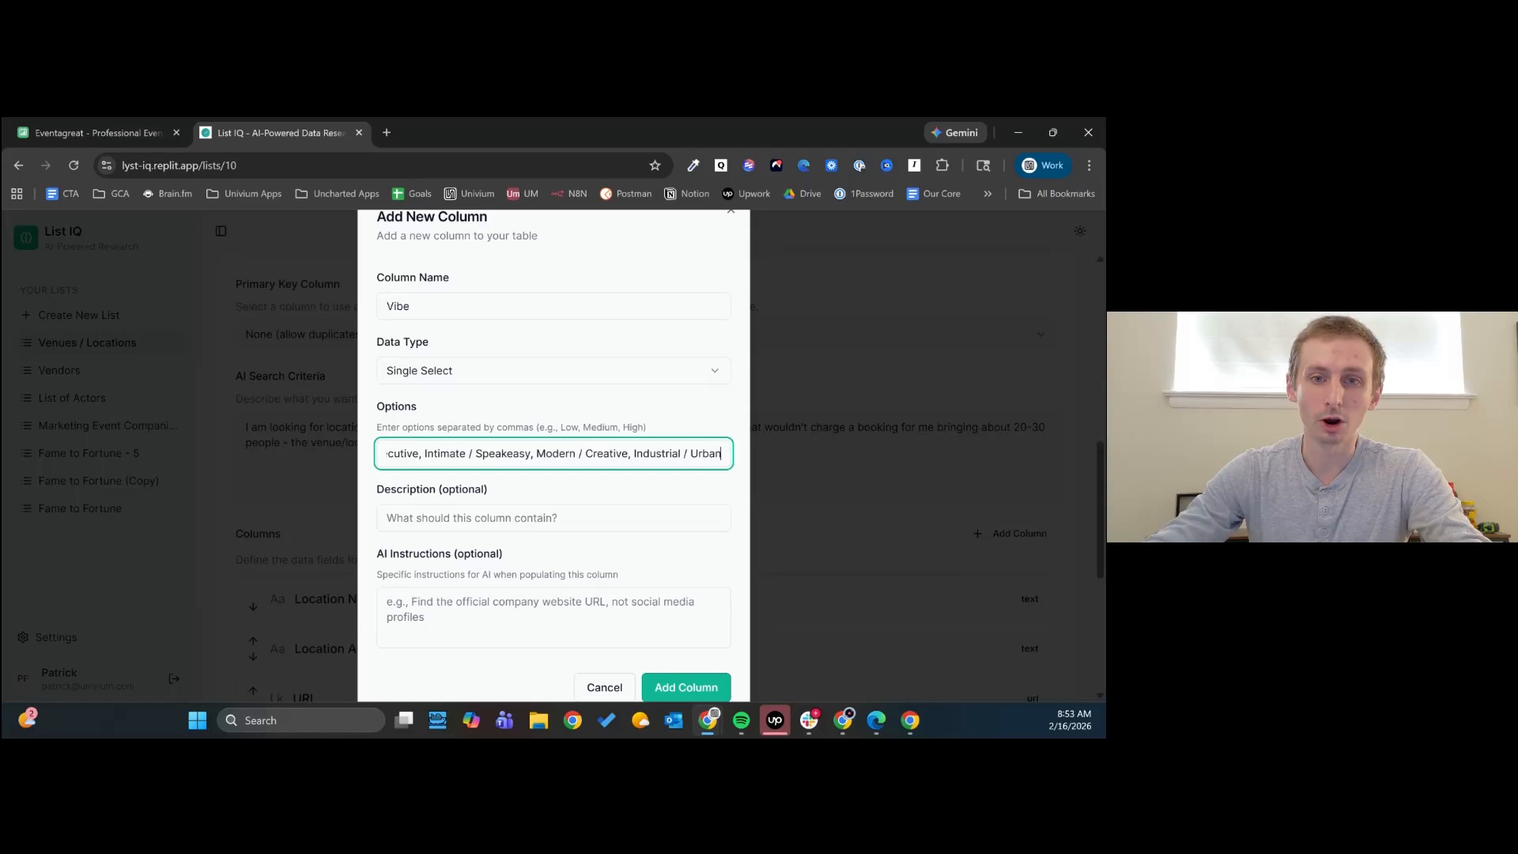
text(,)
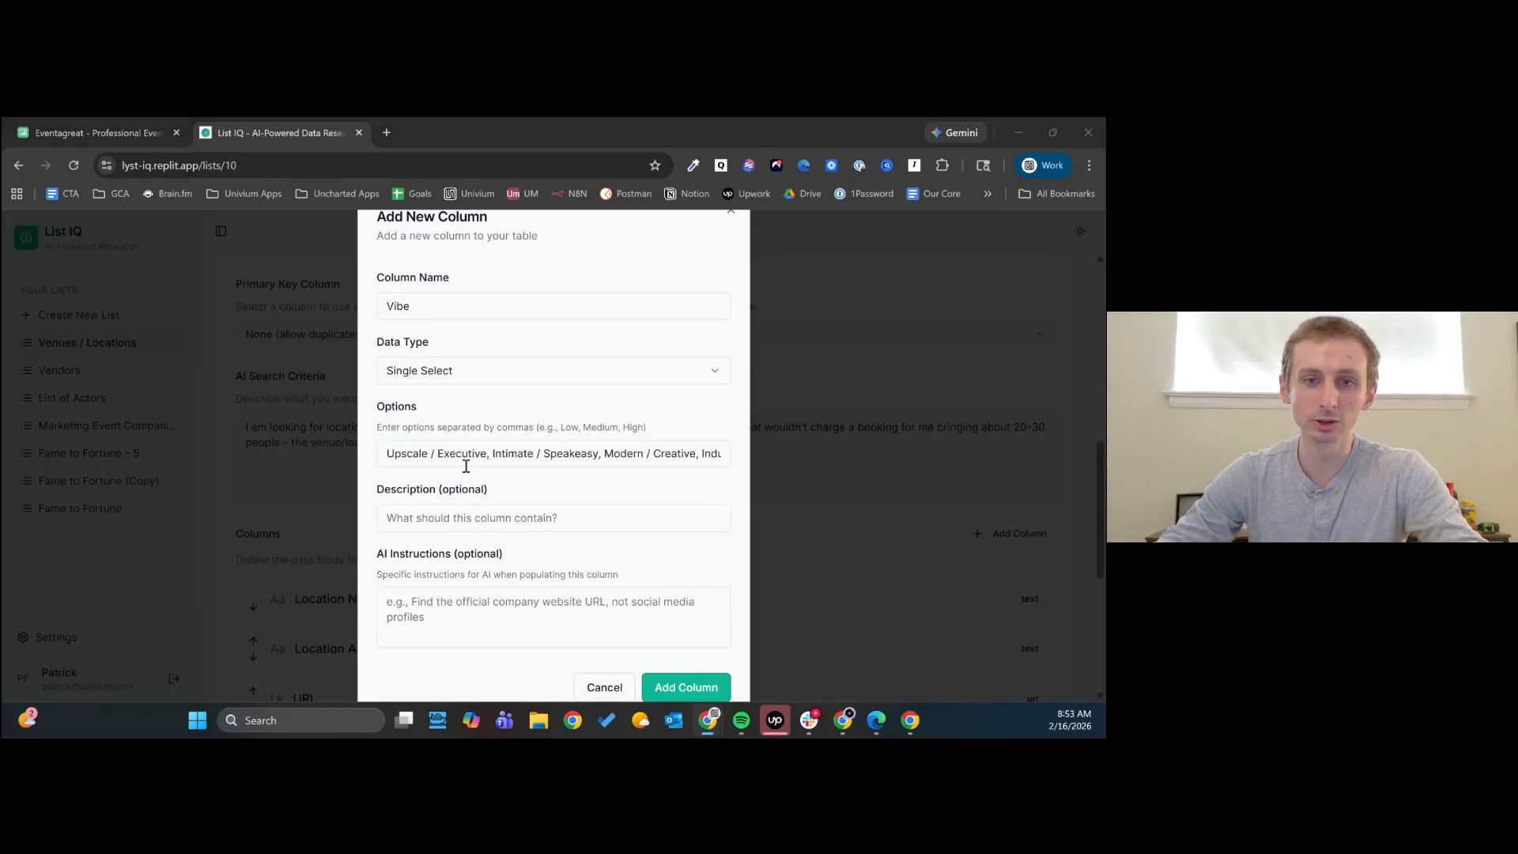
drag(701, 457, 594, 454)
click(723, 456)
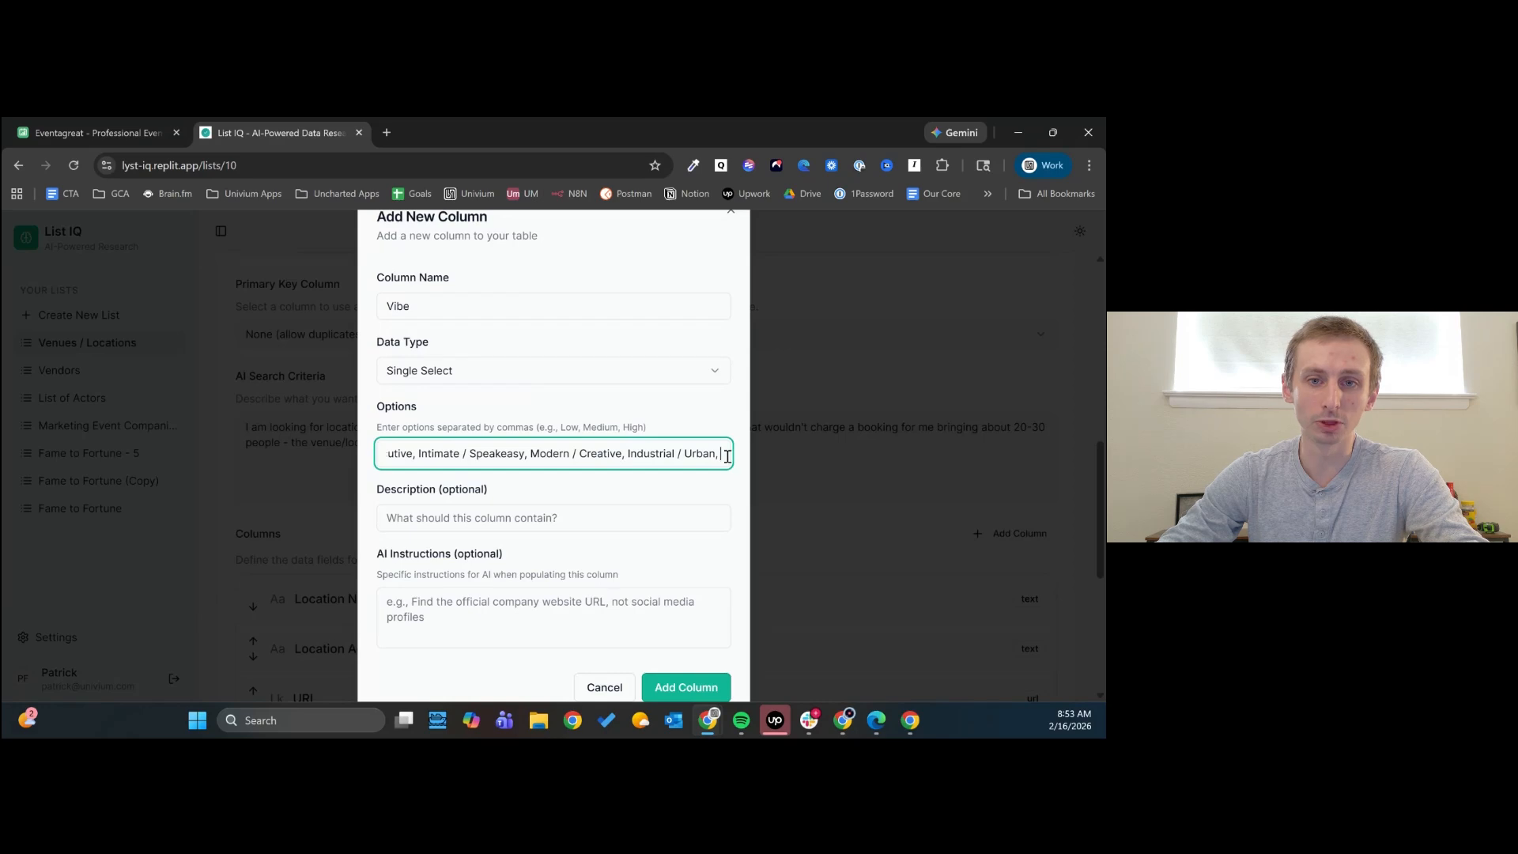
drag(723, 453, 569, 455)
click(722, 454)
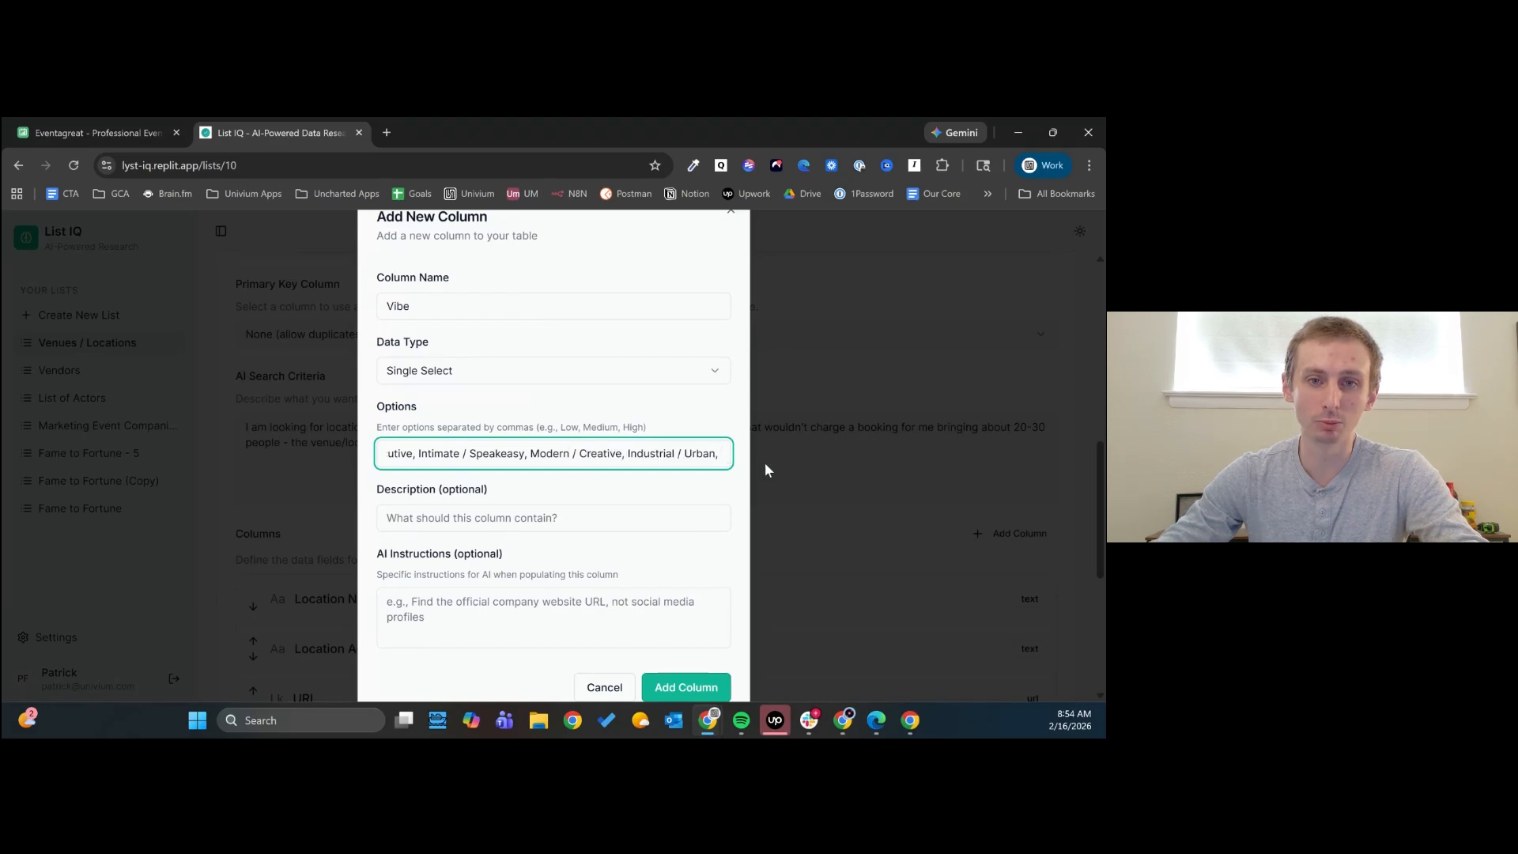
text(Relaxed / Community)
text(,)
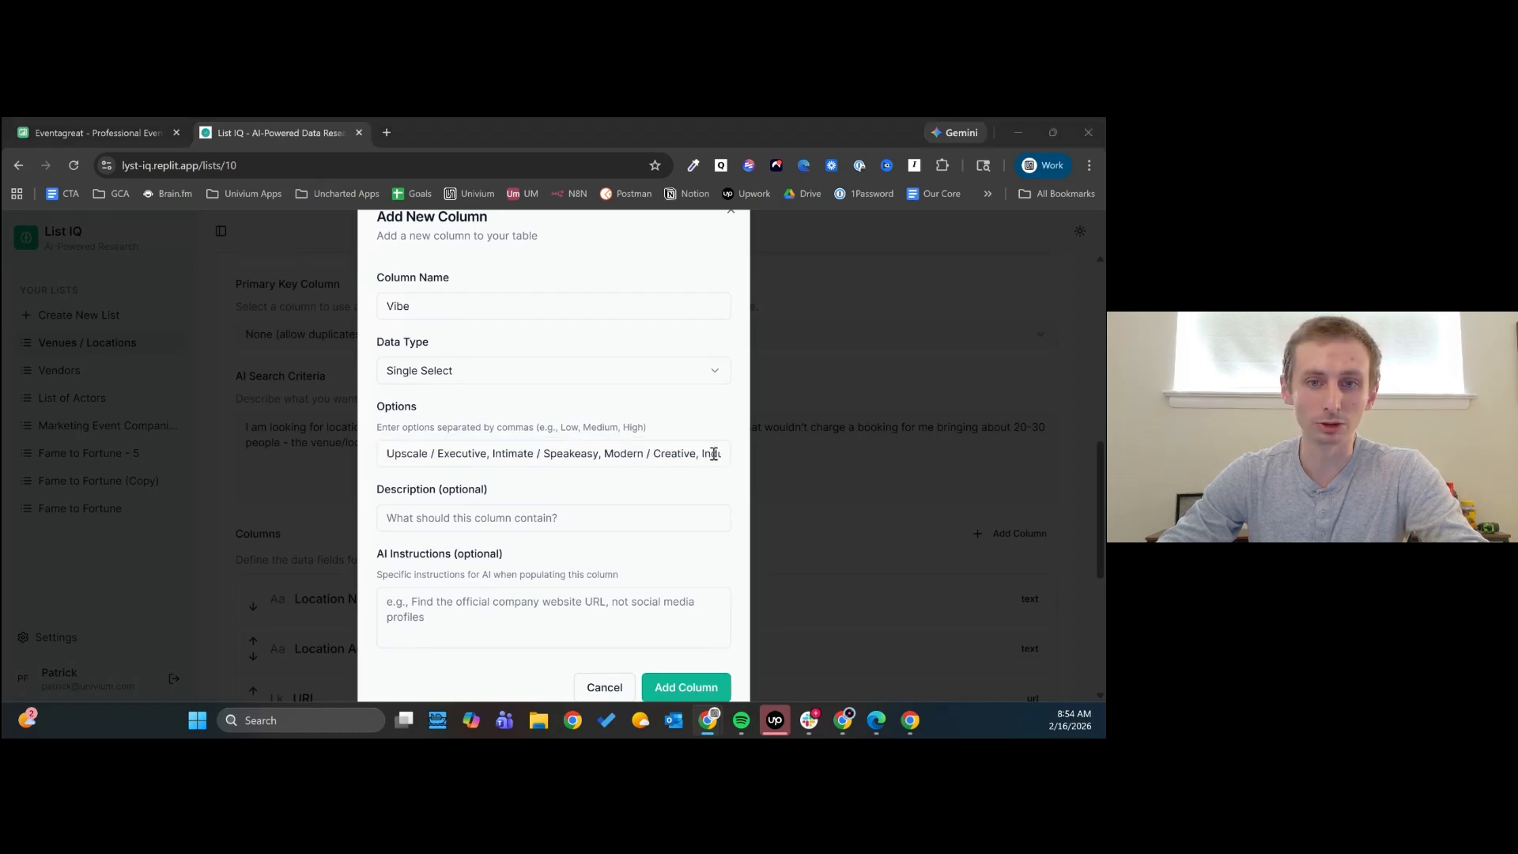
- Append "High-Energy / Showcase" and "Private / Exclusive" to the Vibe options, separated by a comma and a space
drag(714, 453, 583, 453)
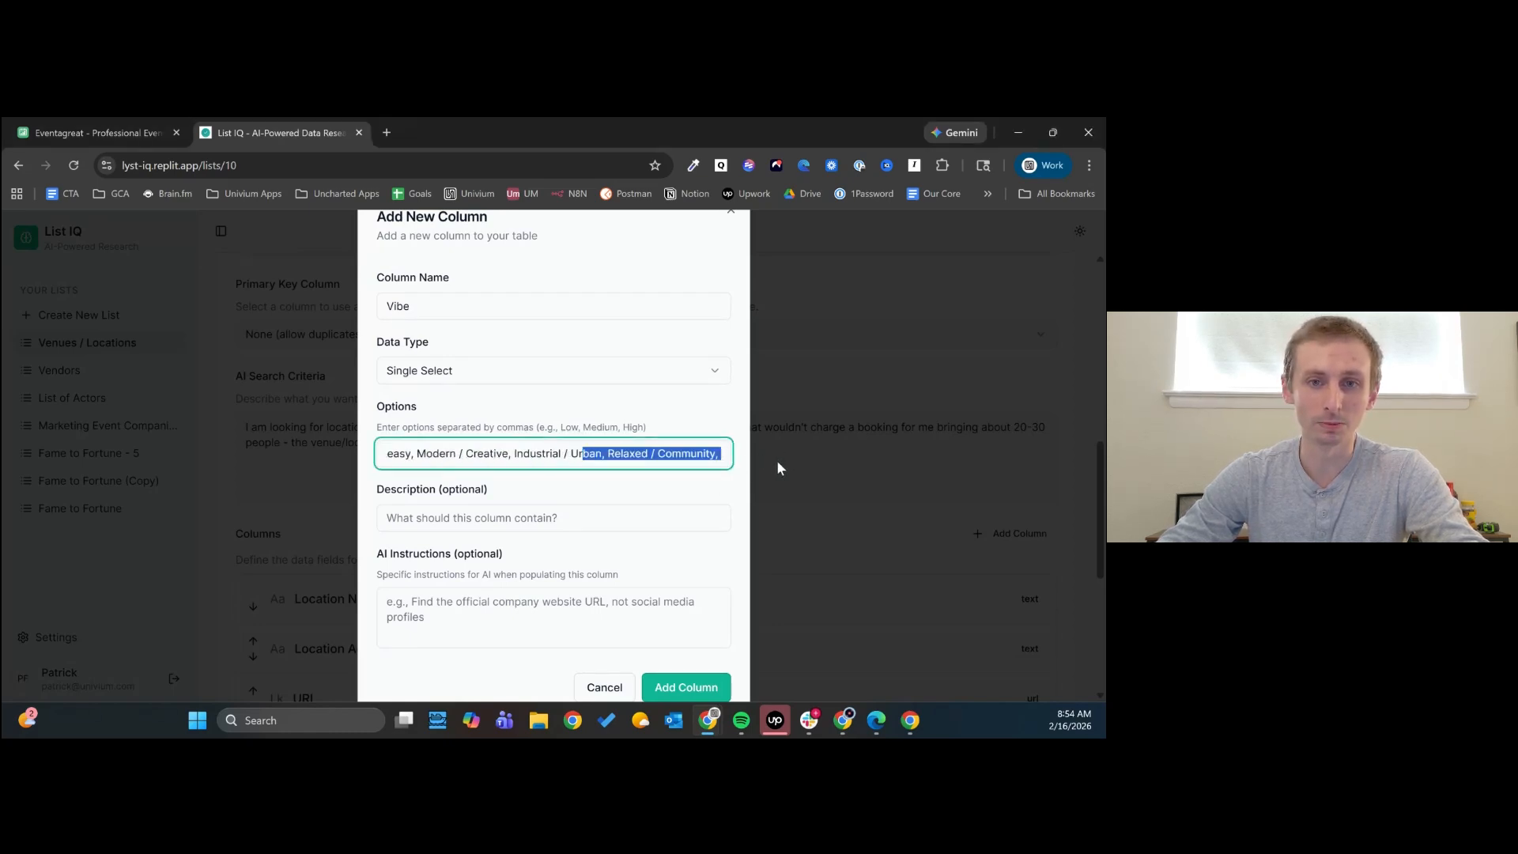
click(722, 454)
text(High-Energy / Showcase)
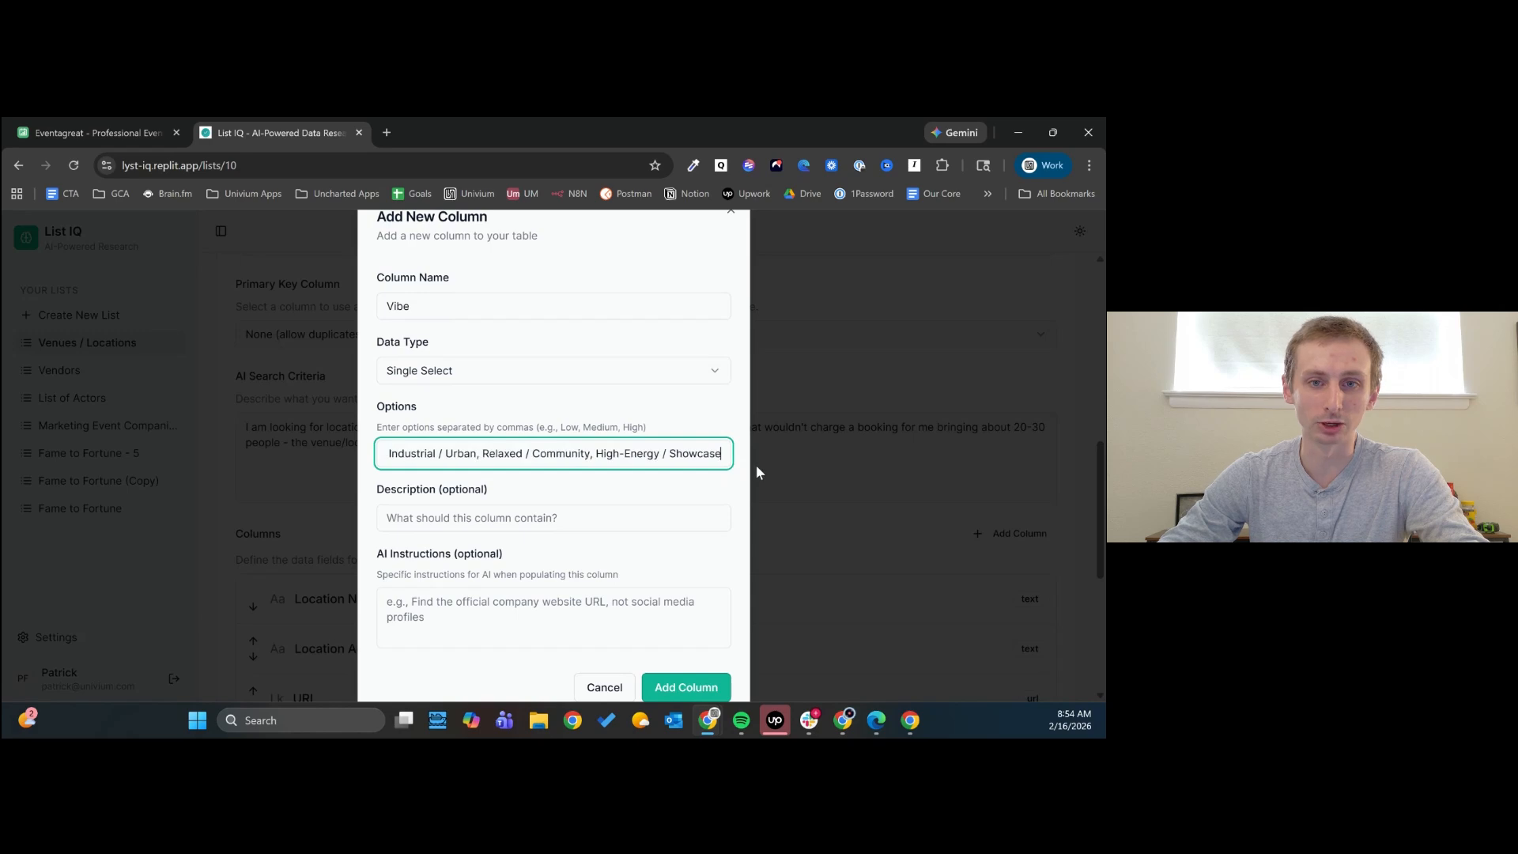
text(,)
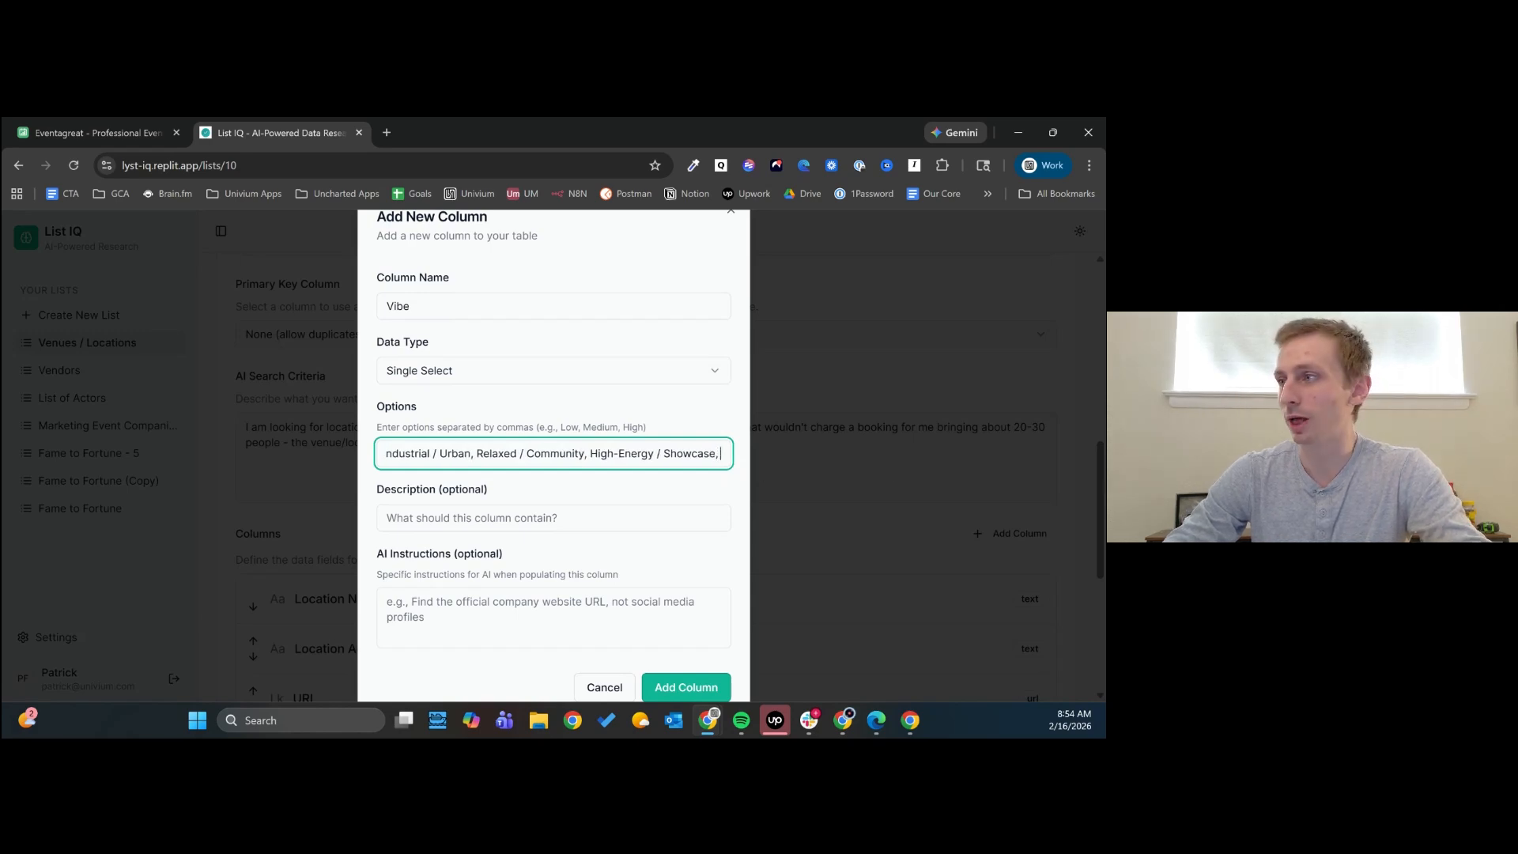
key(alt+Tab)
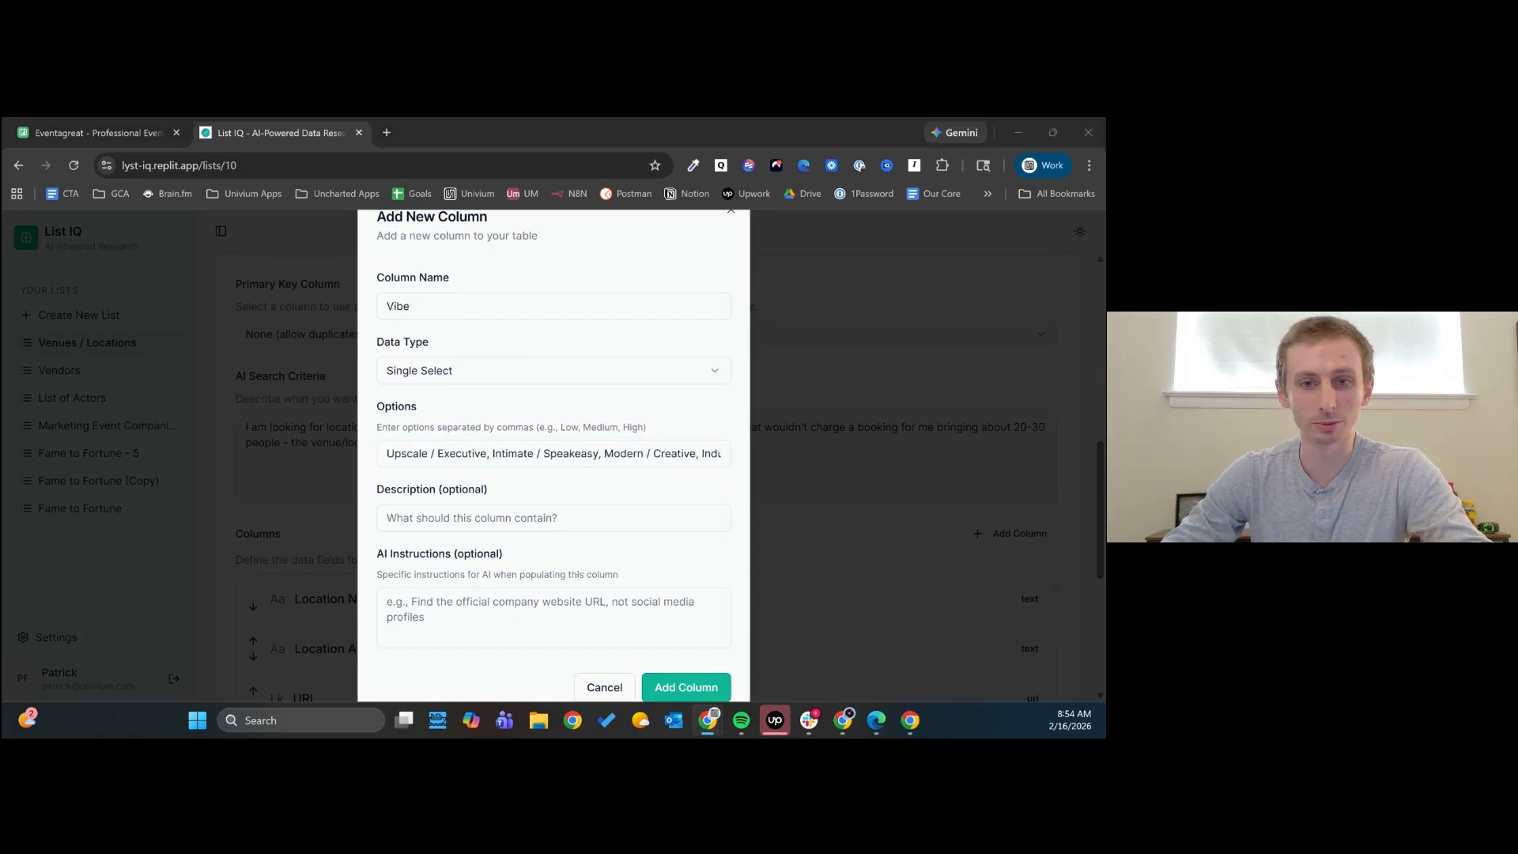
drag(719, 453, 1066, 452)
click(716, 454)
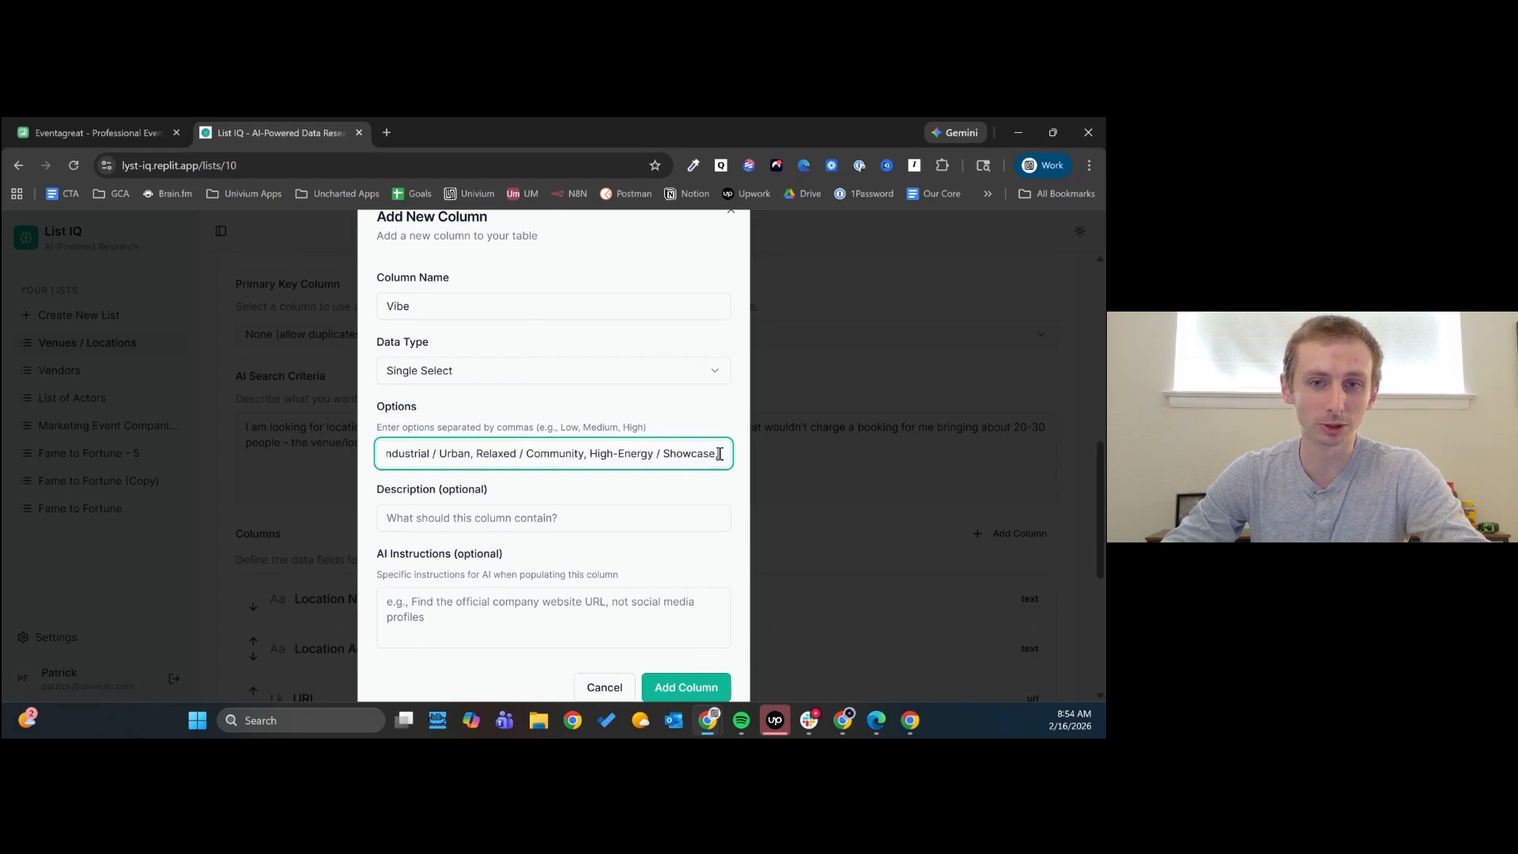
text(Private / Exclusive)
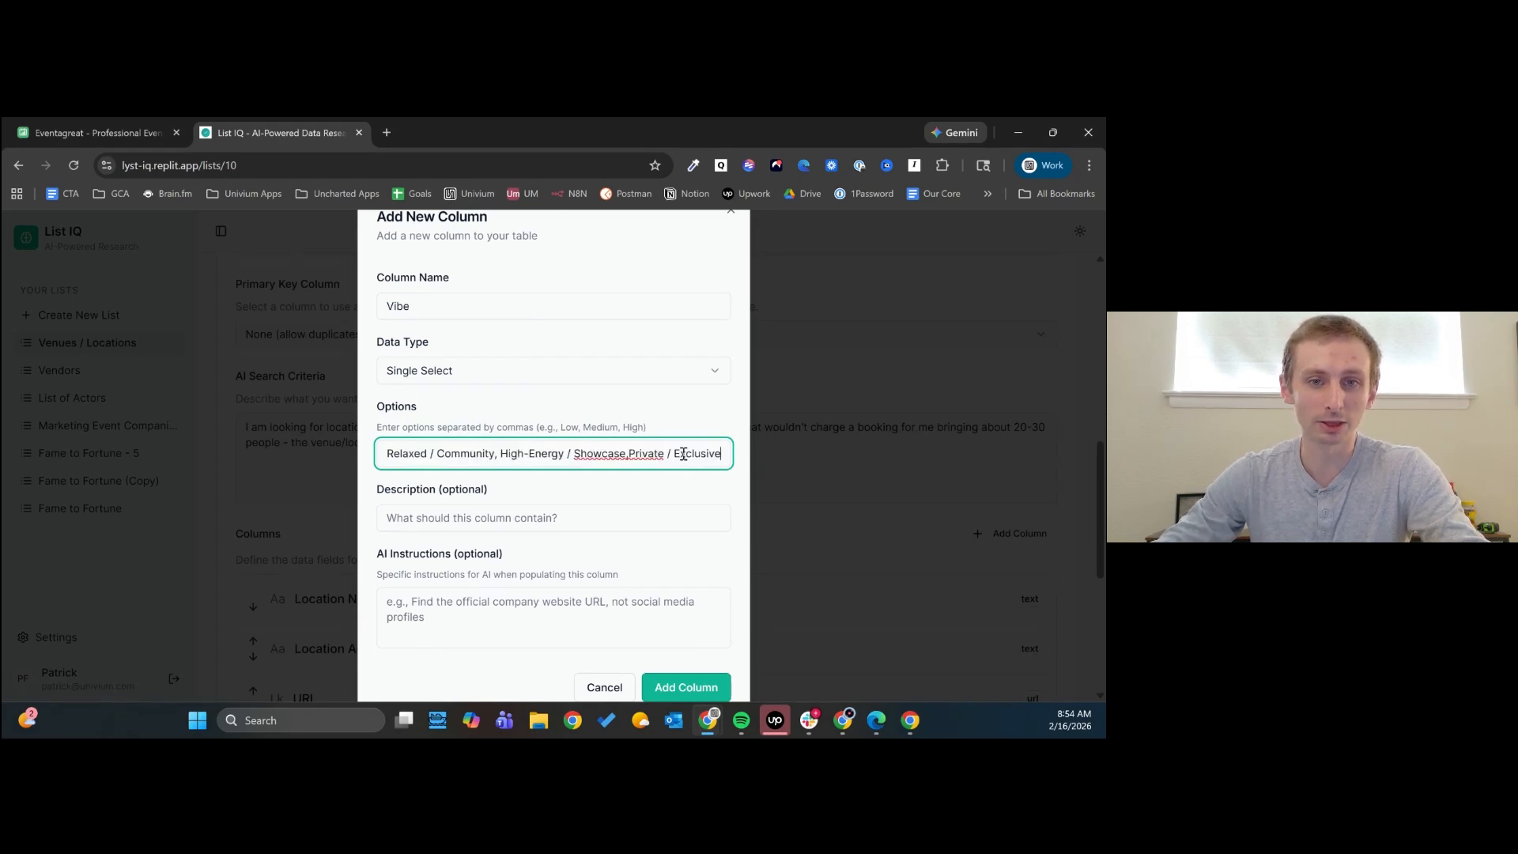
click(631, 454)
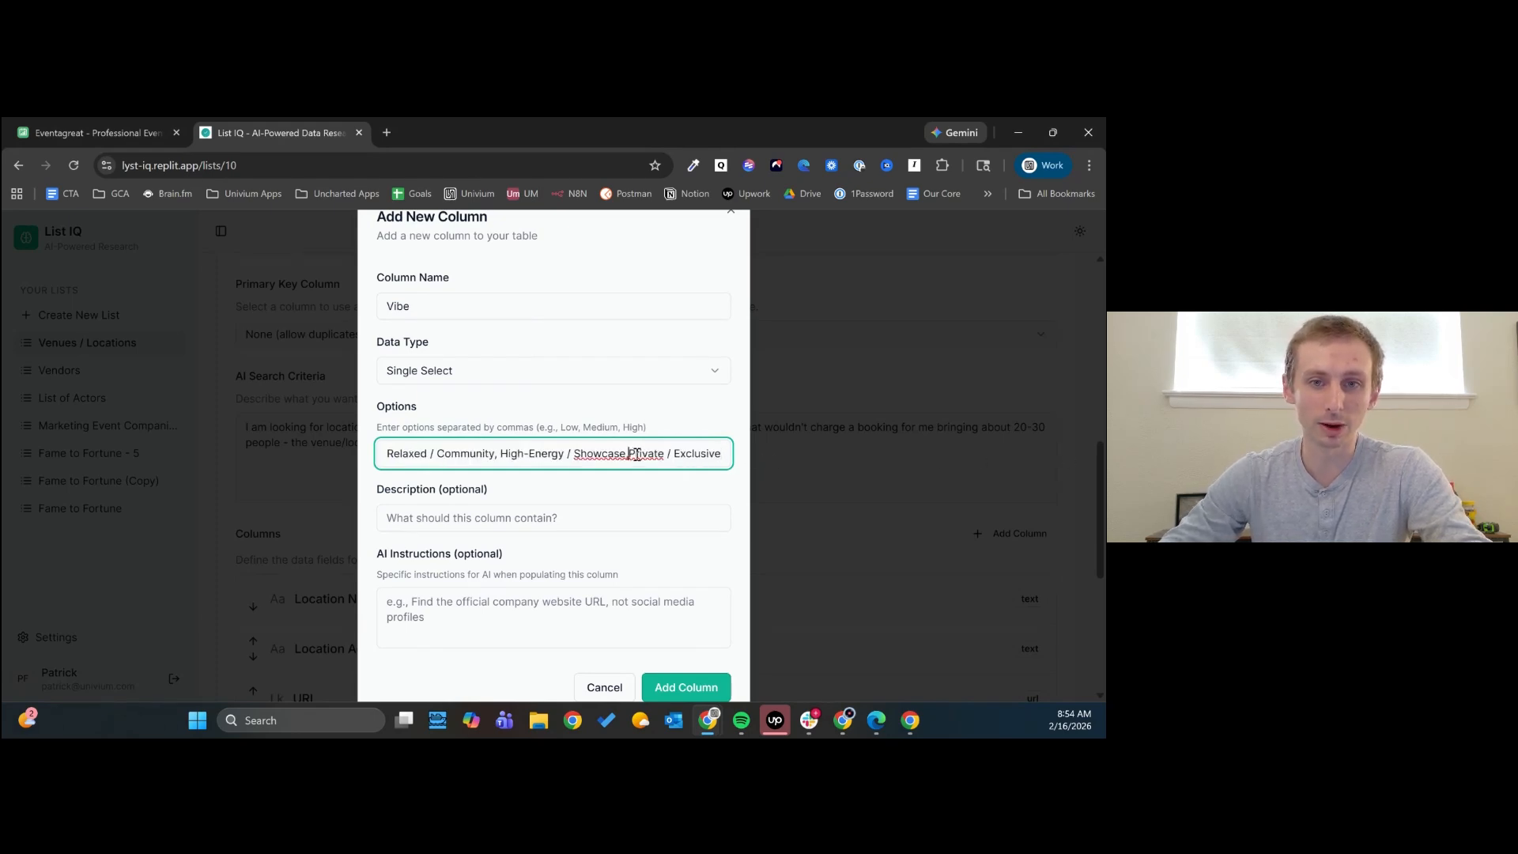
- End the Vibe options after "Private / Exclusive" without a trailing comma, and add the column to the list
drag(704, 454, 740, 457)
click(720, 454)
text(,)
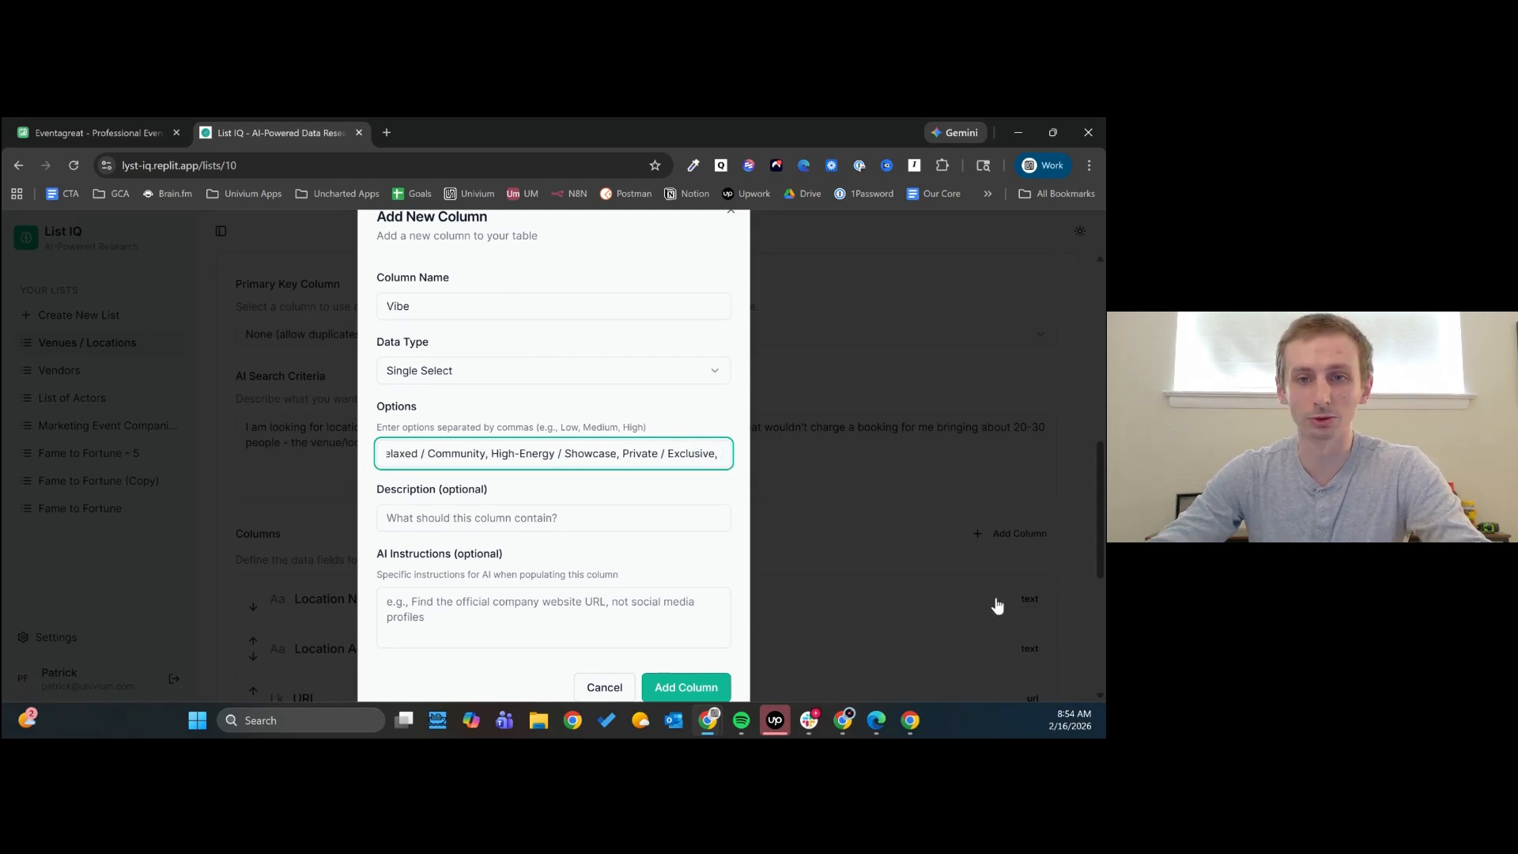
key(BackSpace)
key(BackSpace)
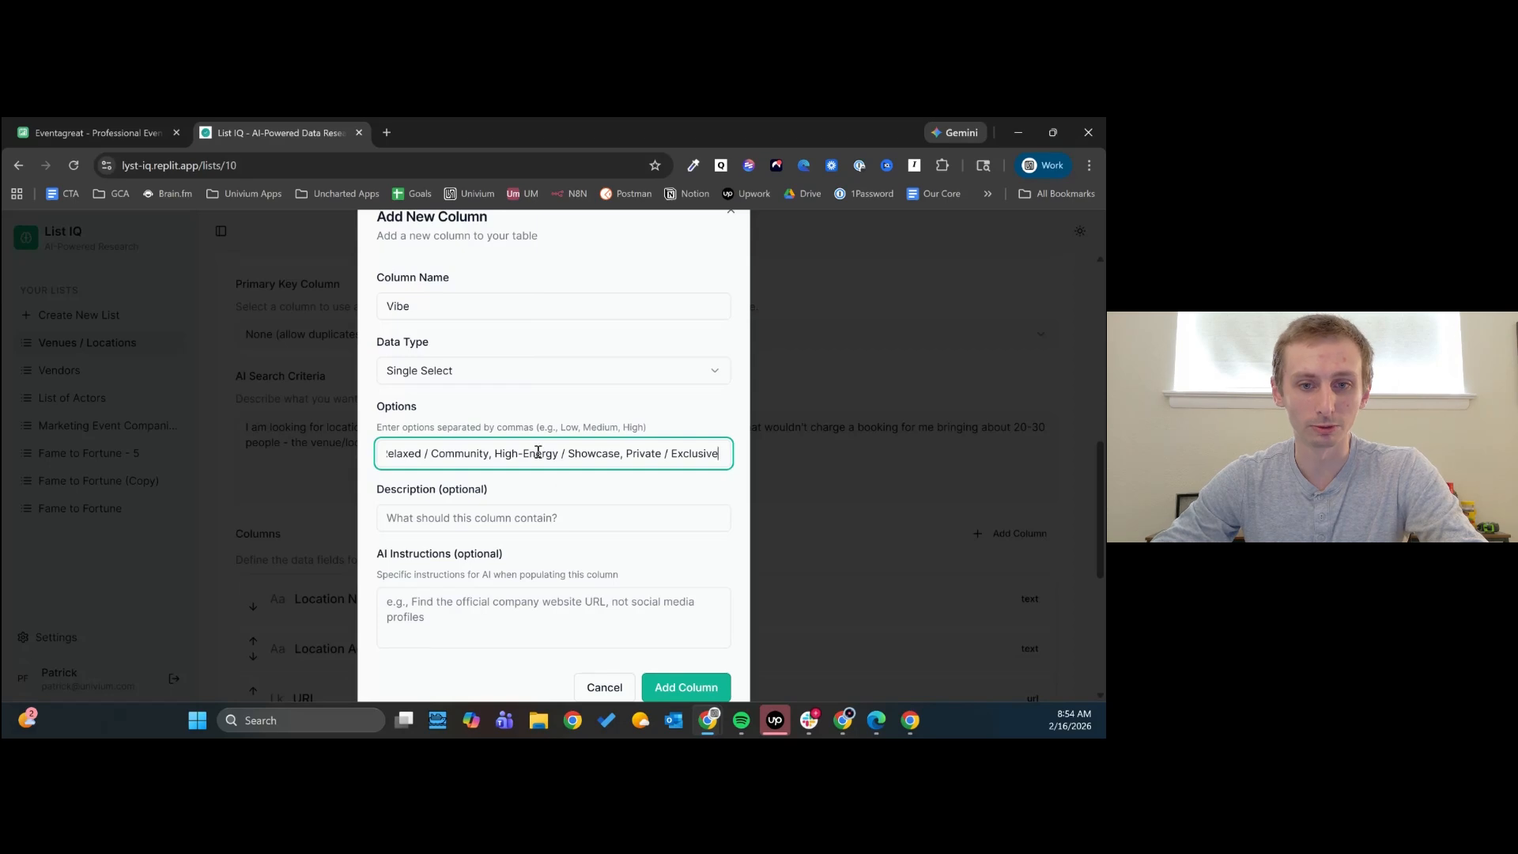
click(701, 690)
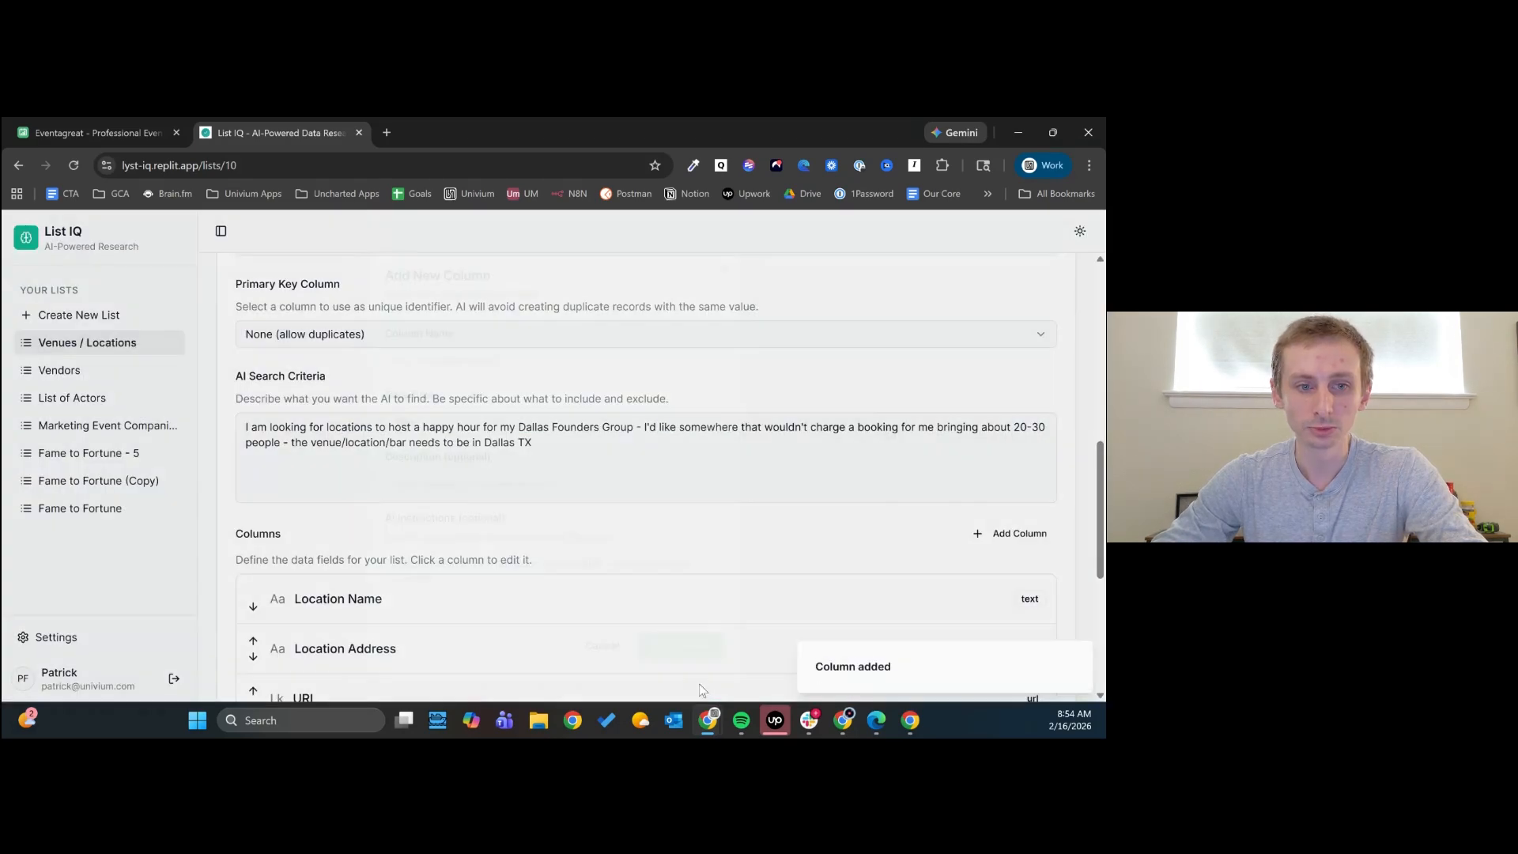
- Check the list's column definitions, and start the AI search from the Venues / Locations records view
scroll(522, 546, down, 1)
scroll(526, 557, down, 5)
scroll(576, 587, up, 15)
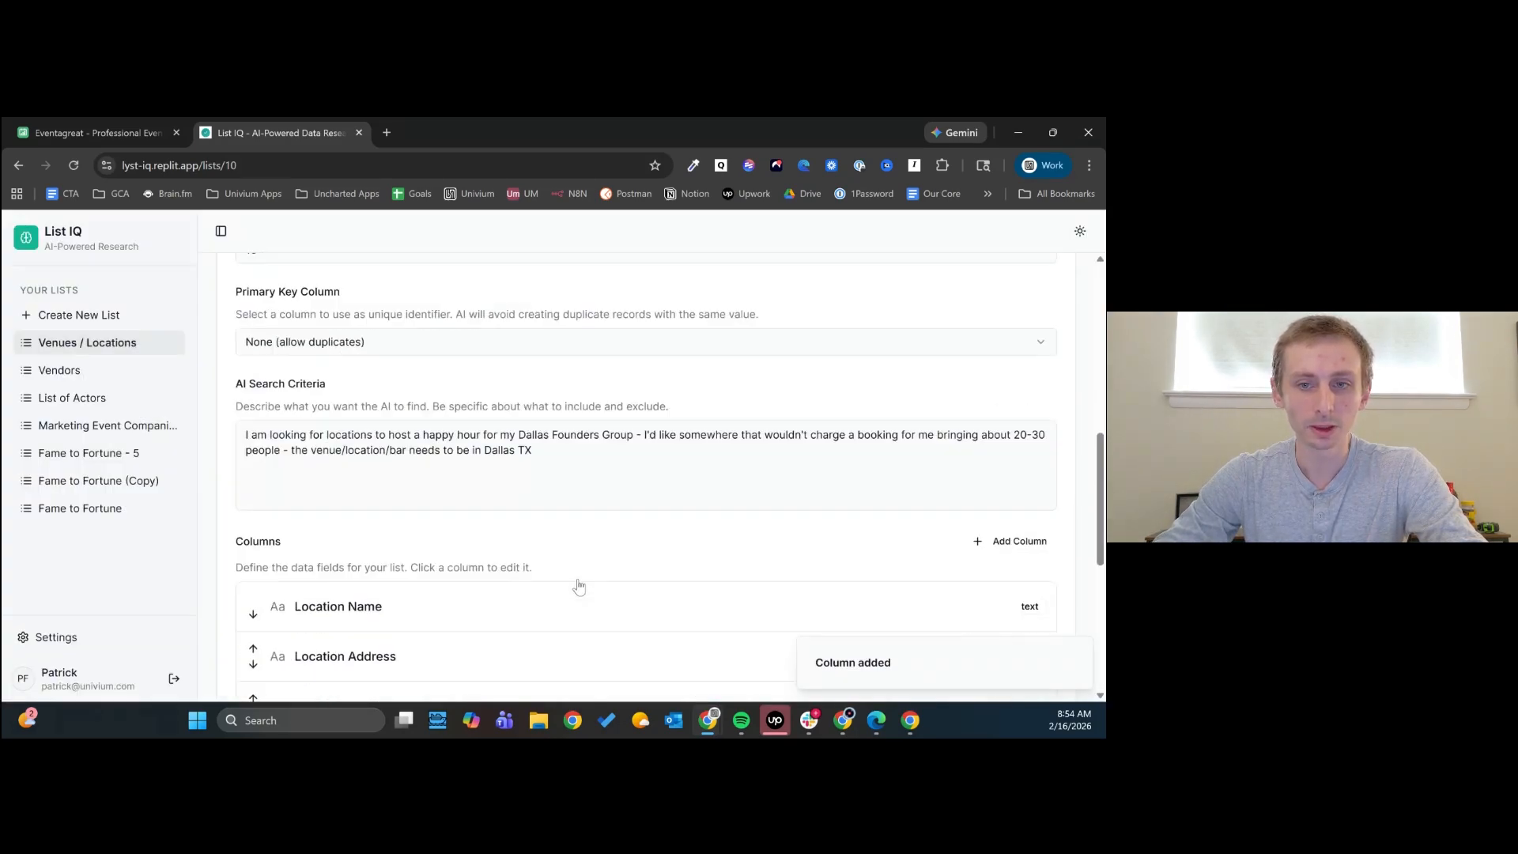
scroll(578, 587, down, 15)
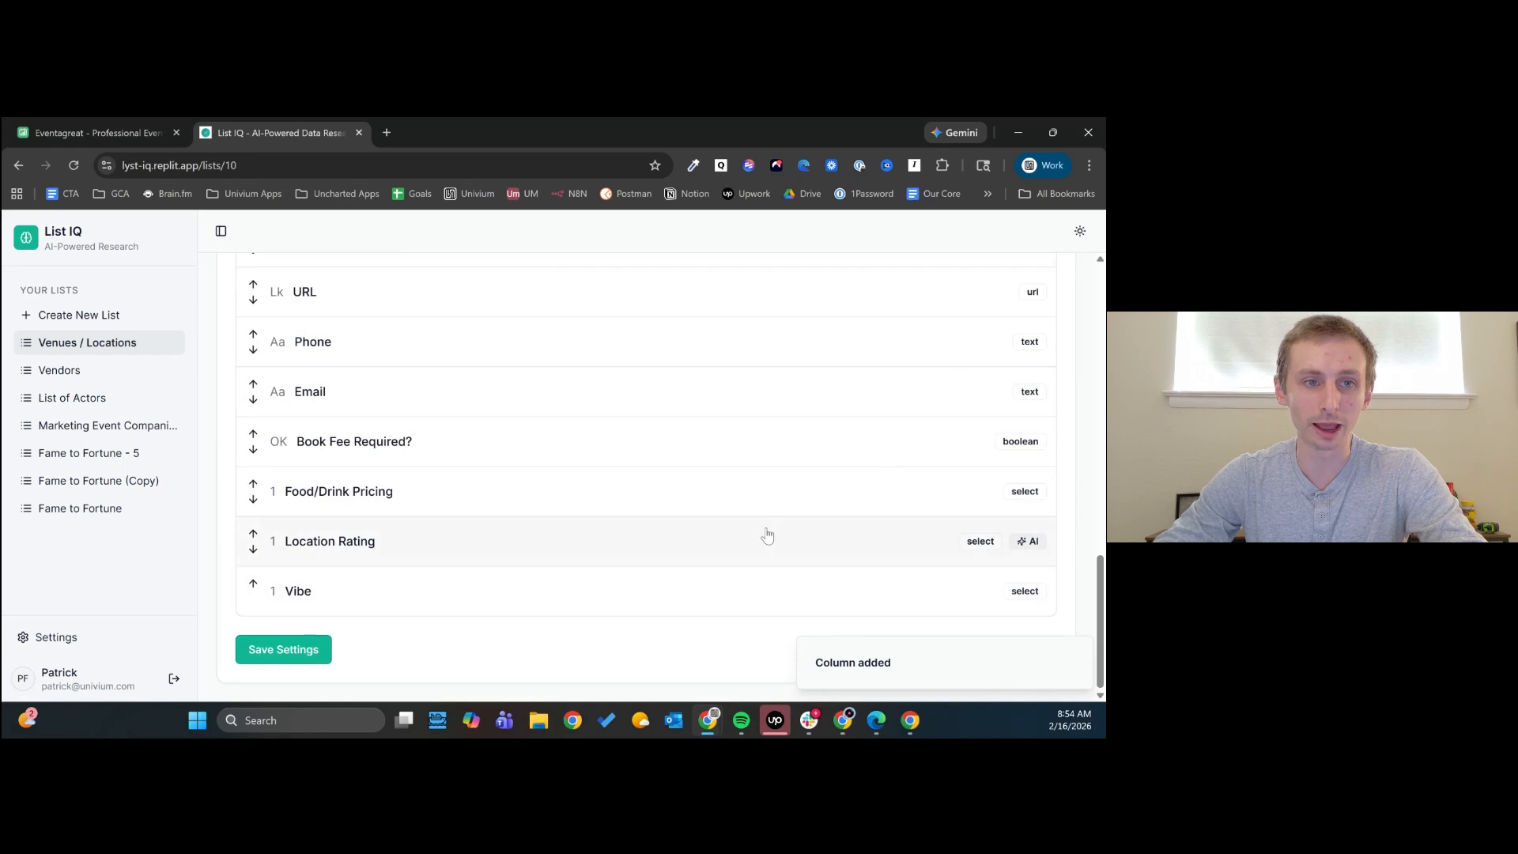
scroll(766, 531, up, 10)
scroll(585, 510, up, 2)
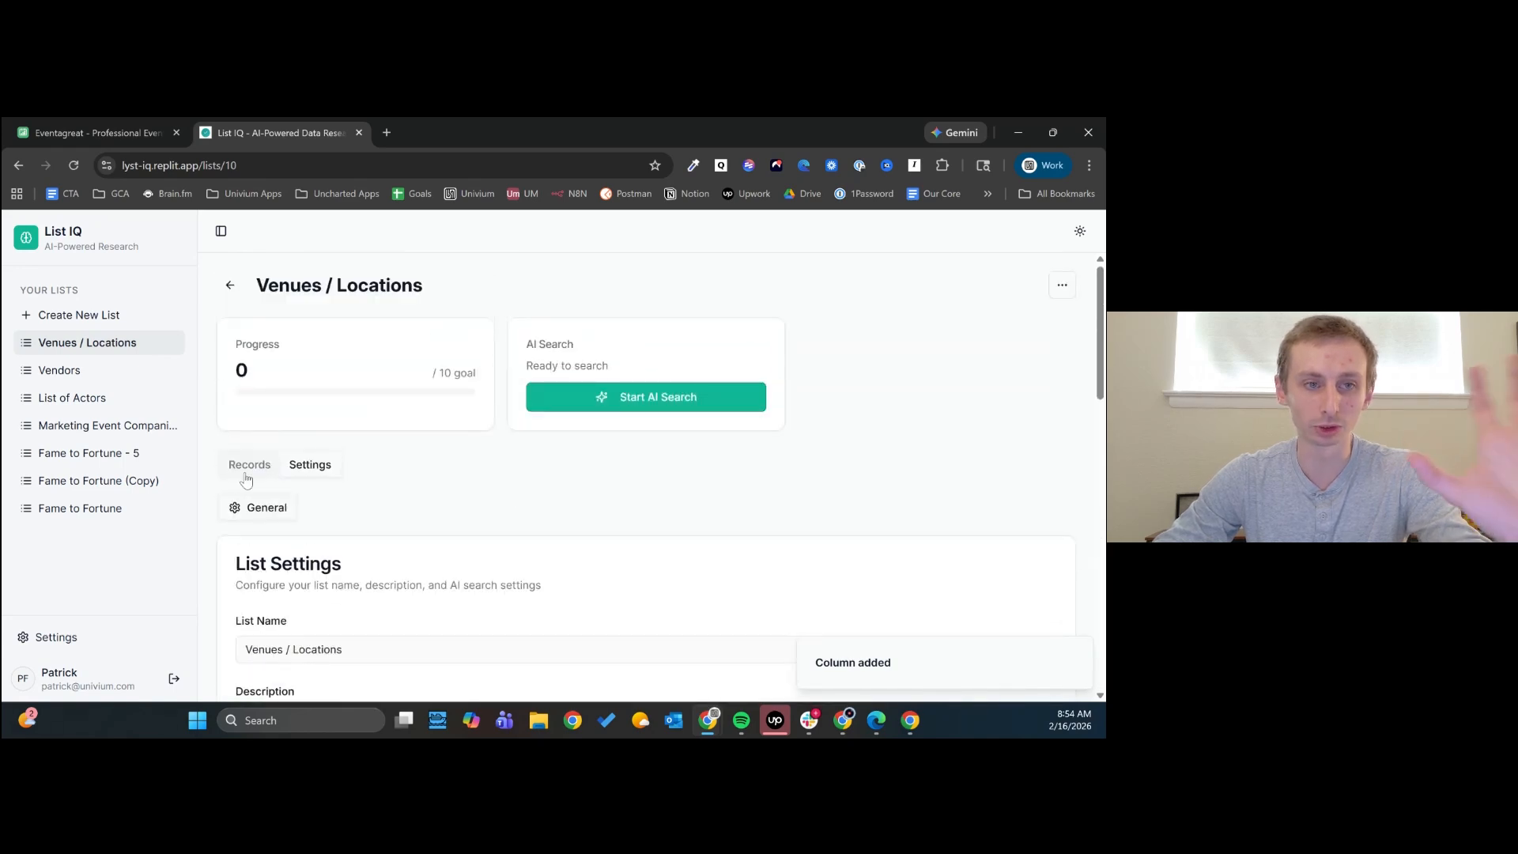
click(246, 470)
scroll(620, 471, down, 2)
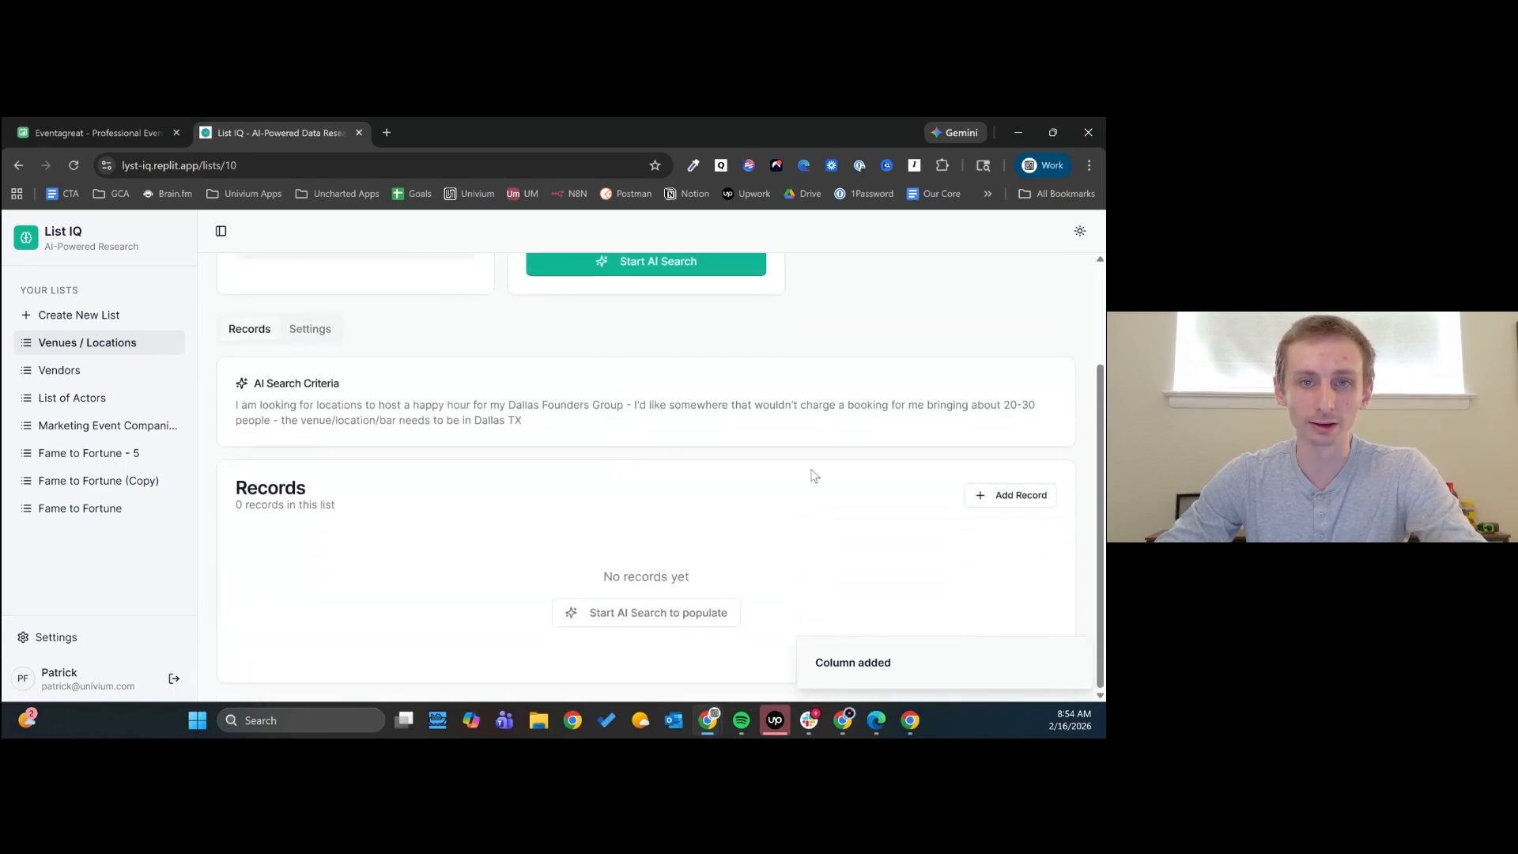
scroll(815, 474, up, 2)
click(607, 408)
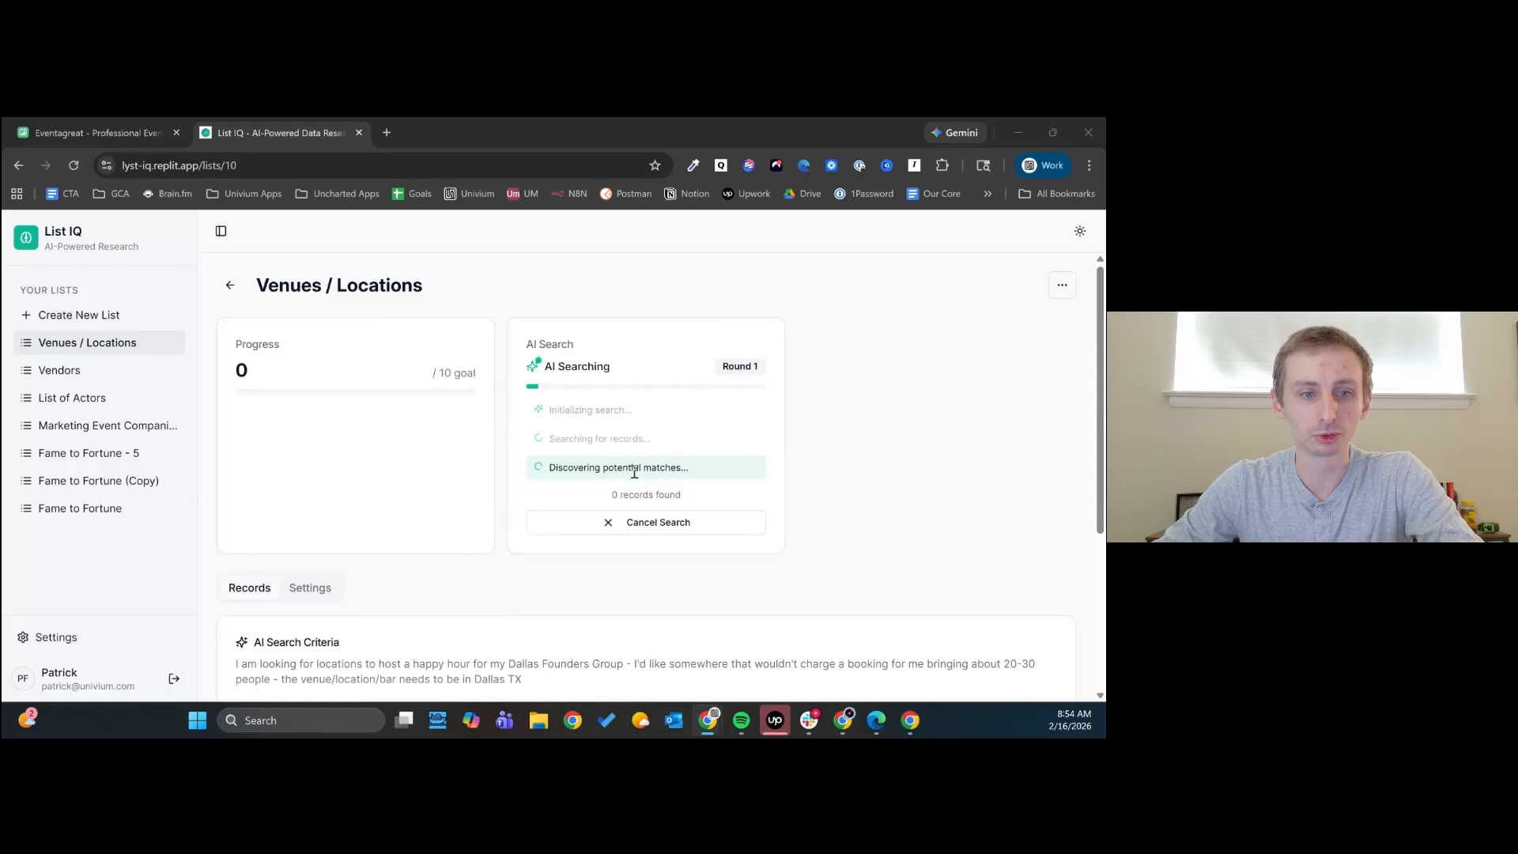
- Review the incoming venue records across all columns, and open the HG Sply Co. - Dallas website from its record
scroll(649, 467, down, 3)
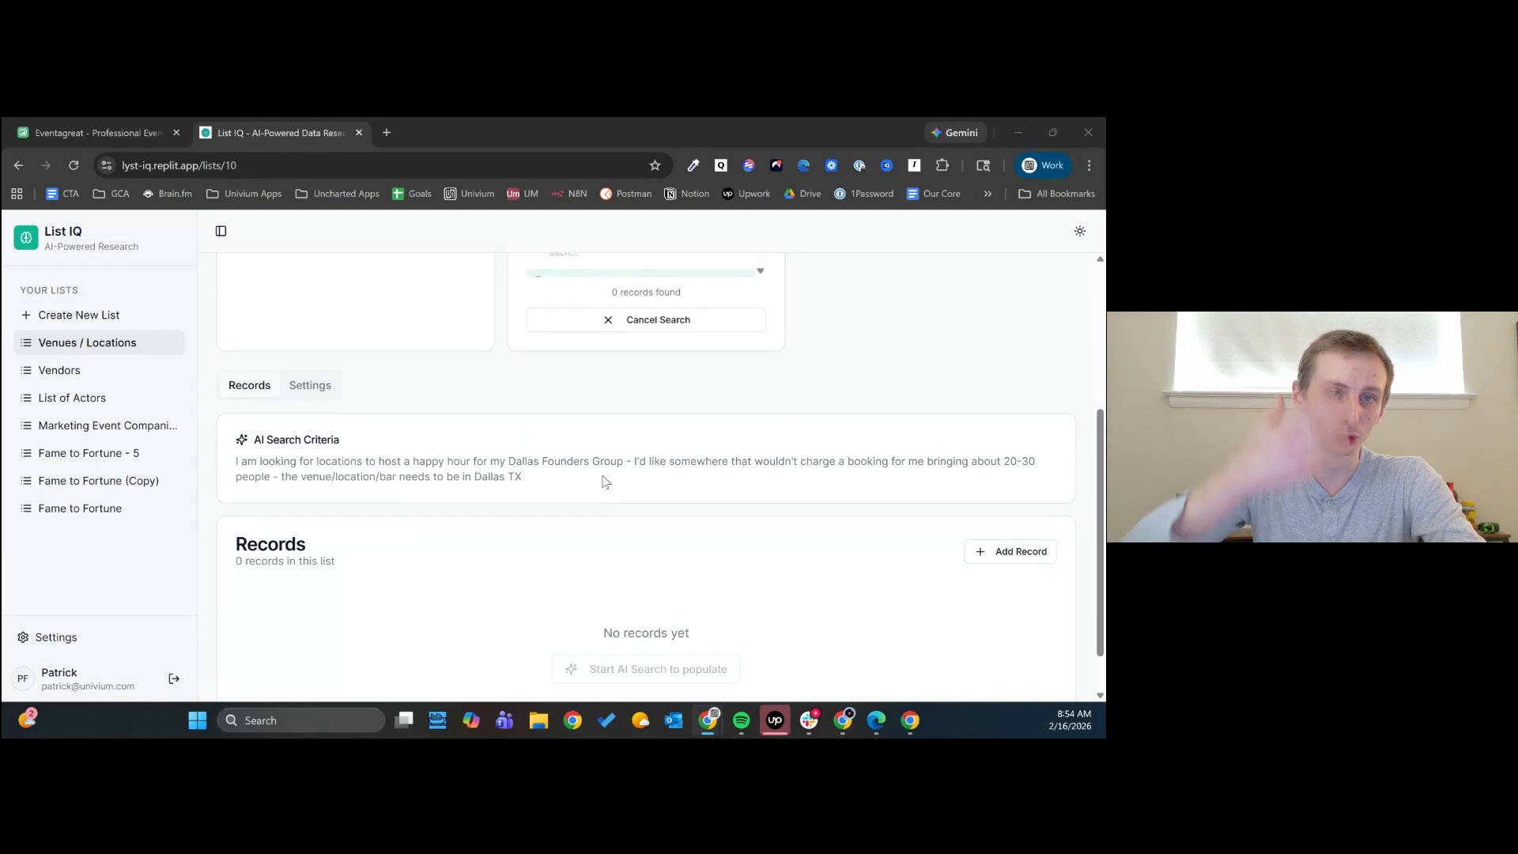
scroll(613, 480, up, 2)
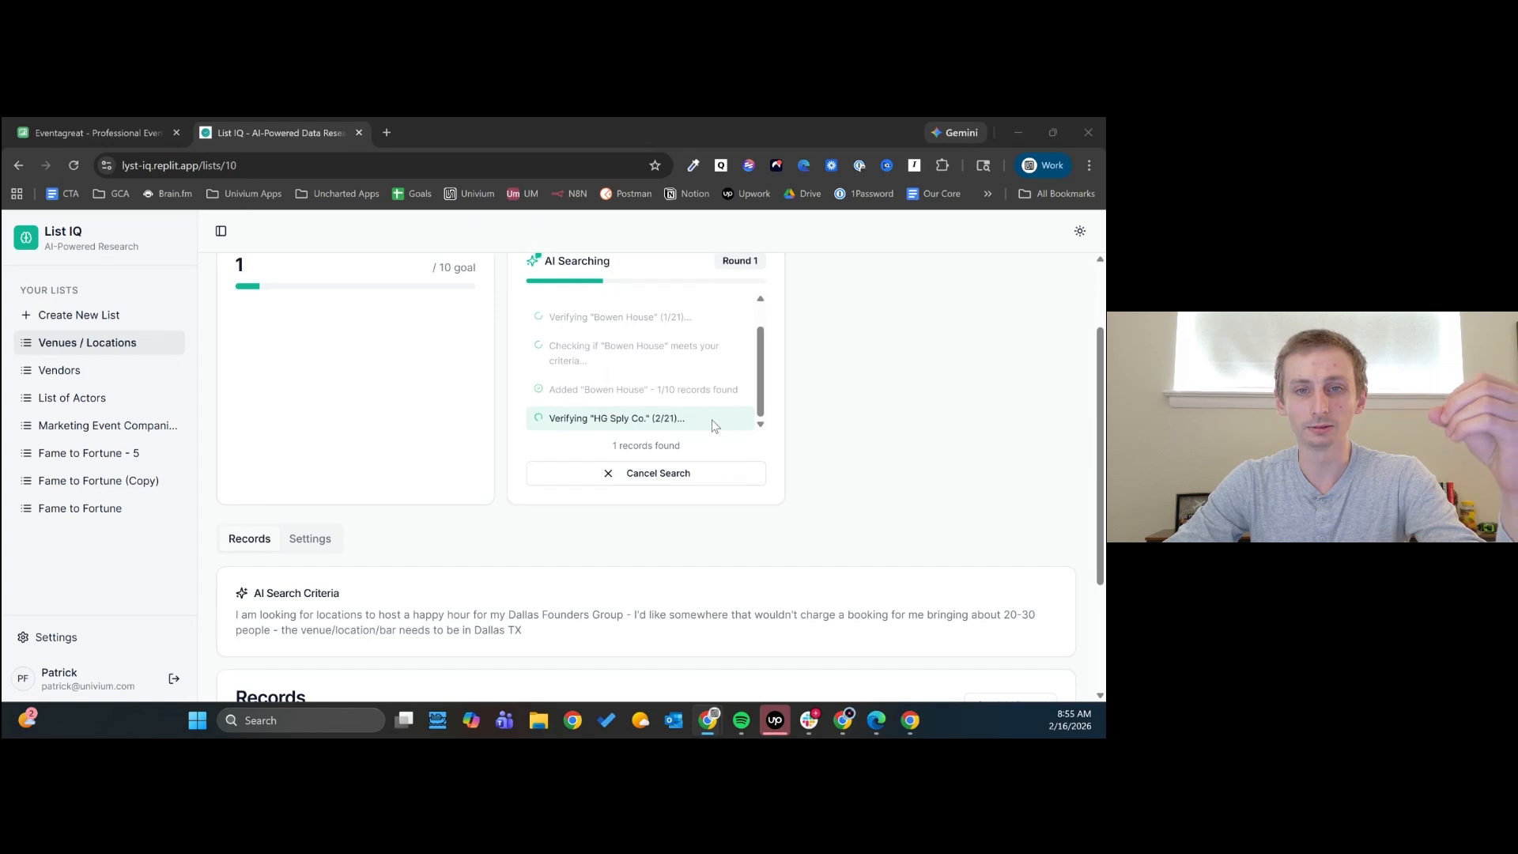
scroll(680, 490, down, 3)
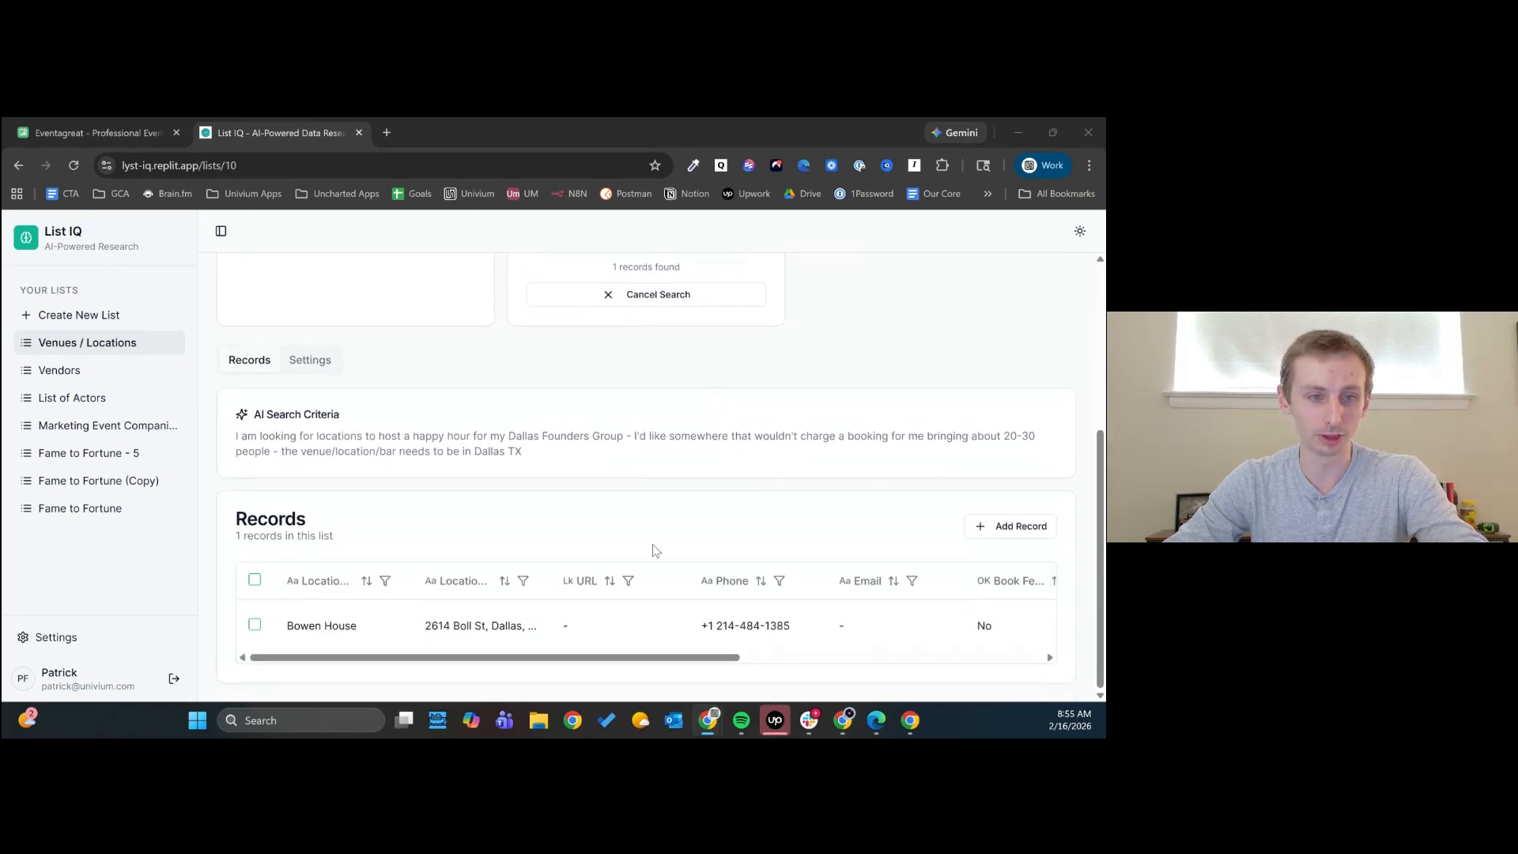
drag(380, 662, 683, 663)
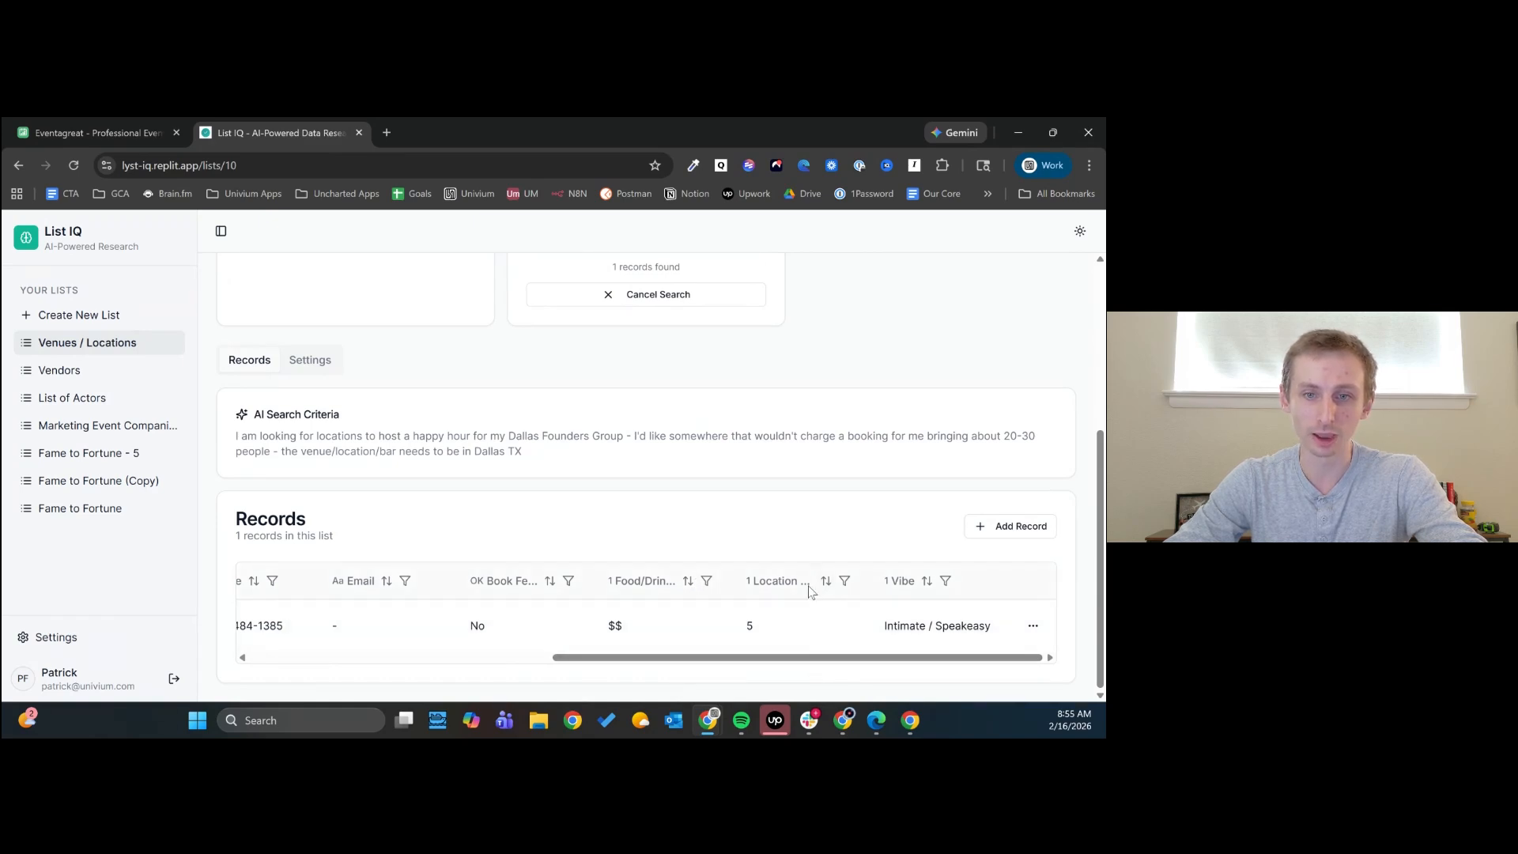
scroll(769, 657, down, 1)
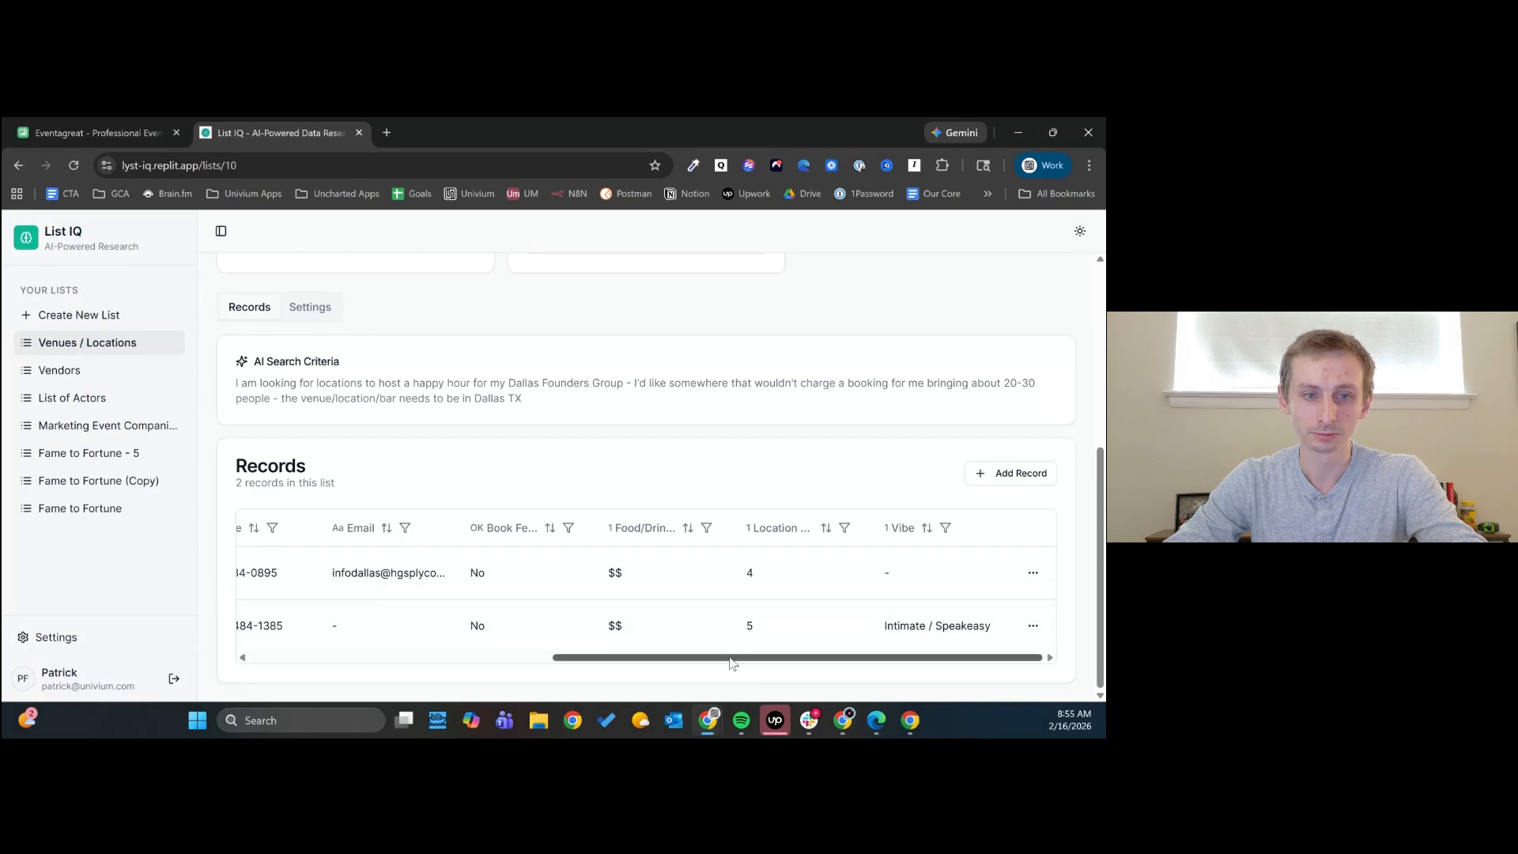
drag(731, 662, 375, 687)
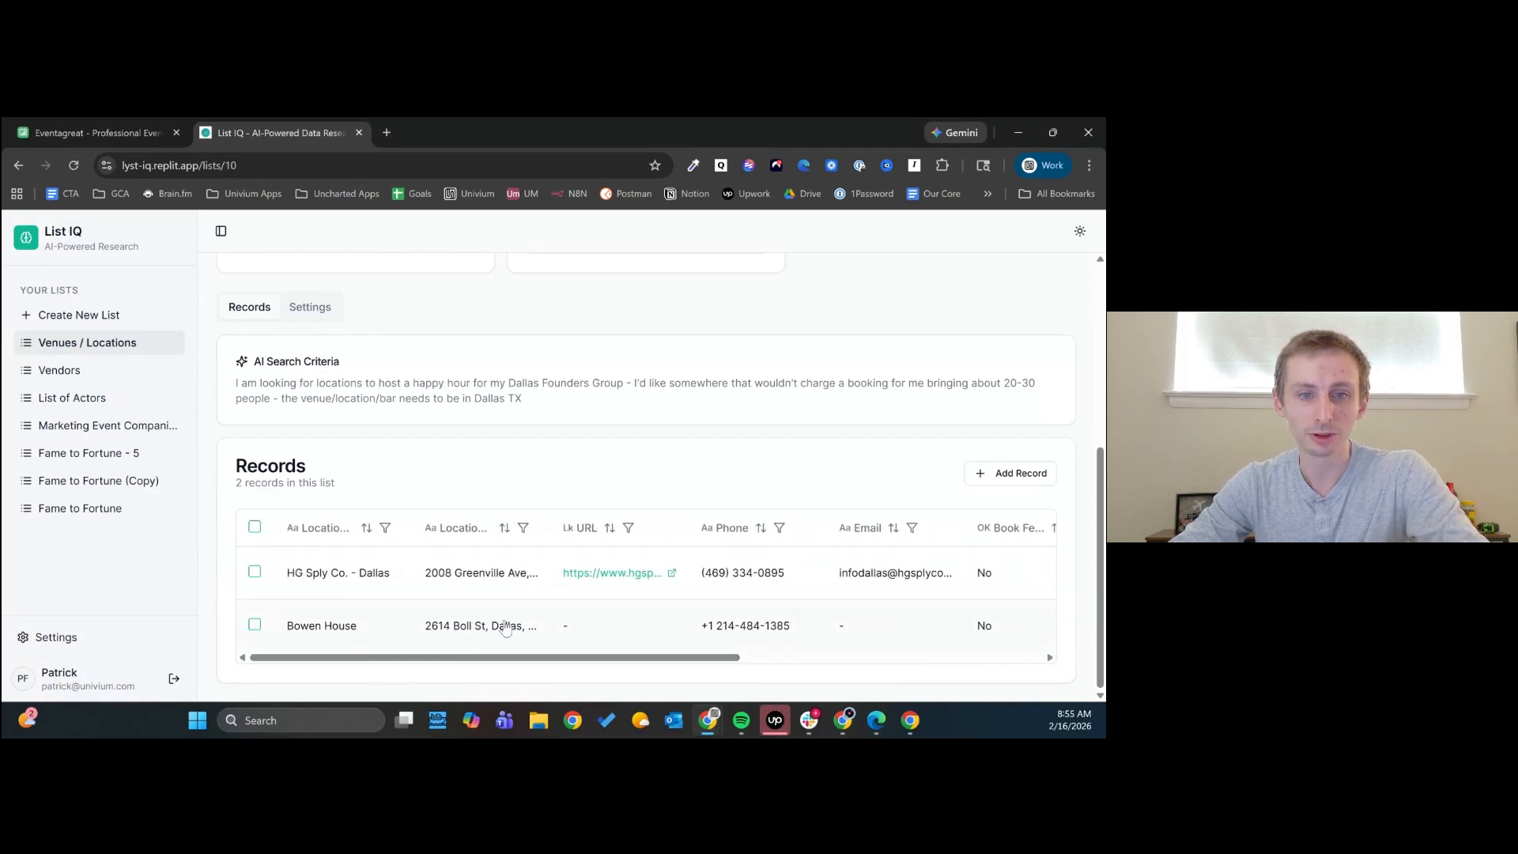
click(608, 576)
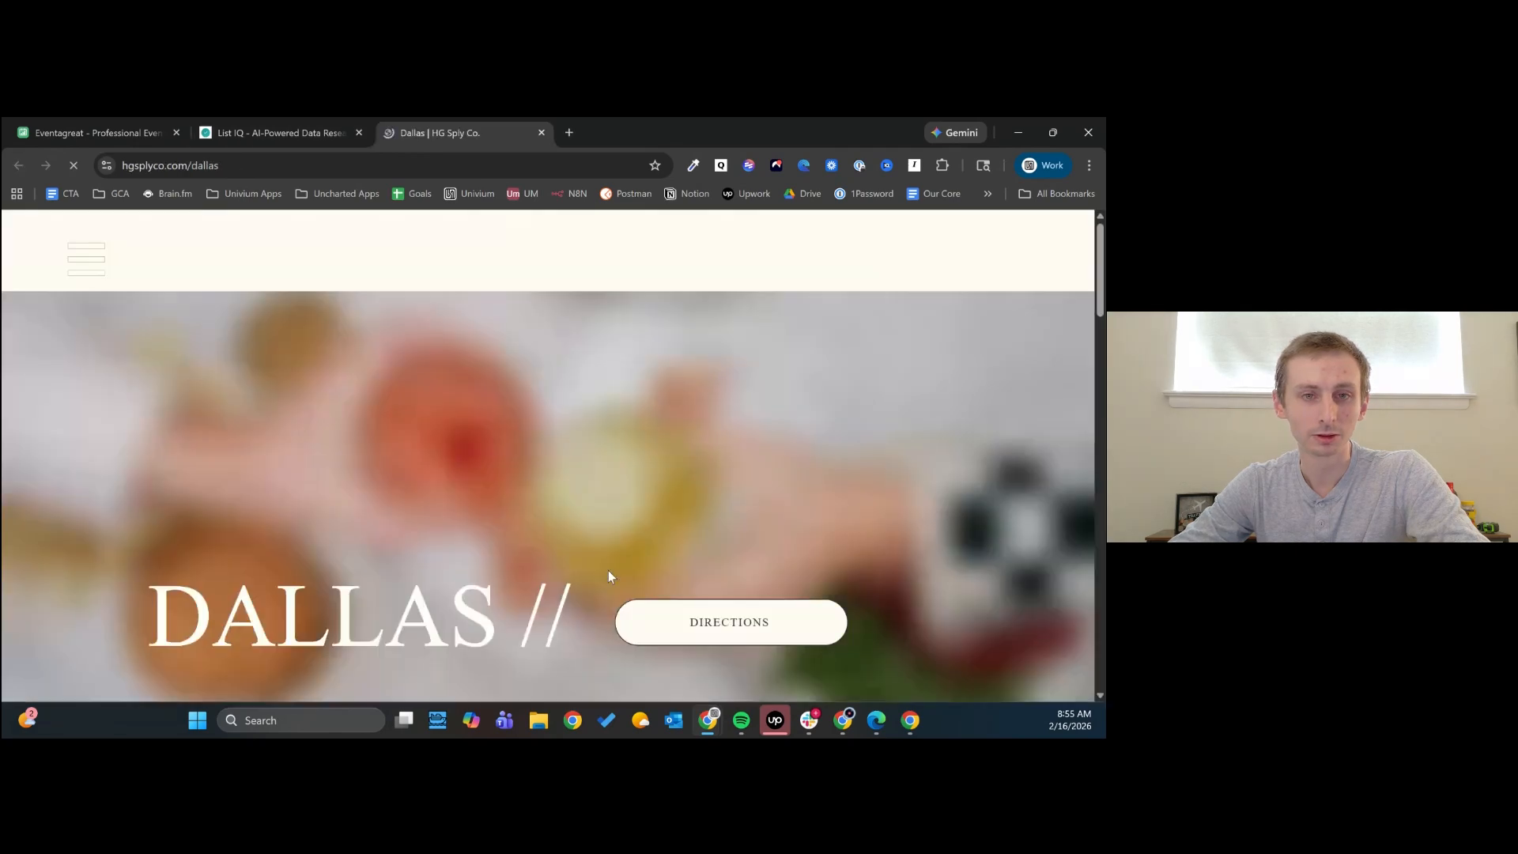
- Look through the HG Sply Co. Dallas website for its menus, reservations, hours and contact options, and return to the Venues / Locations records
scroll(486, 511, down, 5)
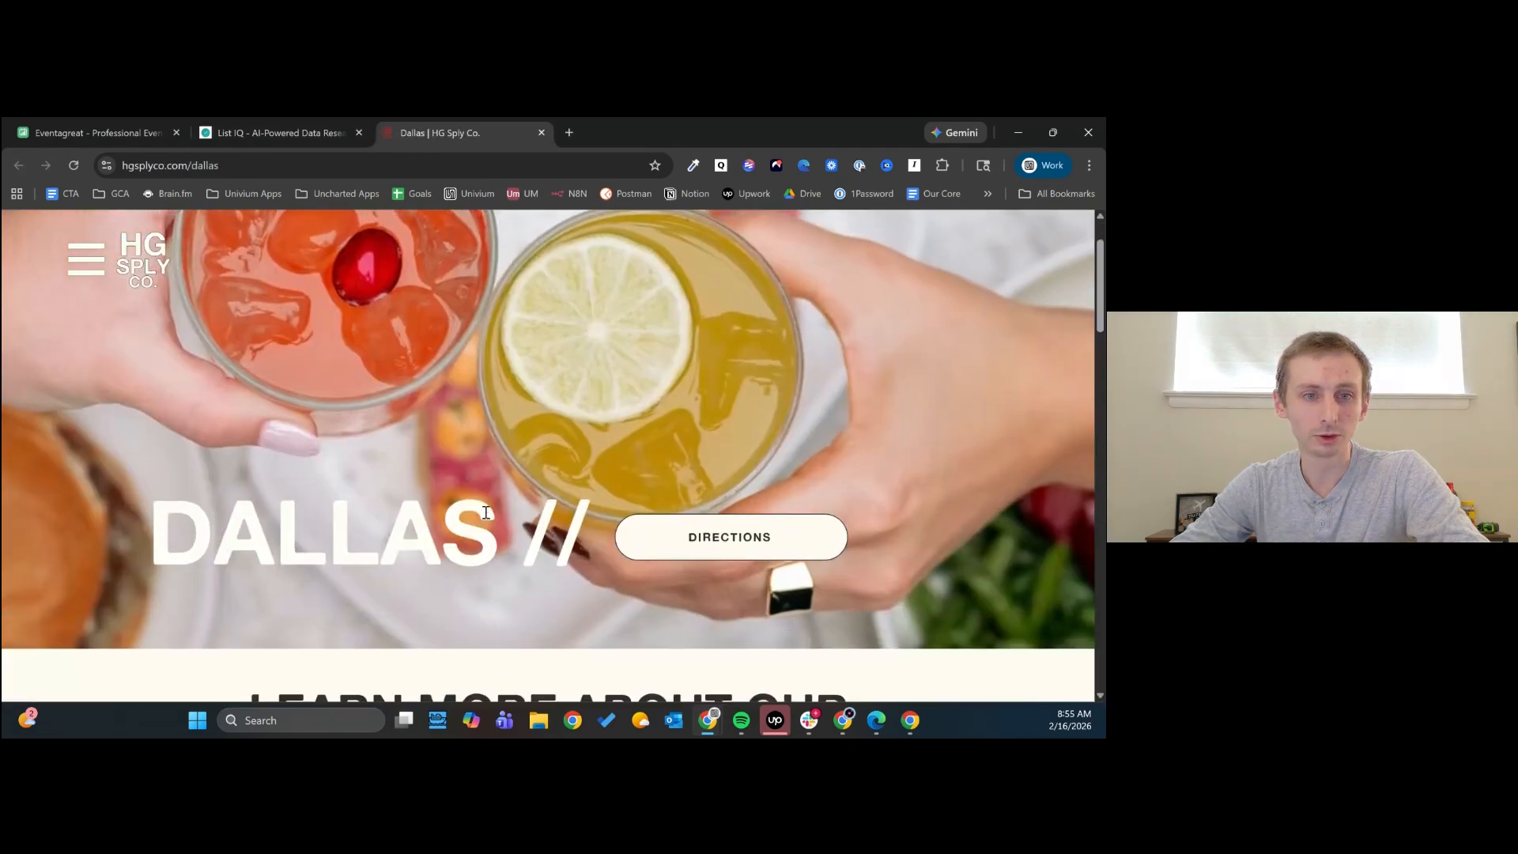
scroll(486, 511, down, 4)
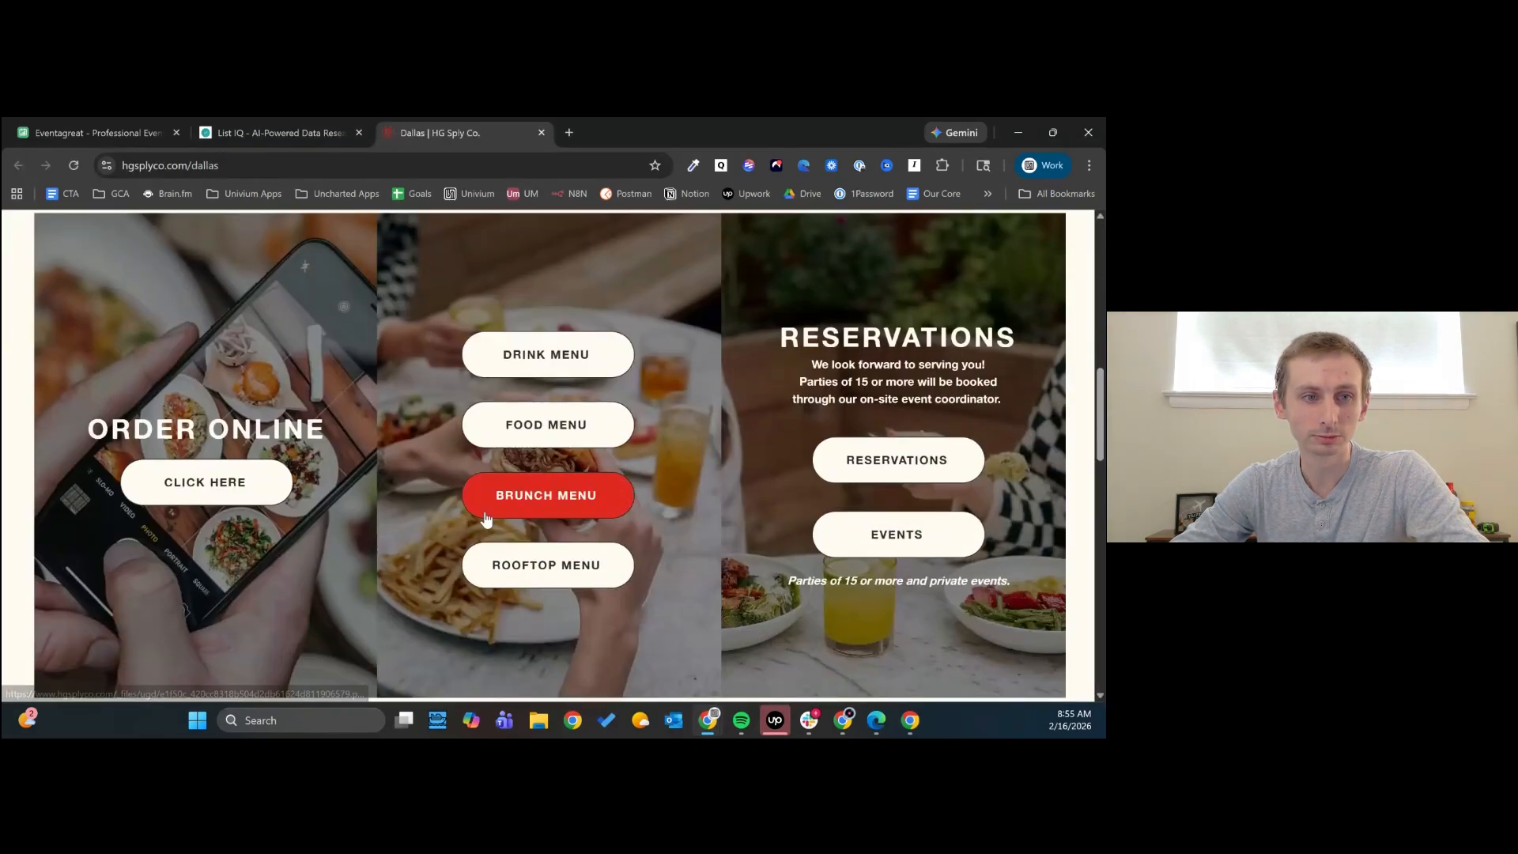
scroll(486, 514, down, 3)
scroll(486, 518, down, 10)
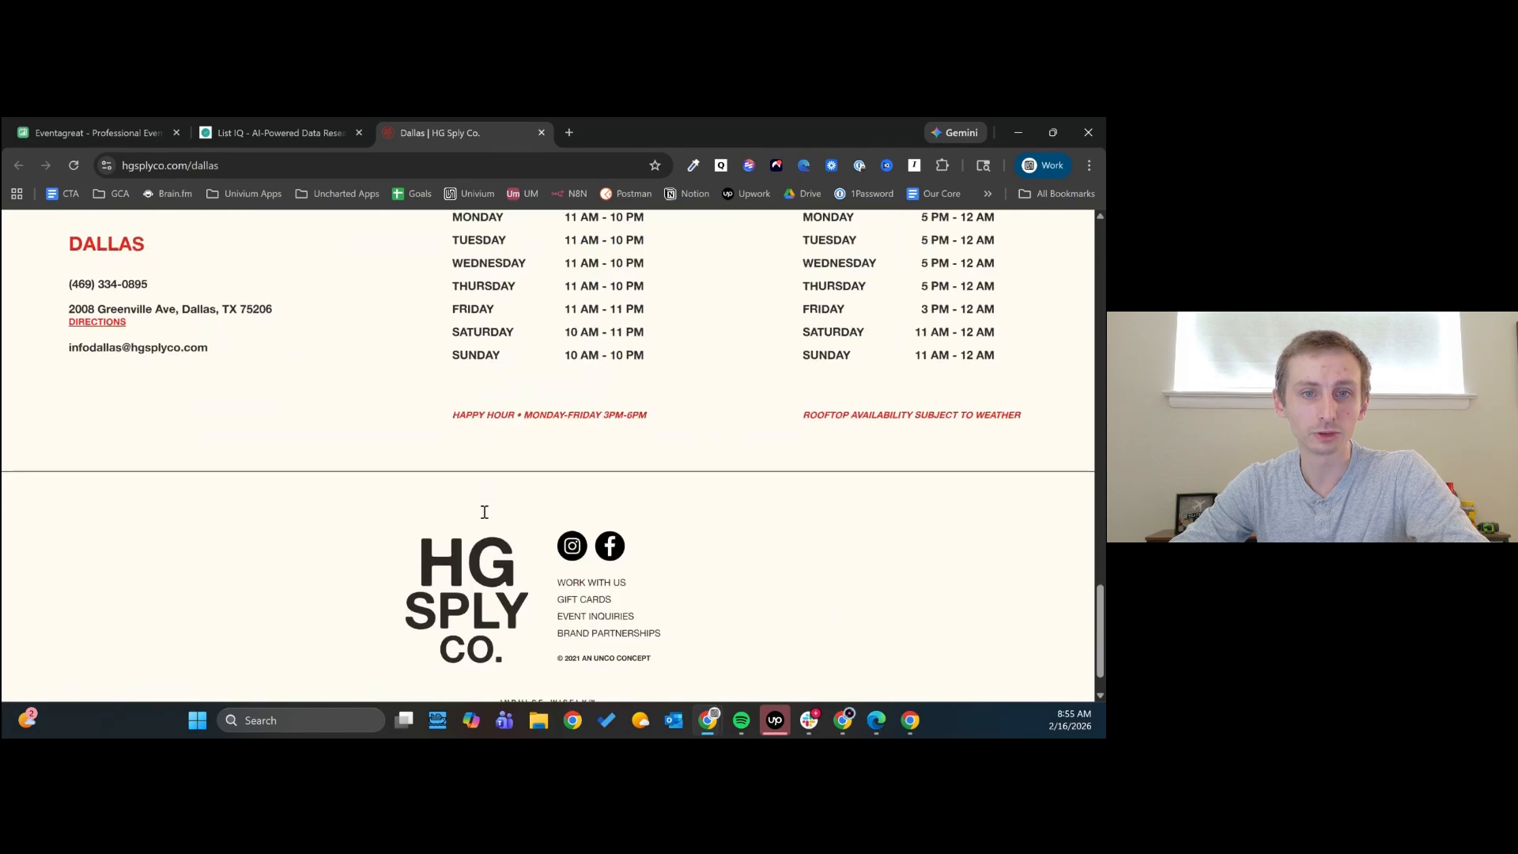
scroll(411, 490, up, 15)
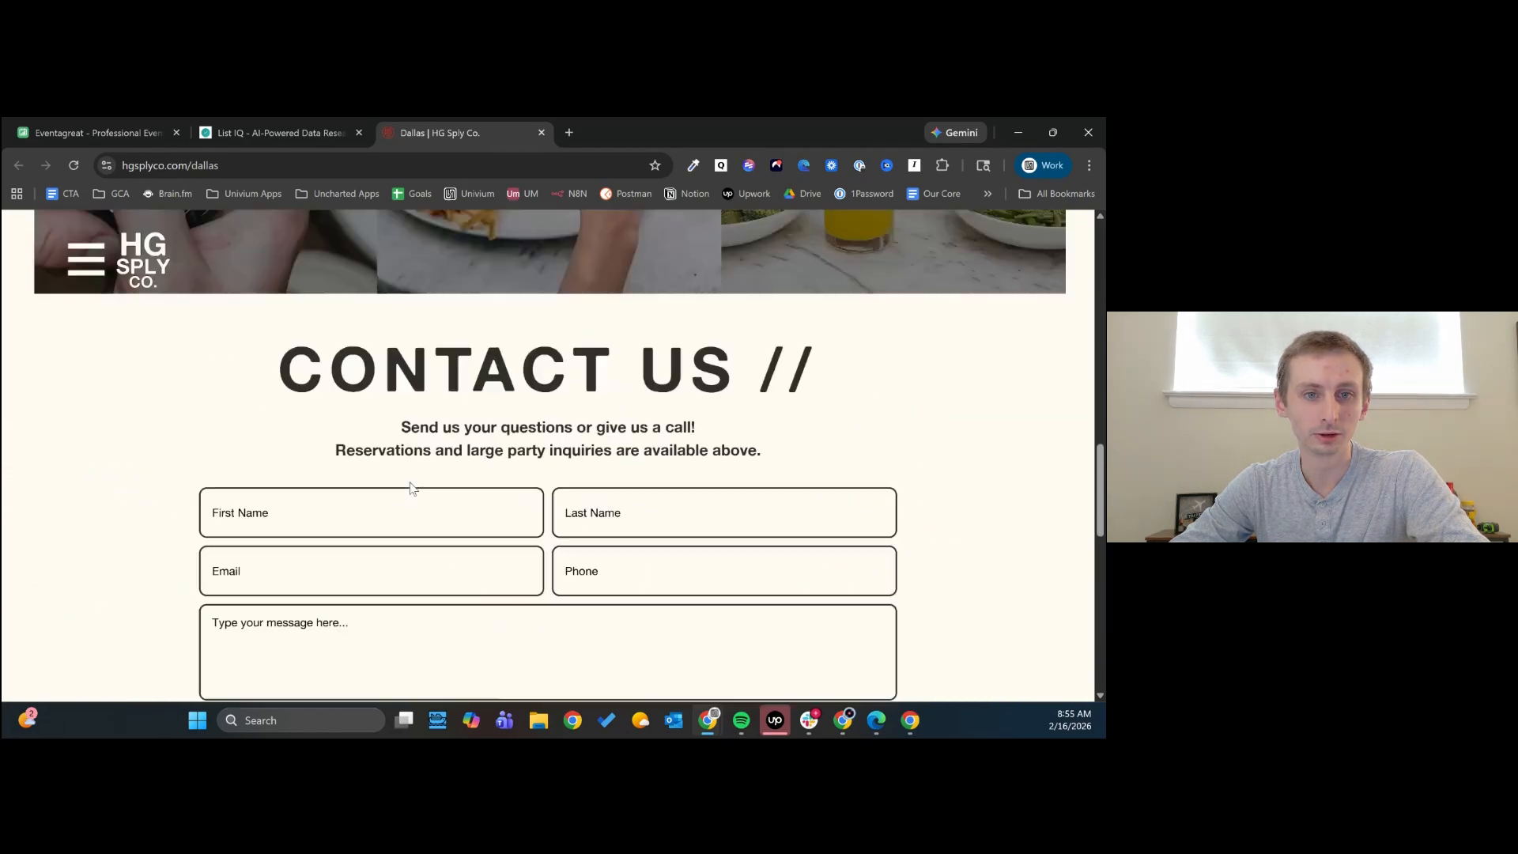
scroll(412, 494, down, 4)
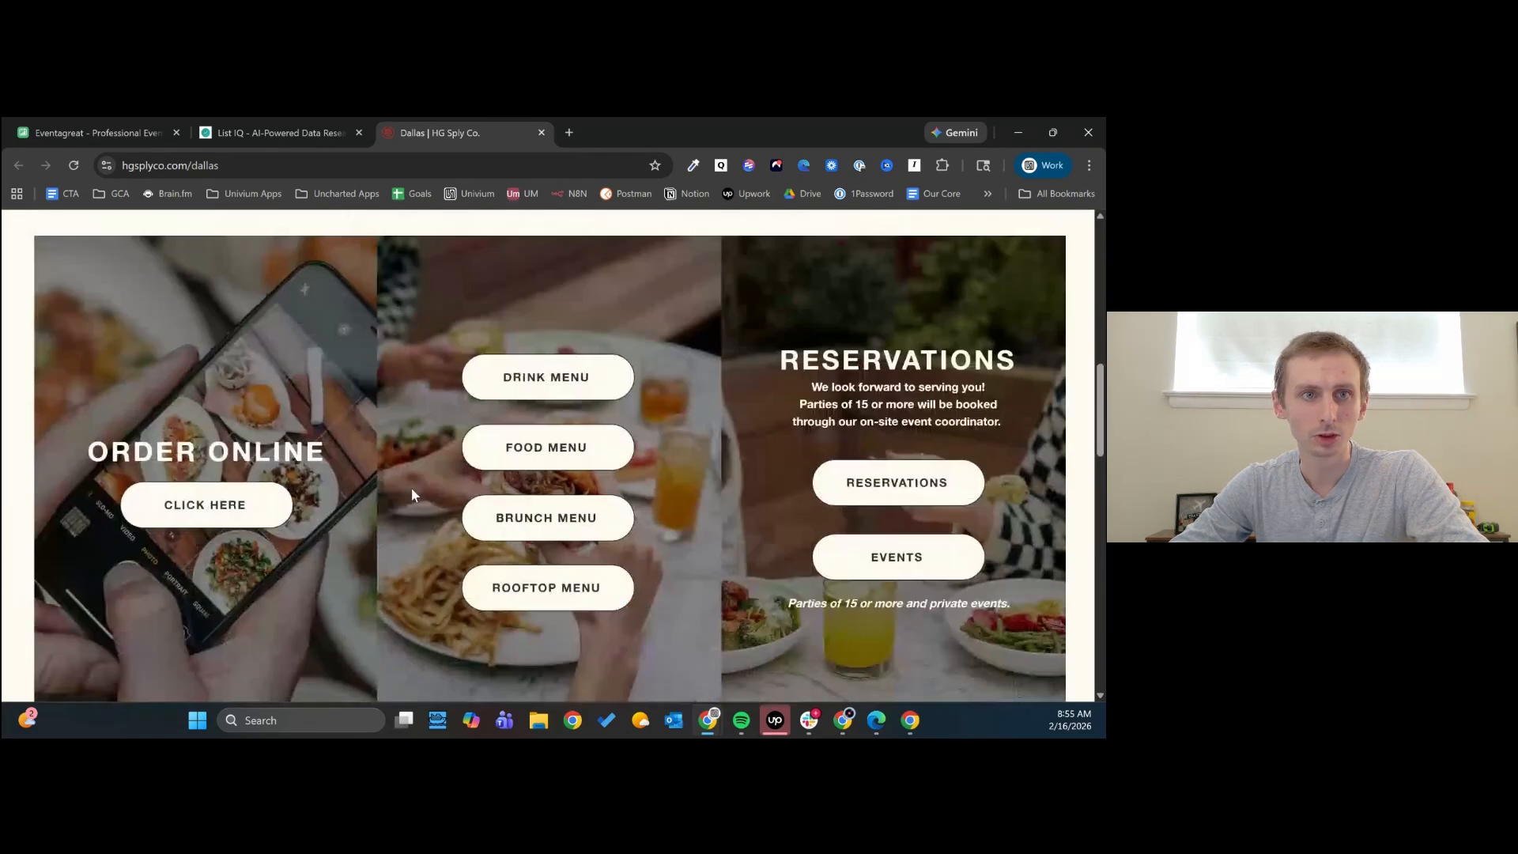
click(311, 127)
click(487, 408)
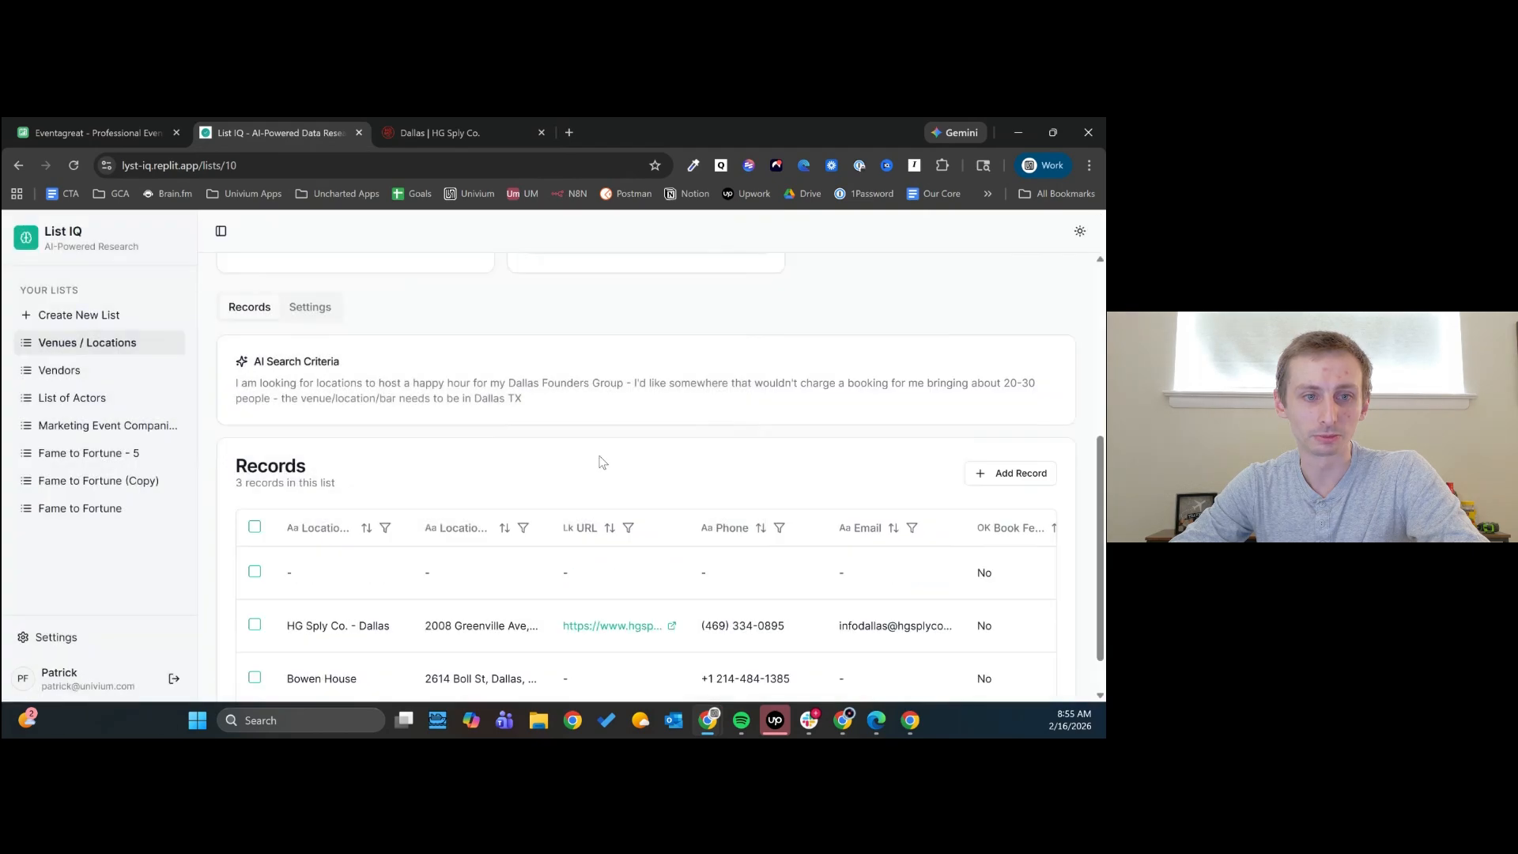
scroll(571, 547, down, 1)
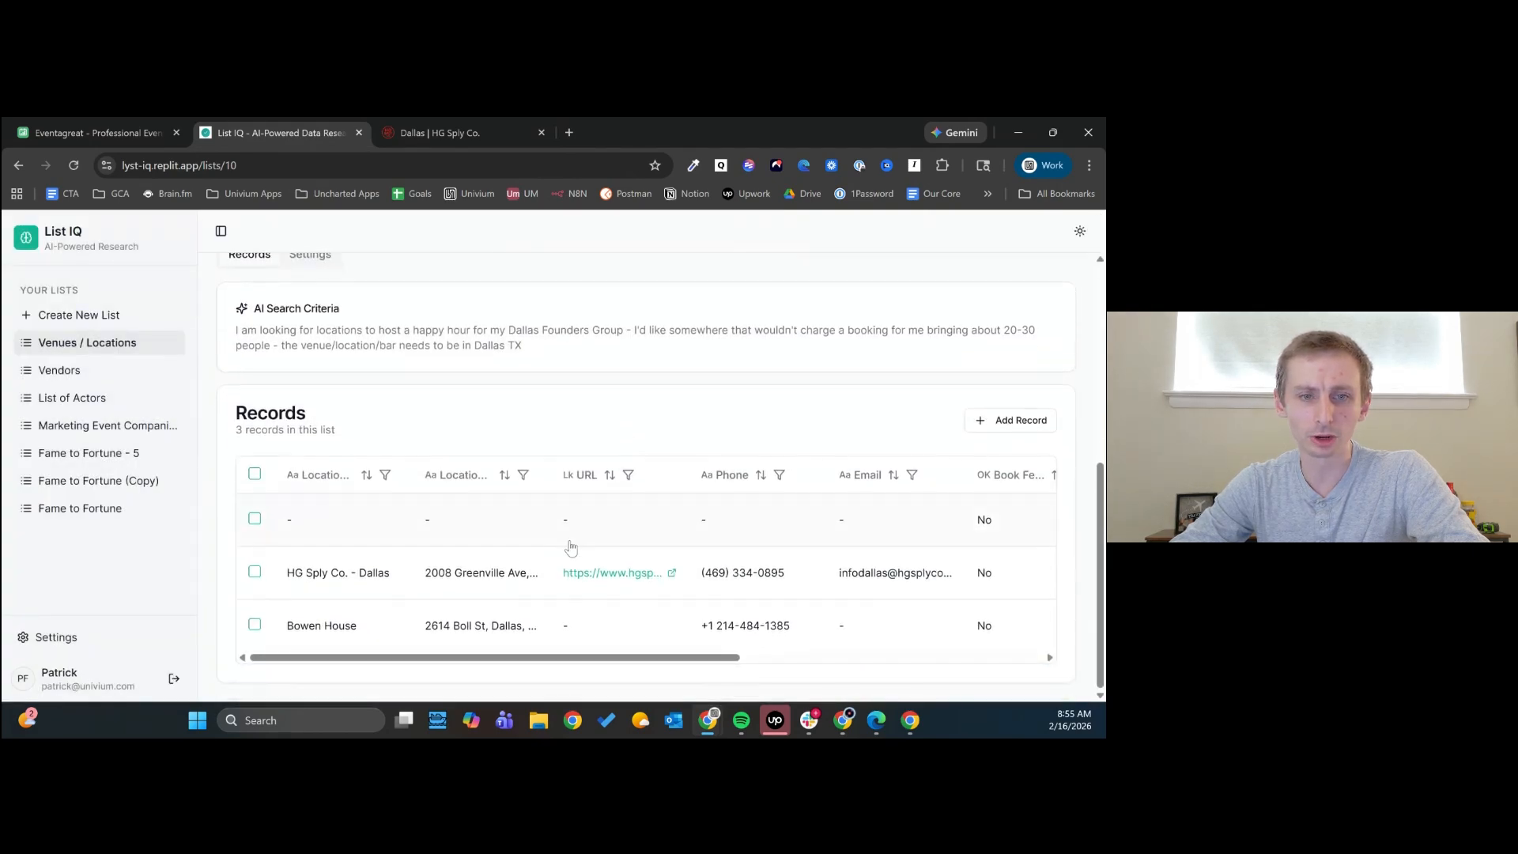
drag(492, 659, 336, 659)
click(255, 519)
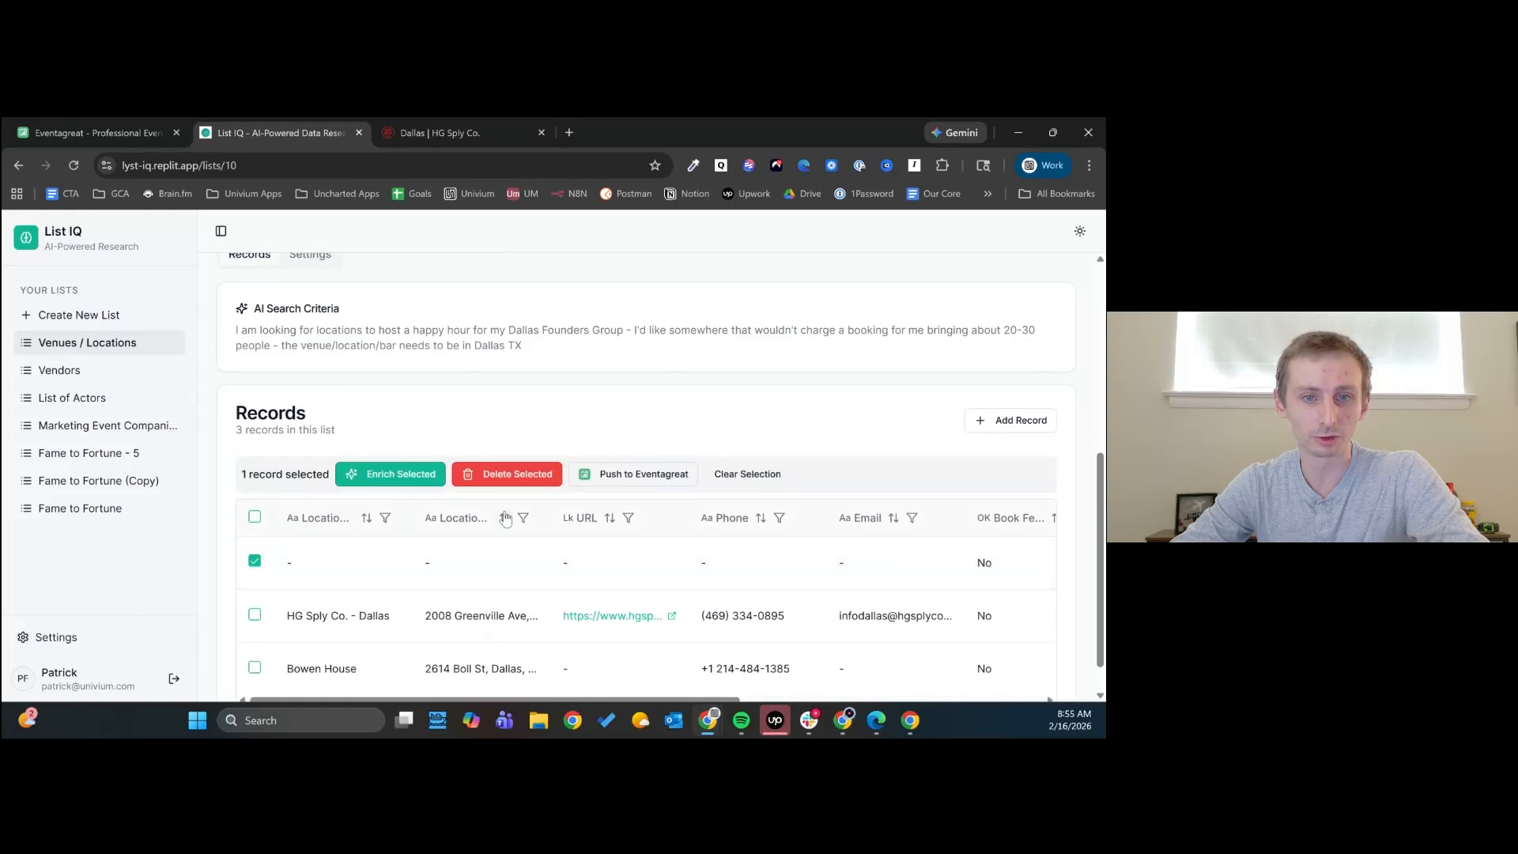
click(498, 475)
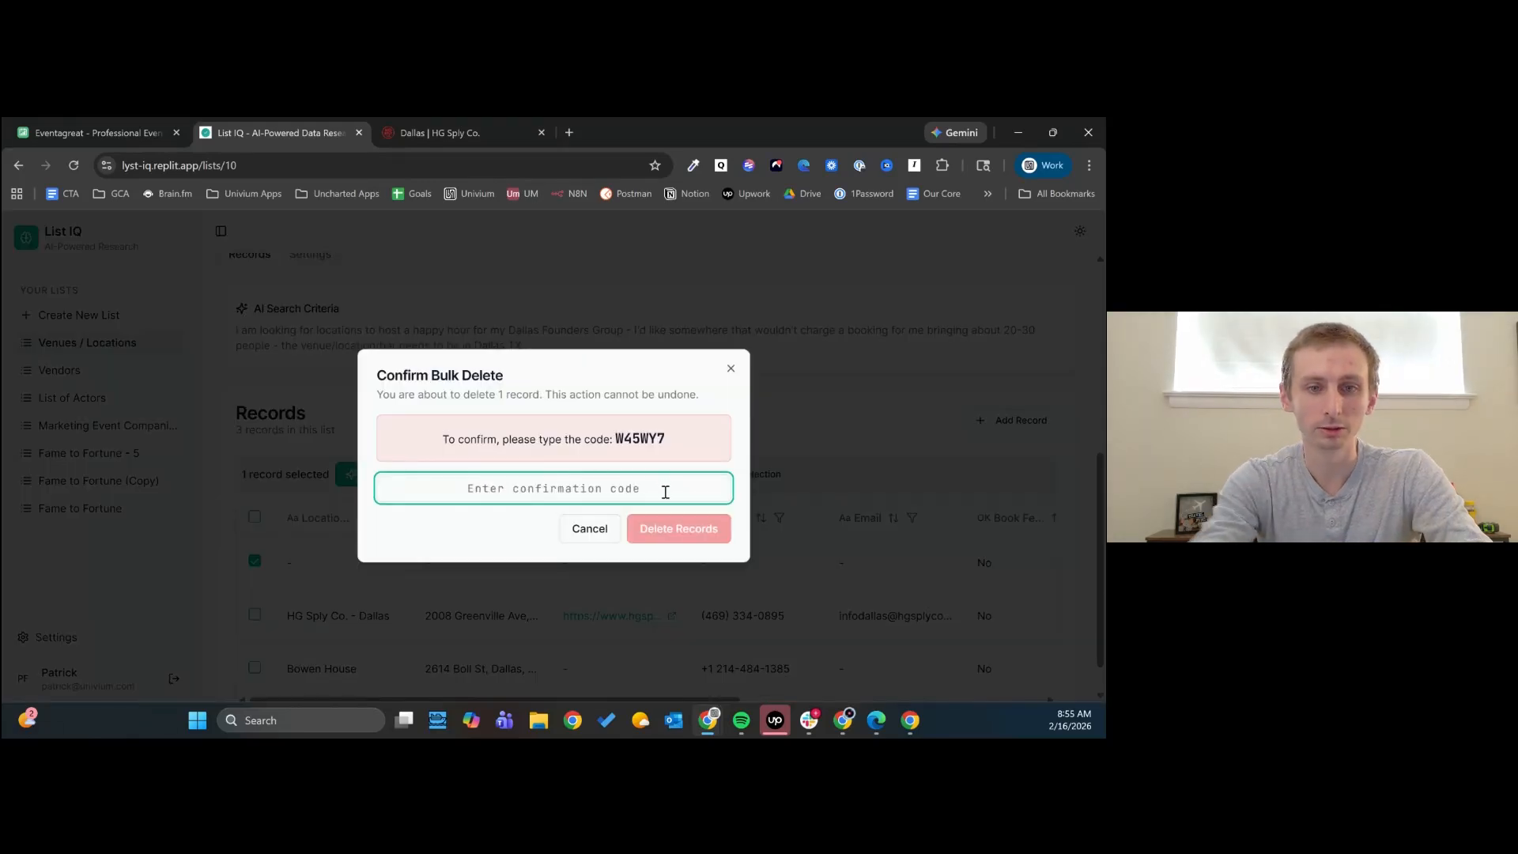
click(595, 526)
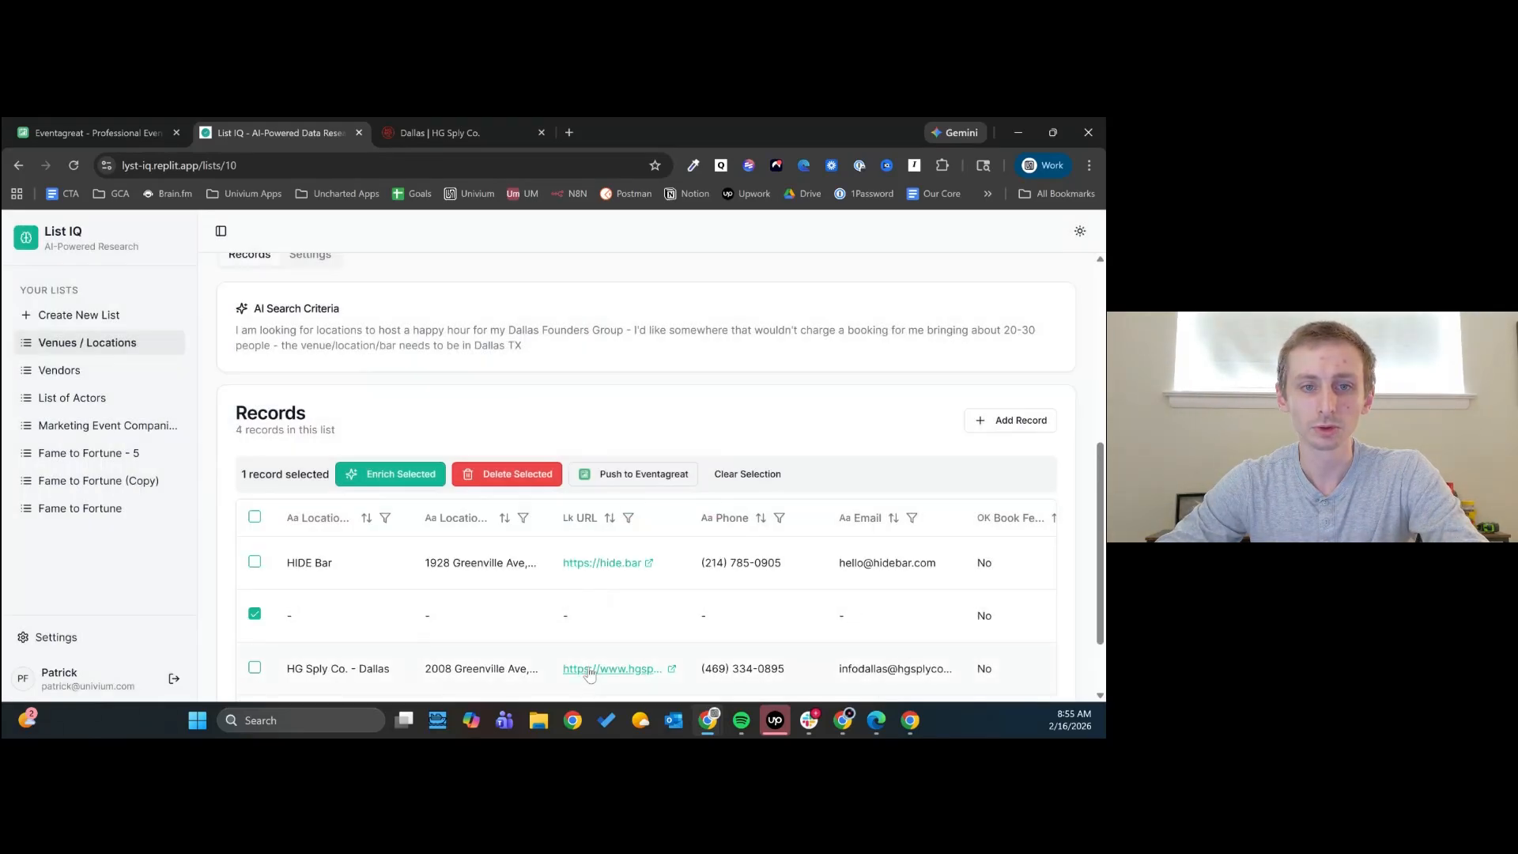
- Delete the blank venue record individually from the Venues / Locations records and confirm the deletion
scroll(576, 667, down, 1)
drag(572, 658, 982, 633)
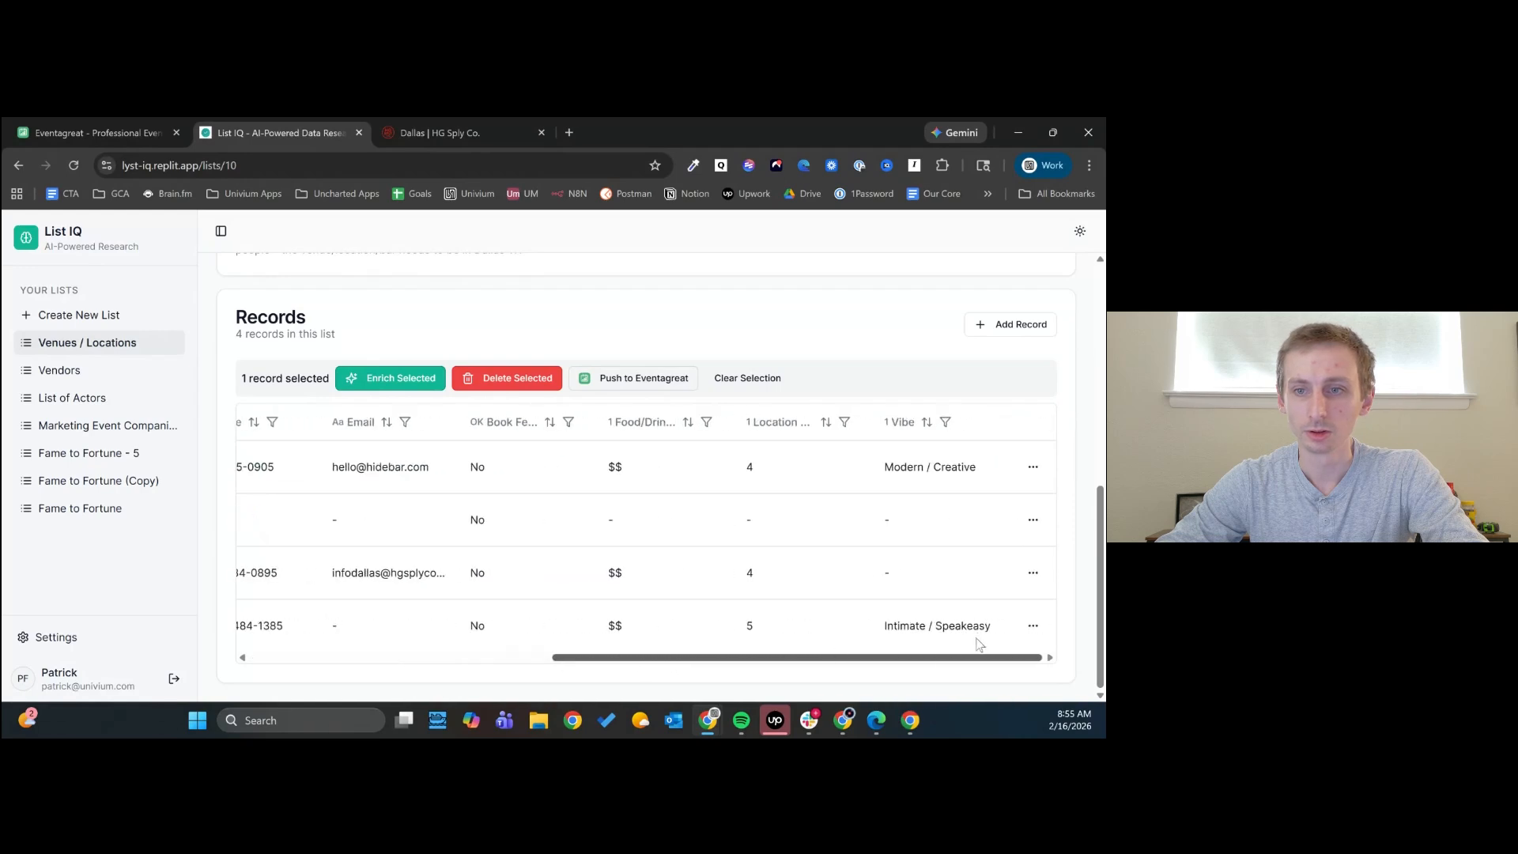
click(1032, 520)
click(949, 584)
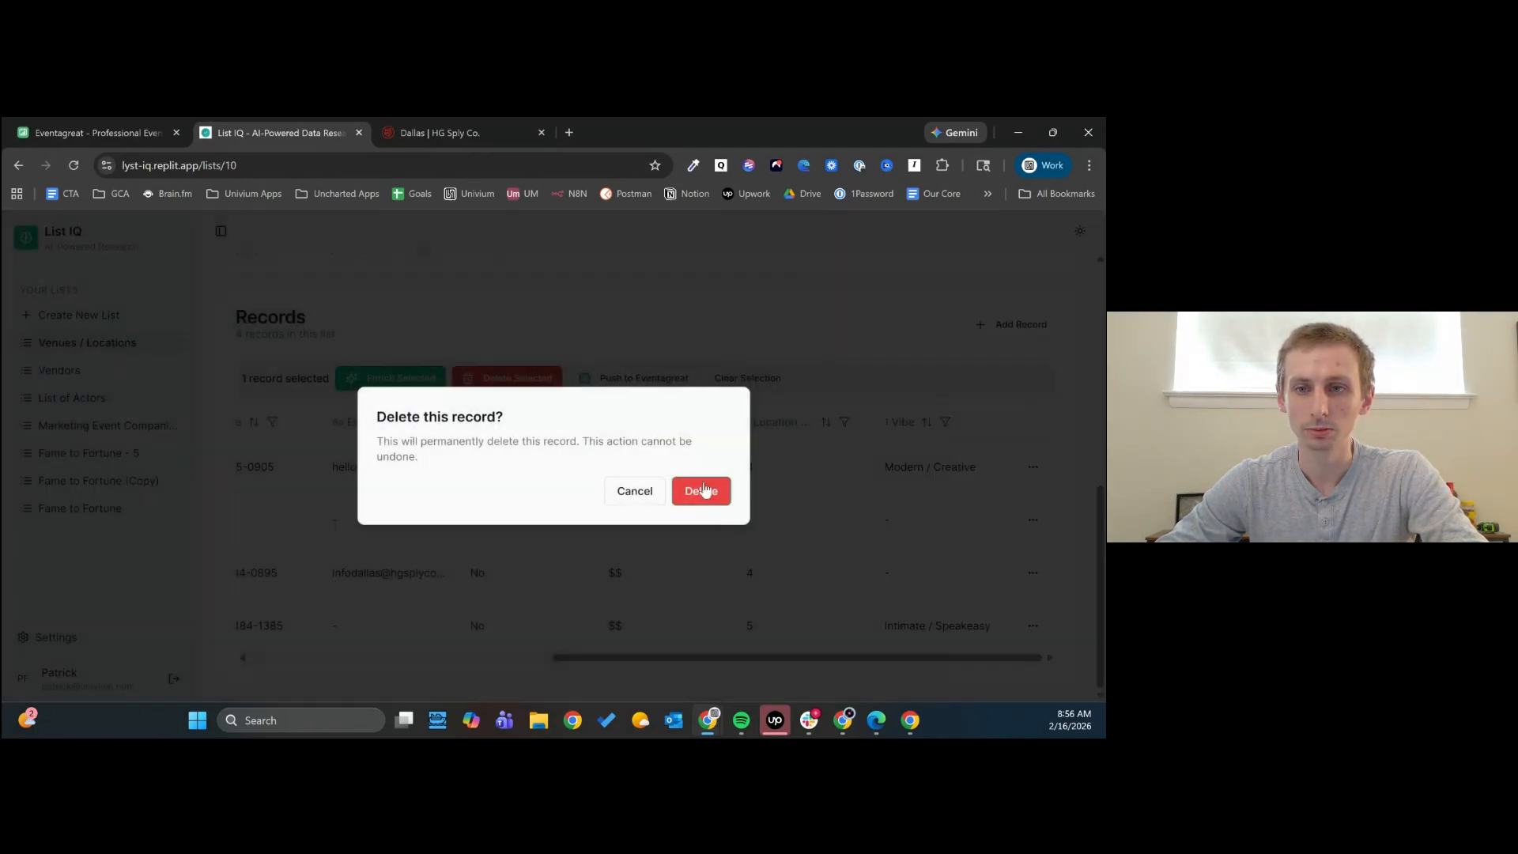
click(702, 490)
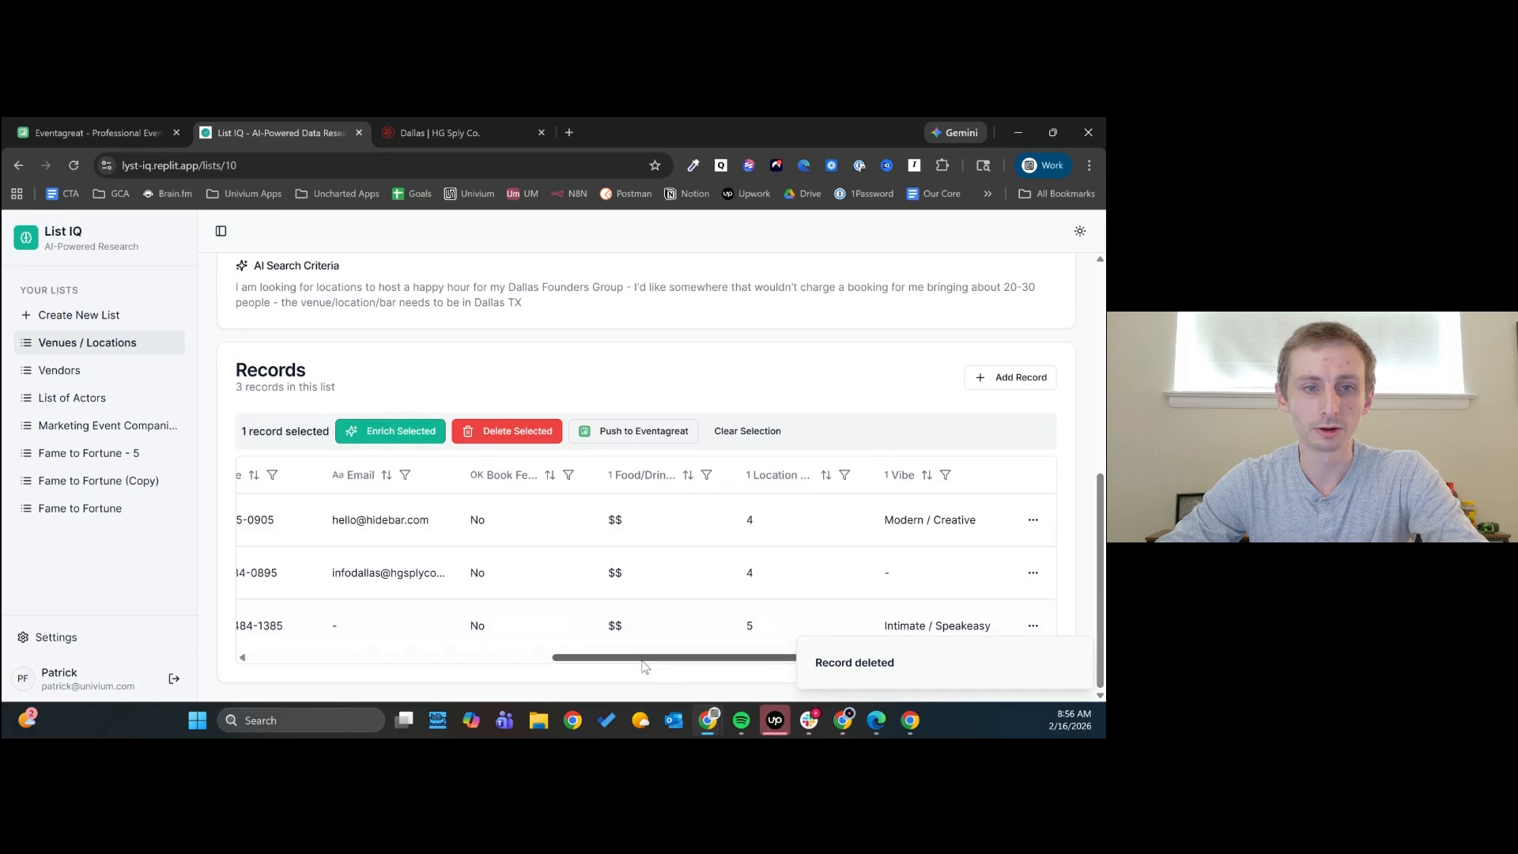
- Check the AI search progress and the new venue records, and widen the Vibe column to fit its full values
scroll(427, 503, up, 5)
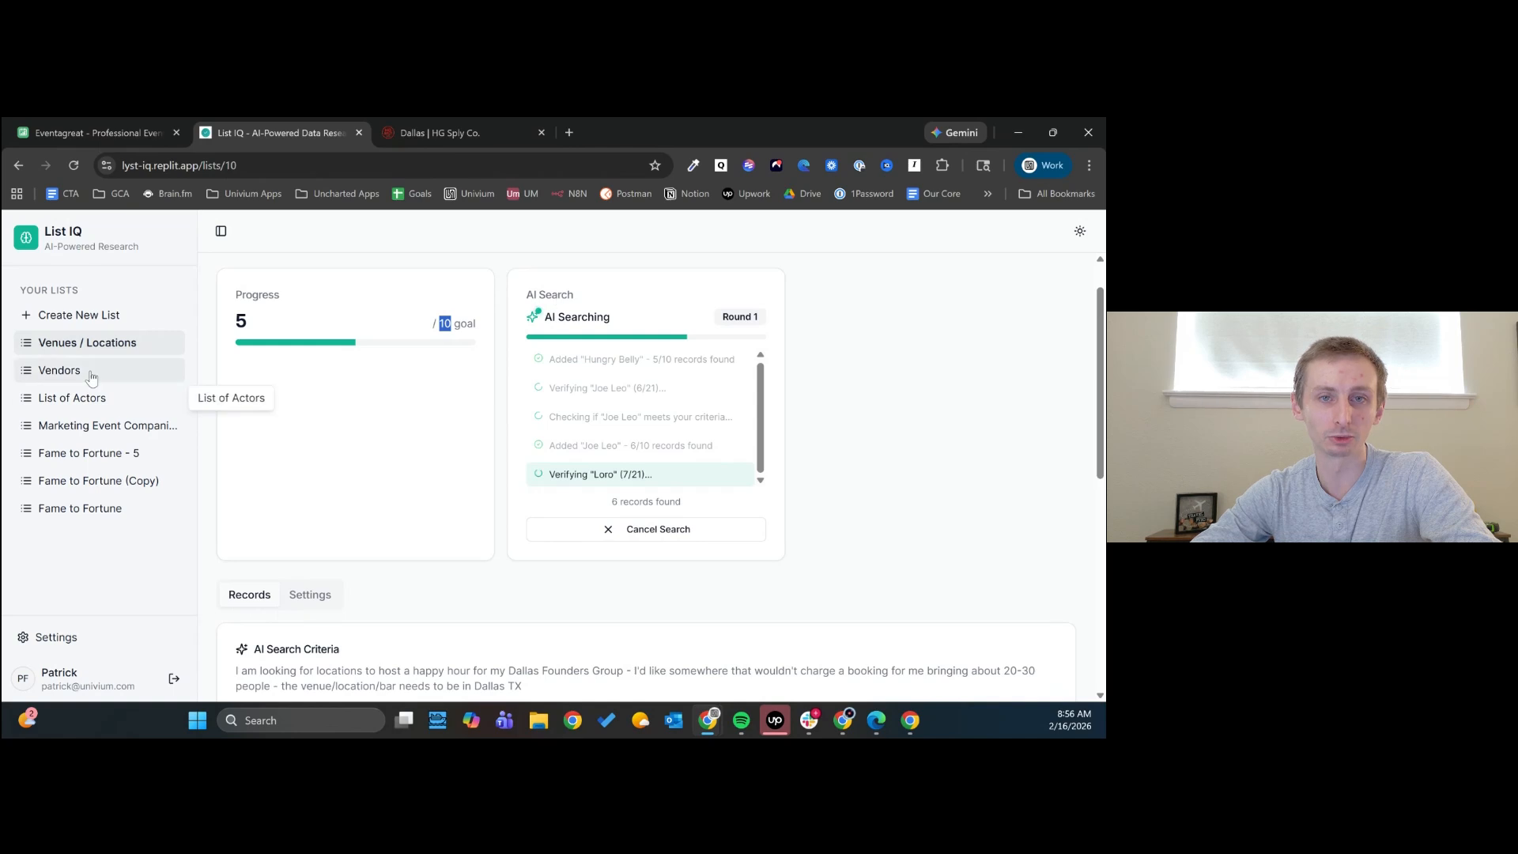
scroll(735, 450, down, 6)
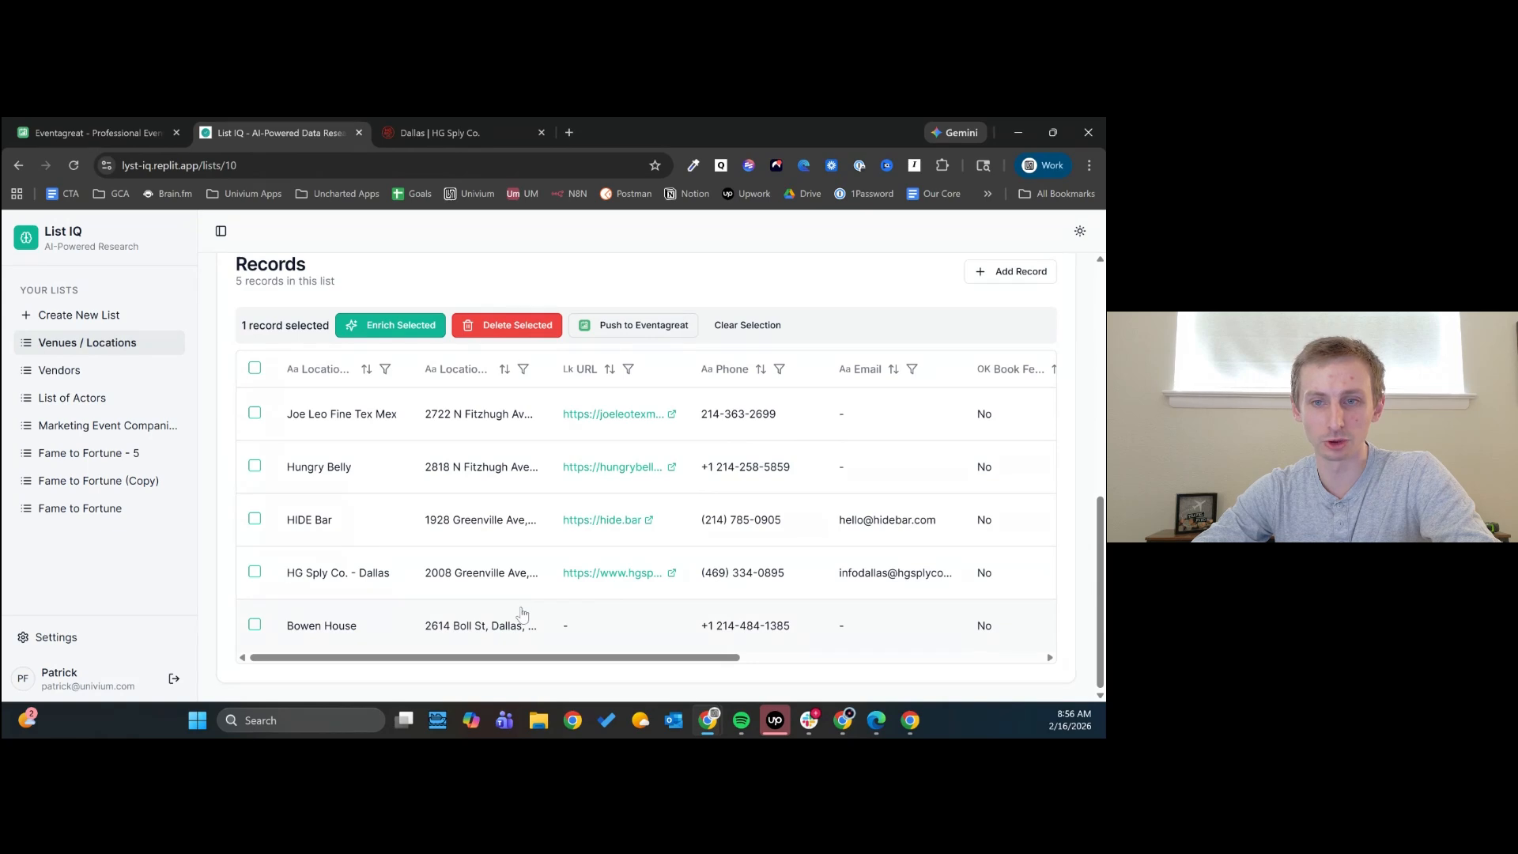
drag(630, 664, 950, 659)
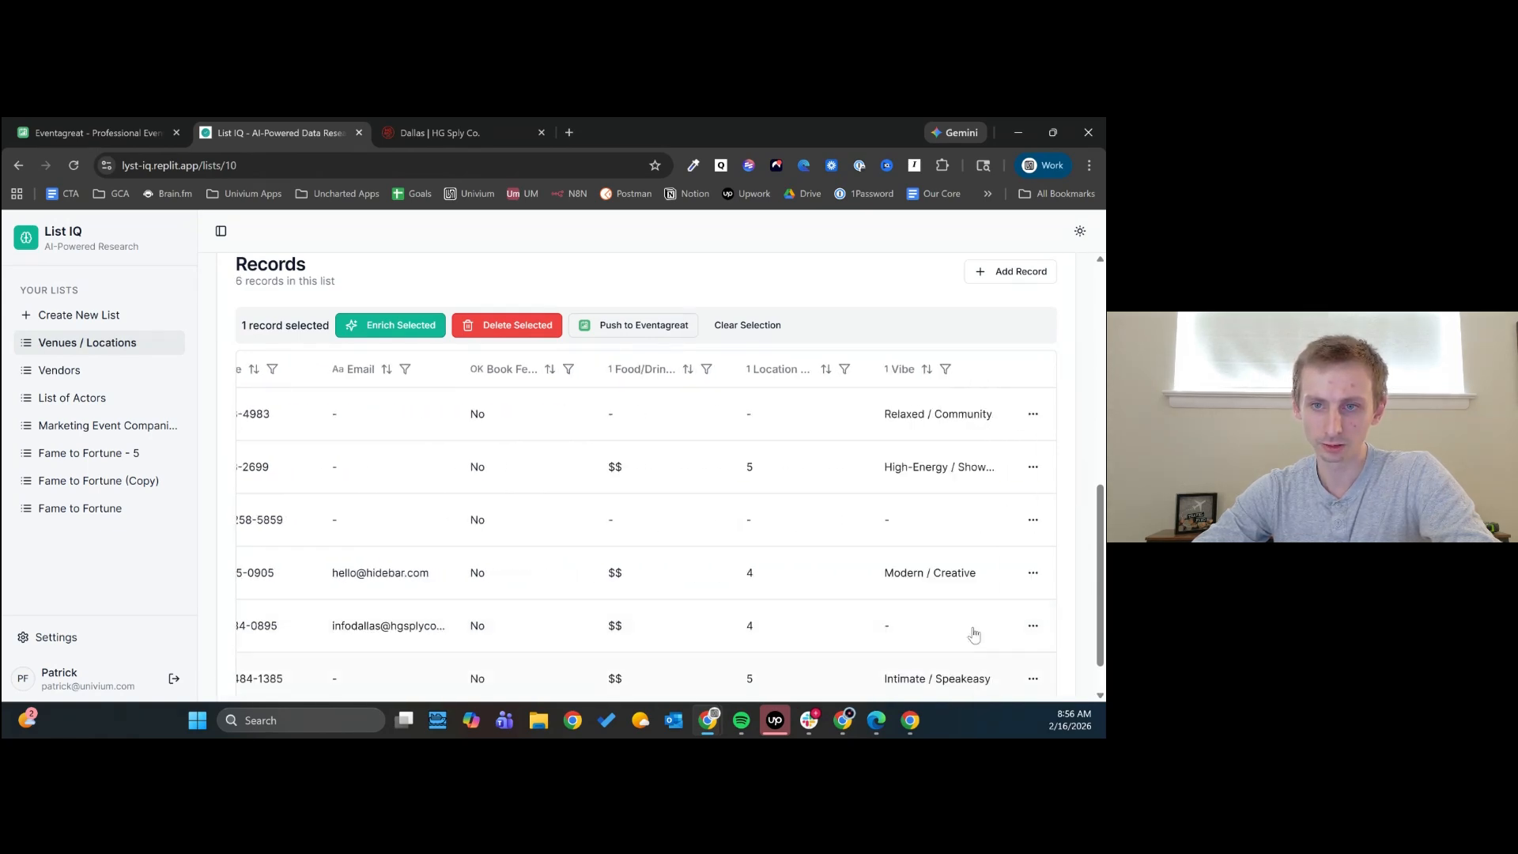
scroll(974, 606, down, 2)
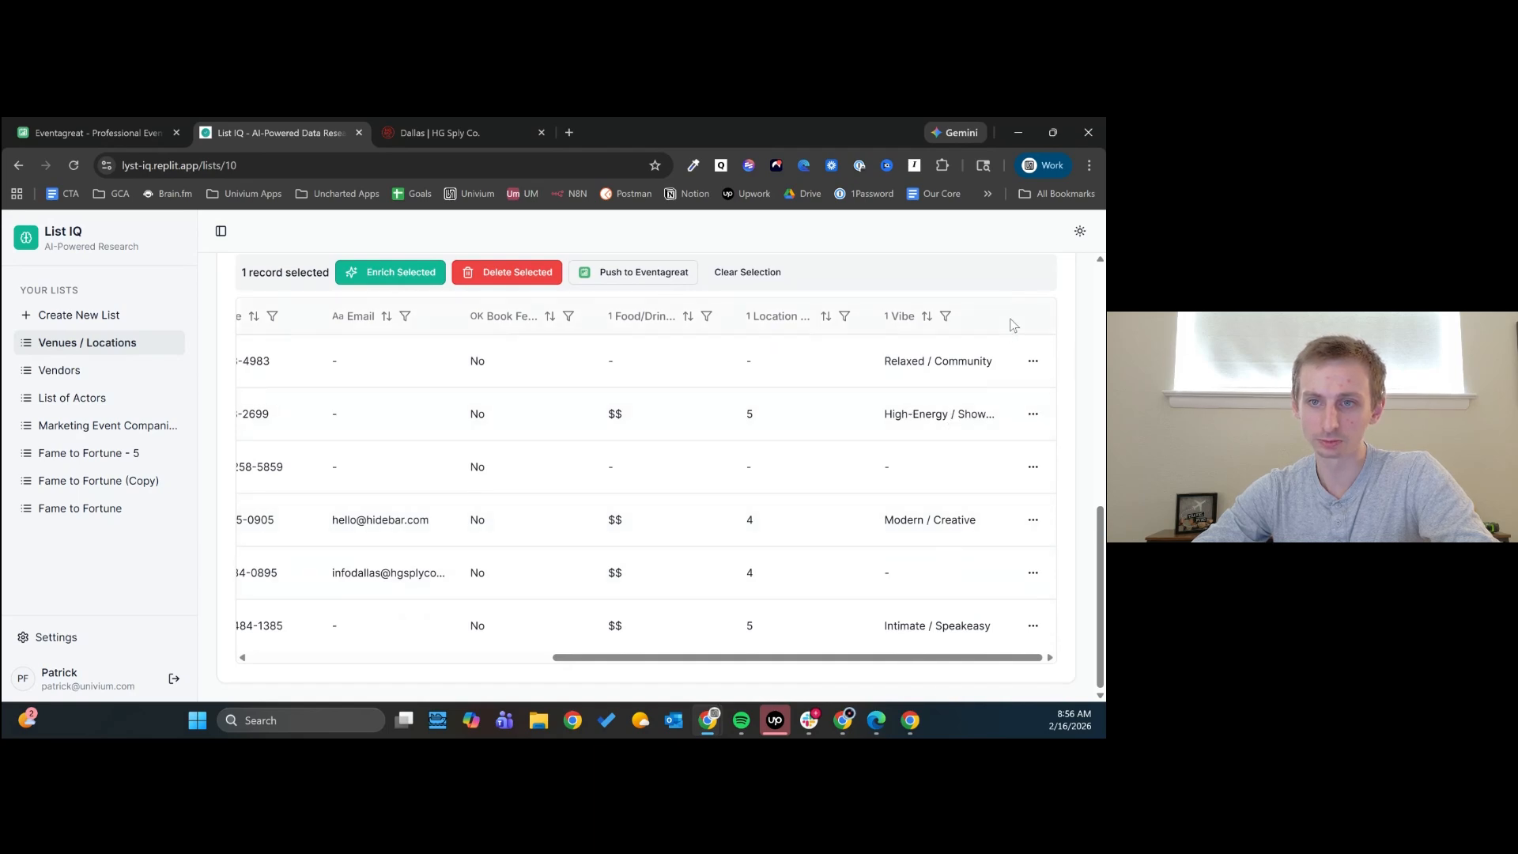
drag(1008, 317, 1044, 316)
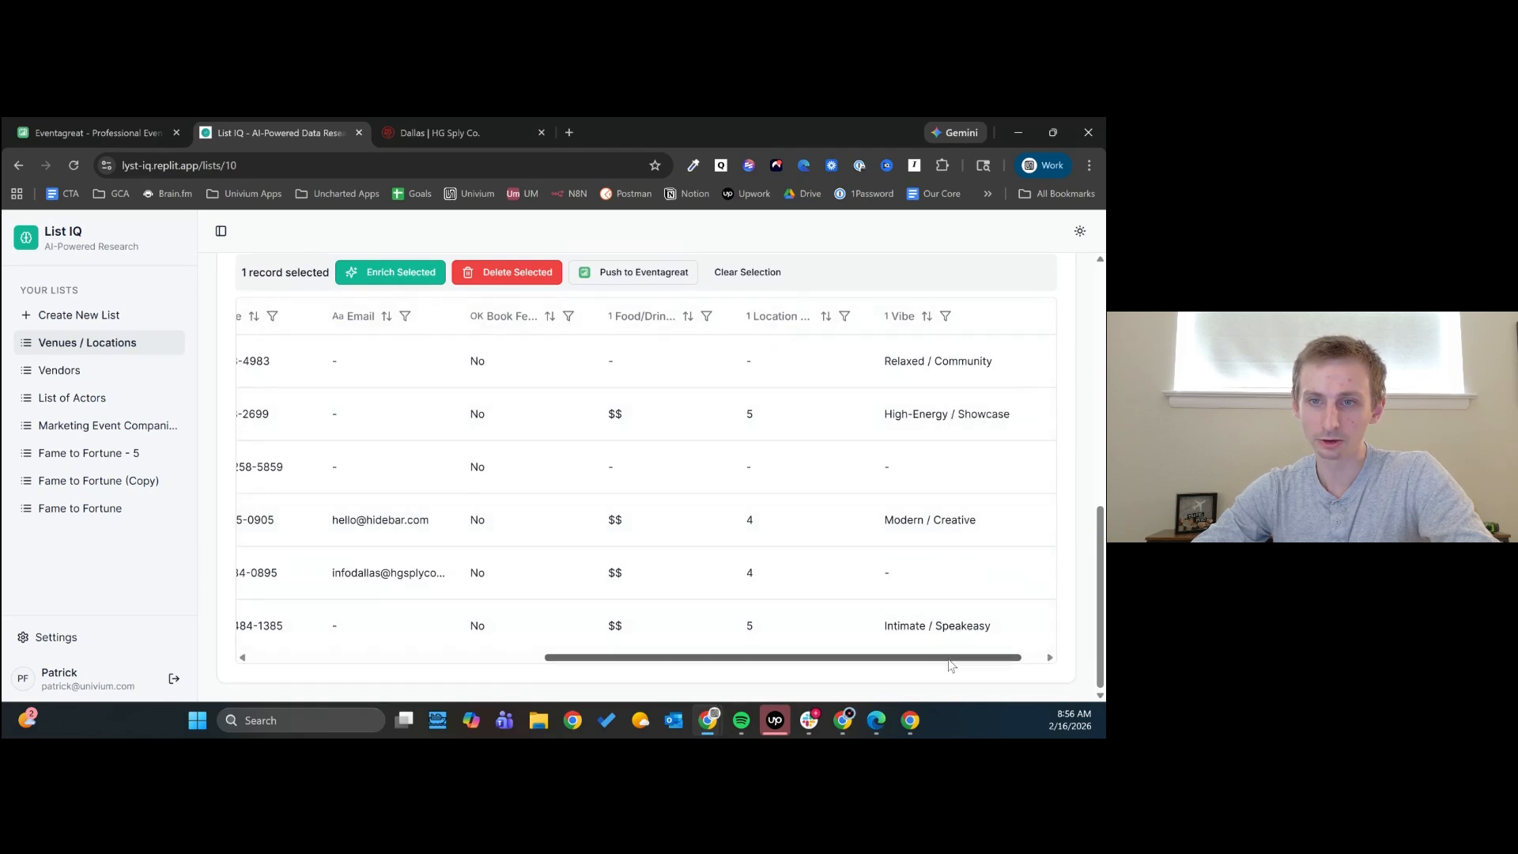
- Look through the Joe Leo Fine Tex Mex website from its record, and return to the venue records with the record details closed
drag(949, 663, 620, 667)
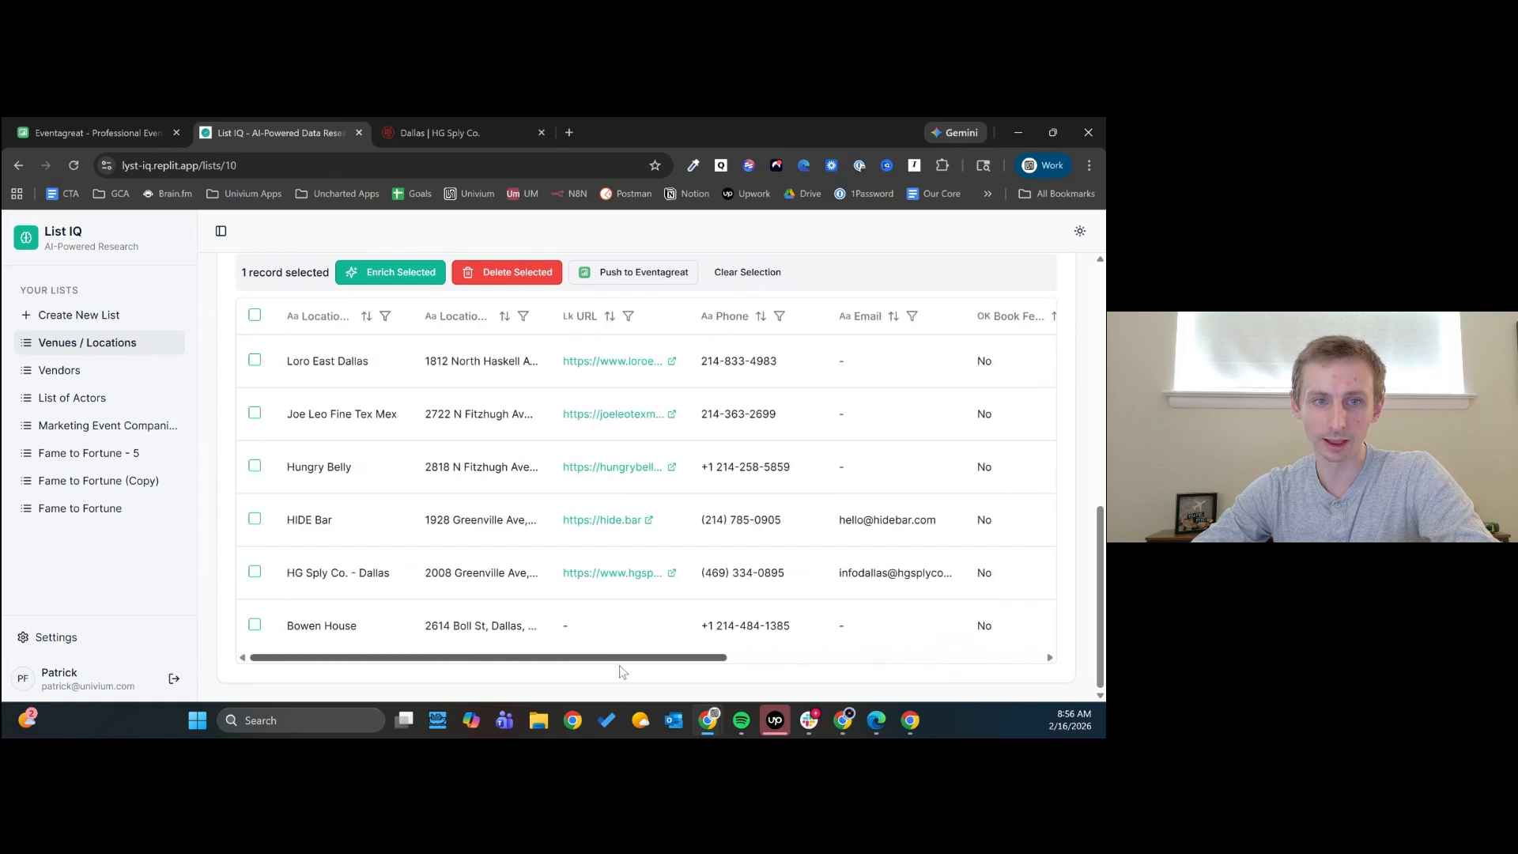
scroll(609, 442, up, 1)
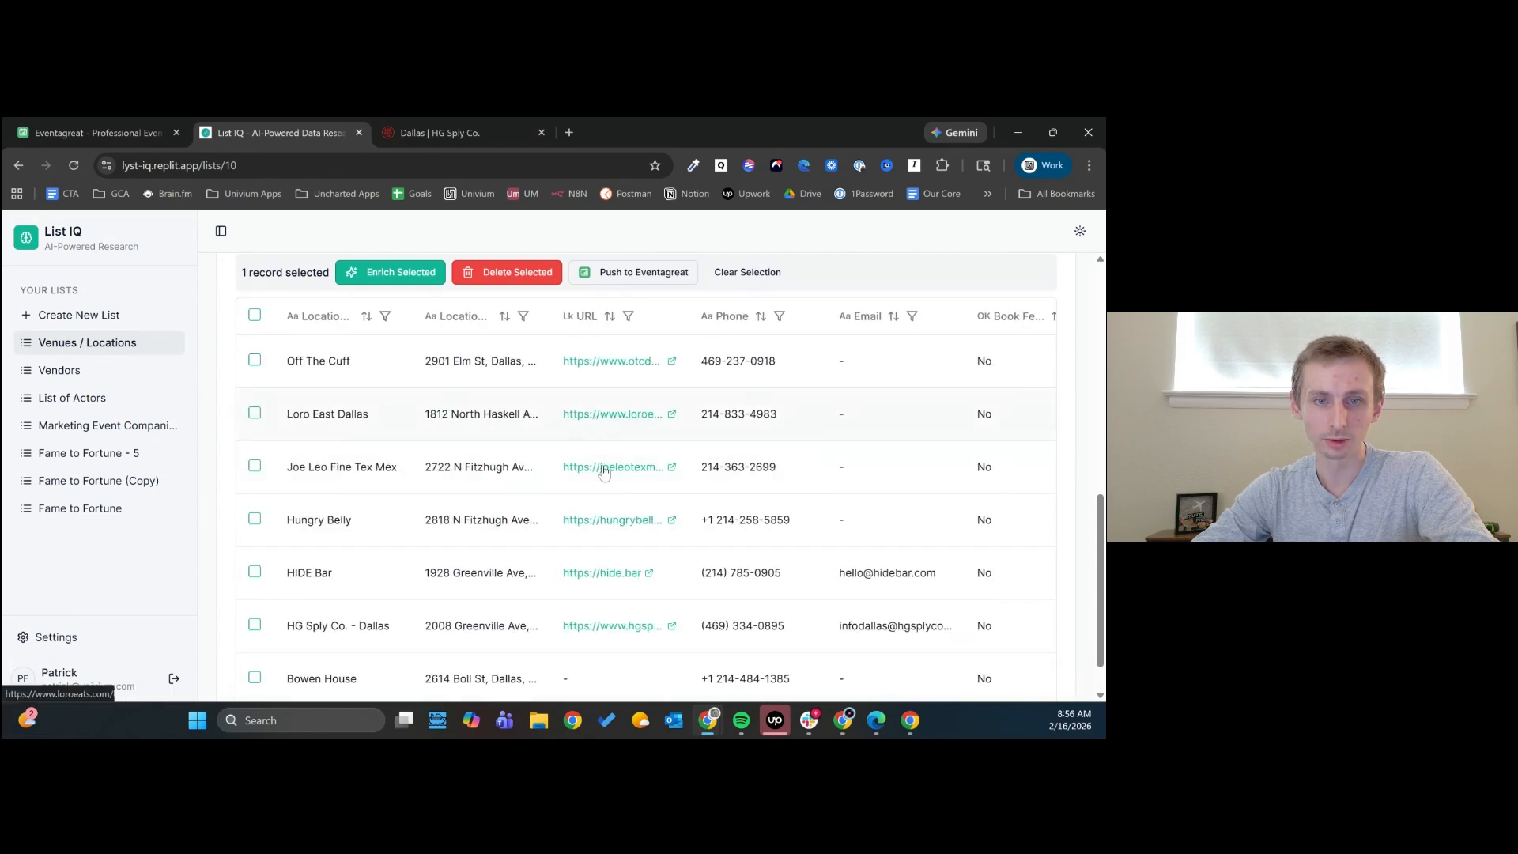
click(606, 469)
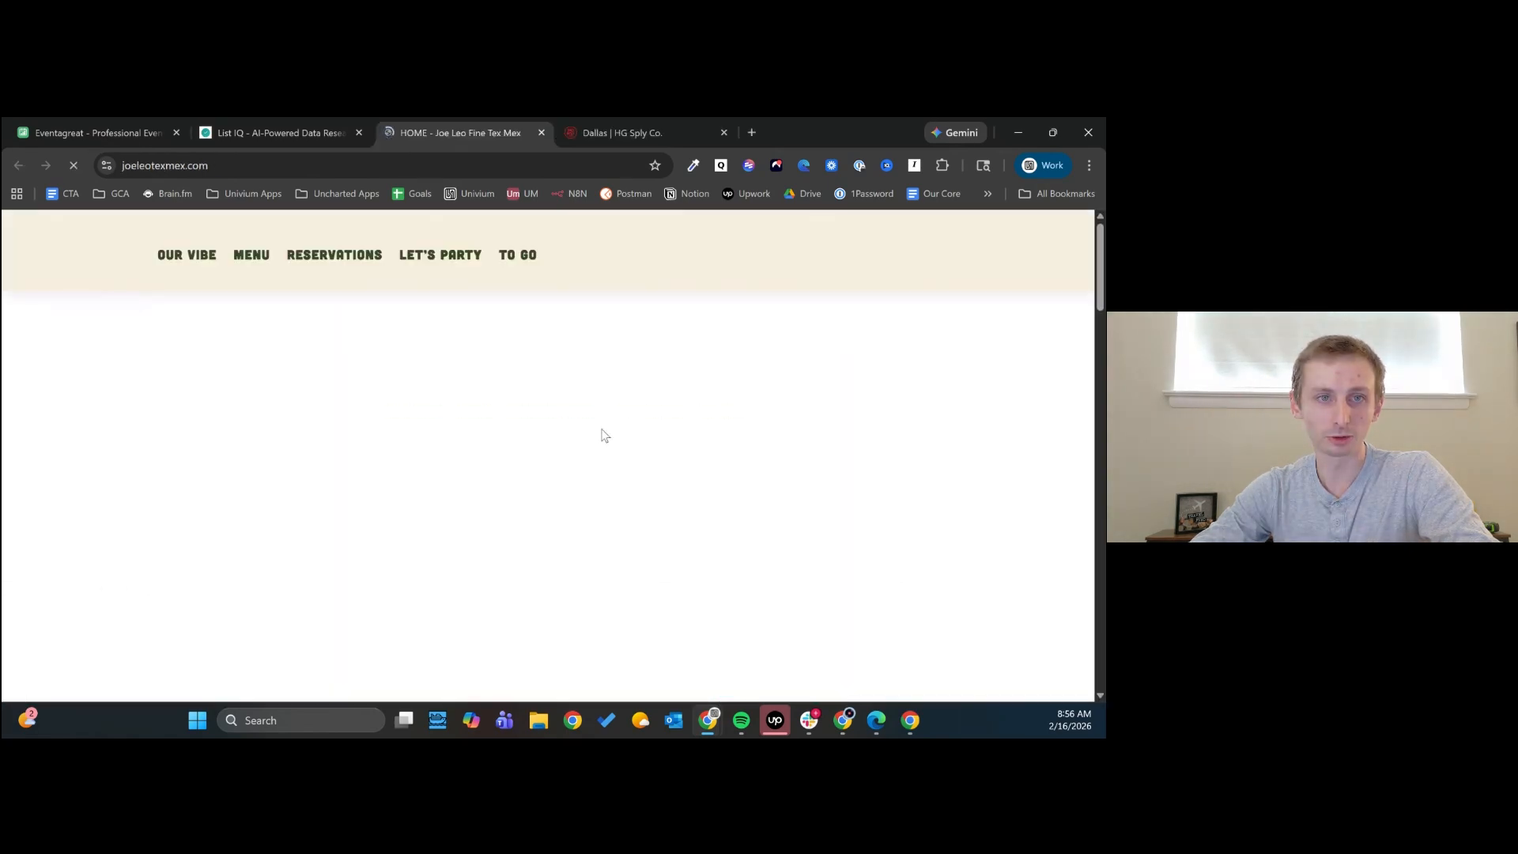
scroll(601, 428, down, 3)
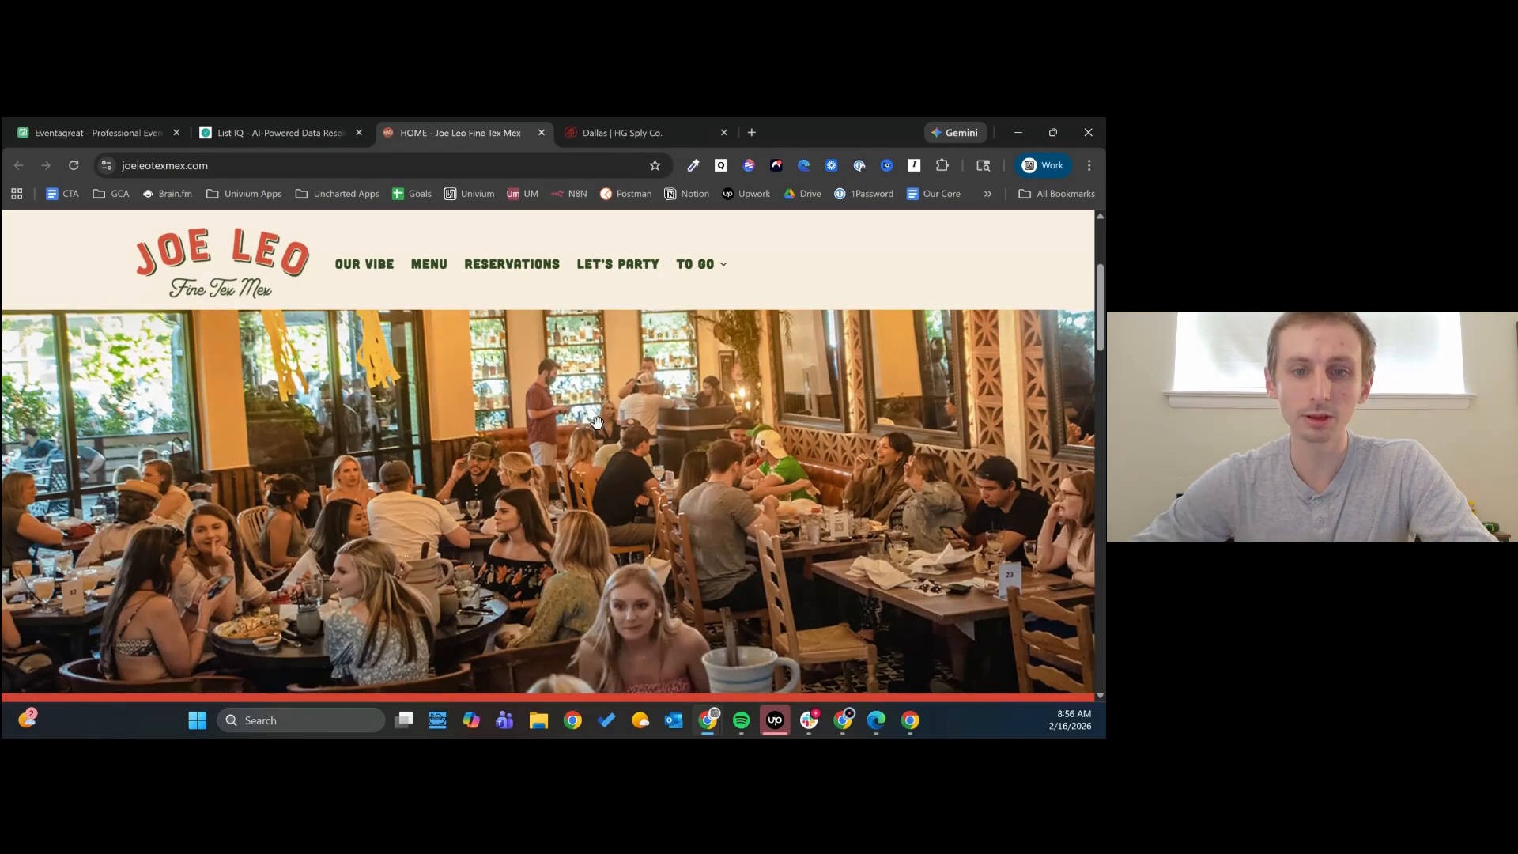
scroll(592, 431, down, 3)
scroll(589, 432, up, 6)
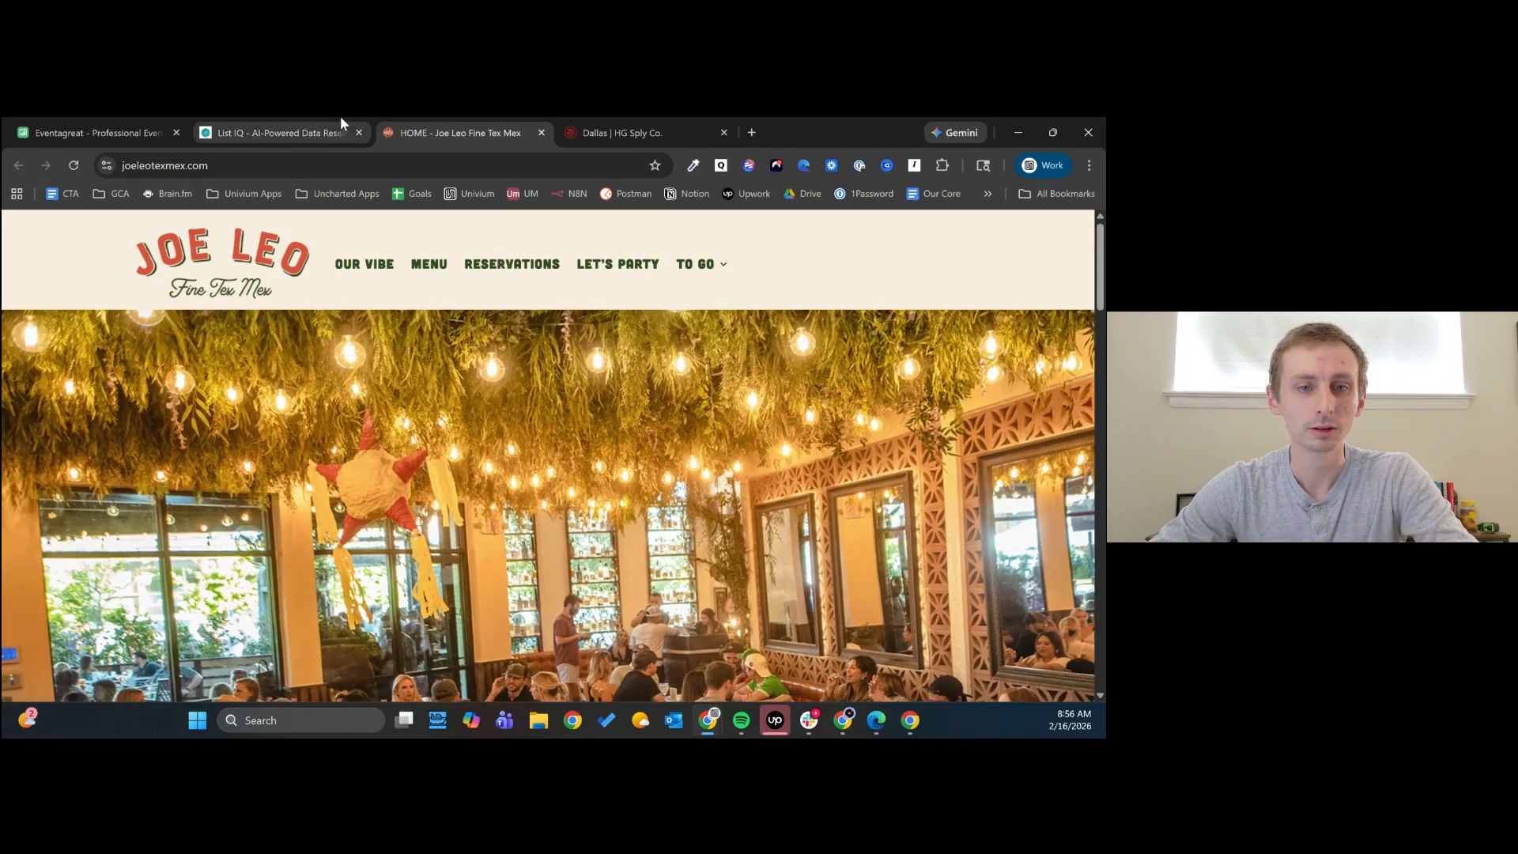
click(329, 118)
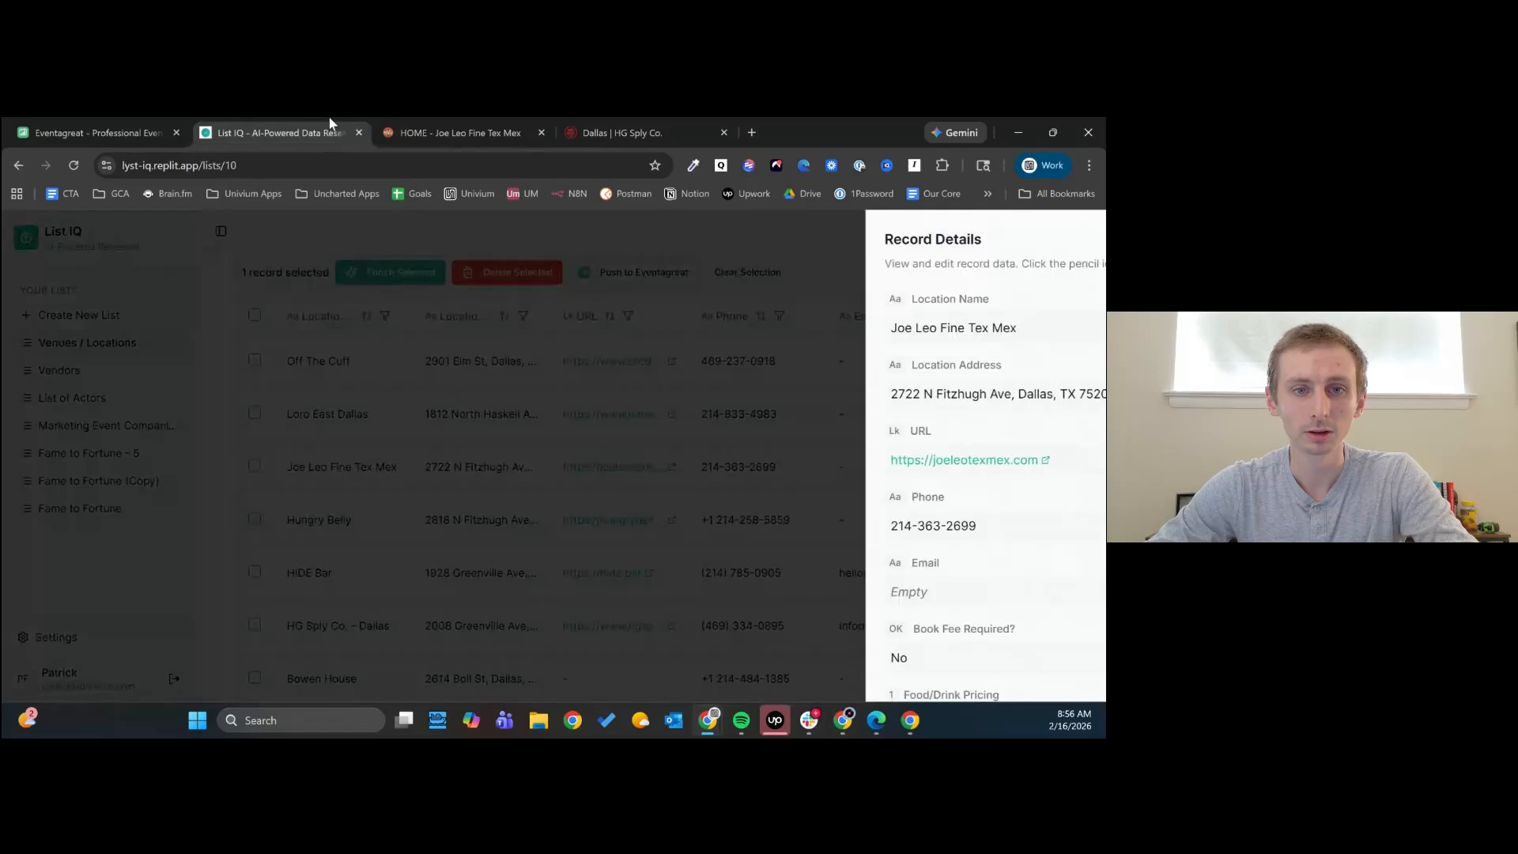
click(639, 415)
- Look through the HIDE Bar website from its record, dismissing the rewards offer, and return to the venue records
scroll(588, 687, down, 1)
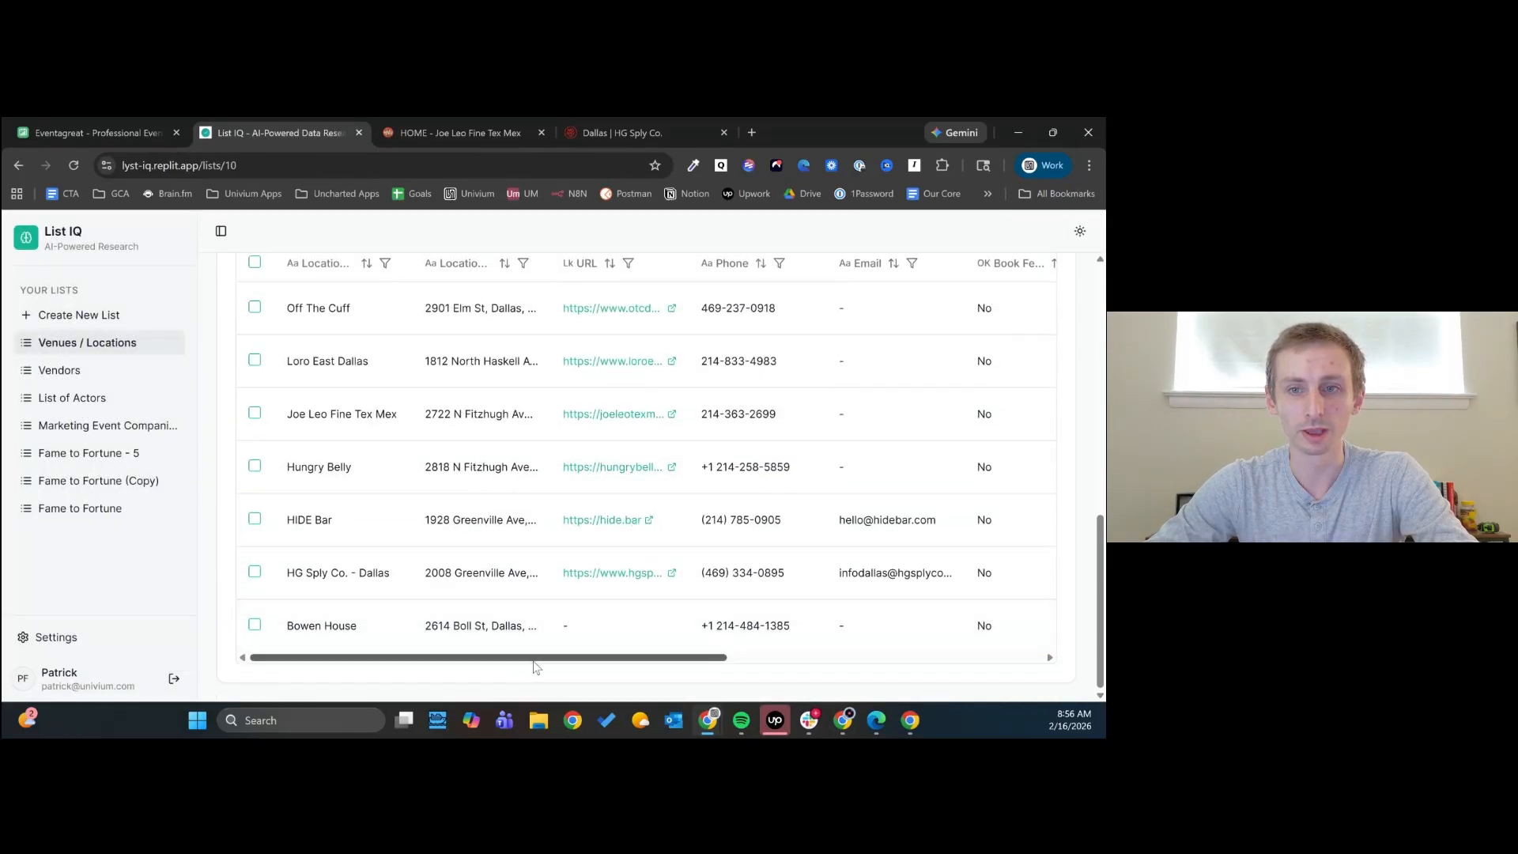
drag(535, 657, 419, 661)
scroll(427, 661, up, 1)
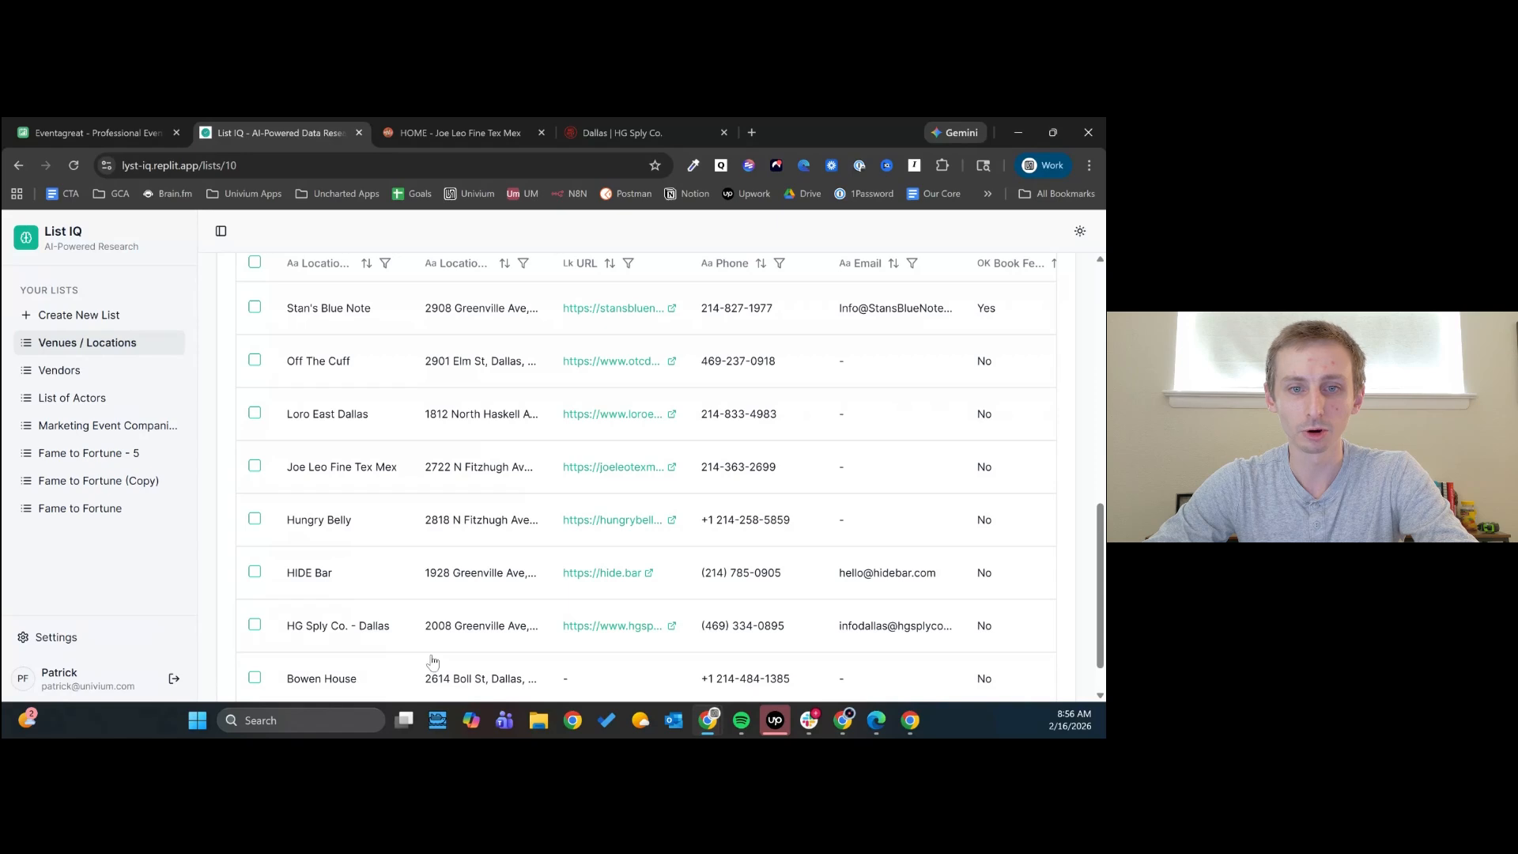
click(628, 573)
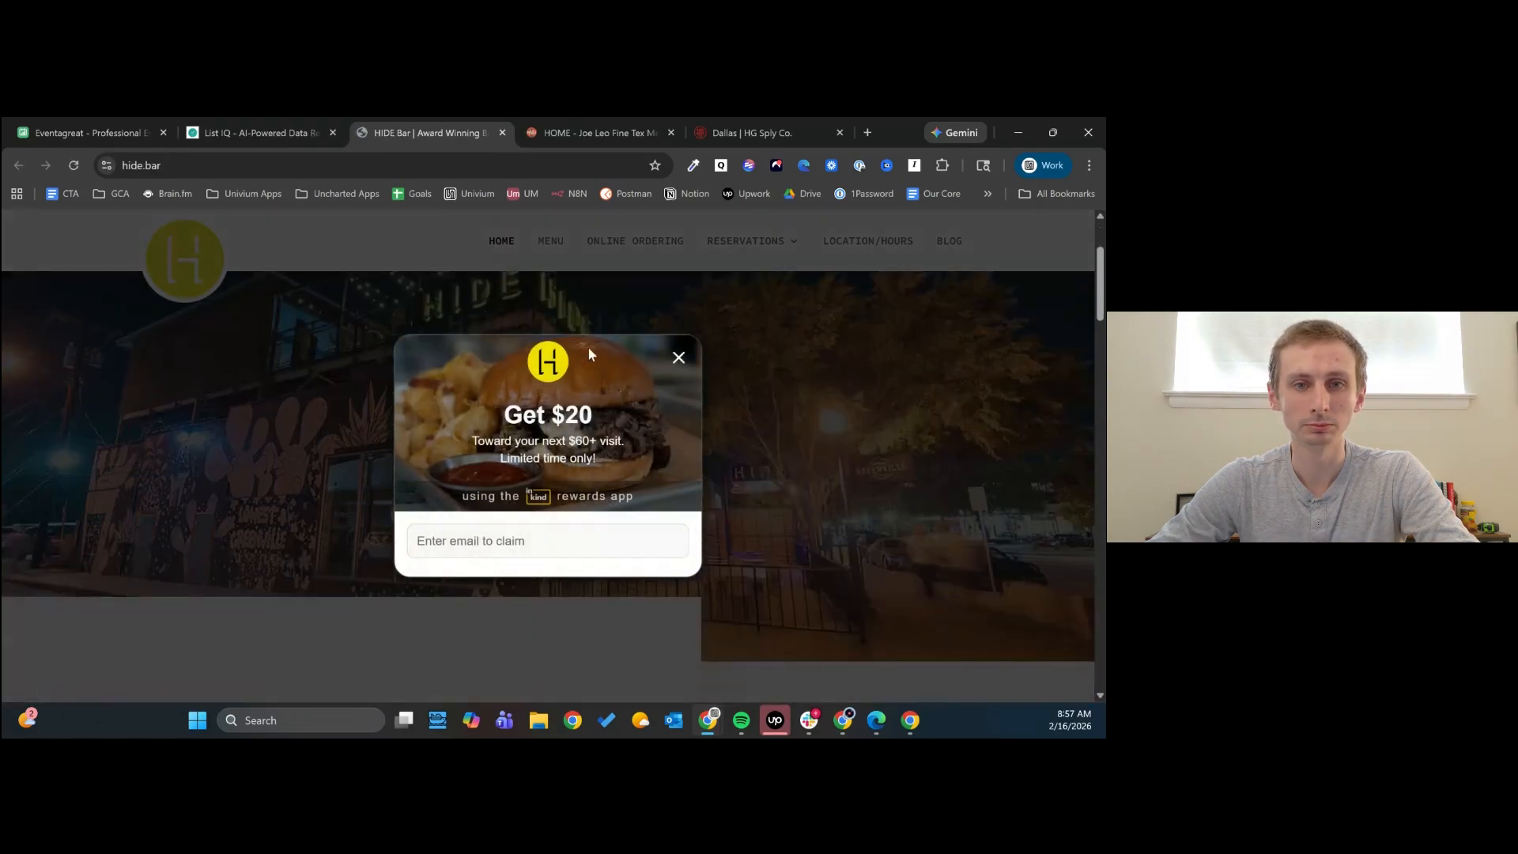
click(679, 357)
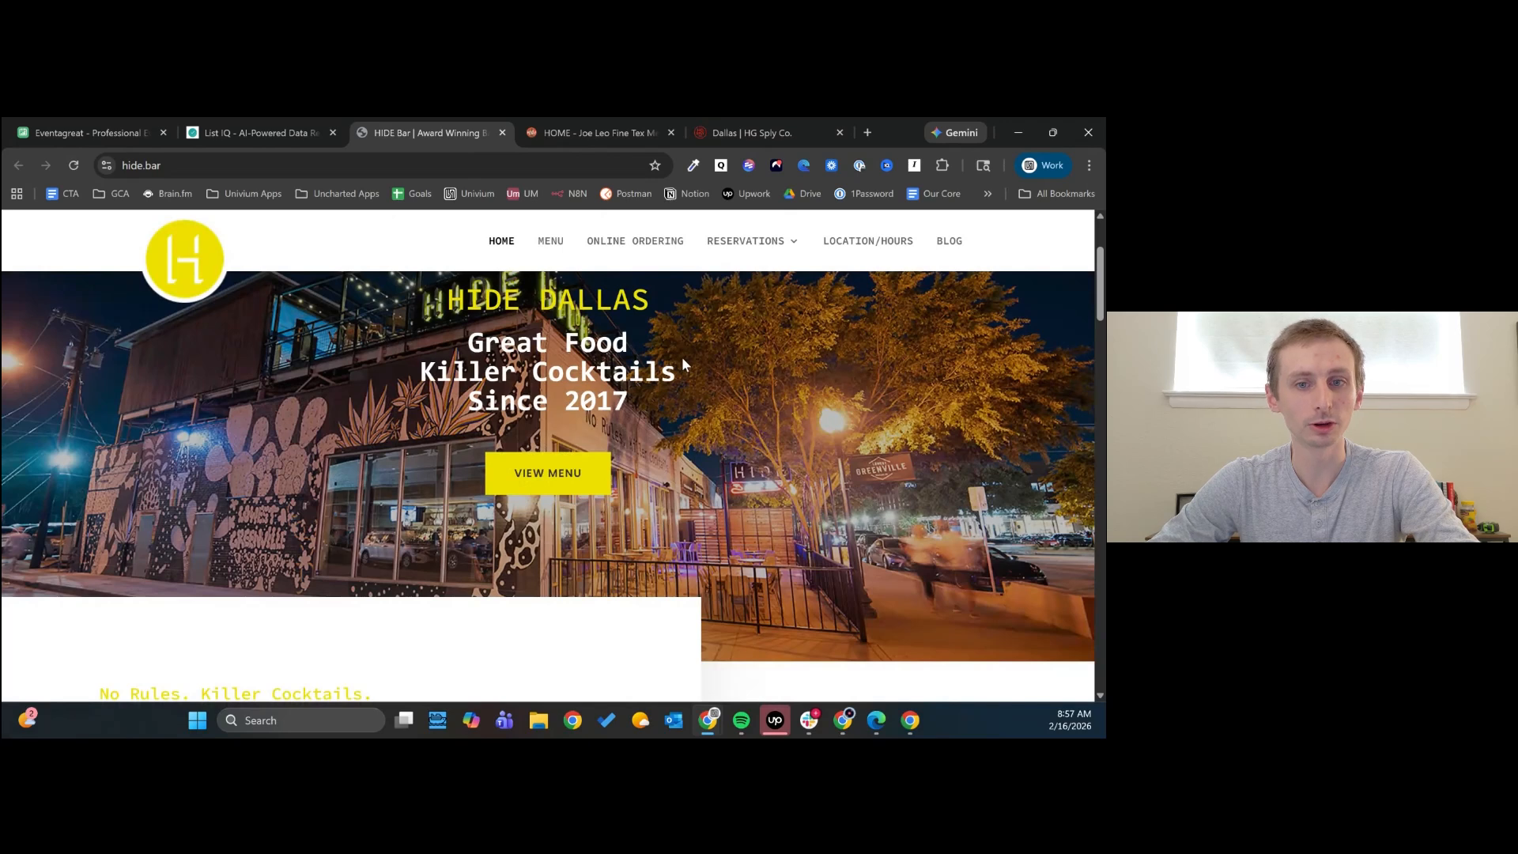
scroll(681, 358, down, 2)
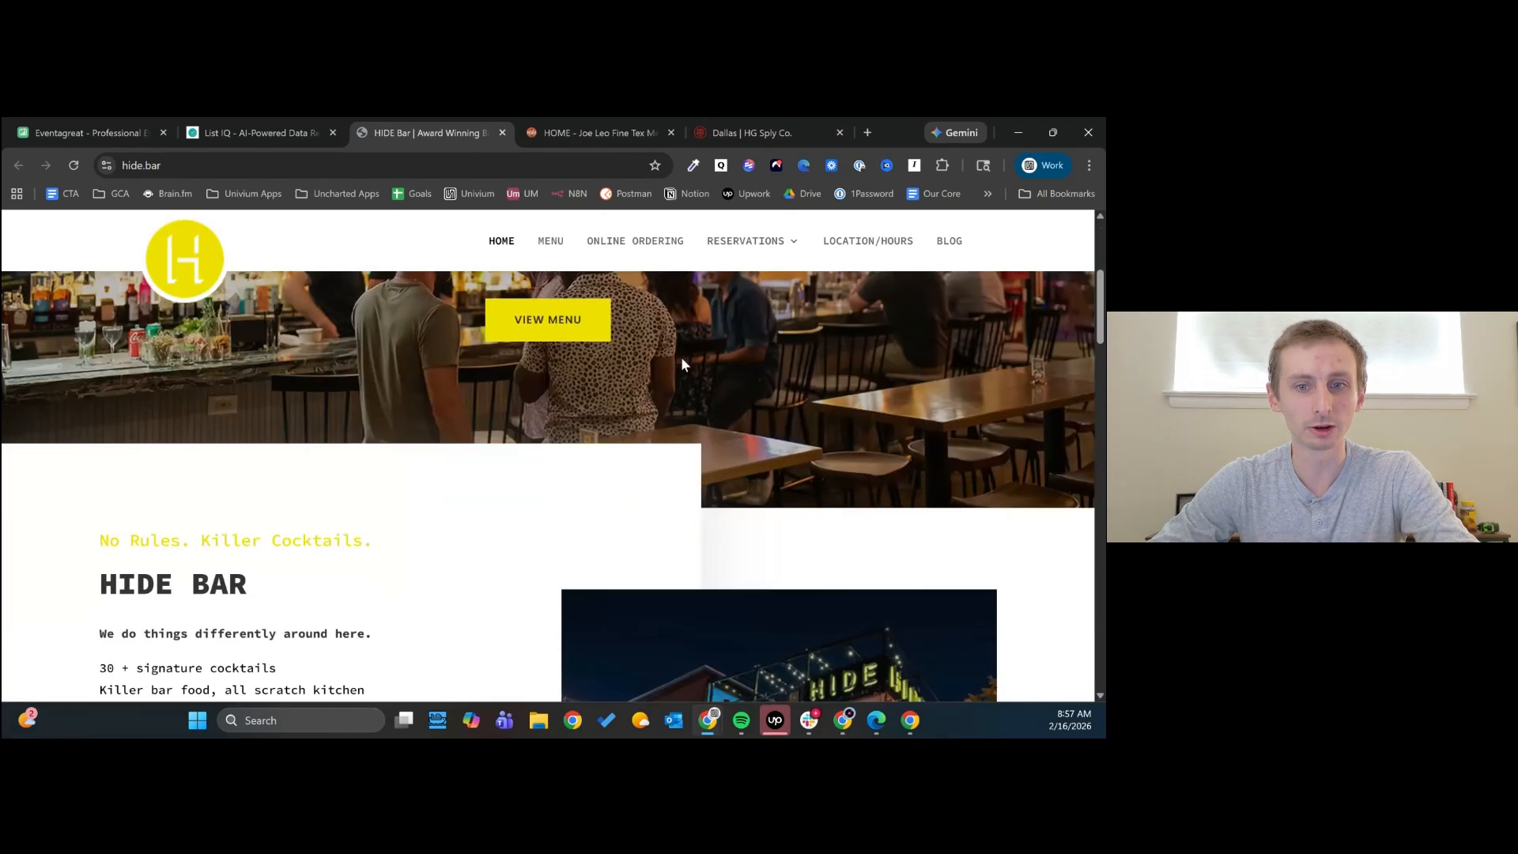
scroll(680, 358, down, 5)
scroll(623, 352, up, 1)
click(248, 127)
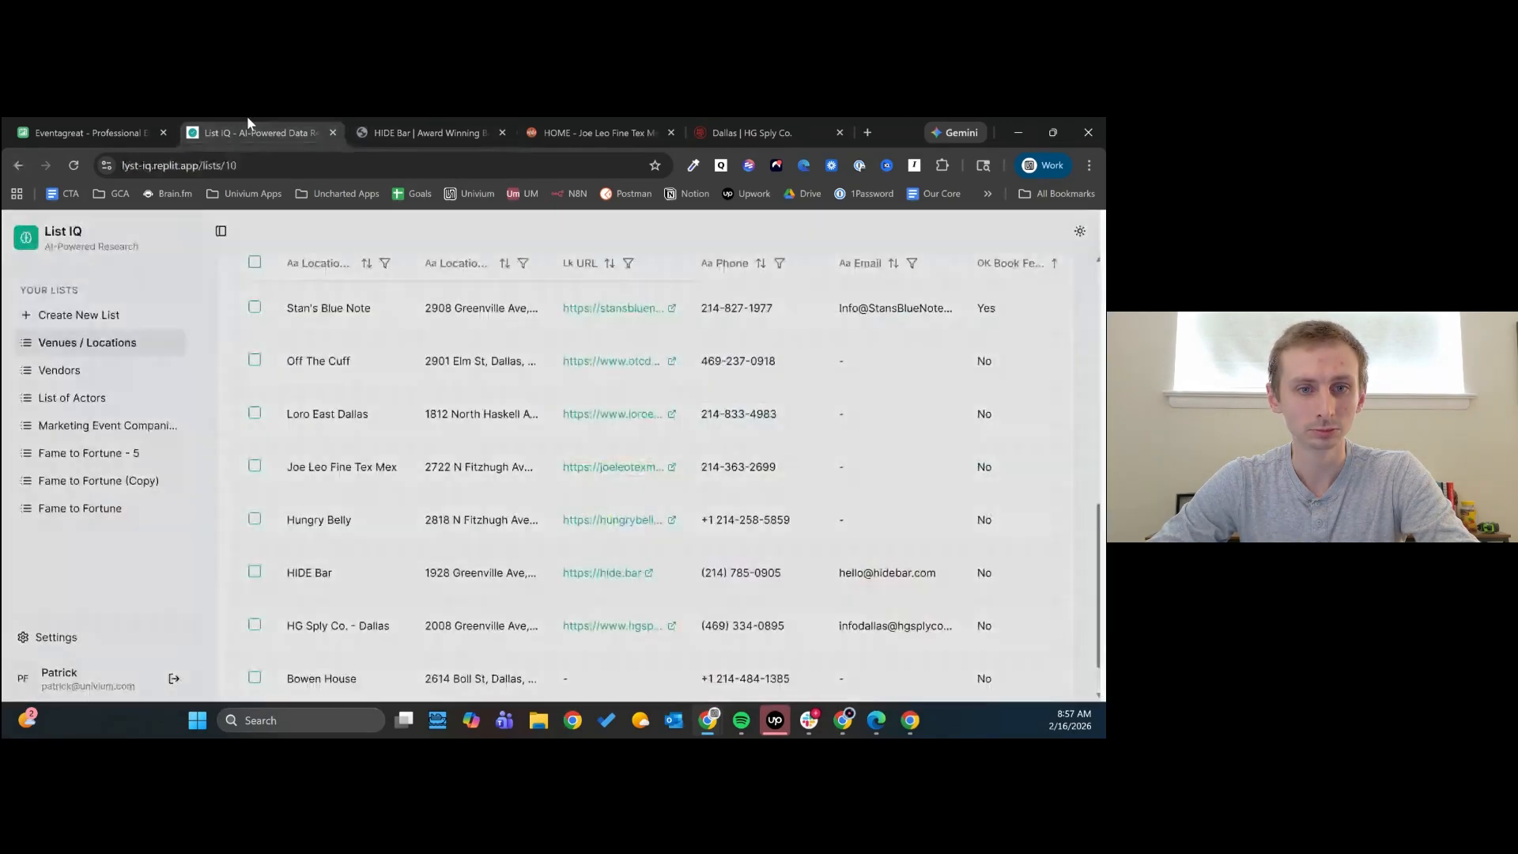
click(471, 437)
- Add a text column named Neighborhood in the Venues / Locations list settings
scroll(423, 568, up, 1)
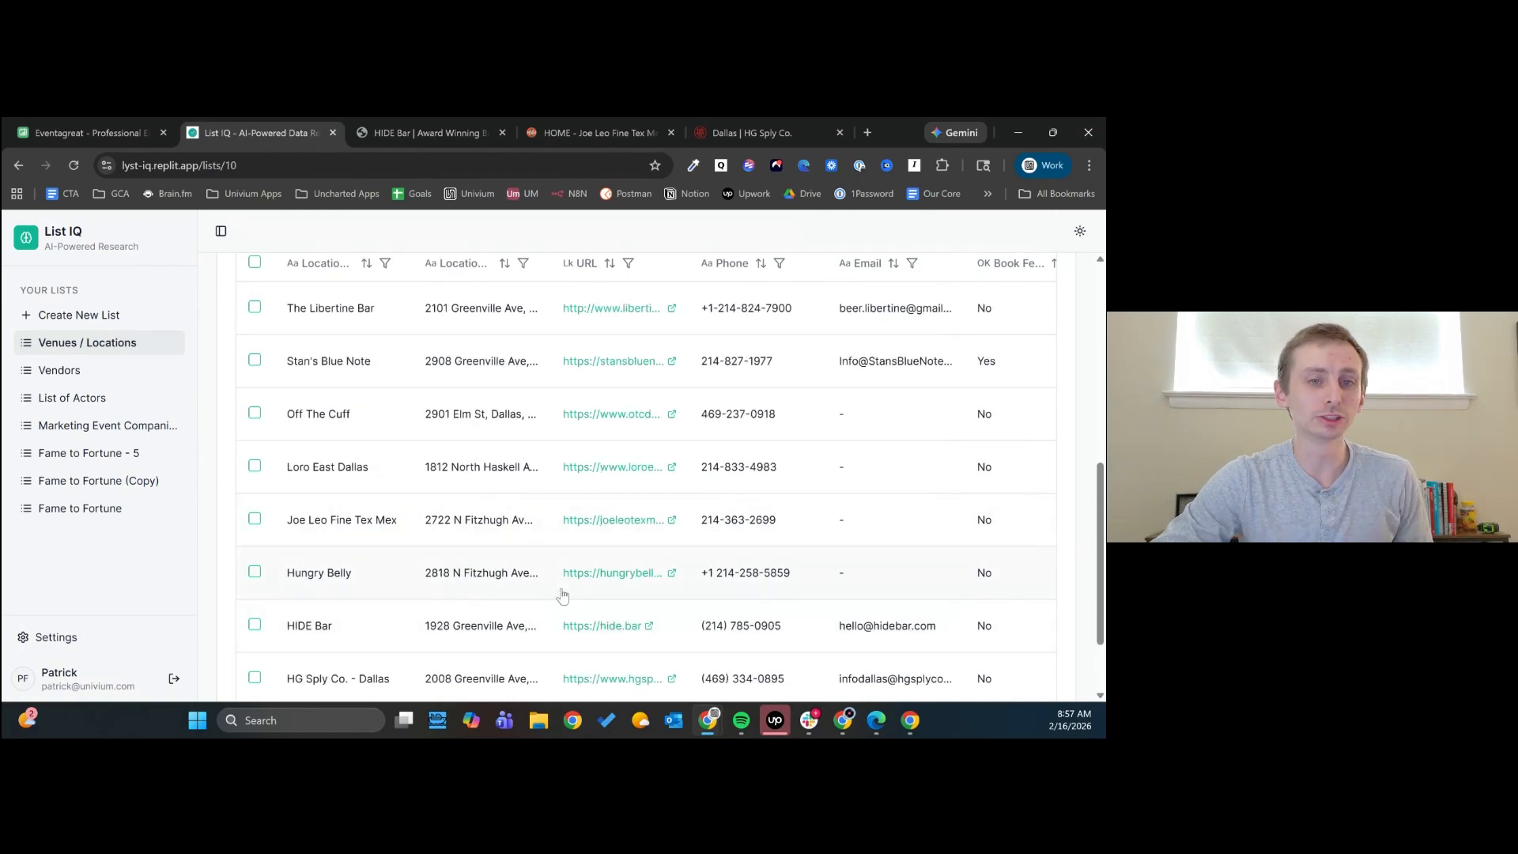
scroll(562, 594, up, 4)
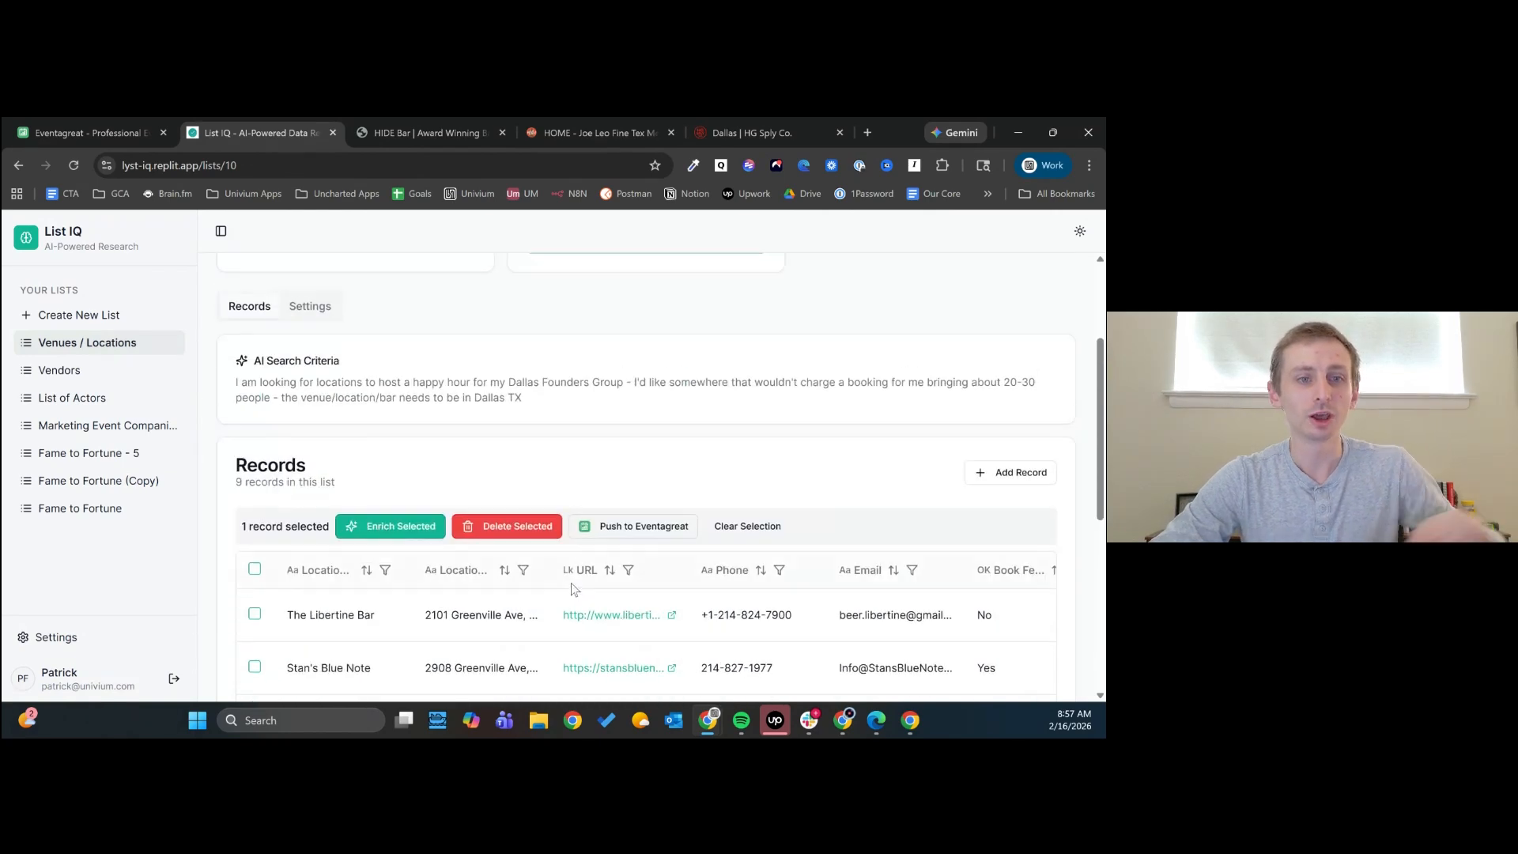
scroll(431, 554, up, 2)
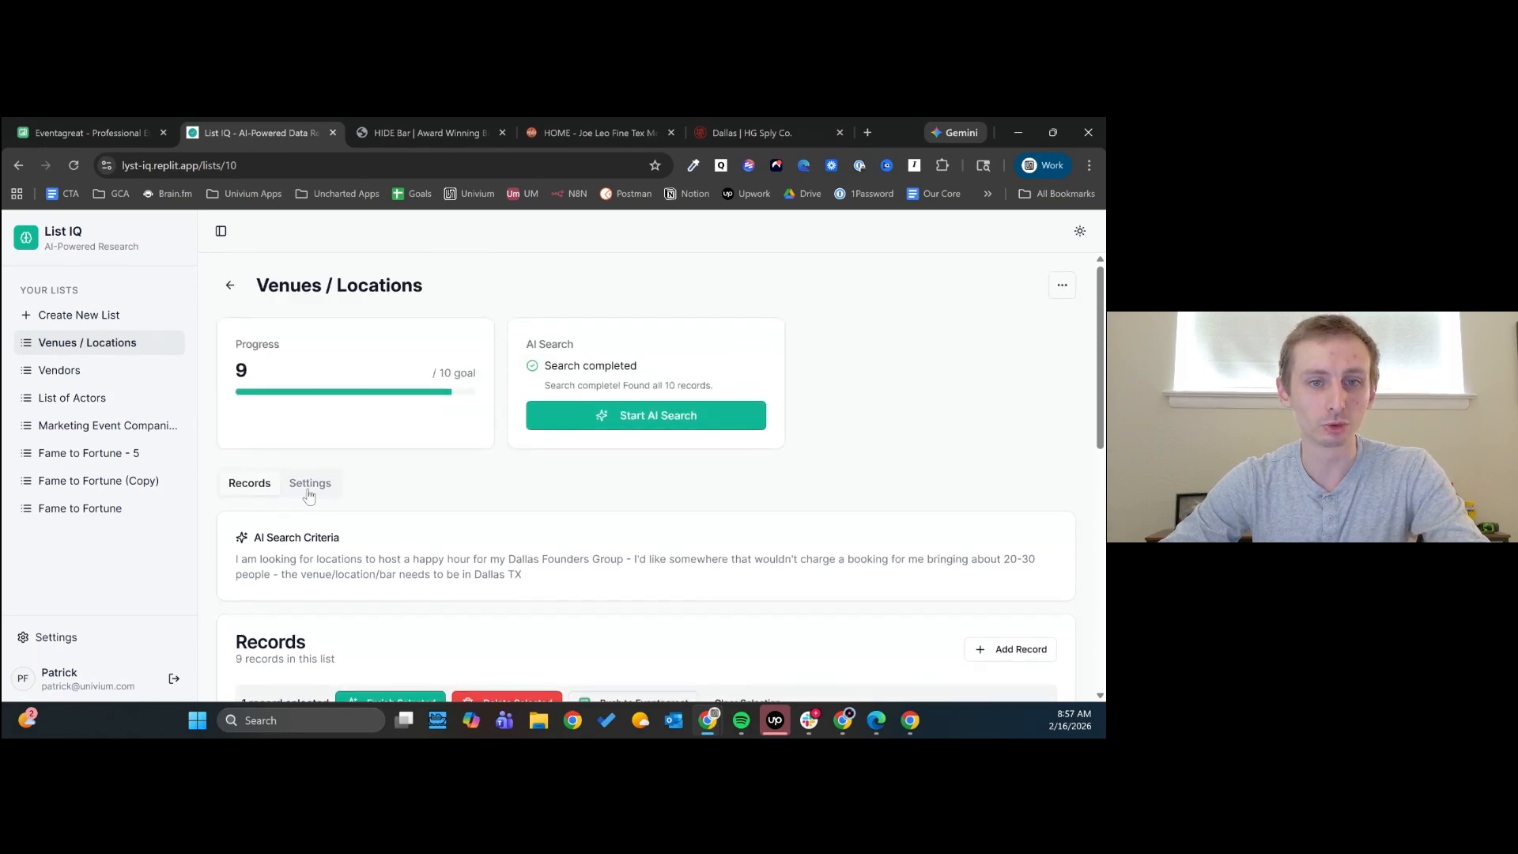
click(309, 487)
scroll(518, 501, down, 10)
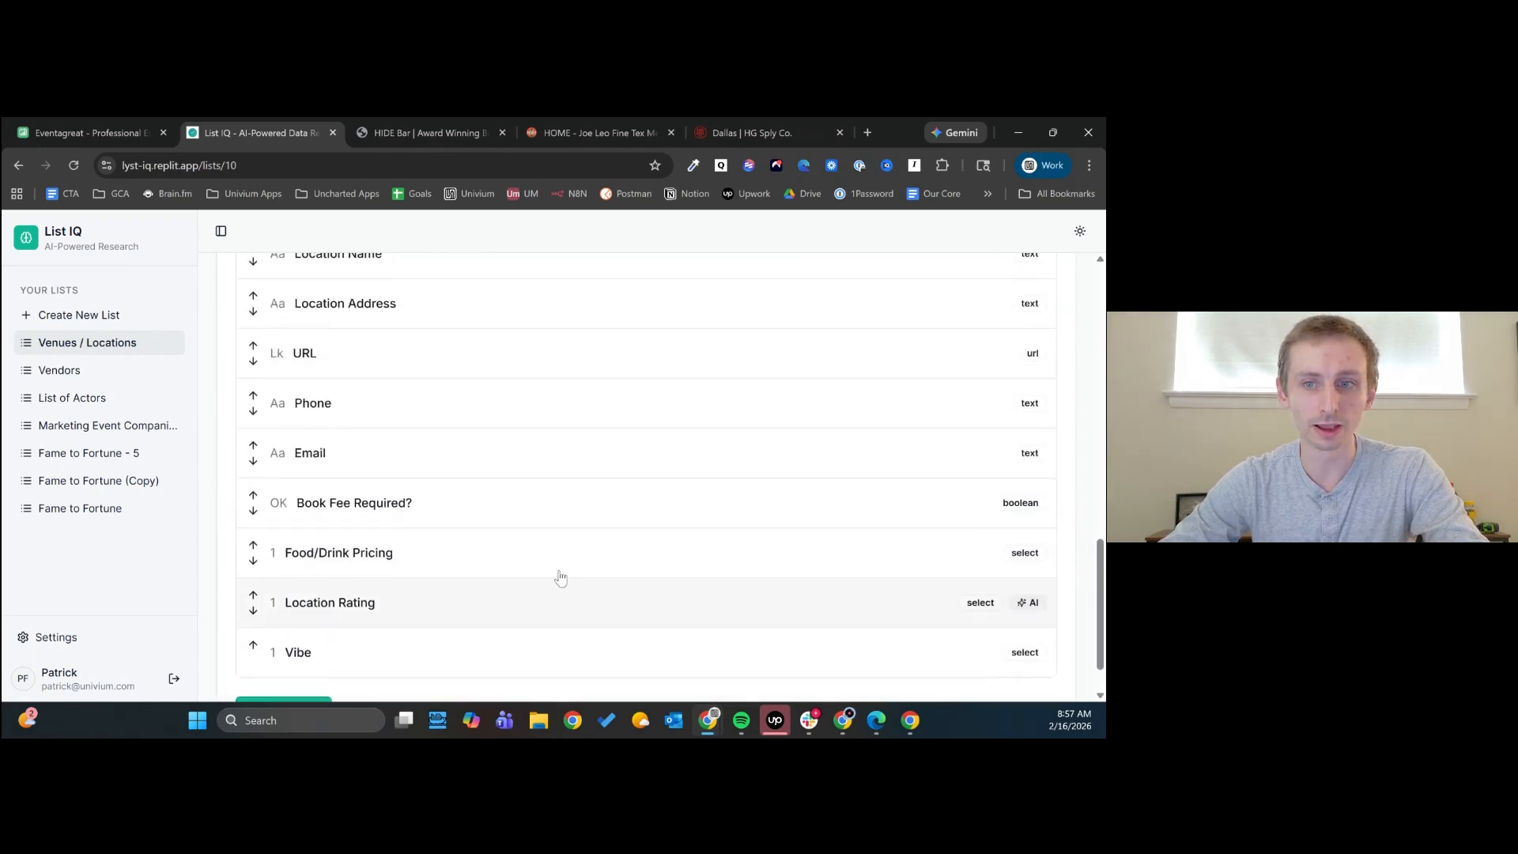
scroll(561, 579, up, 3)
click(980, 434)
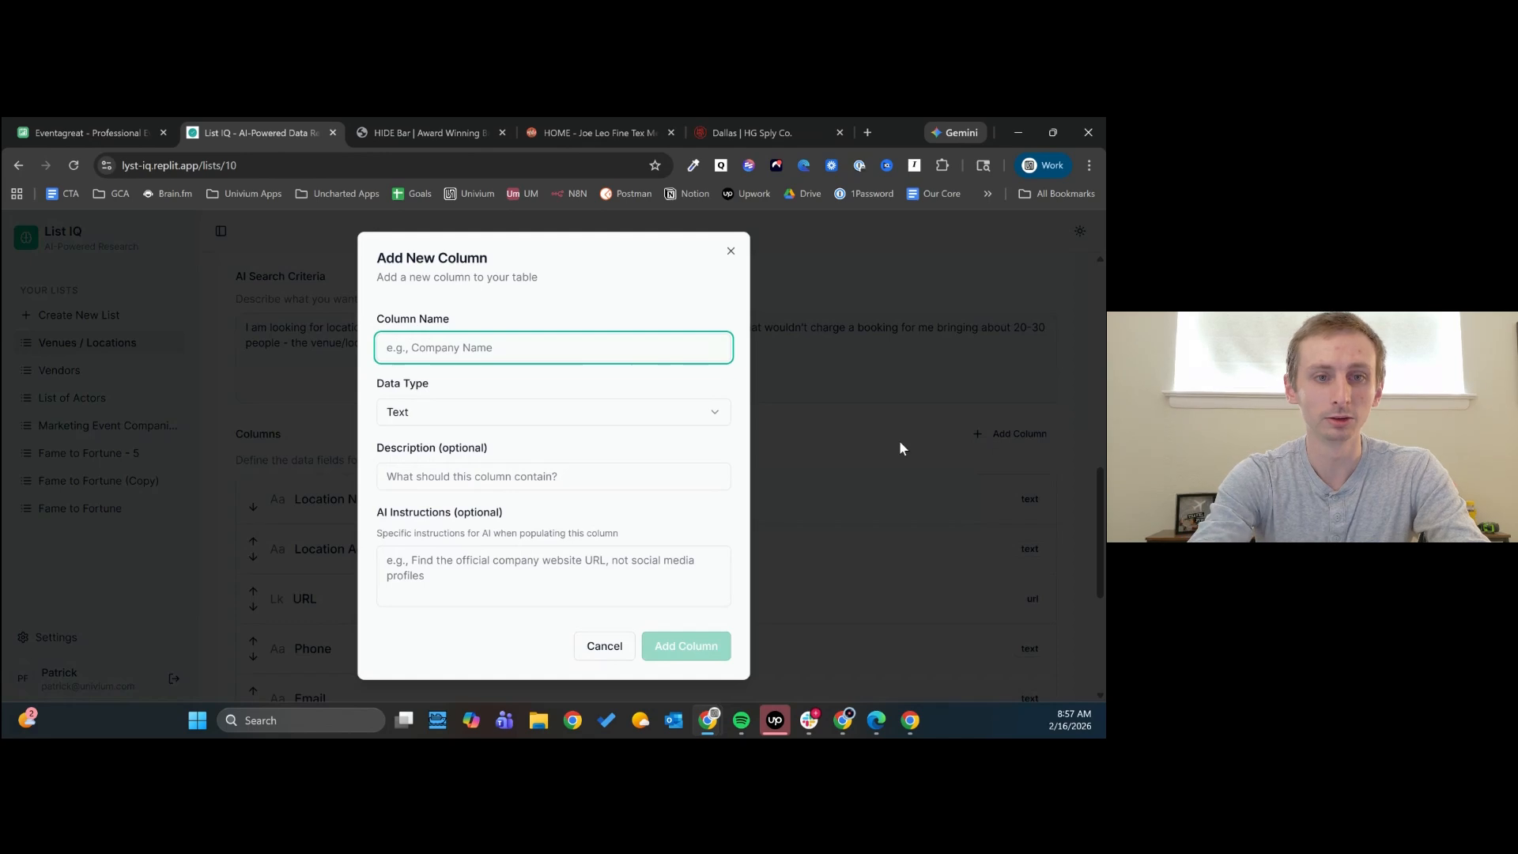
text(Neighborhood)
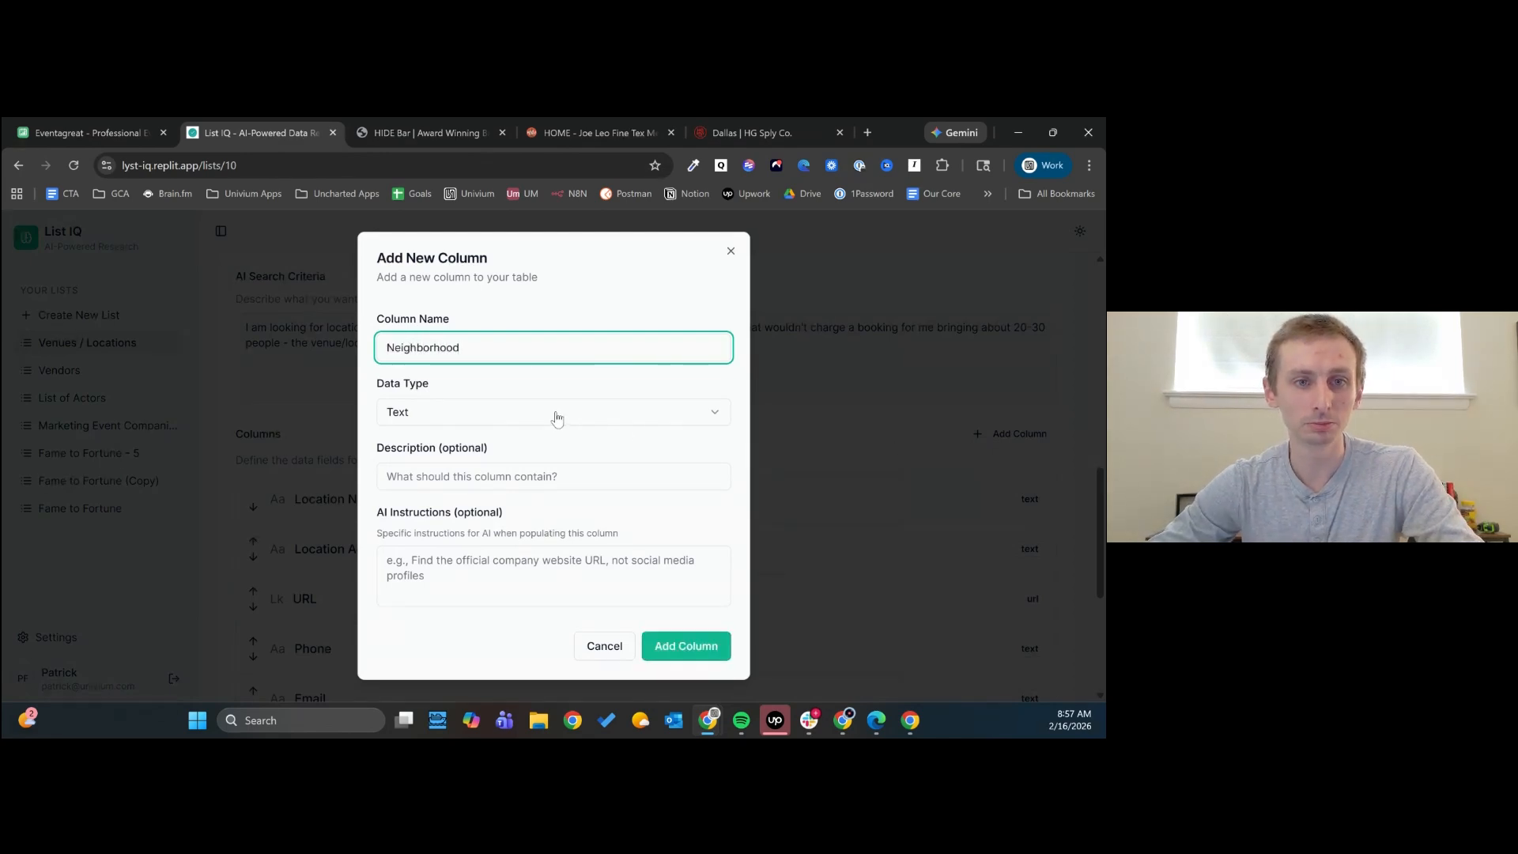
click(622, 580)
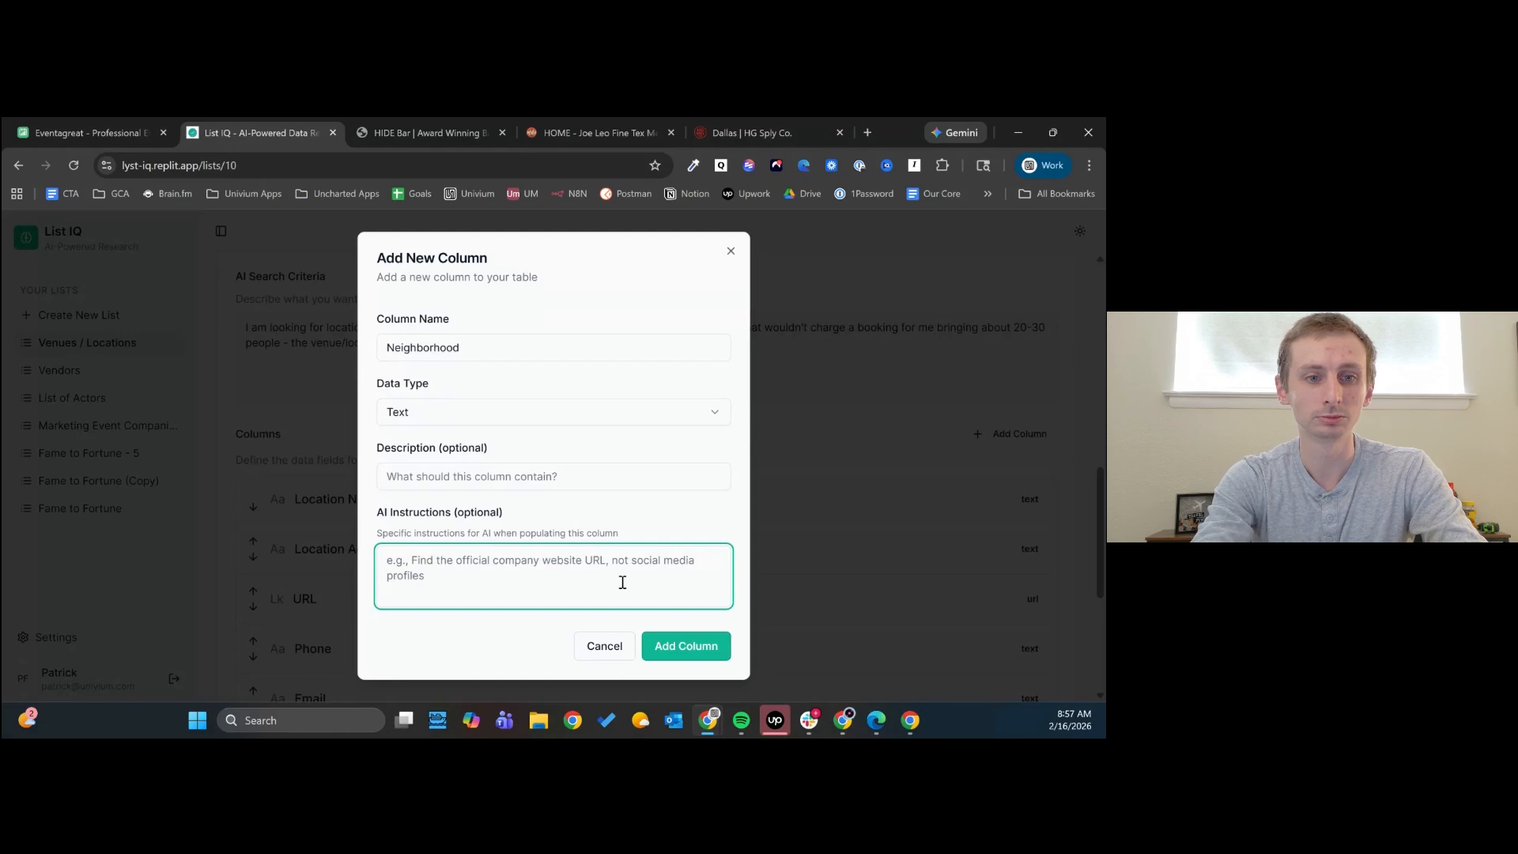
click(684, 646)
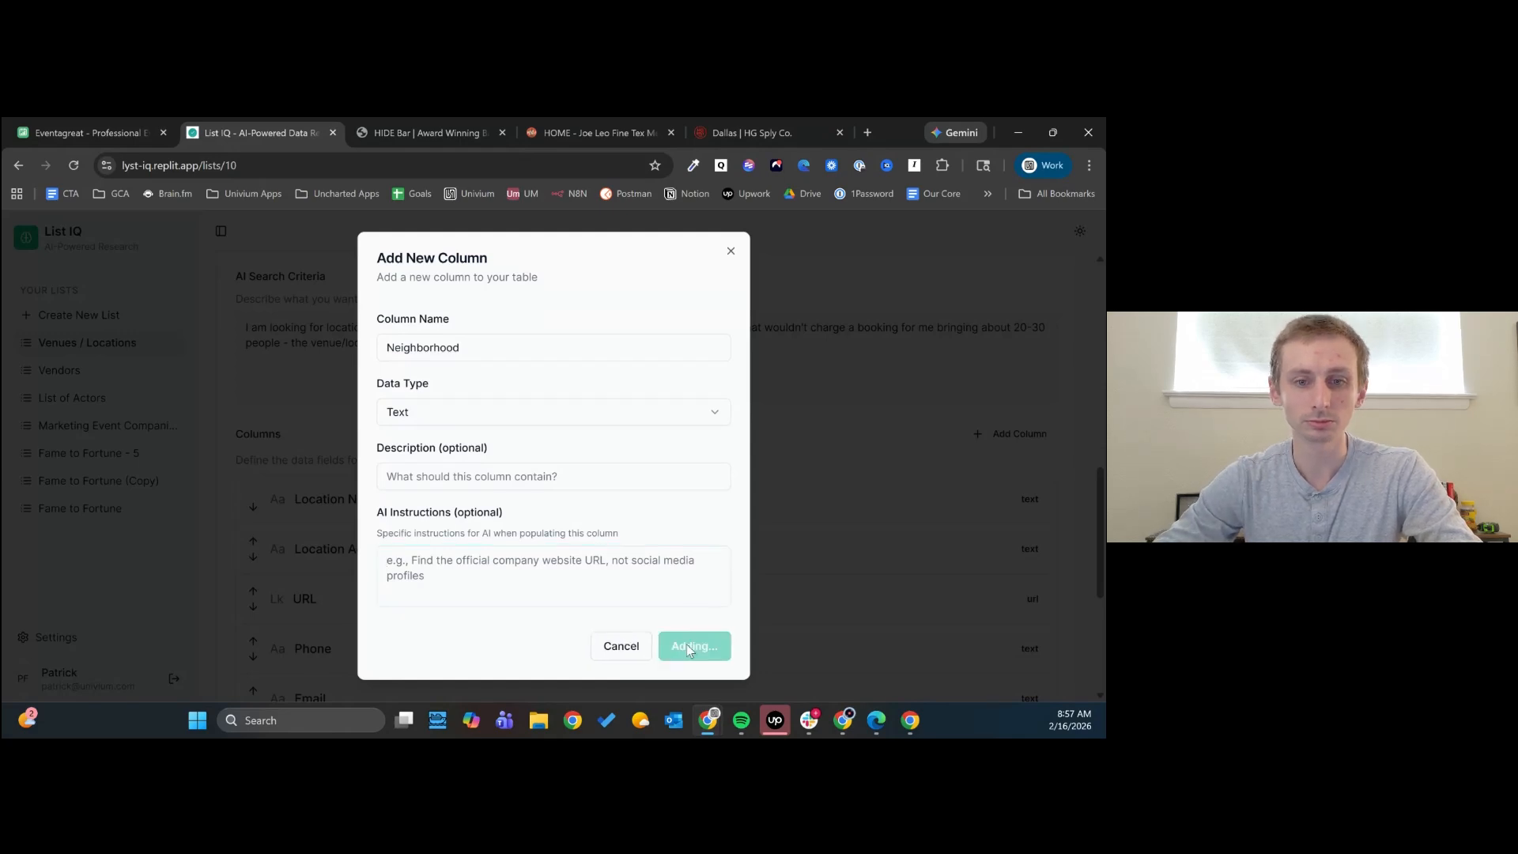
scroll(408, 651, down, 5)
scroll(407, 651, up, 15)
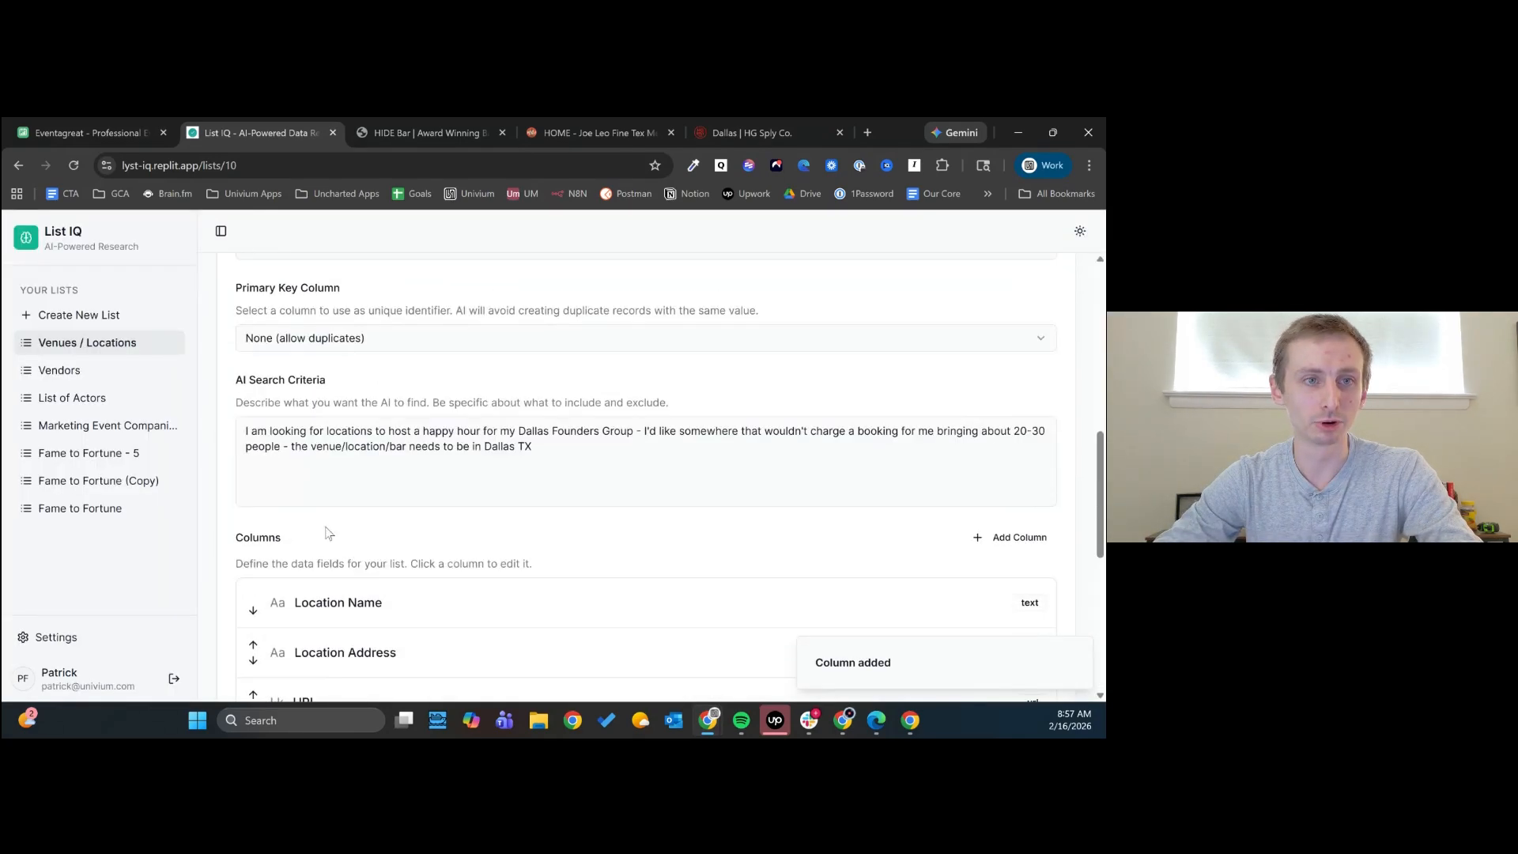
- Enrich only the blank values of the Neighborhood column for all venue records
click(249, 483)
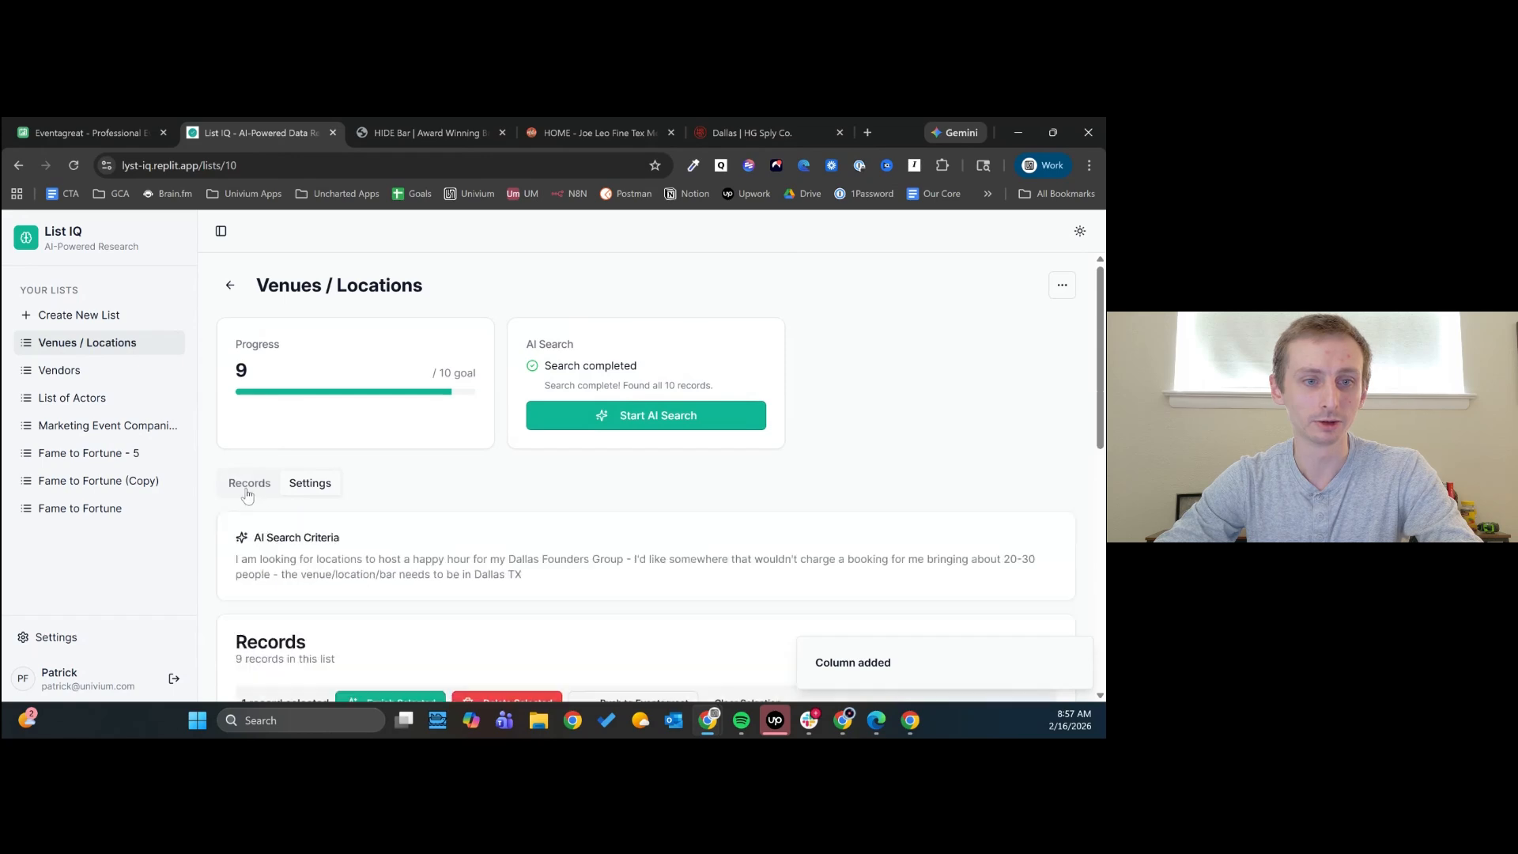
scroll(257, 490, down, 5)
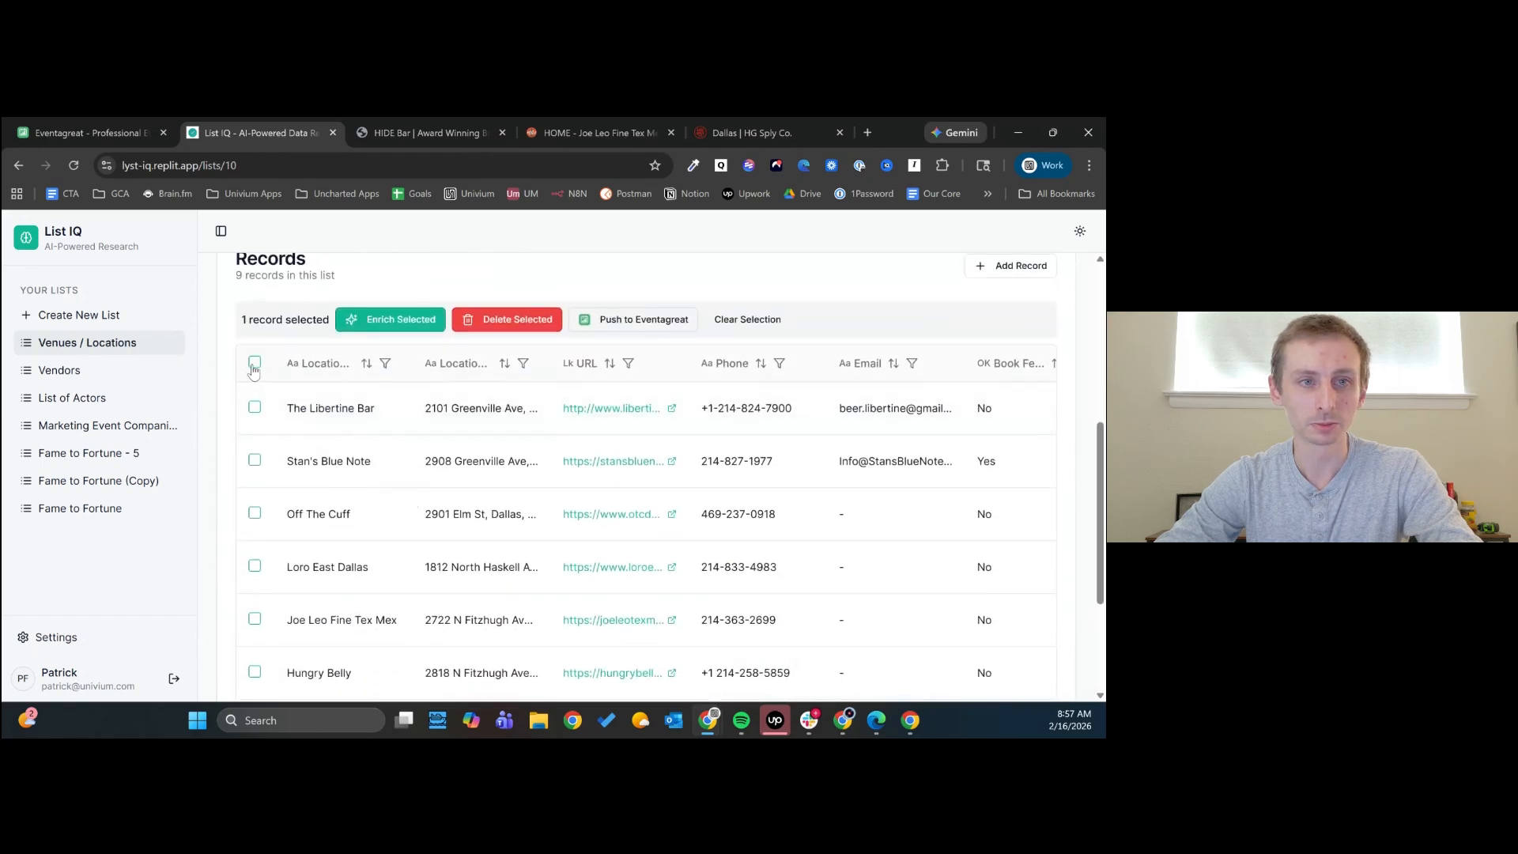
scroll(254, 365, down, 1)
click(254, 366)
click(253, 285)
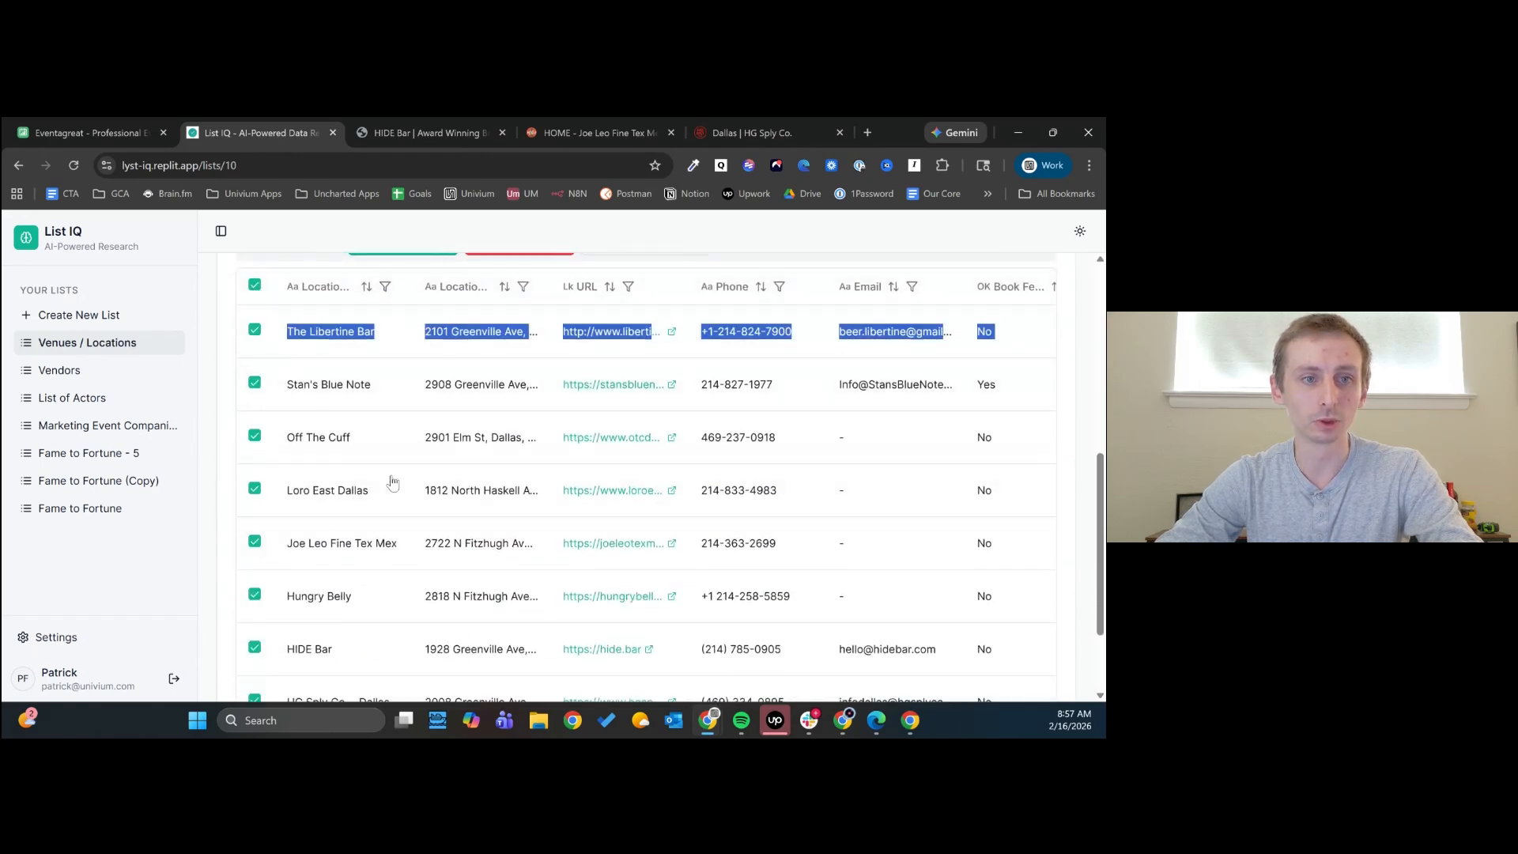
scroll(389, 484, up, 3)
scroll(291, 383, up, 3)
scroll(516, 485, down, 7)
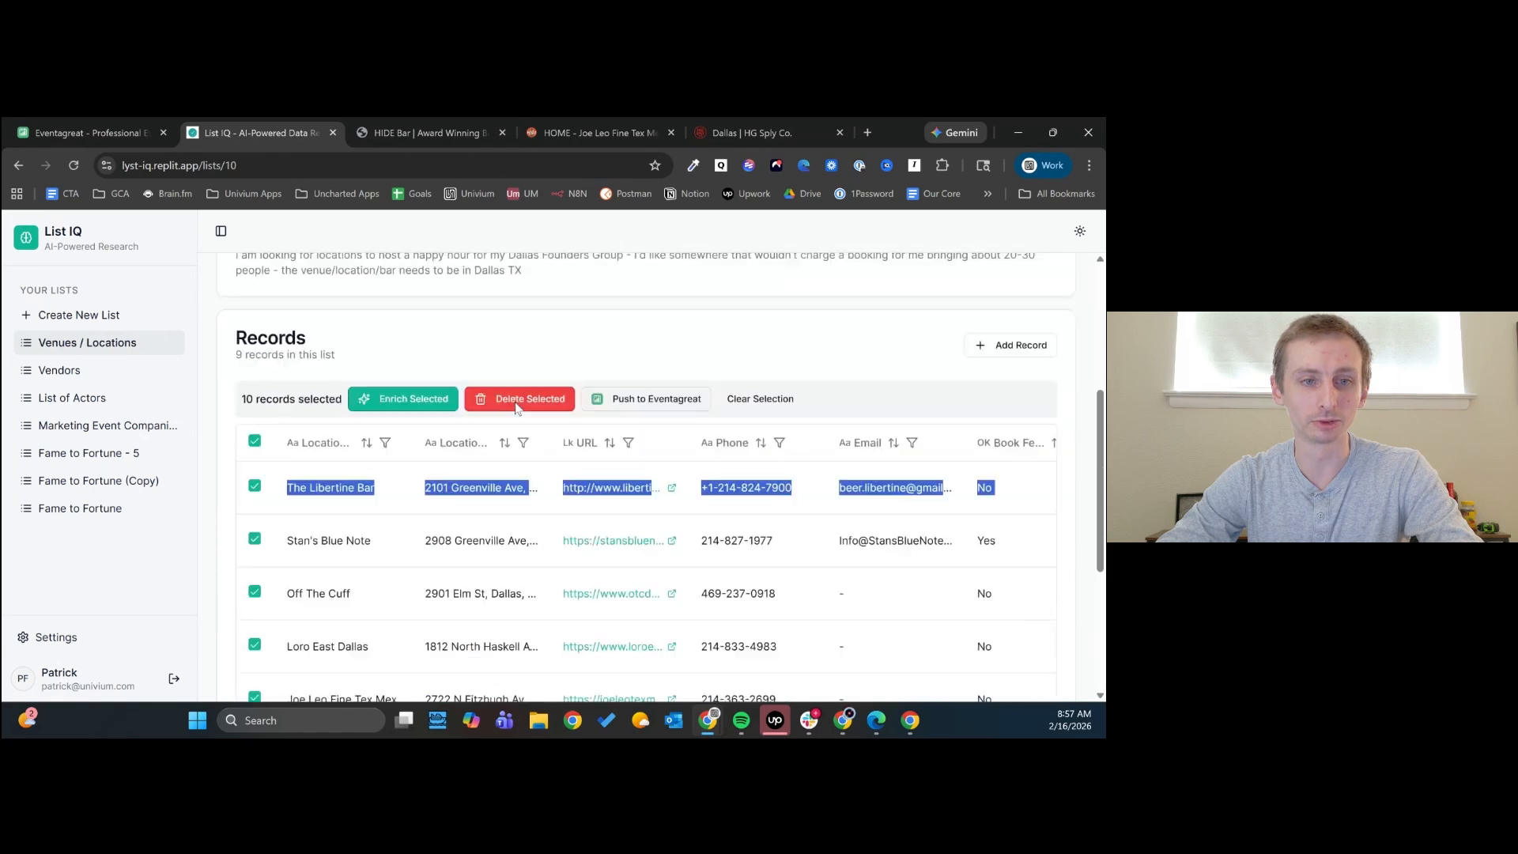
scroll(511, 495, up, 7)
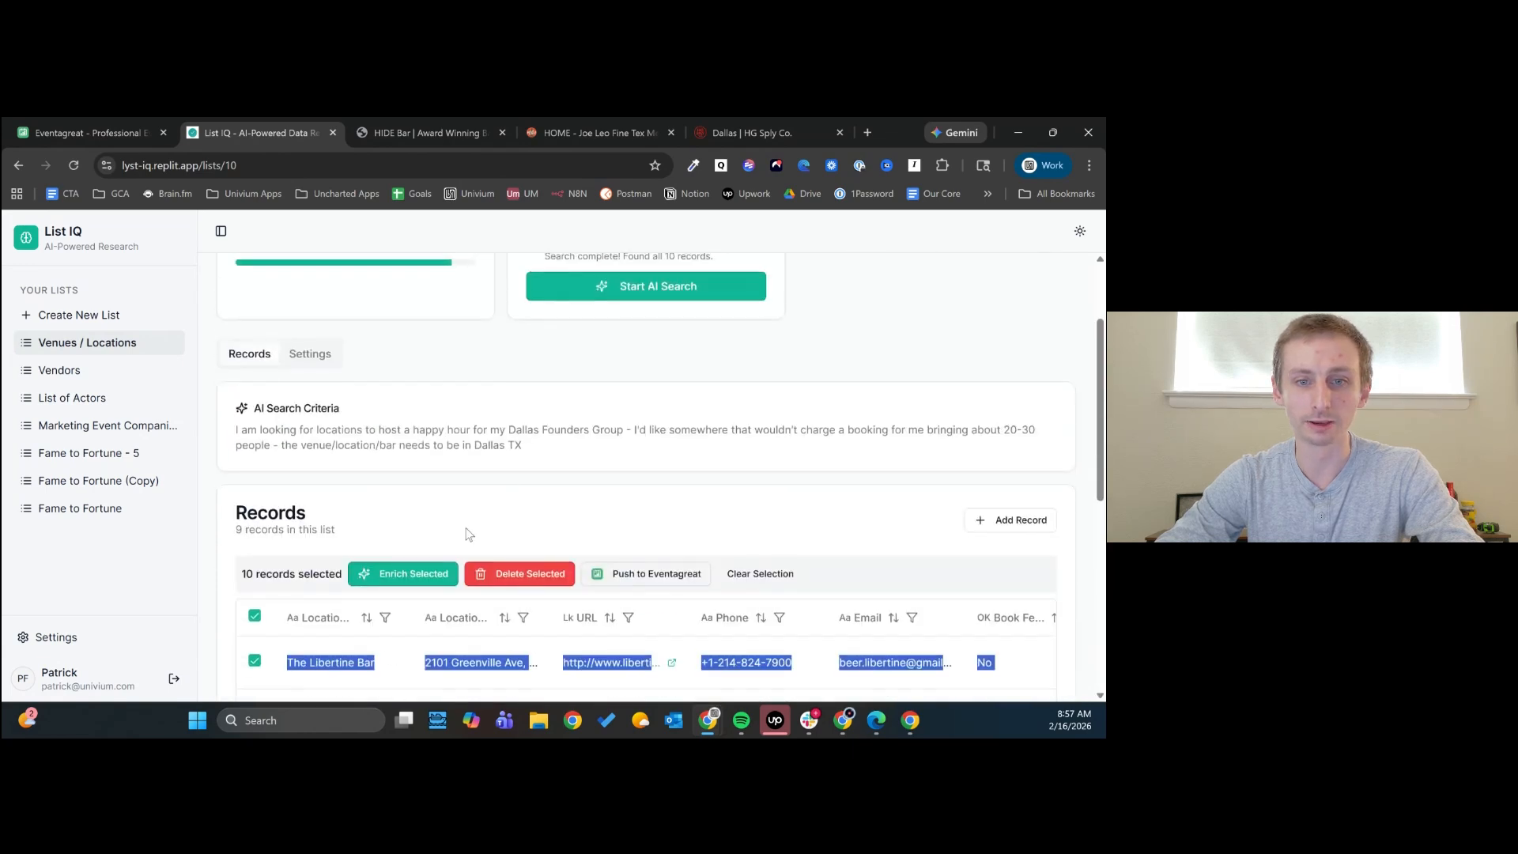
click(429, 581)
scroll(439, 521, down, 3)
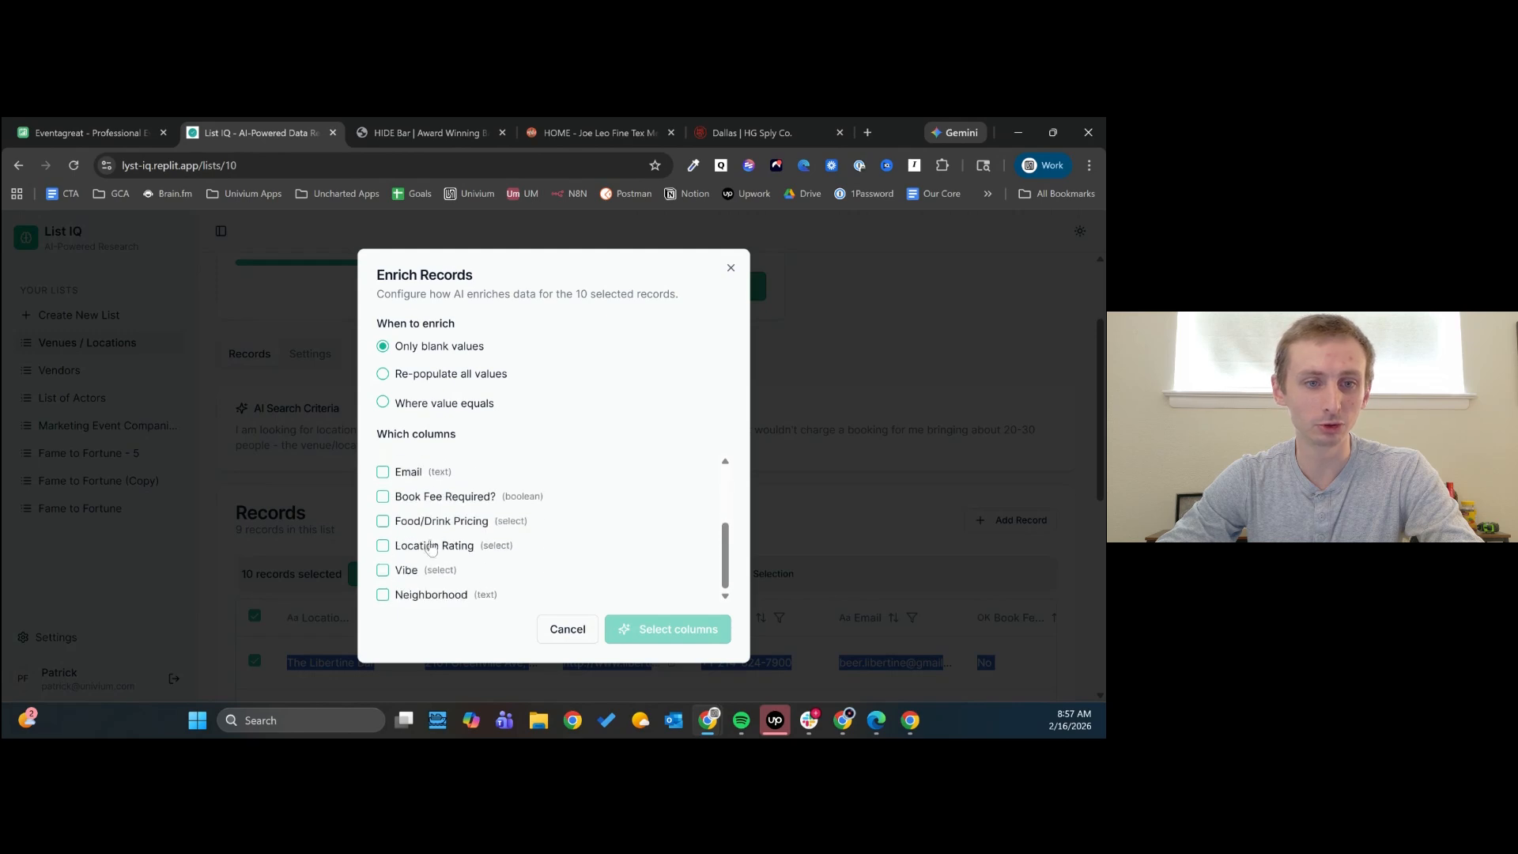
click(414, 599)
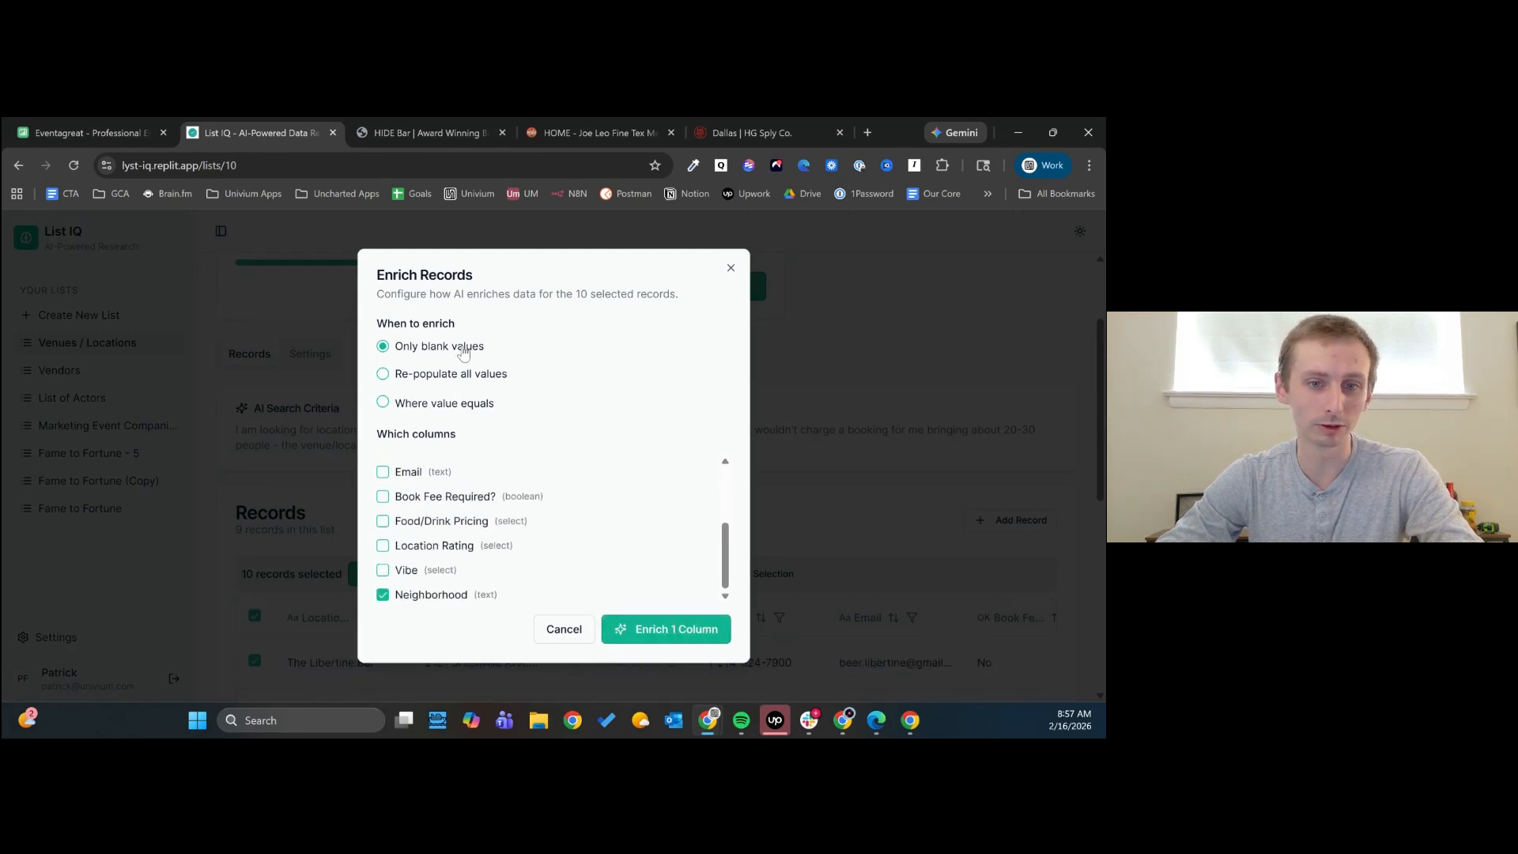
click(670, 630)
- Check the enrichment progress across the venue records, including the Neighborhood column
scroll(727, 492, down, 3)
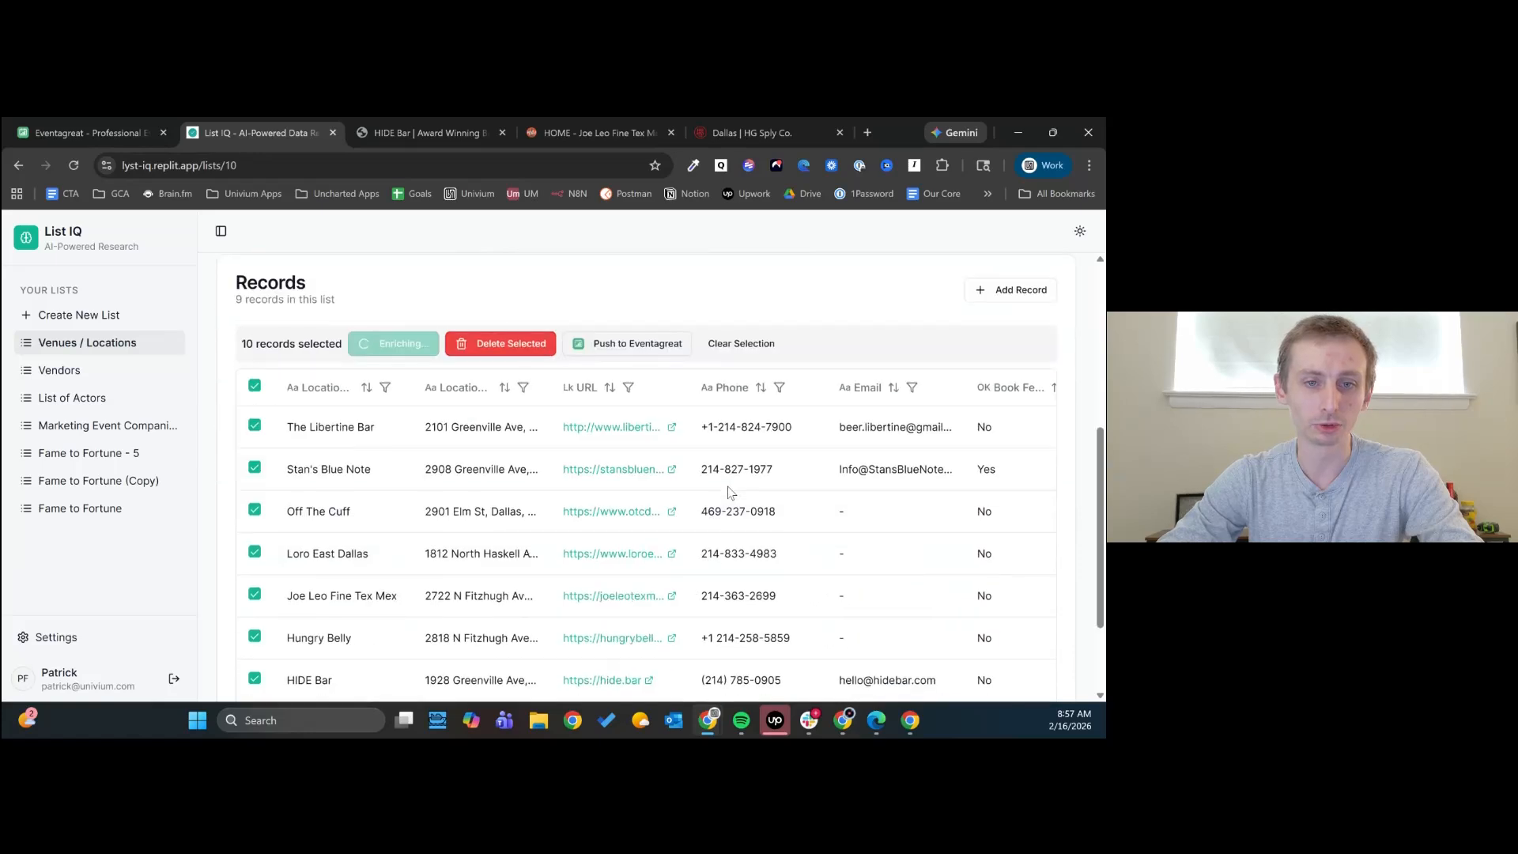
scroll(728, 487, down, 2)
drag(568, 658, 1052, 657)
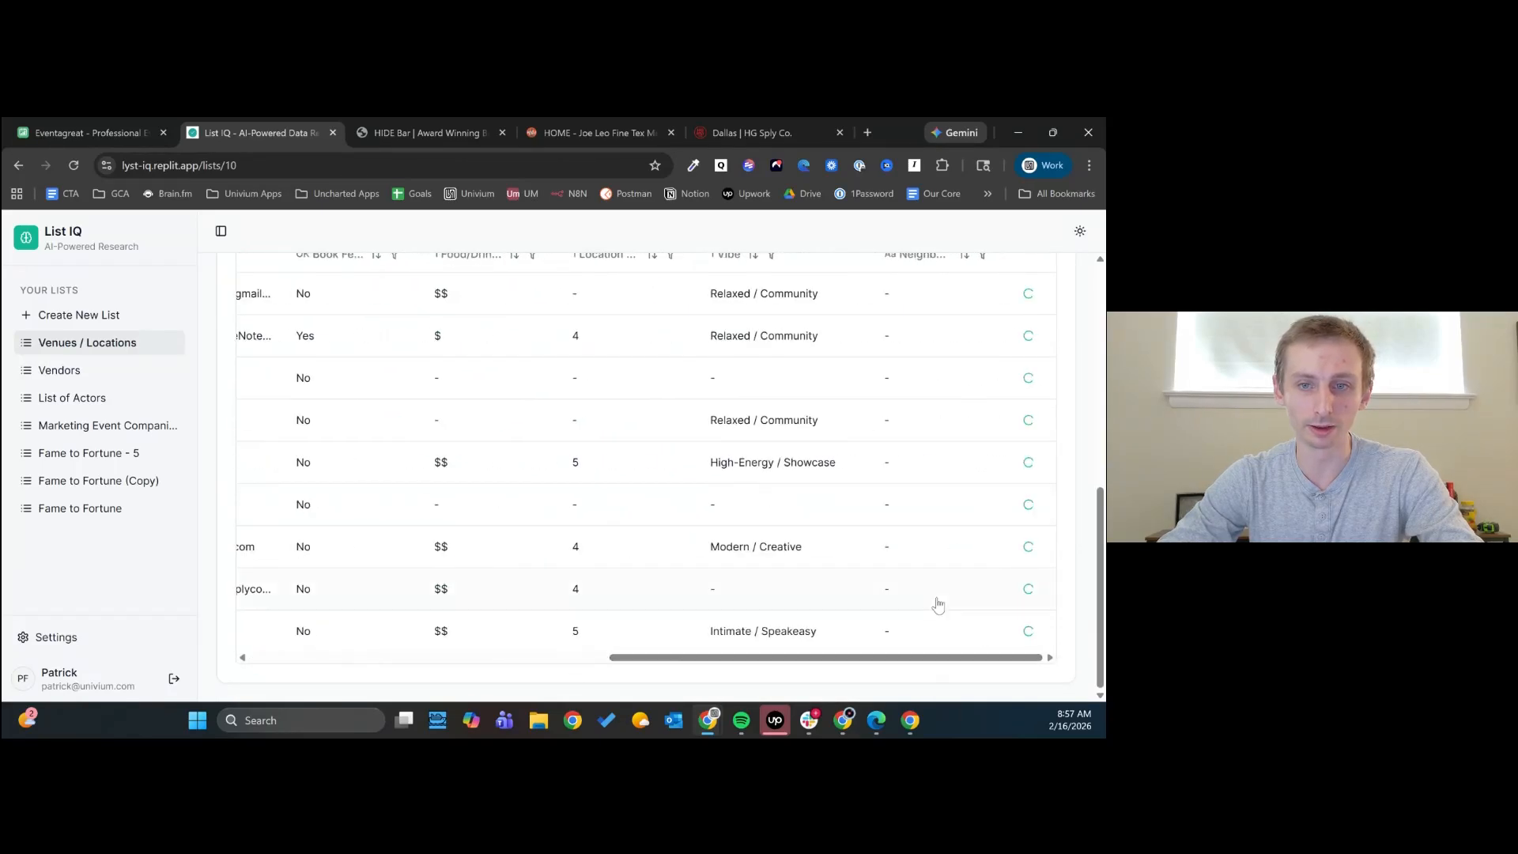
scroll(937, 605, up, 5)
scroll(941, 603, down, 5)
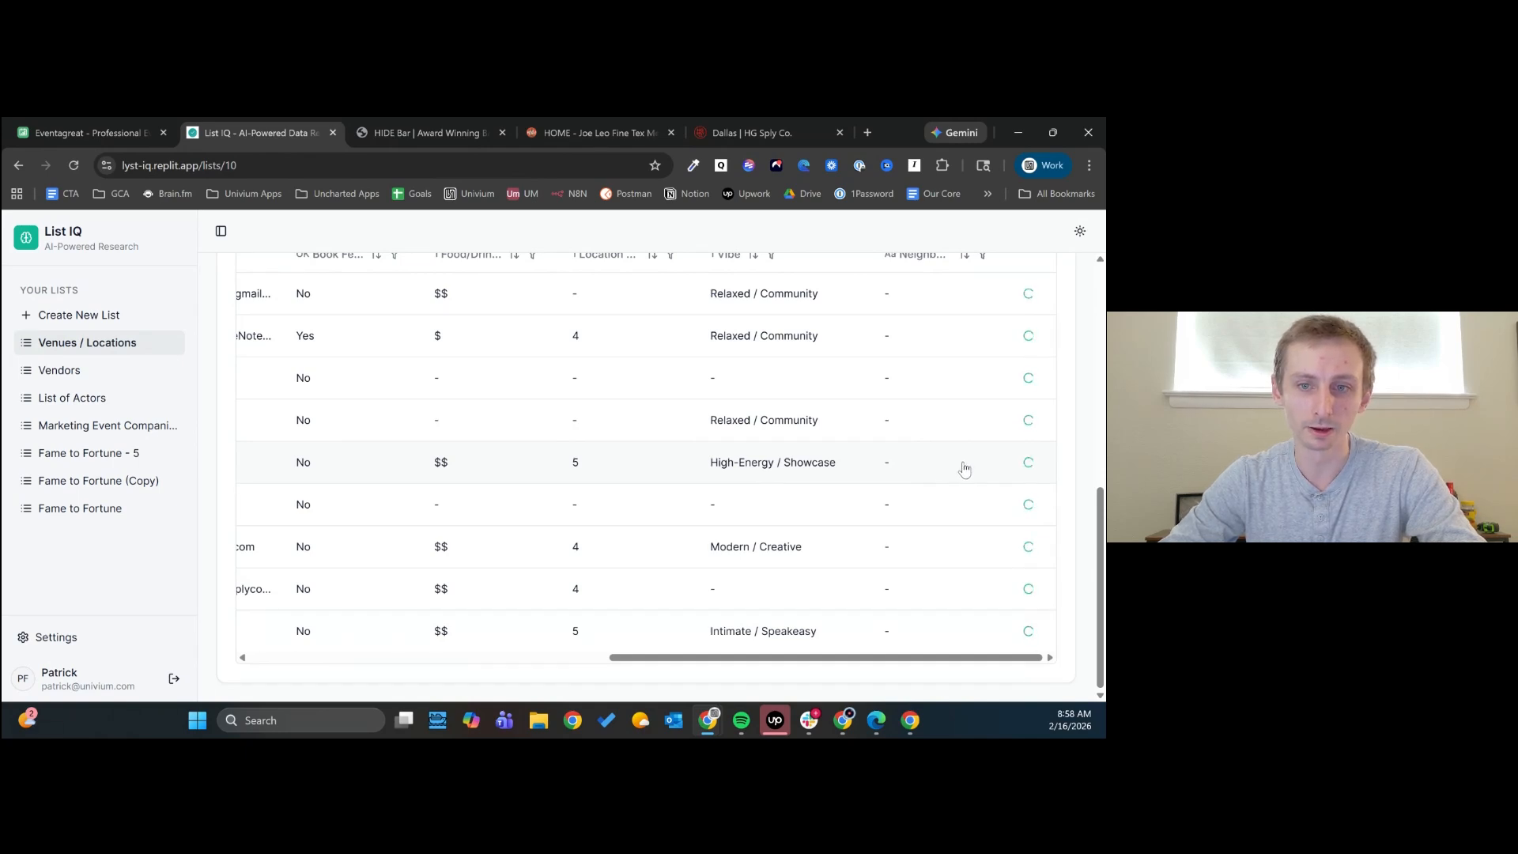
scroll(941, 566, up, 1)
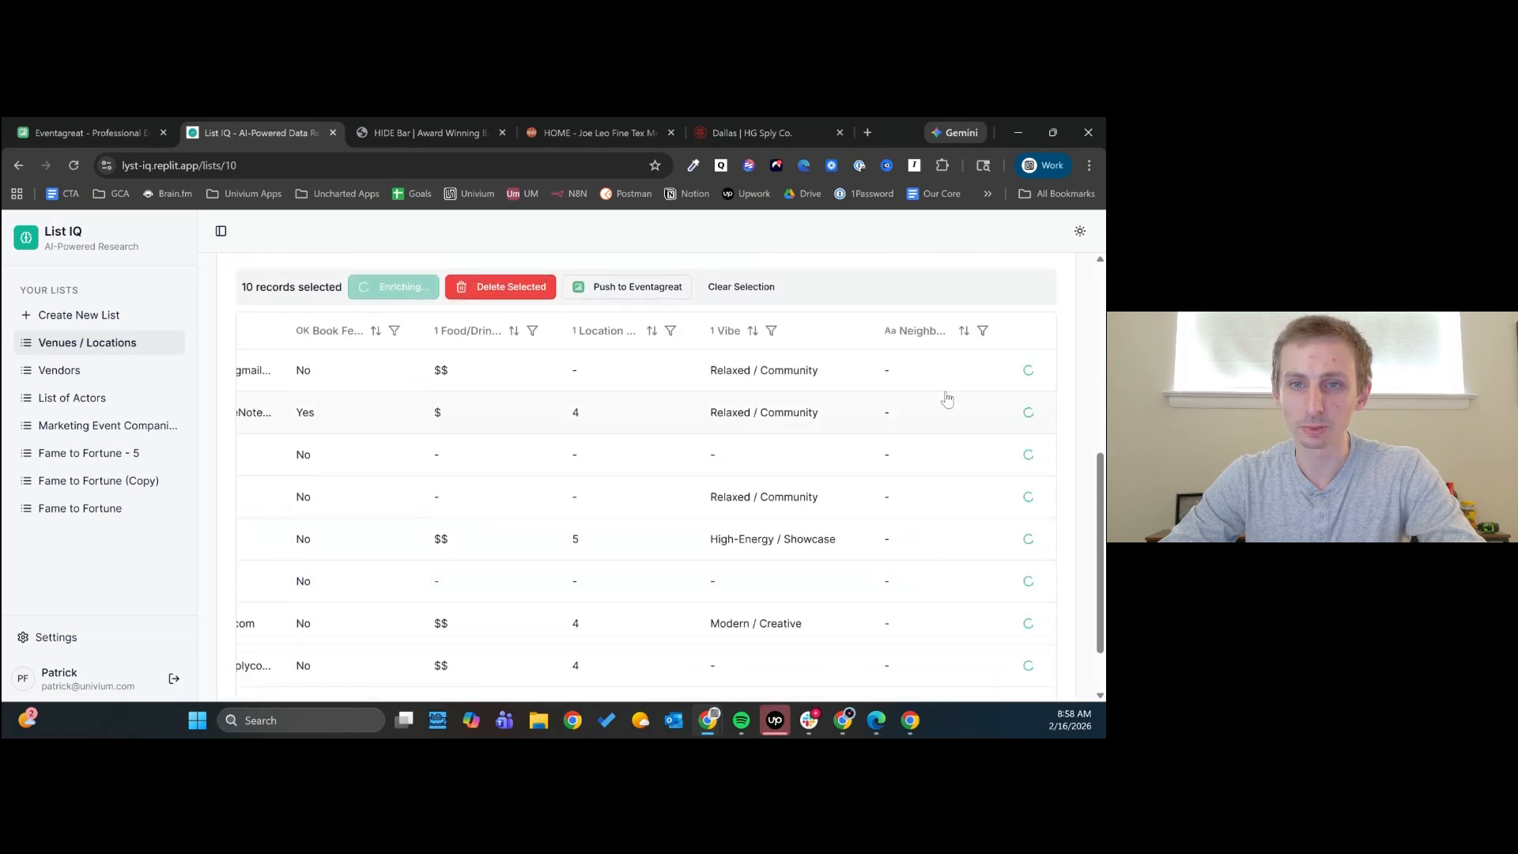
scroll(955, 516, down, 1)
scroll(954, 522, up, 1)
scroll(955, 522, down, 1)
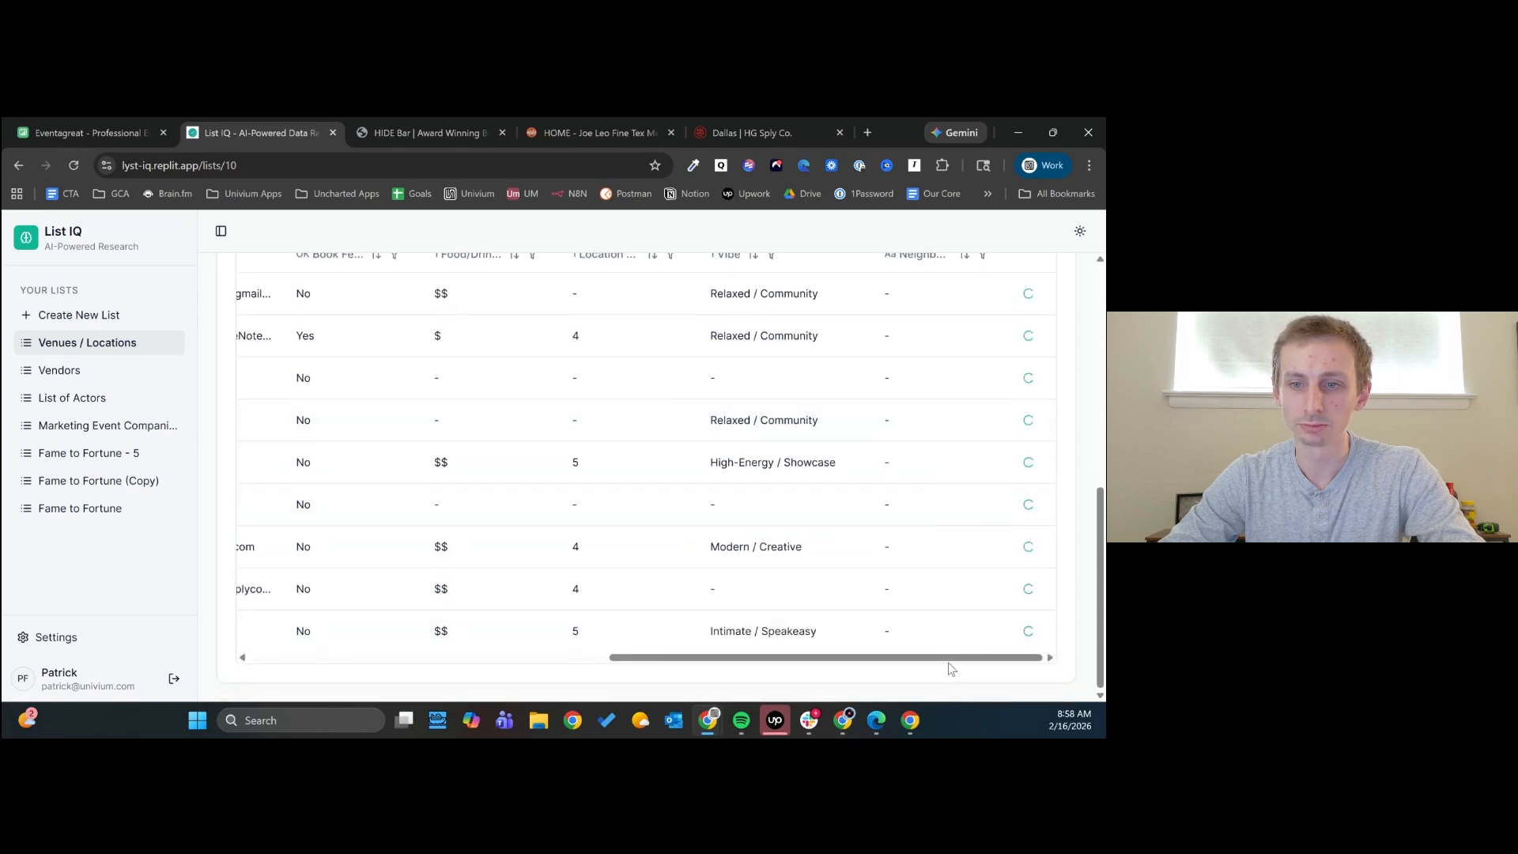
drag(951, 666, 427, 675)
scroll(426, 593, up, 1)
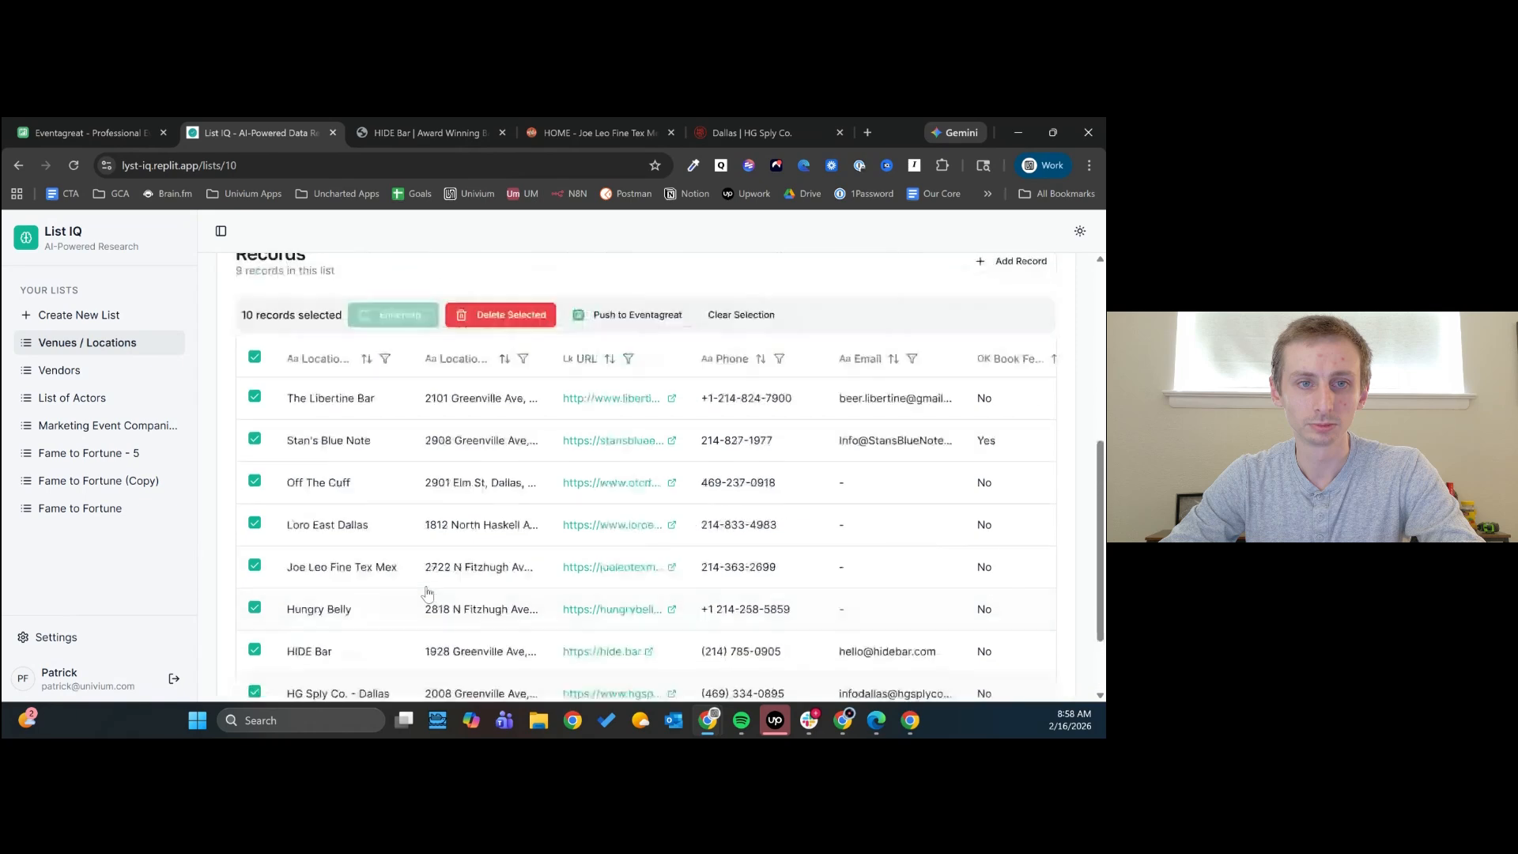
scroll(427, 593, up, 2)
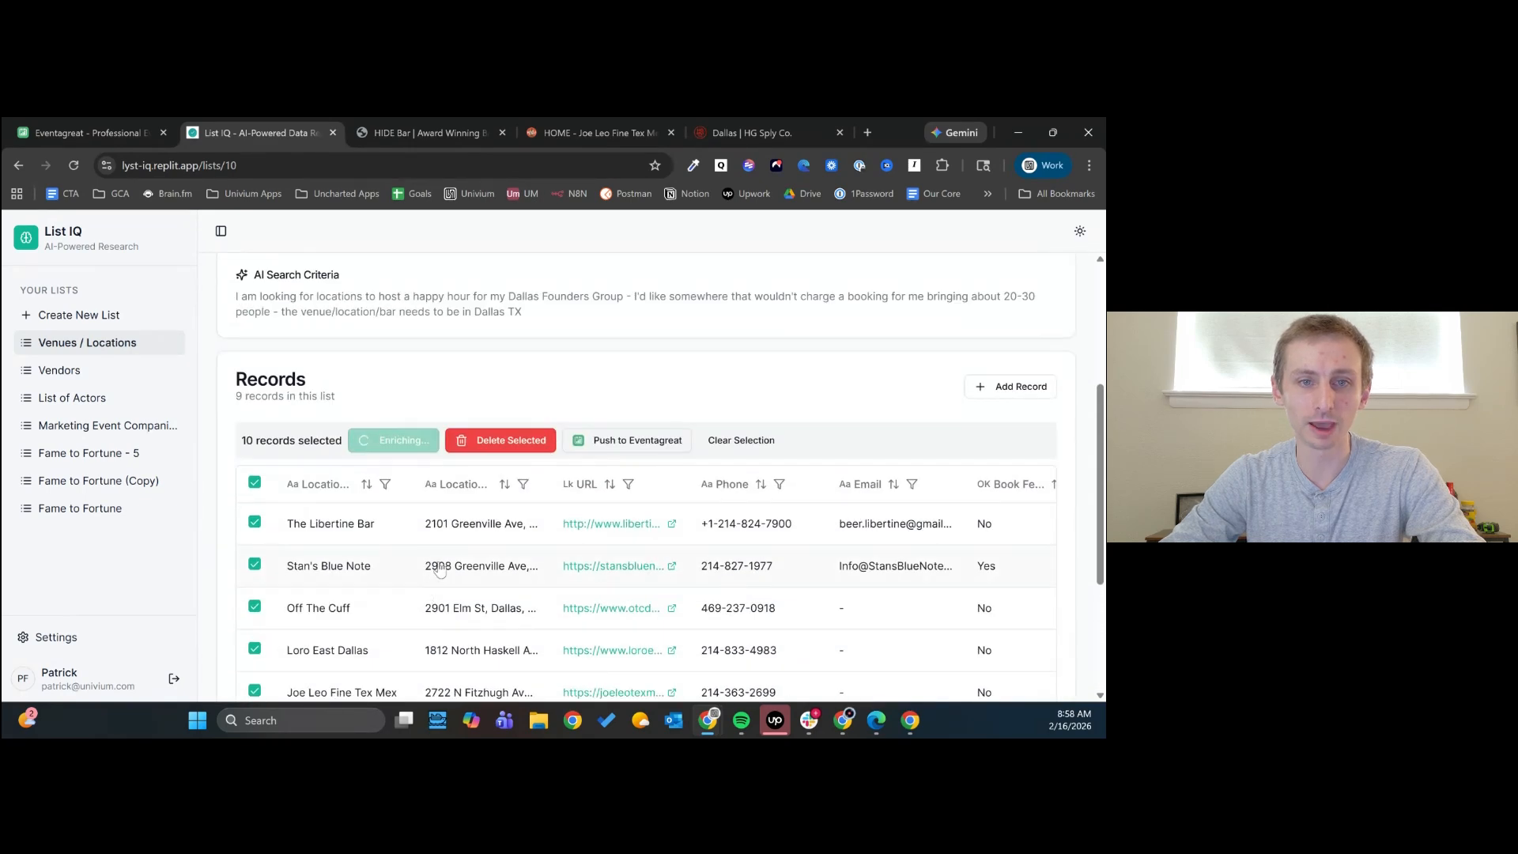
- Review the Neighborhood values filled in for the venues, dismissing the enrichment notification, and return to the first columns
scroll(439, 568, down, 3)
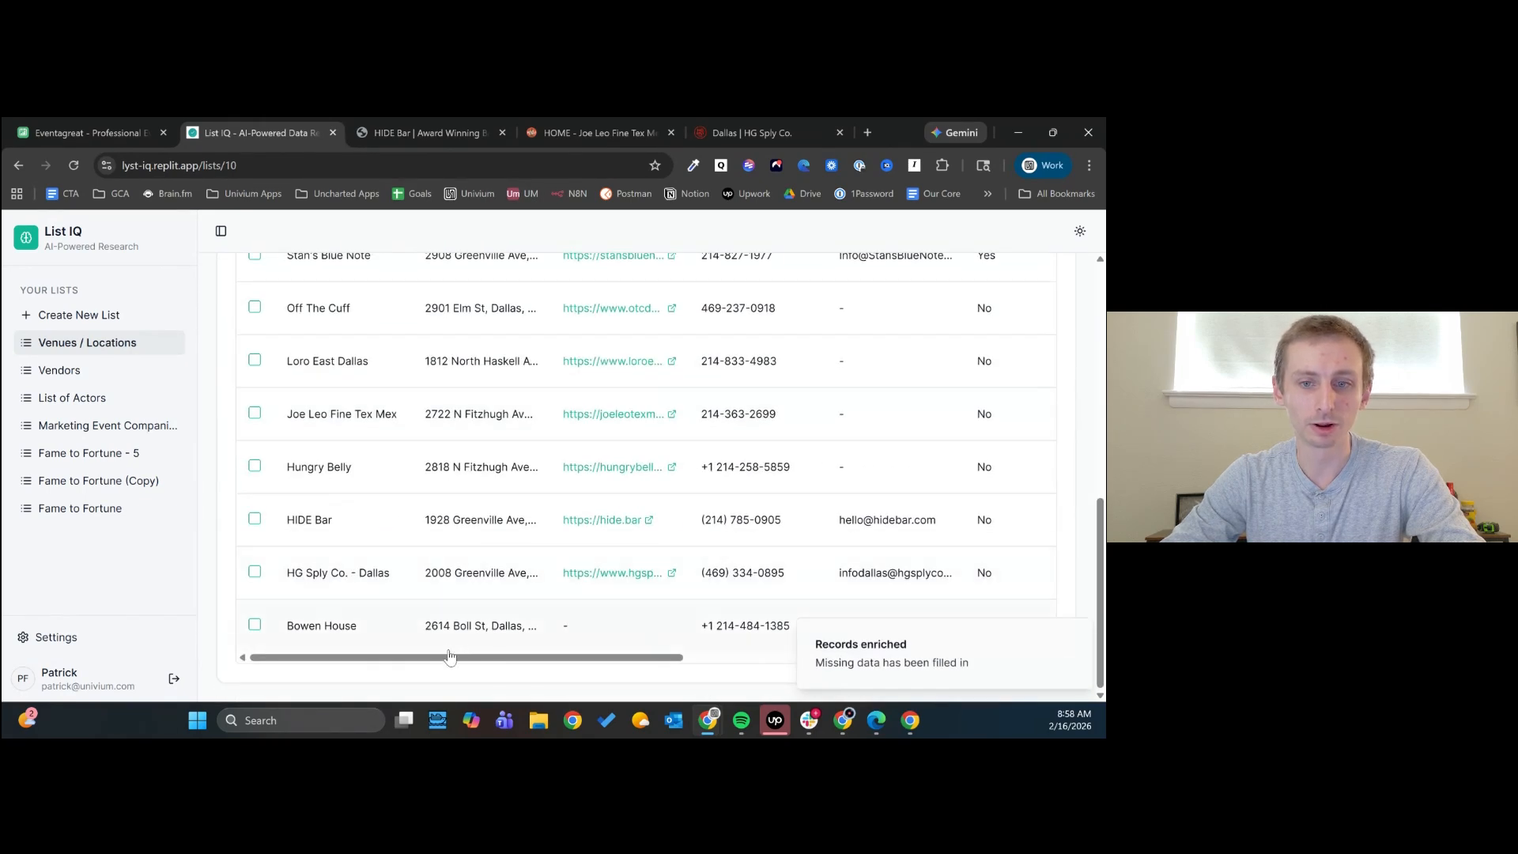
drag(456, 663, 866, 671)
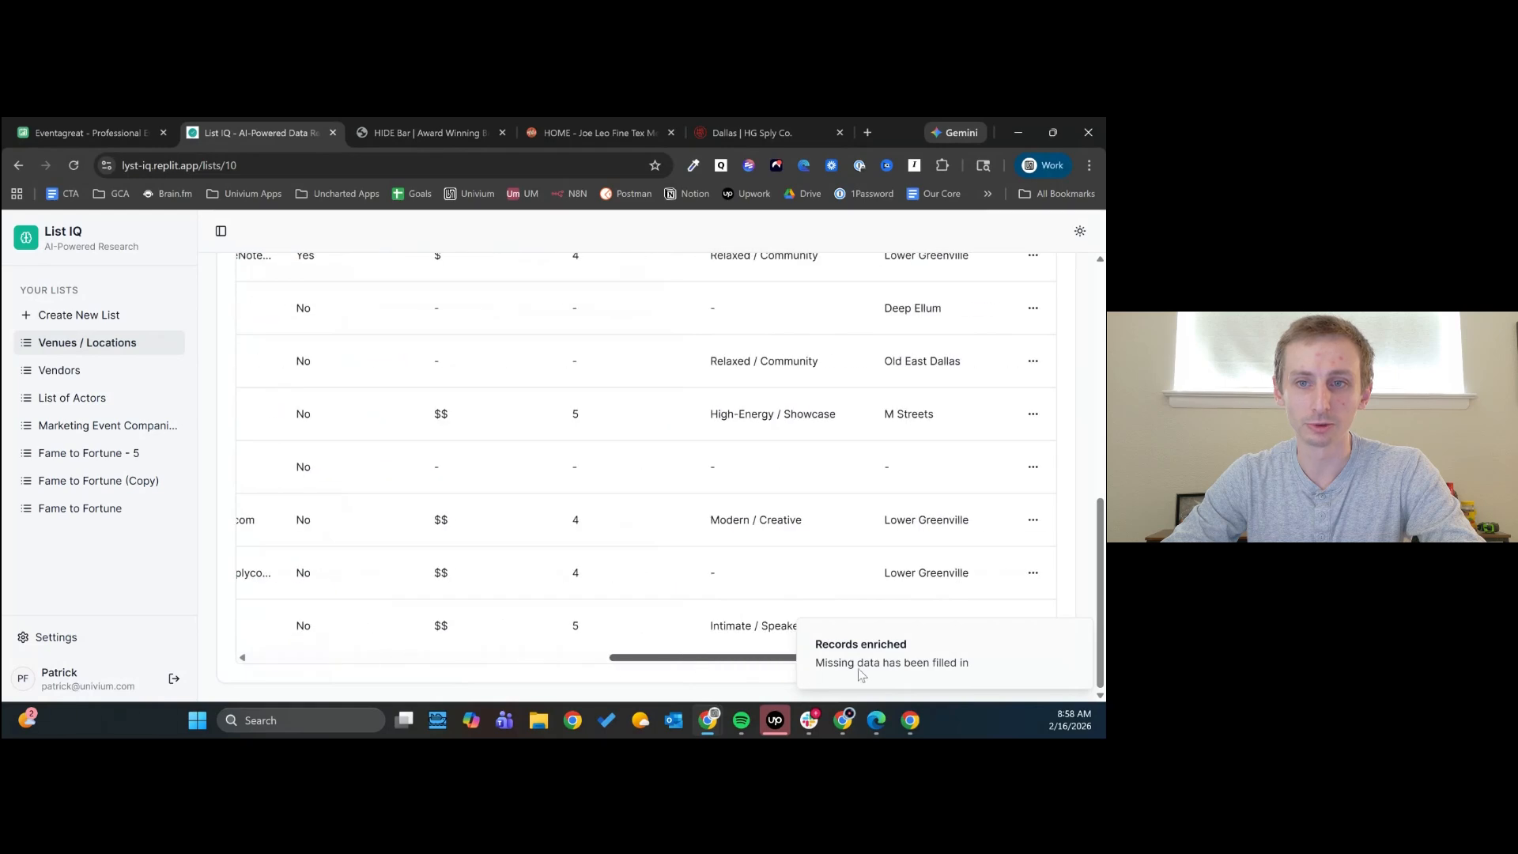
click(1077, 633)
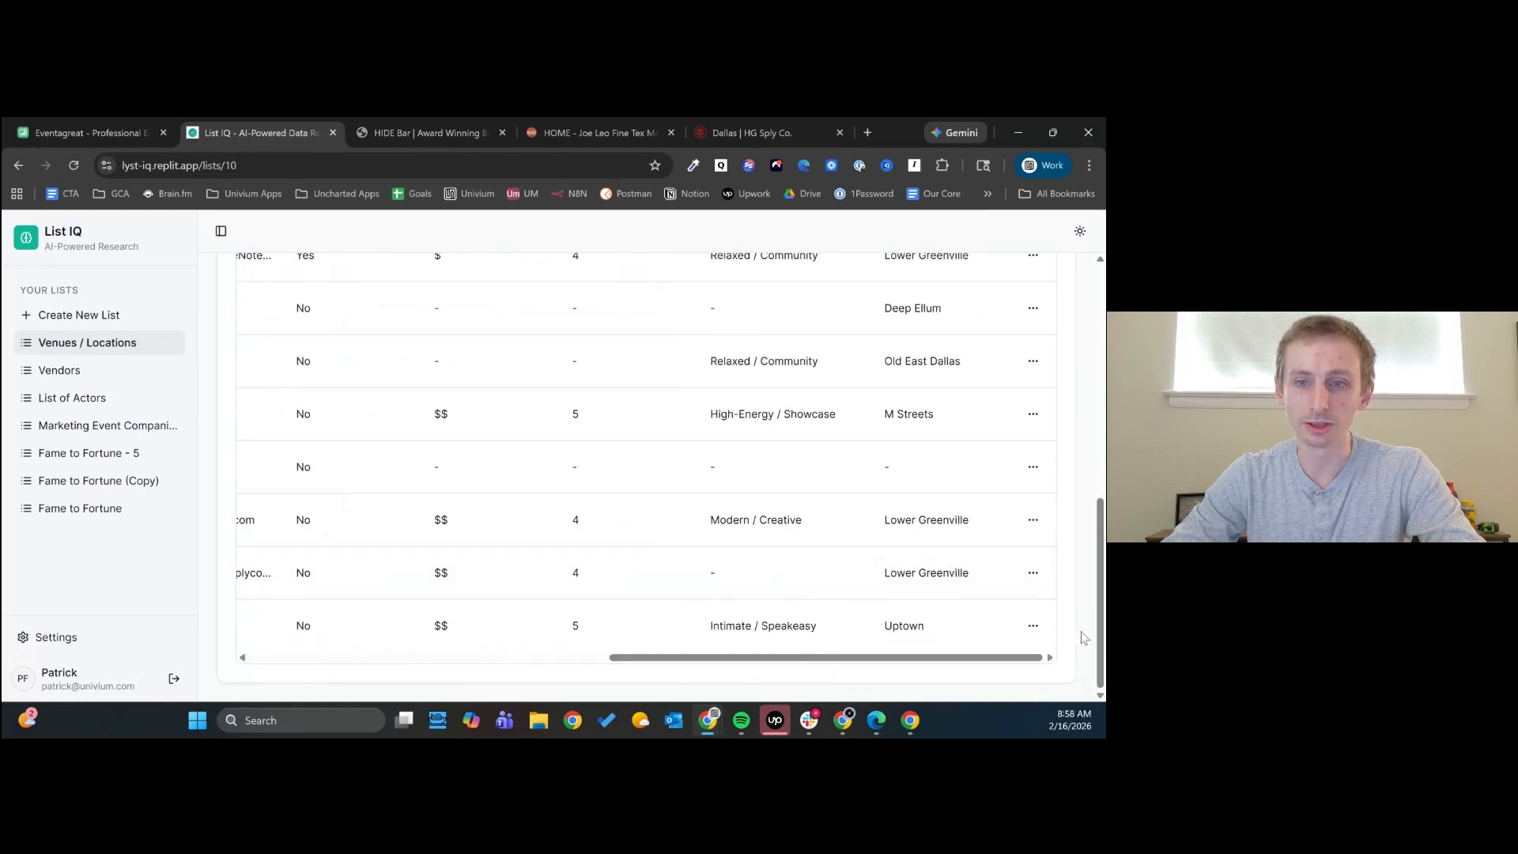
scroll(949, 626, up, 3)
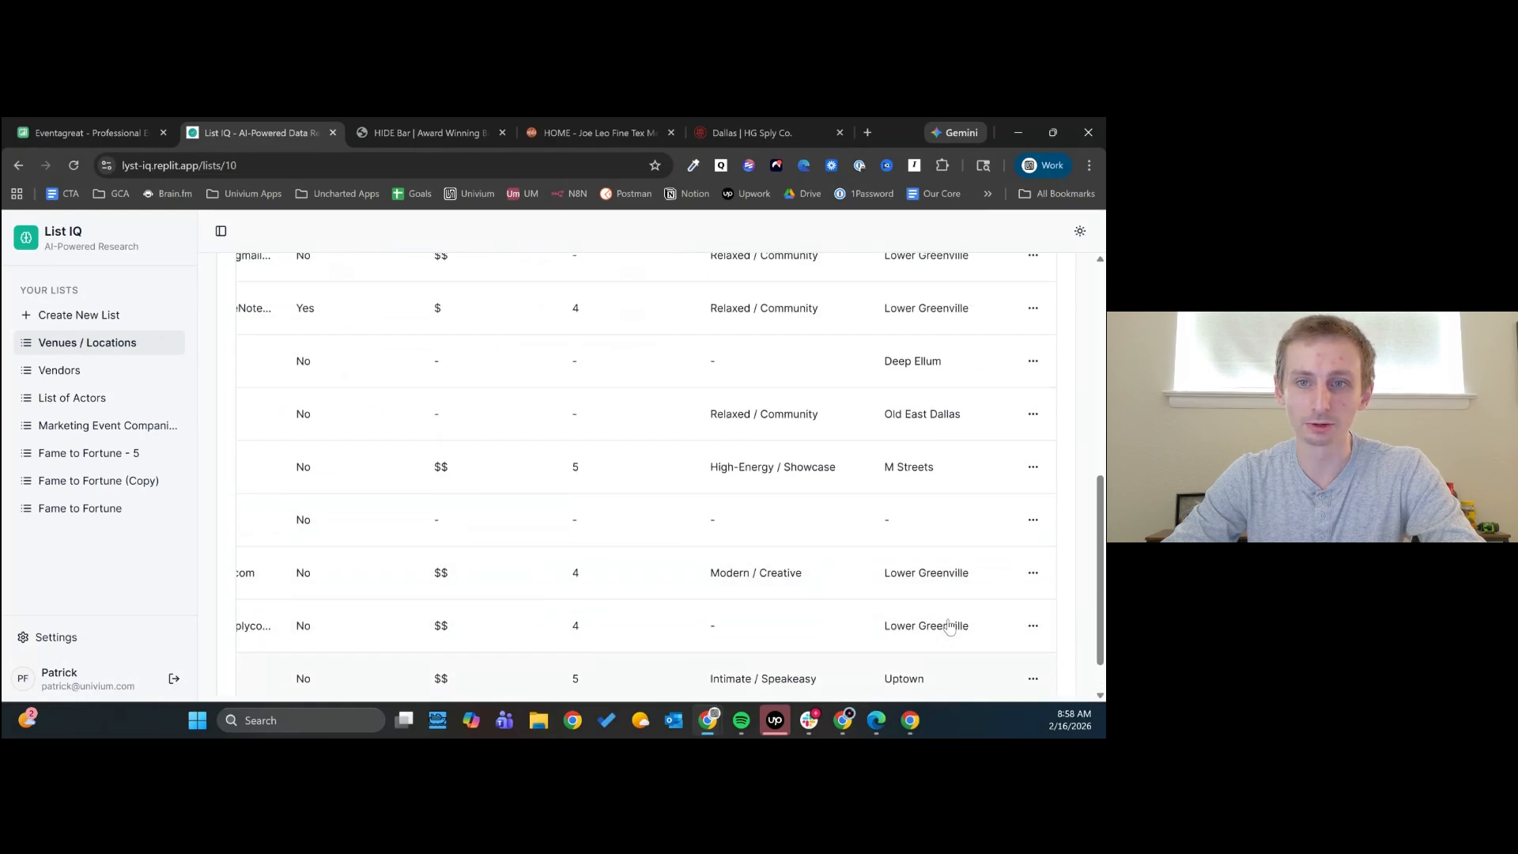
scroll(949, 626, up, 1)
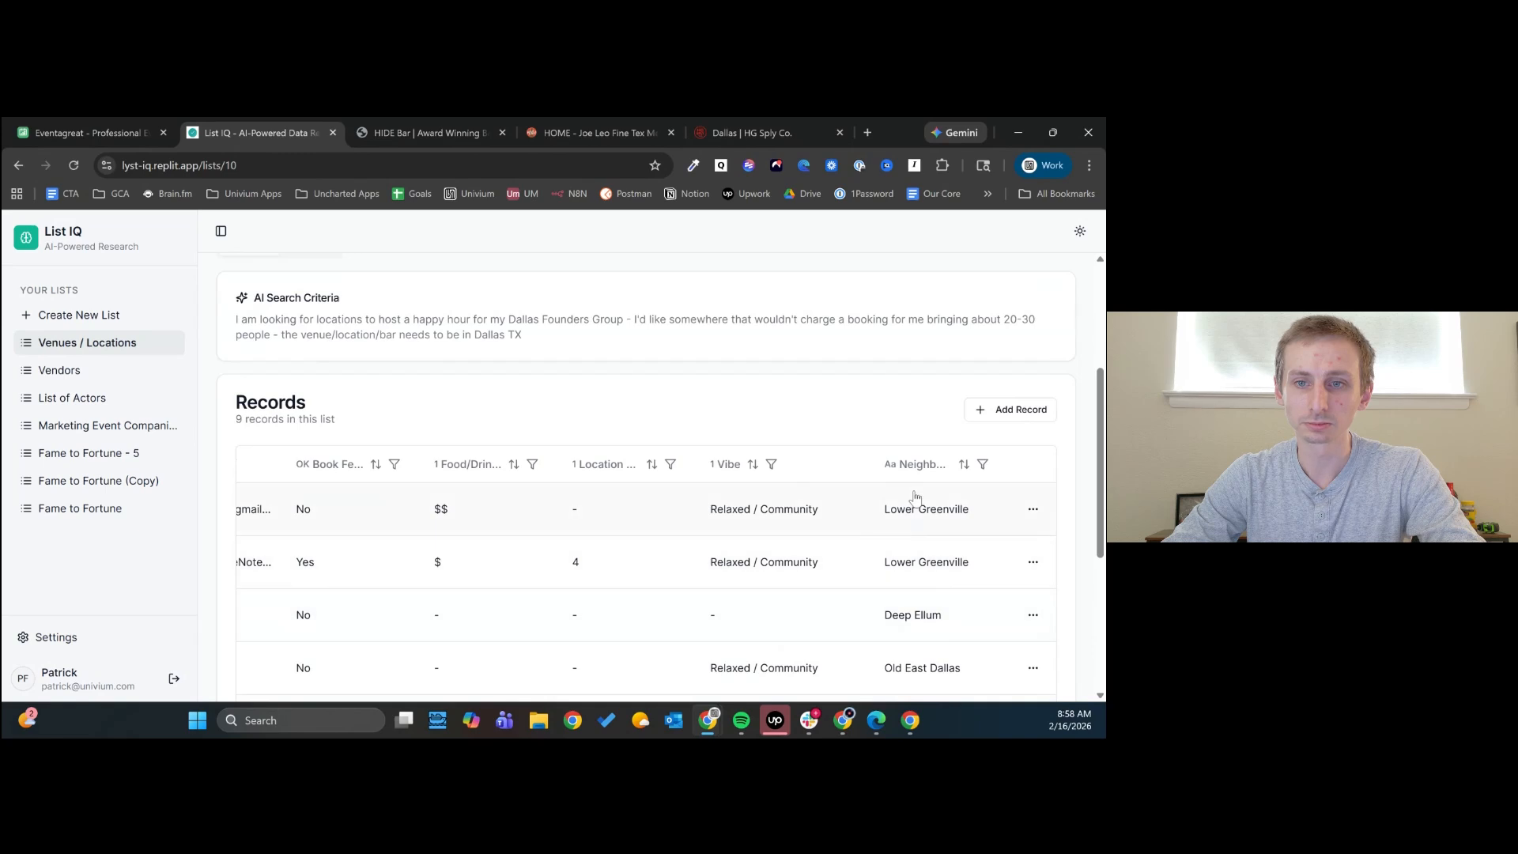
scroll(923, 498, down, 2)
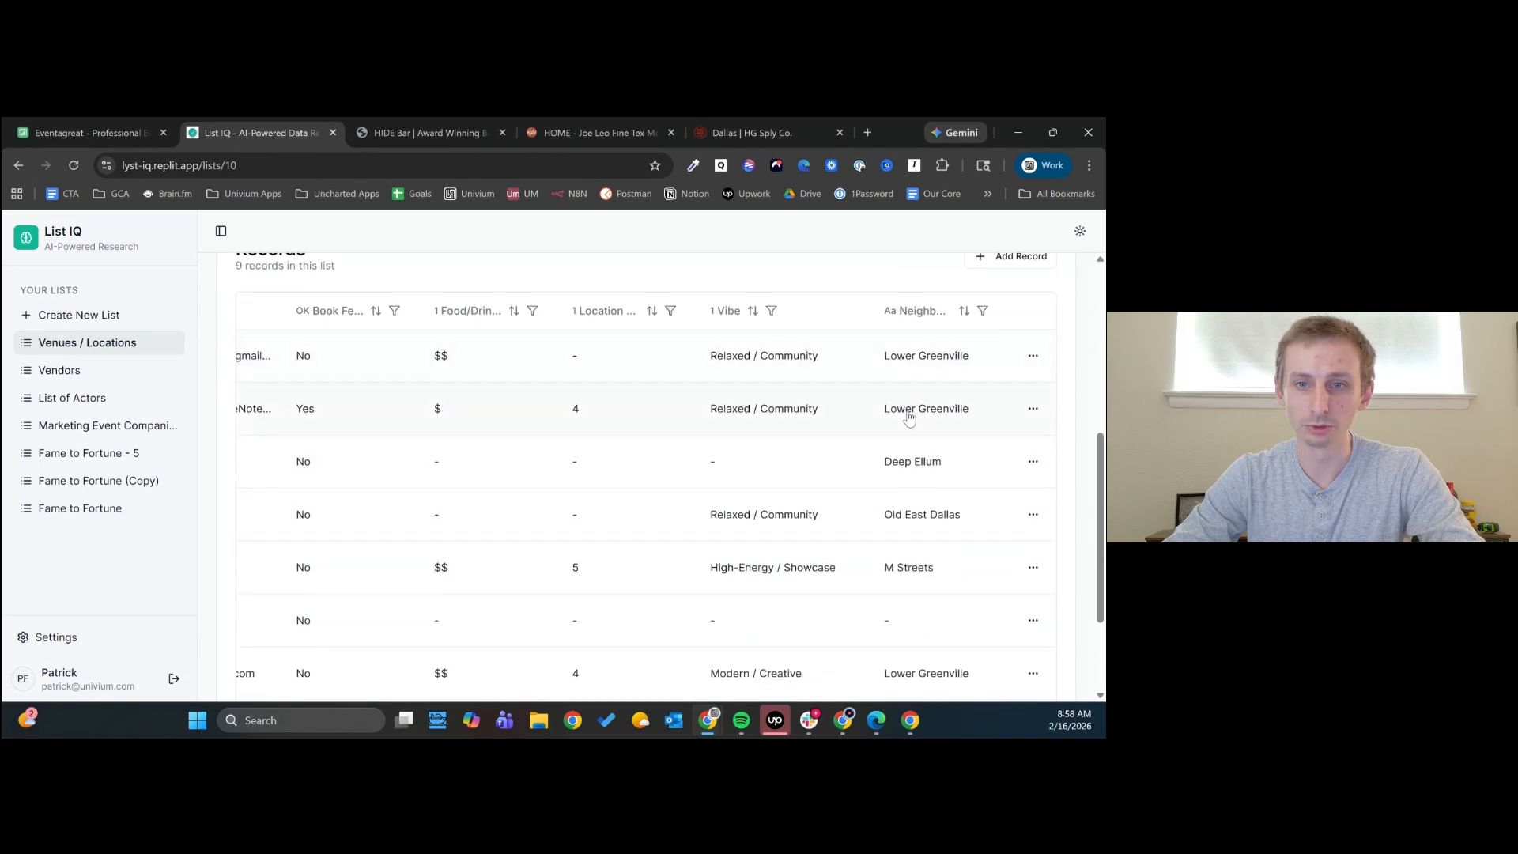
scroll(958, 522, down, 2)
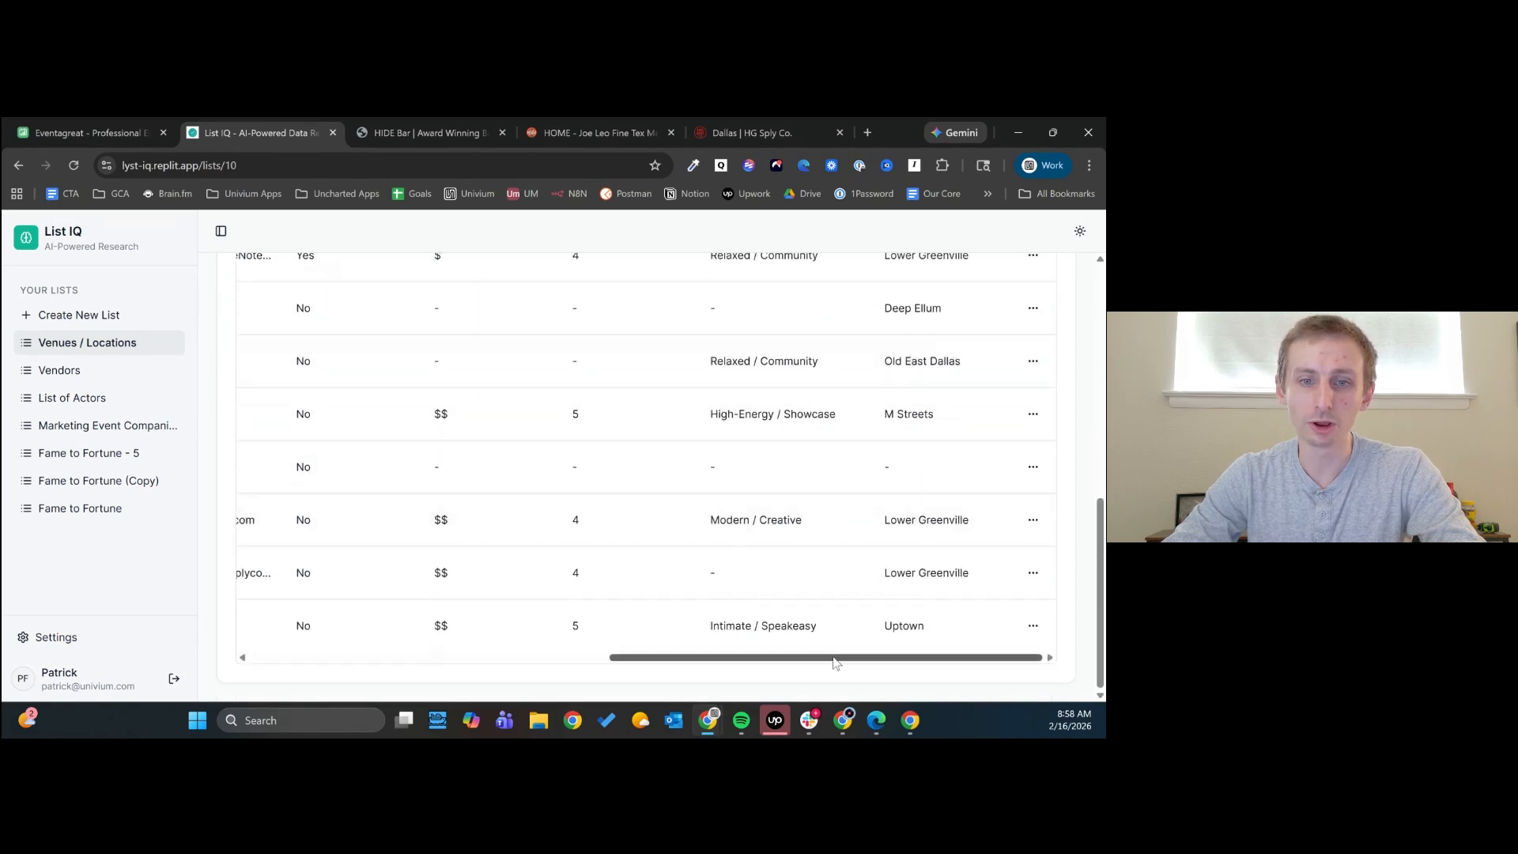
drag(832, 661, 408, 668)
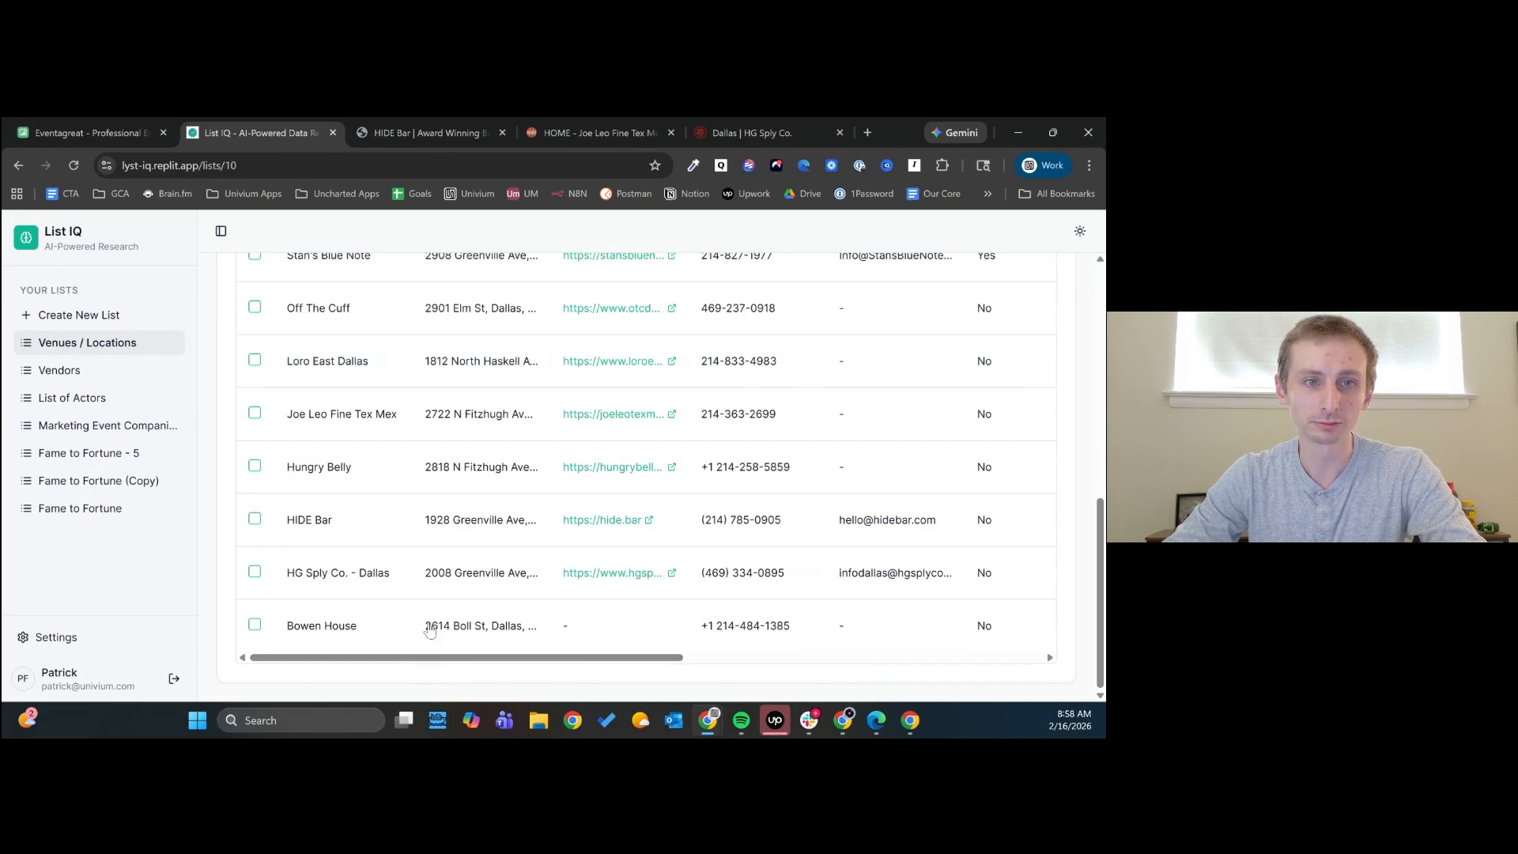
- In the Venues / Locations list settings, start a new column named Max Capacity with the Number data type
scroll(427, 623, up, 5)
click(317, 323)
scroll(416, 447, down, 15)
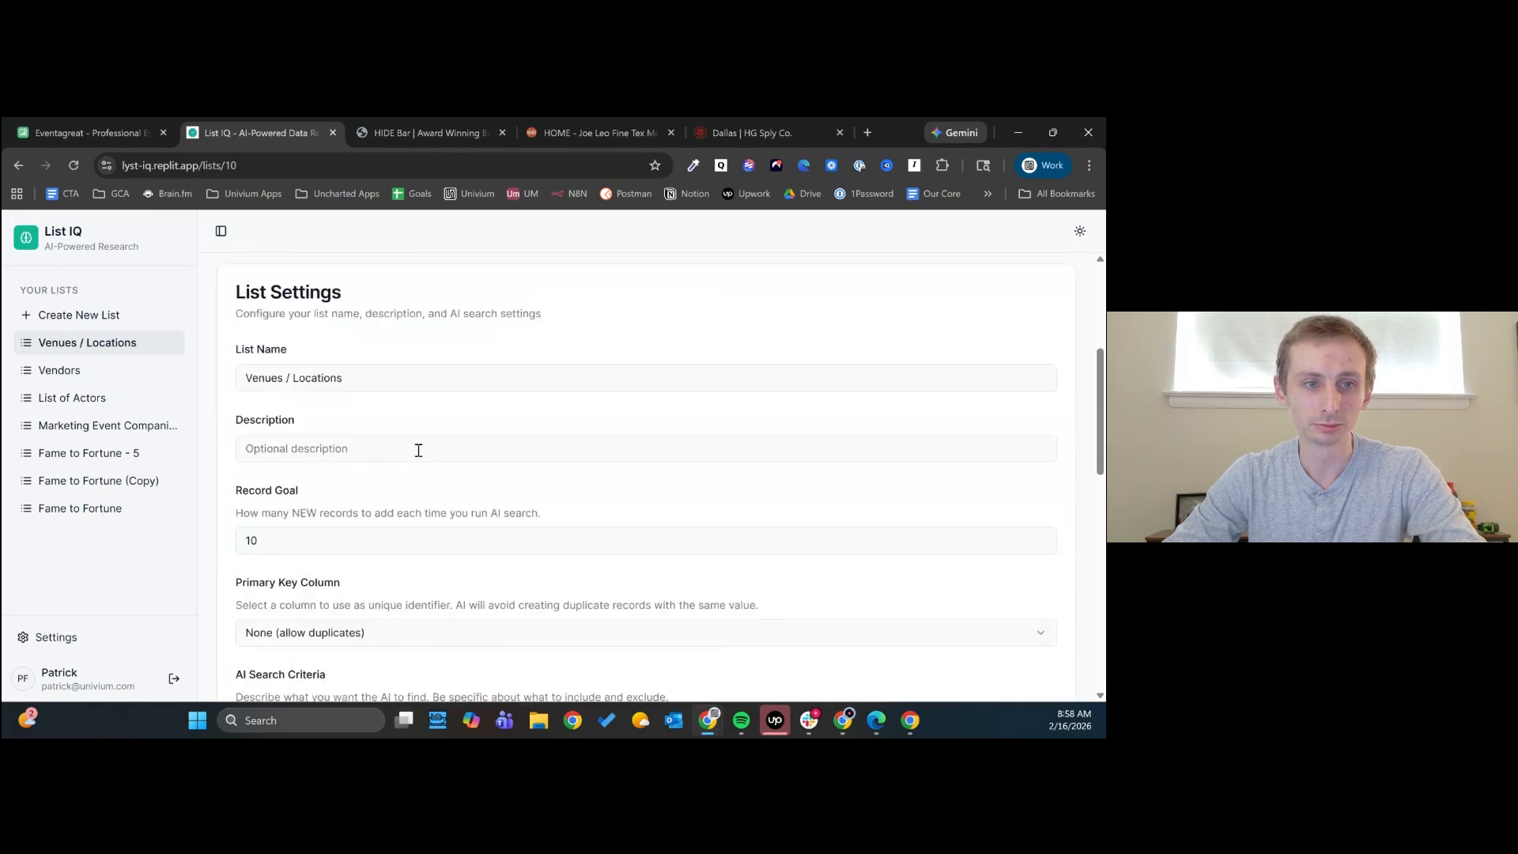
scroll(460, 451, up, 3)
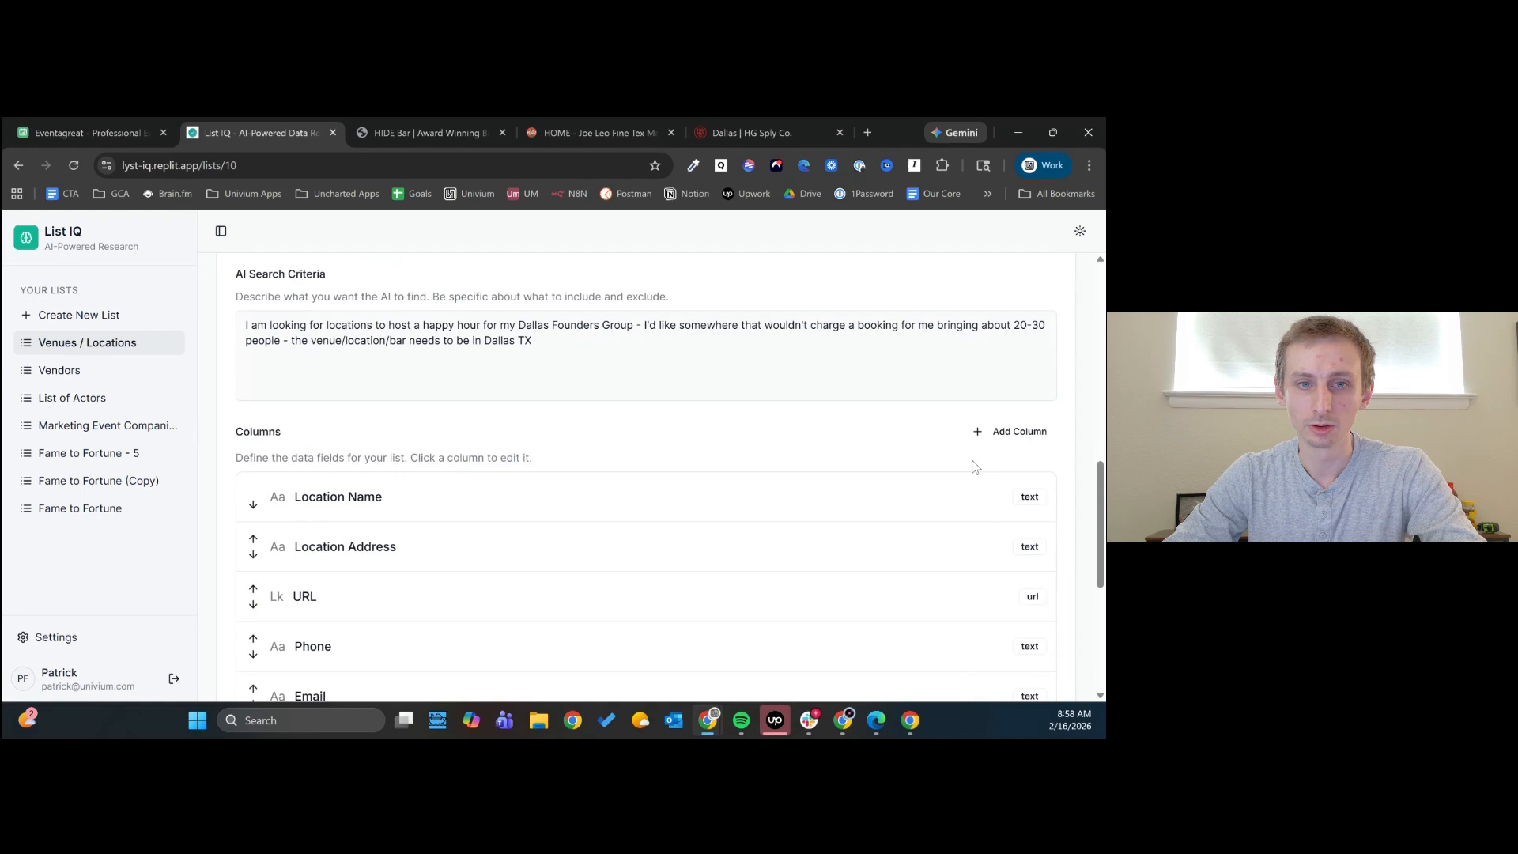
click(1012, 431)
text(Max Capacity)
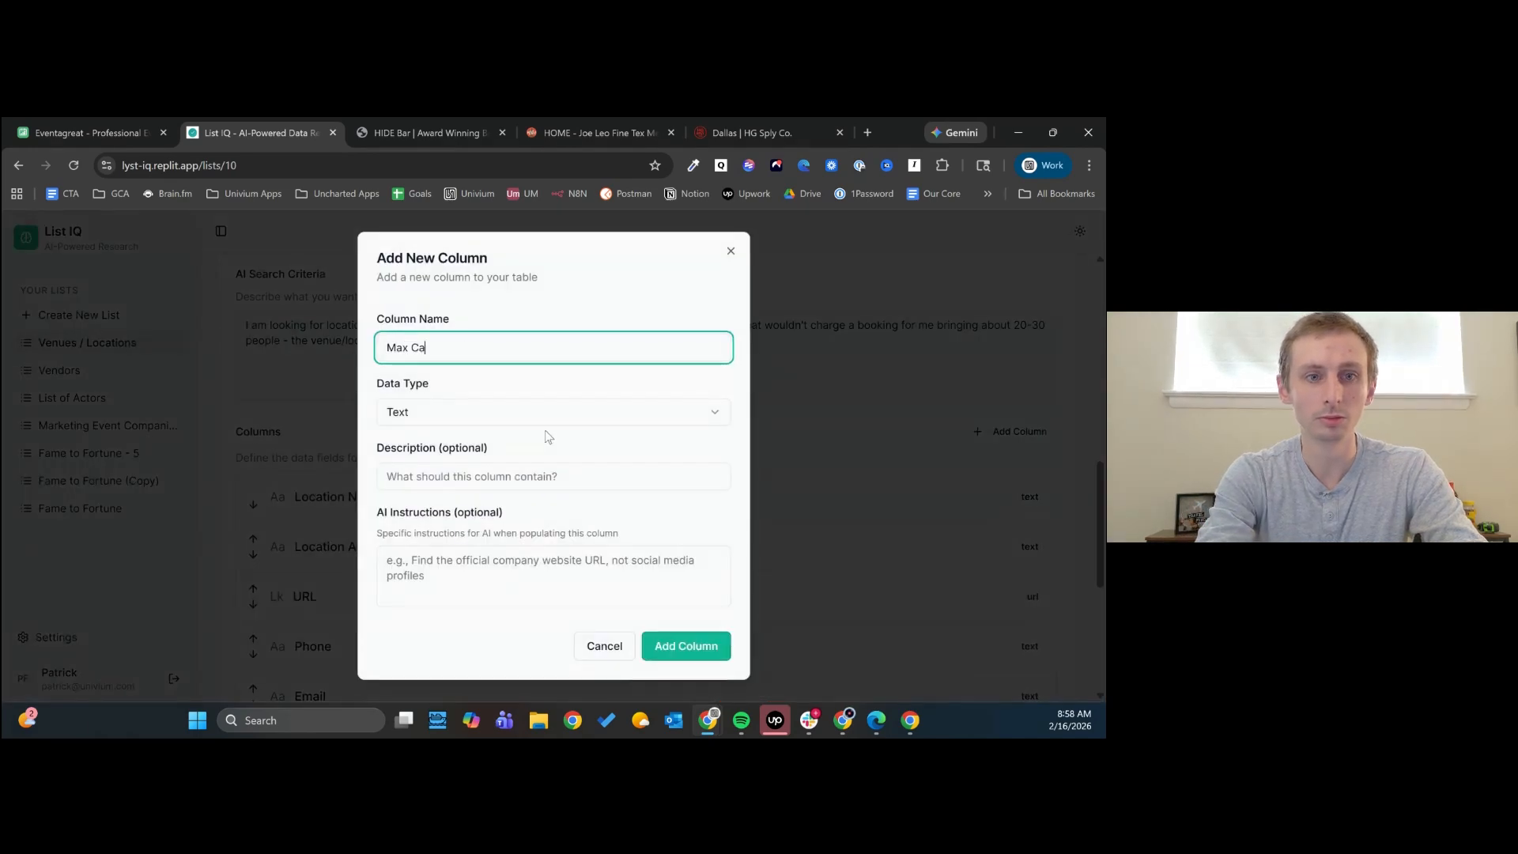
click(510, 411)
click(475, 492)
- Give the Max Capacity column the AI instructions "How many people can fit into this location in total?" and add it to the list
click(485, 554)
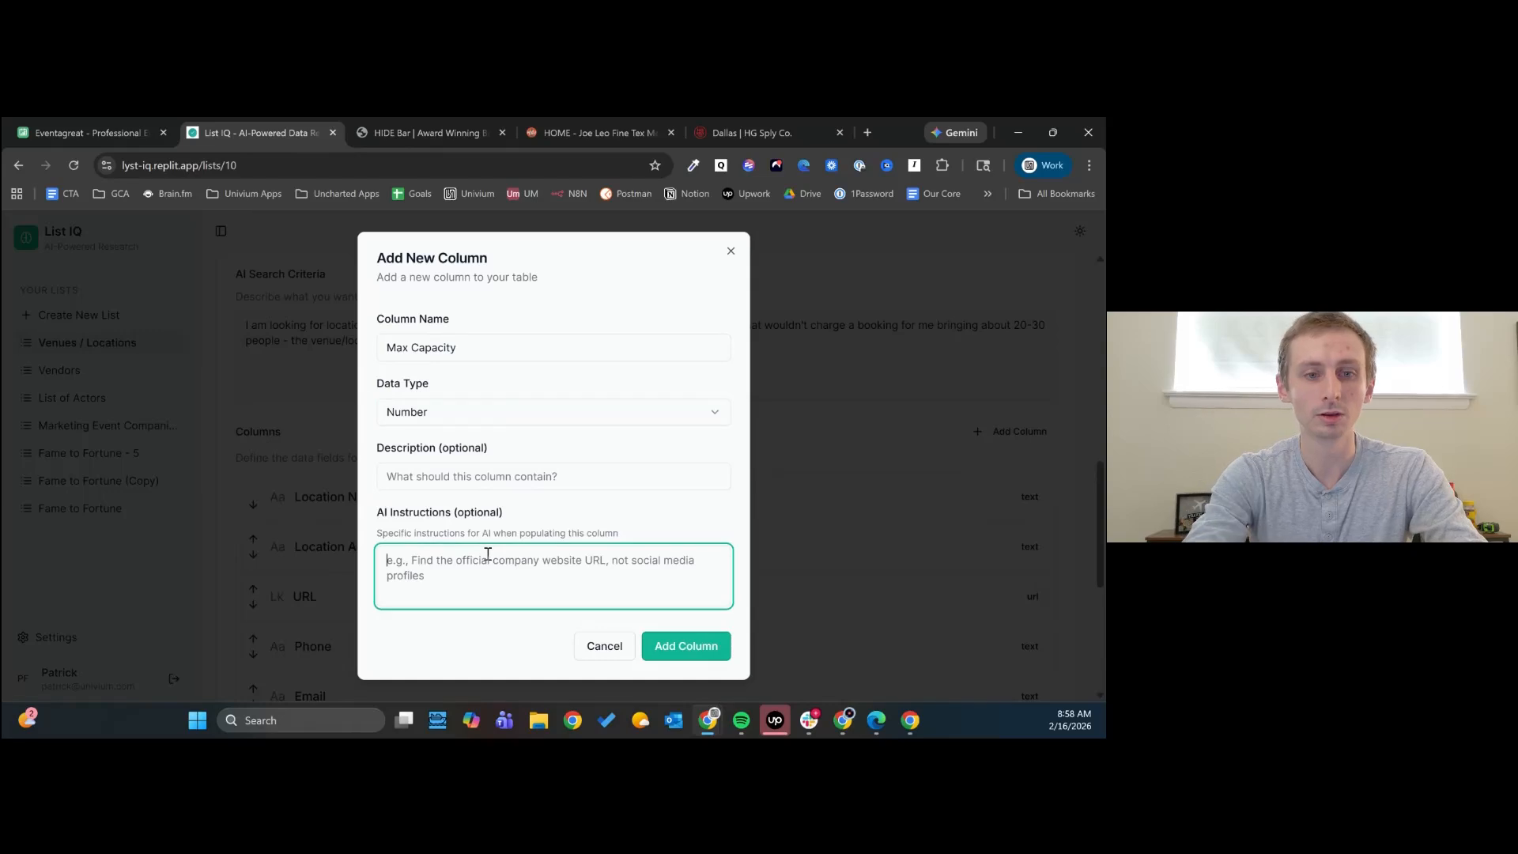
text(H)
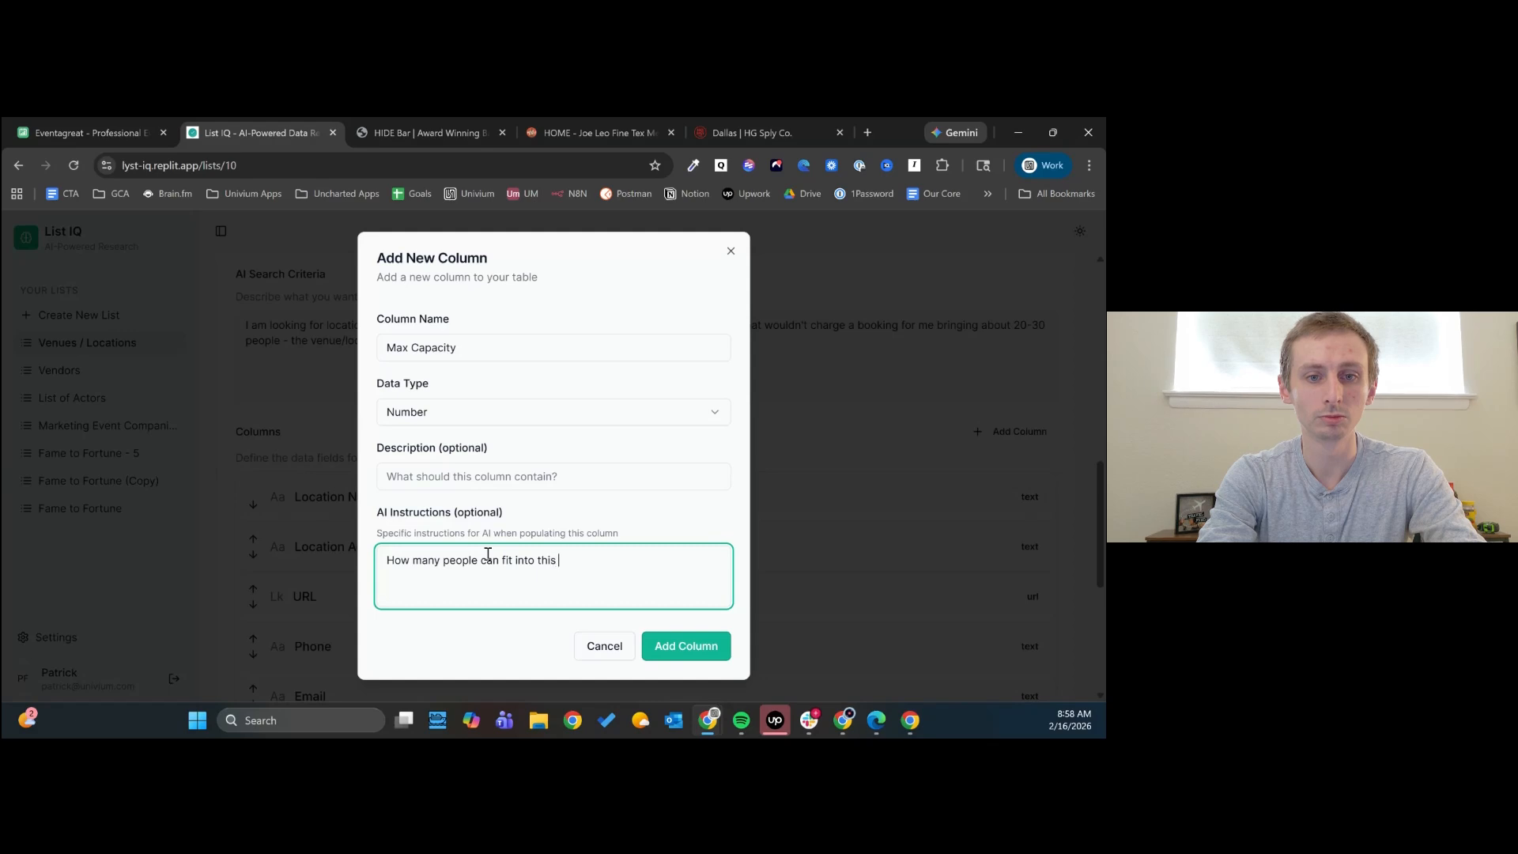
text(tal?)
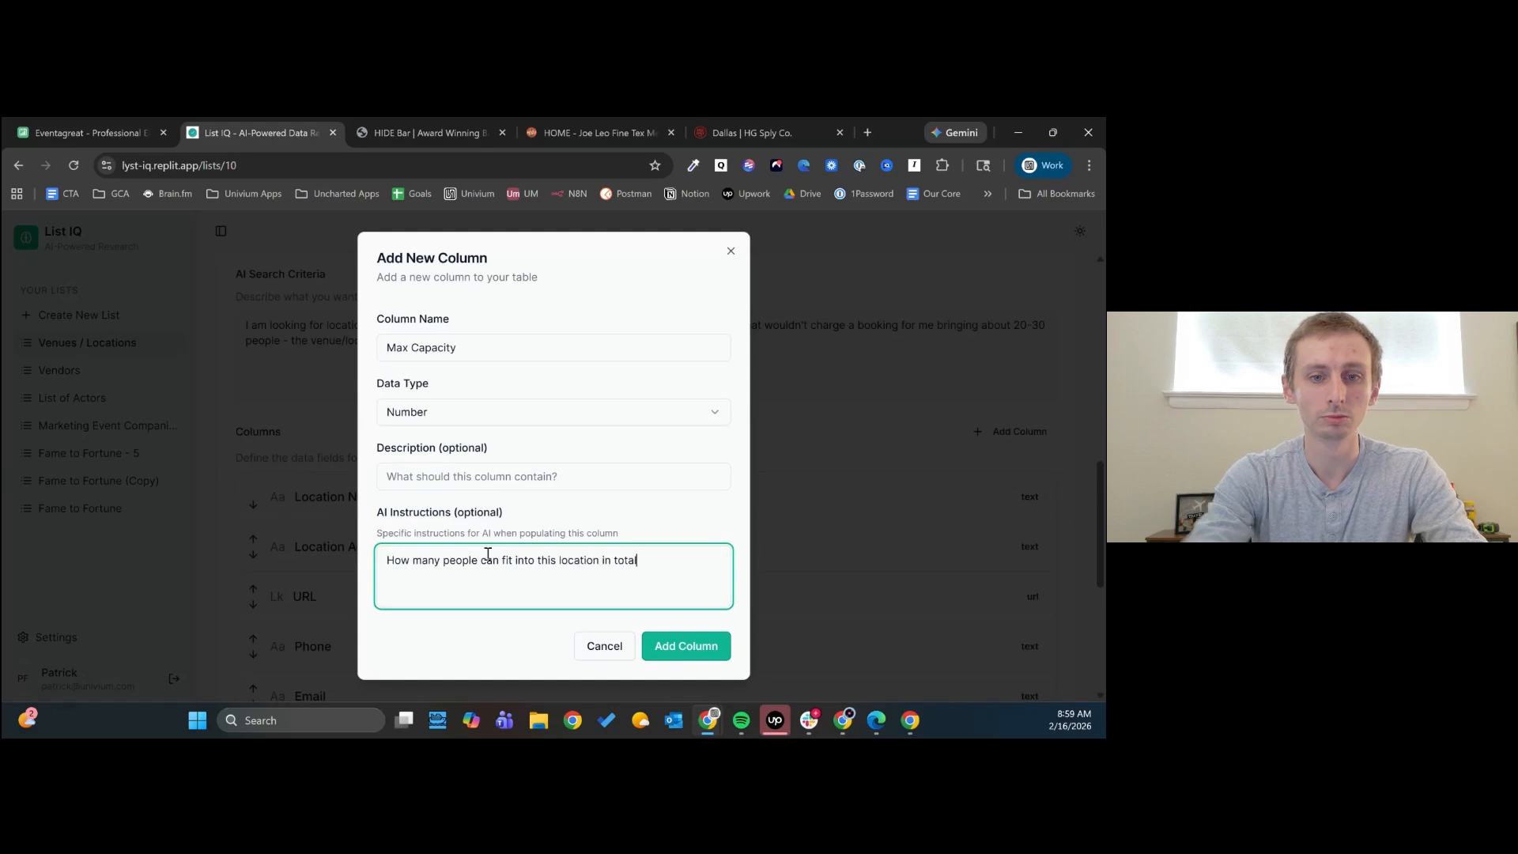
click(688, 650)
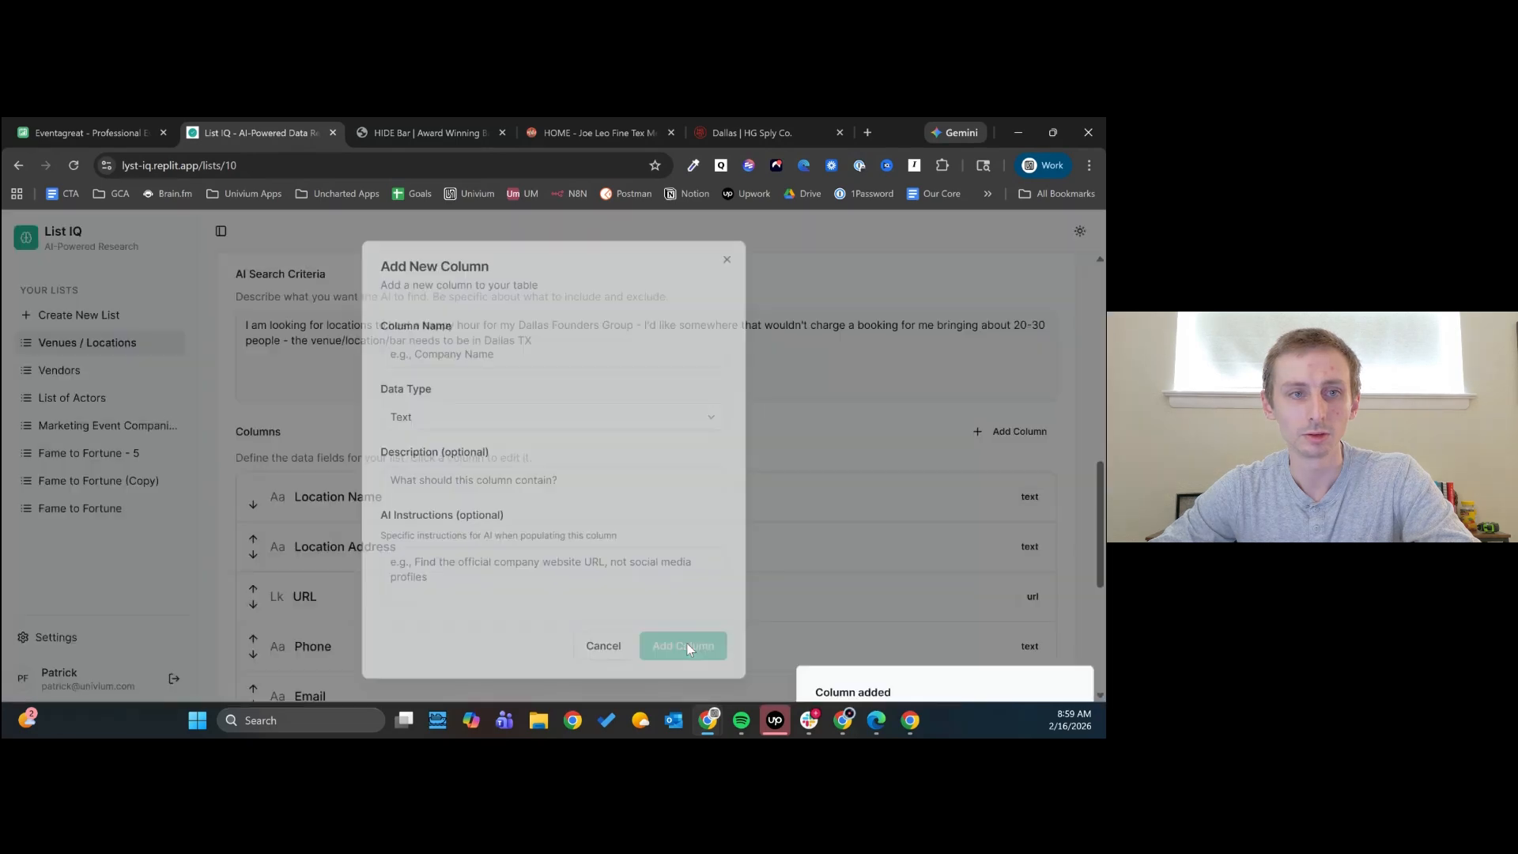
- Return to the venue records, select all of them, and check the Max Capacity column
scroll(324, 406, up, 8)
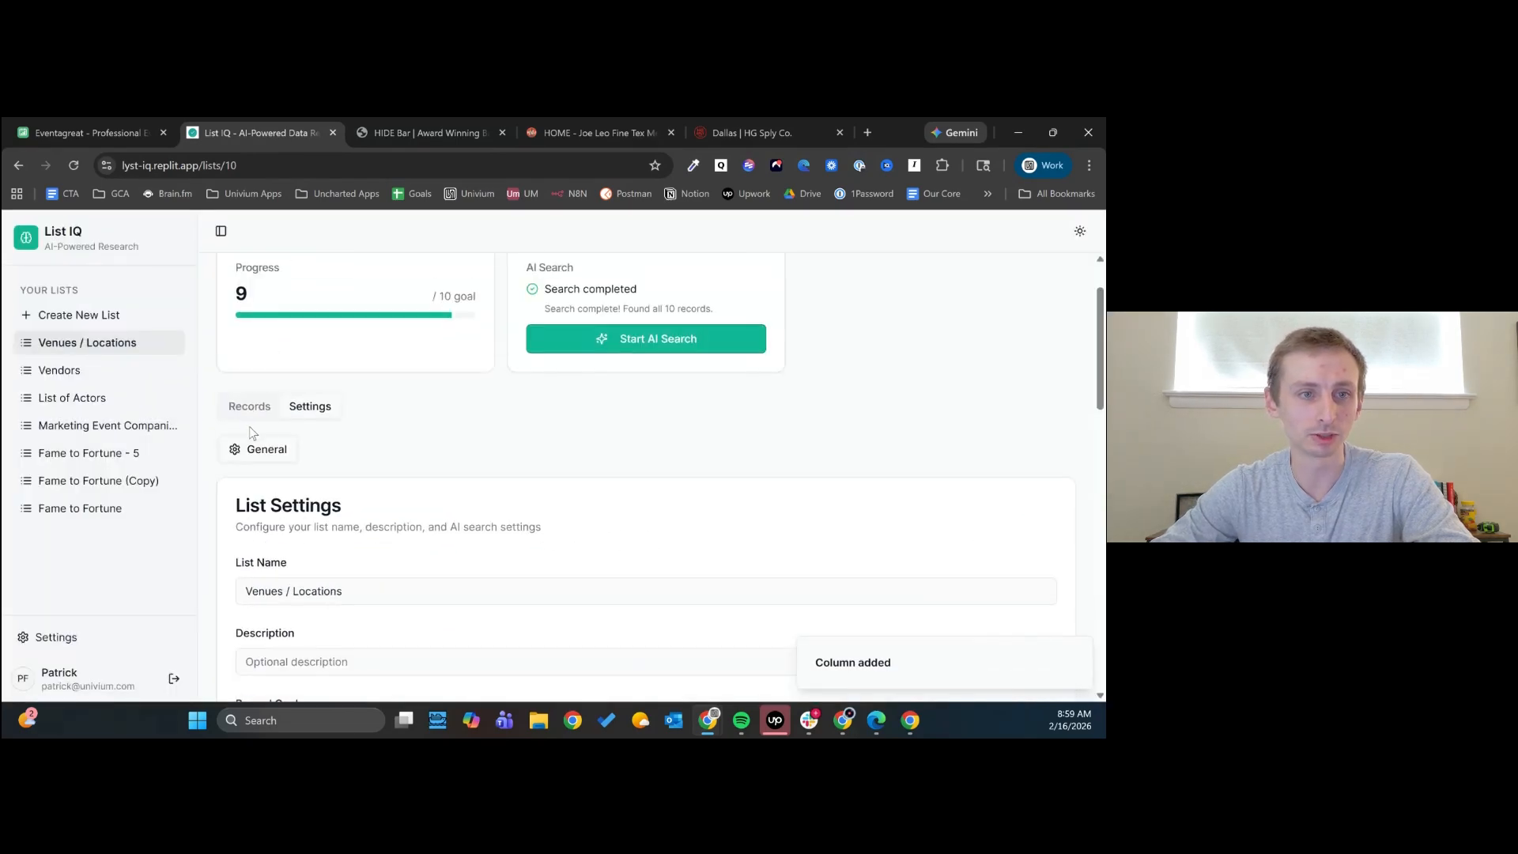
click(249, 406)
scroll(253, 405, down, 4)
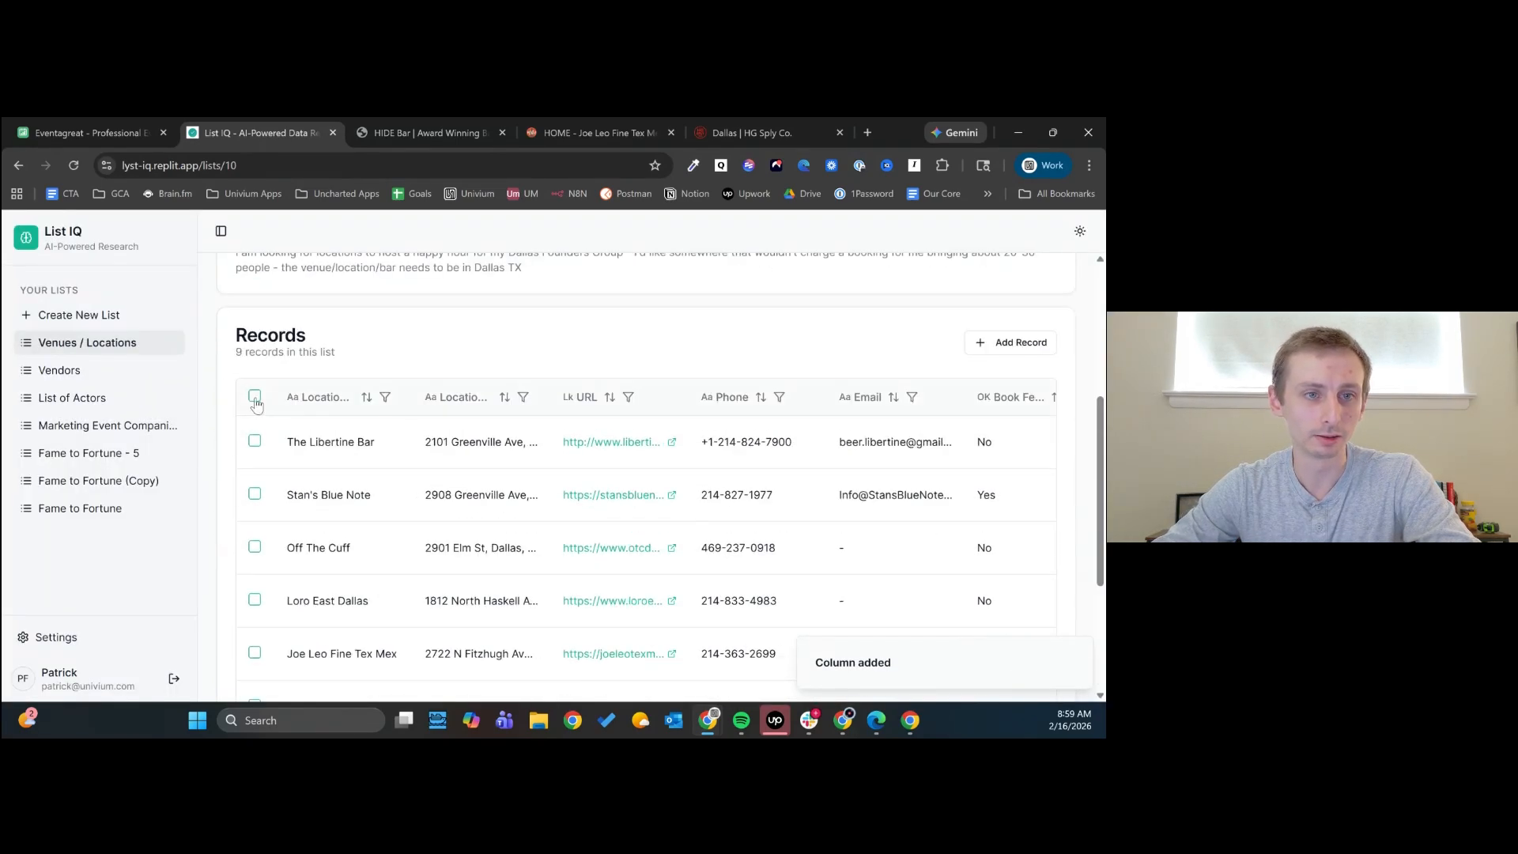
click(254, 397)
scroll(406, 624, down, 3)
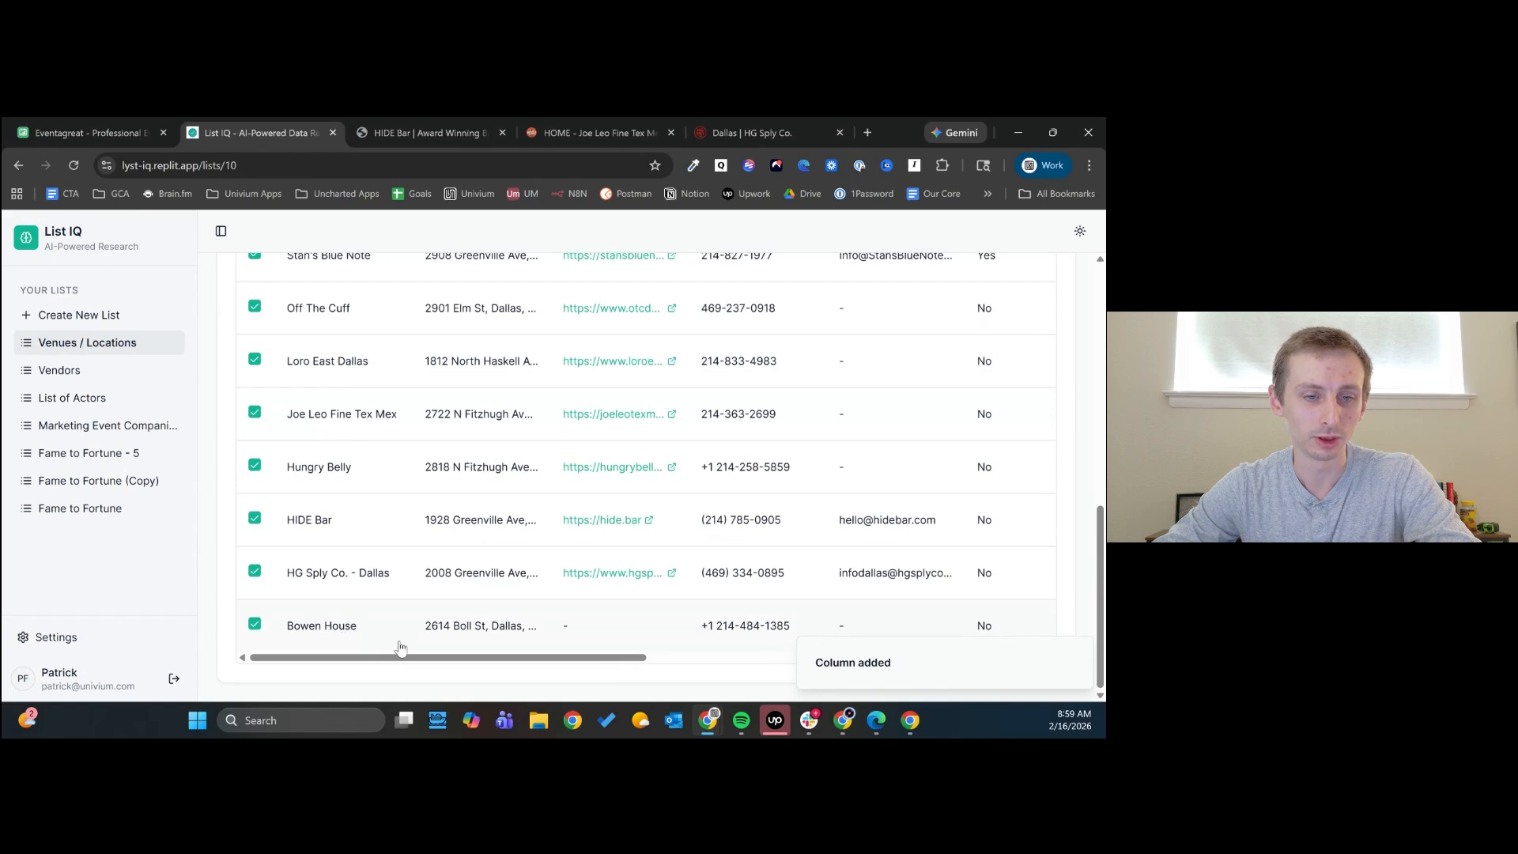
drag(406, 659, 905, 669)
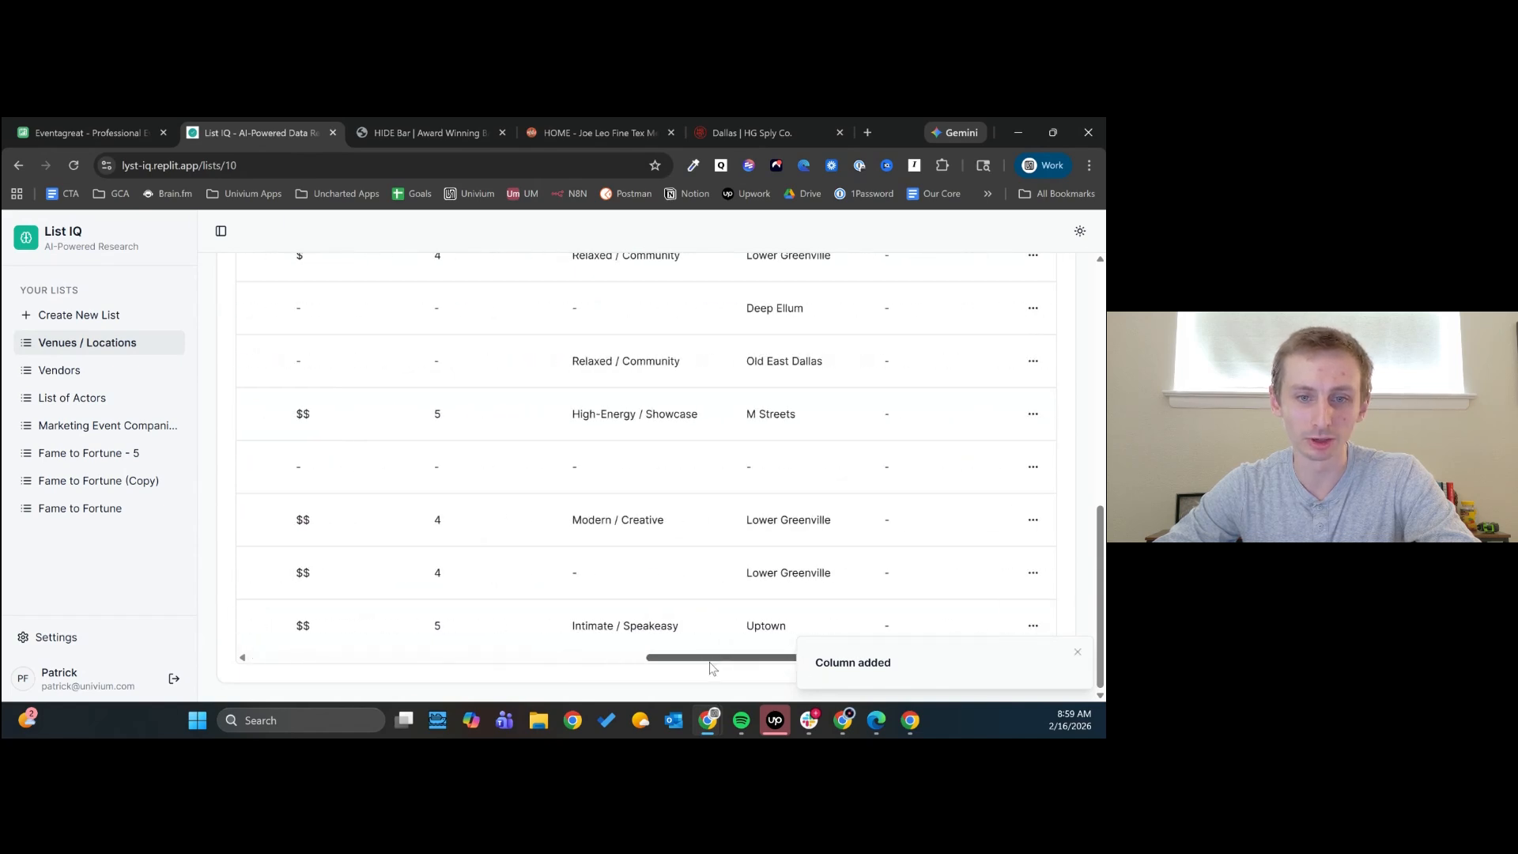
drag(699, 659, 225, 658)
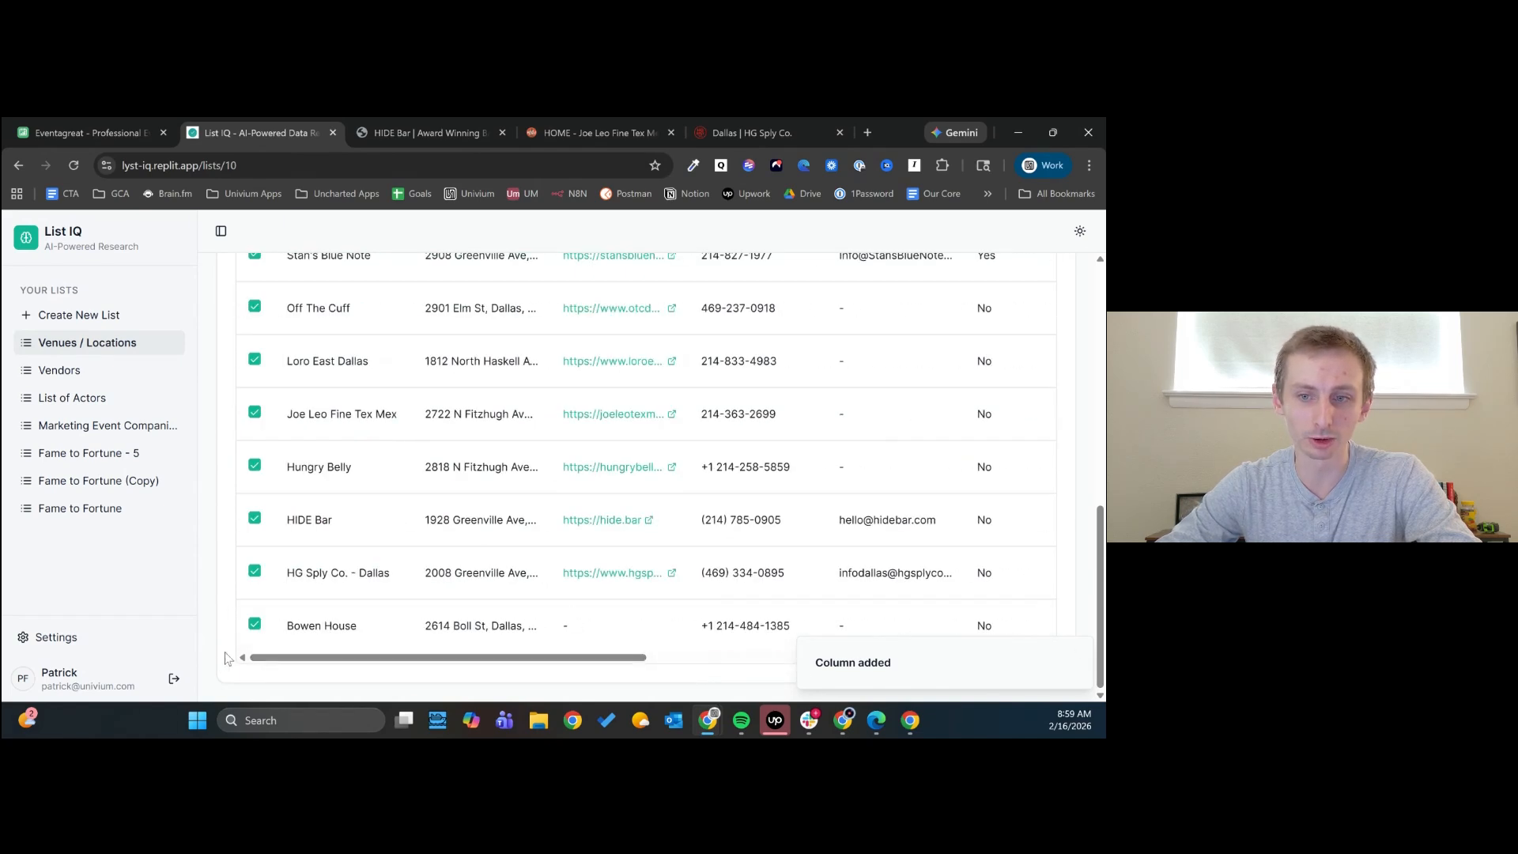
scroll(407, 576, up, 4)
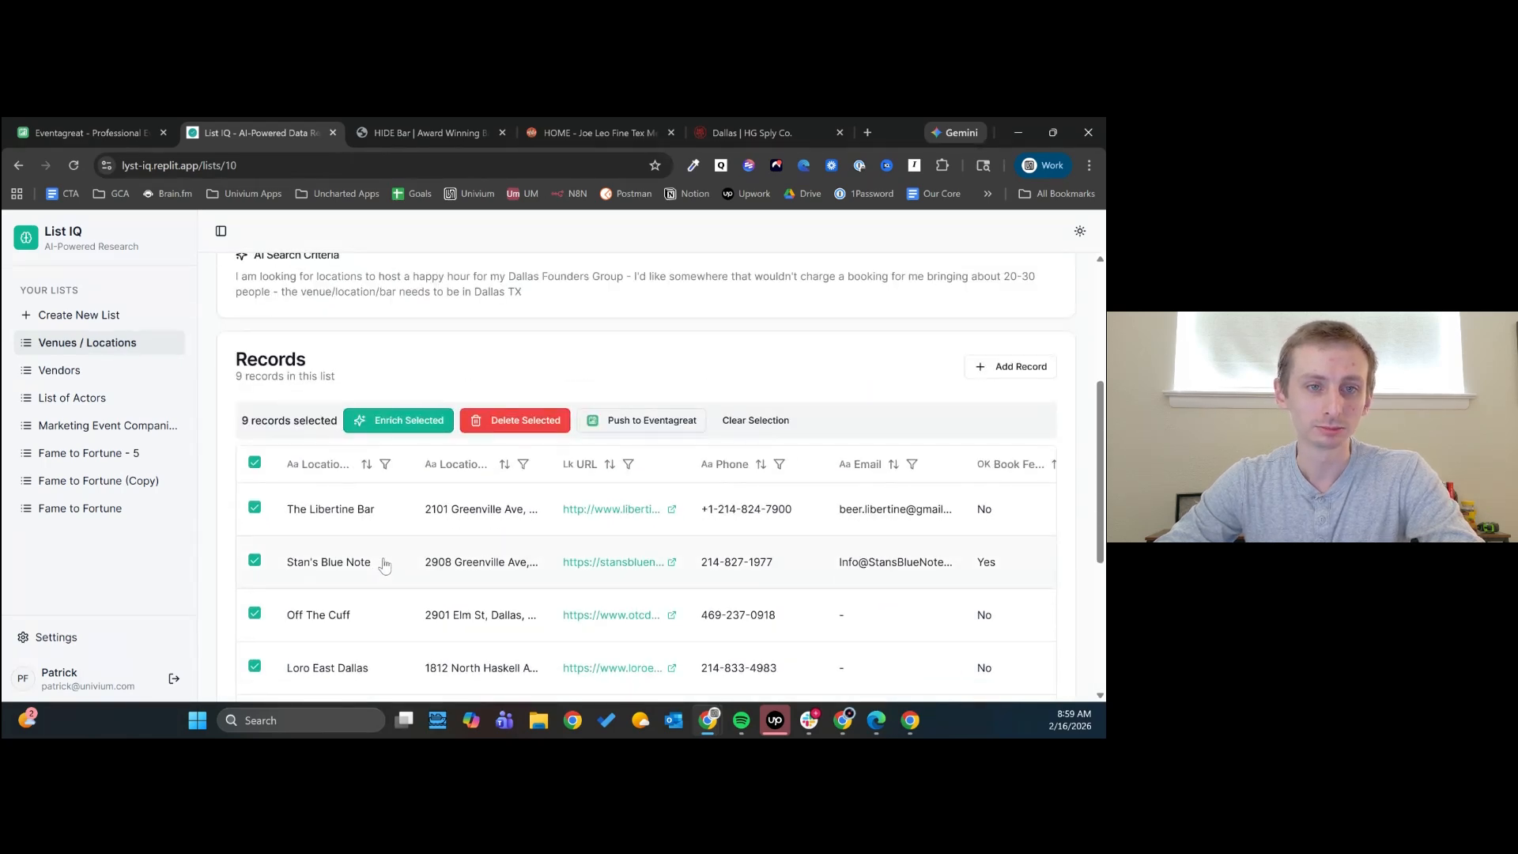
- Enrich only the blank values of the Max Capacity column for the selected venue records
click(410, 431)
scroll(442, 572, down, 2)
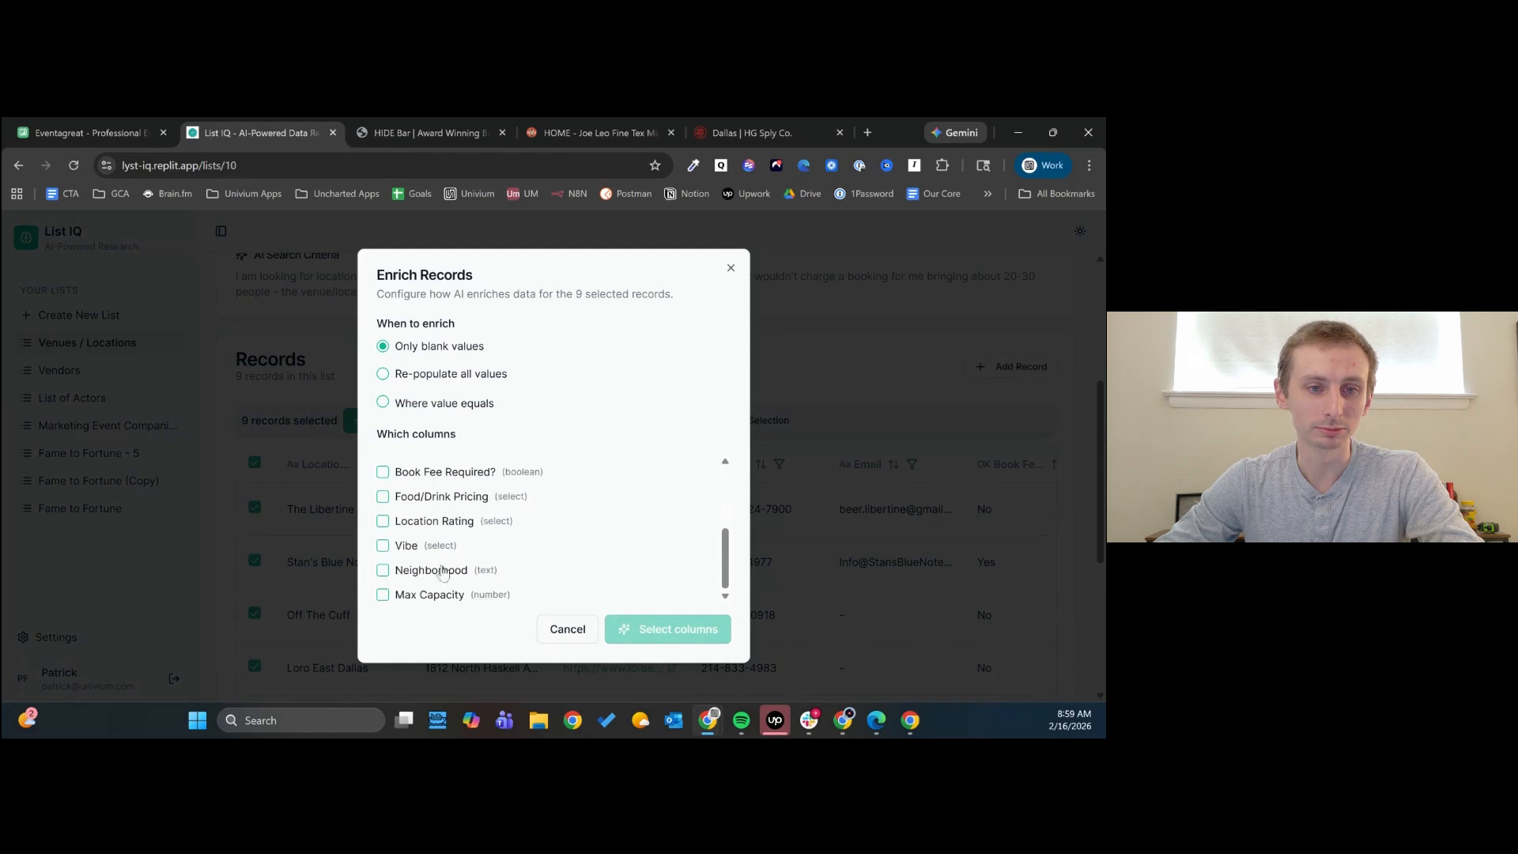
click(448, 597)
click(656, 629)
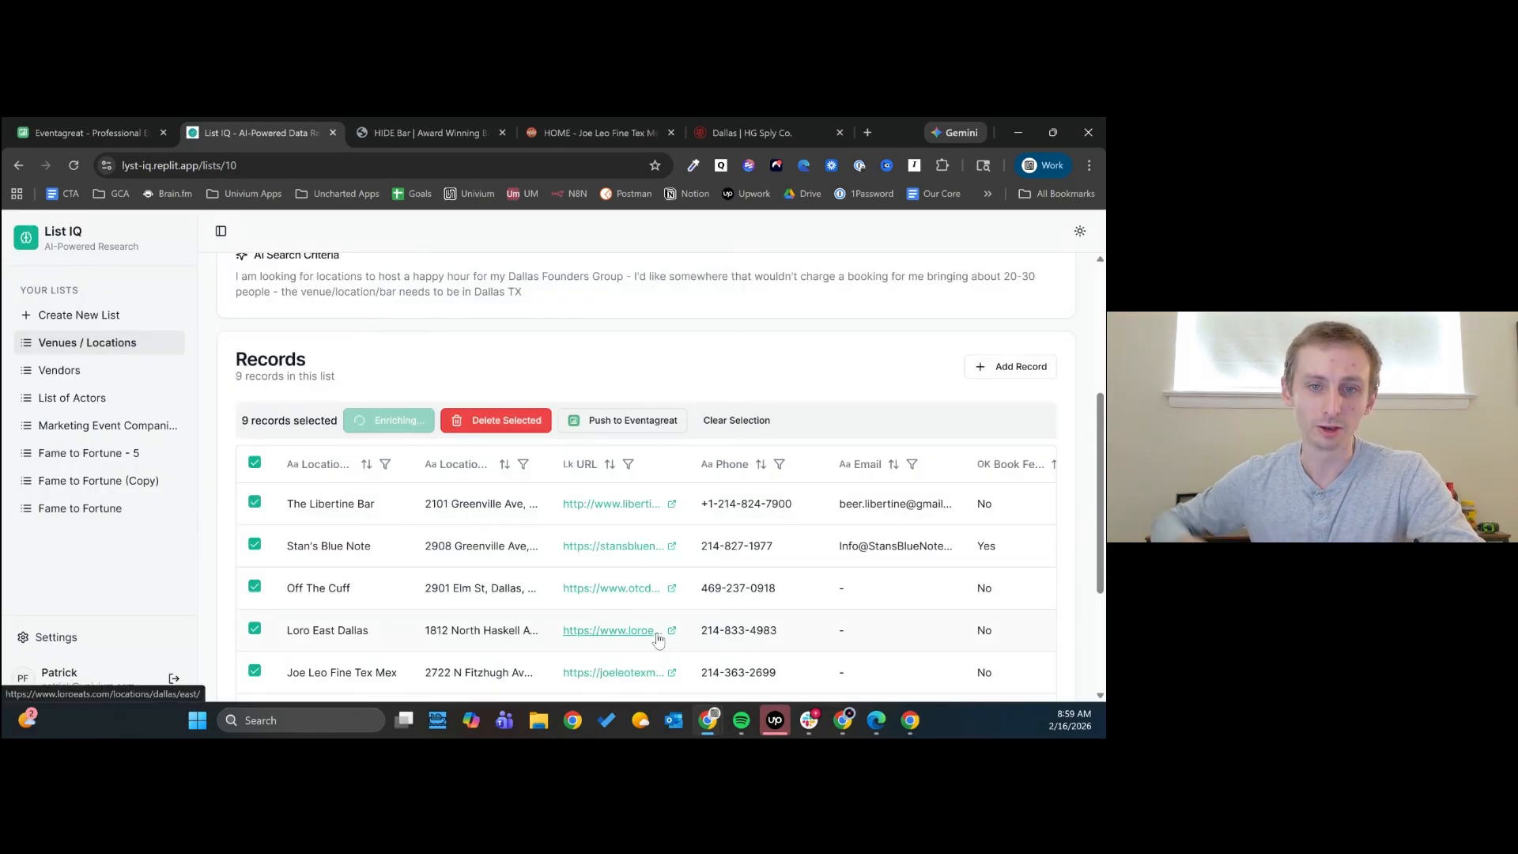
- Check the Max Capacity enrichment progress across the venue rows and return to the first columns
scroll(616, 632, down, 3)
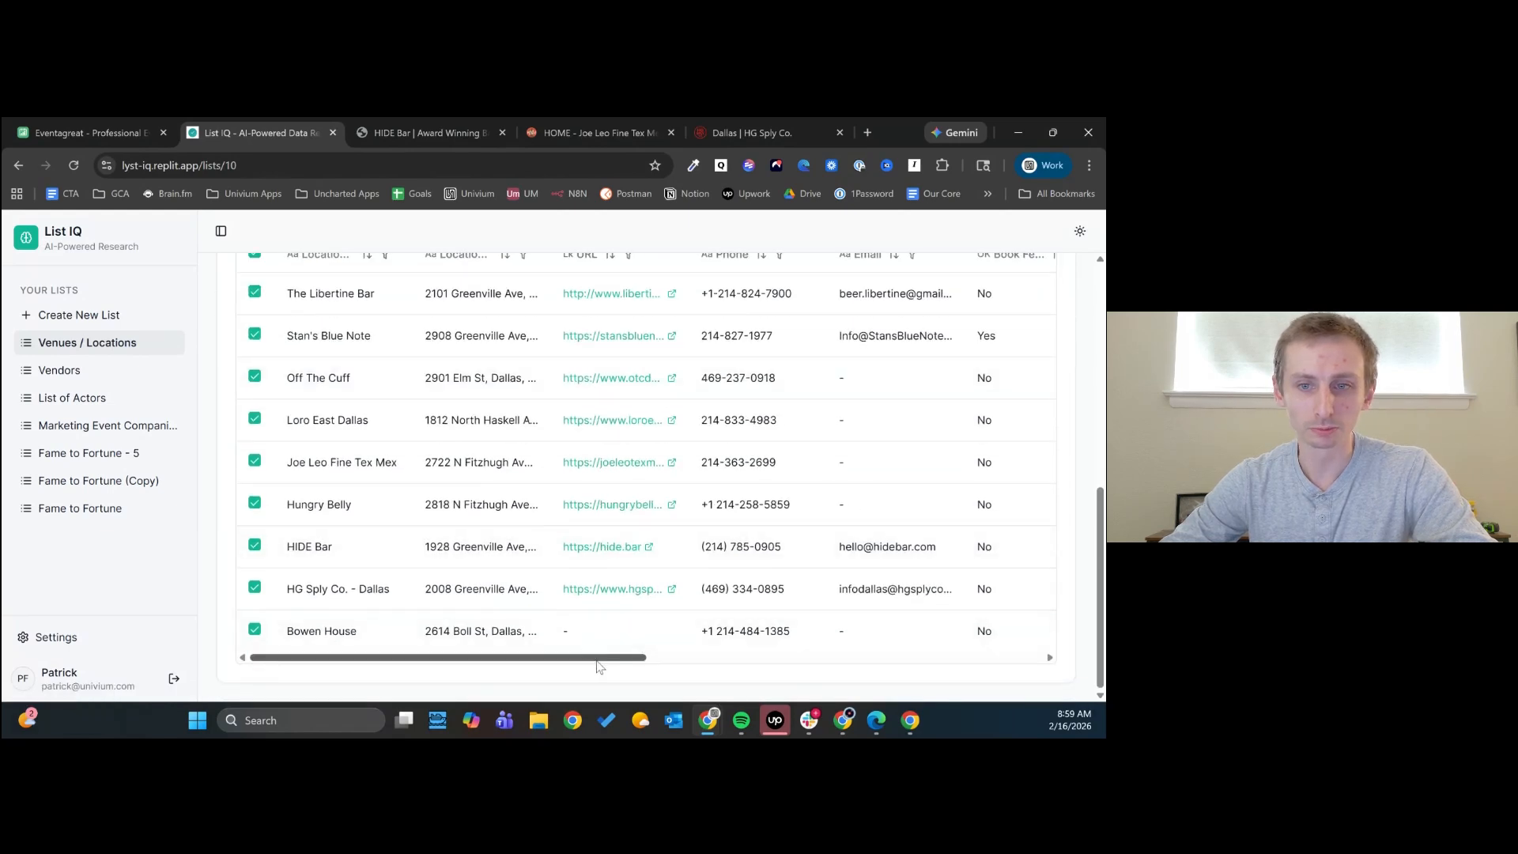
drag(598, 666, 1030, 674)
scroll(940, 554, up, 1)
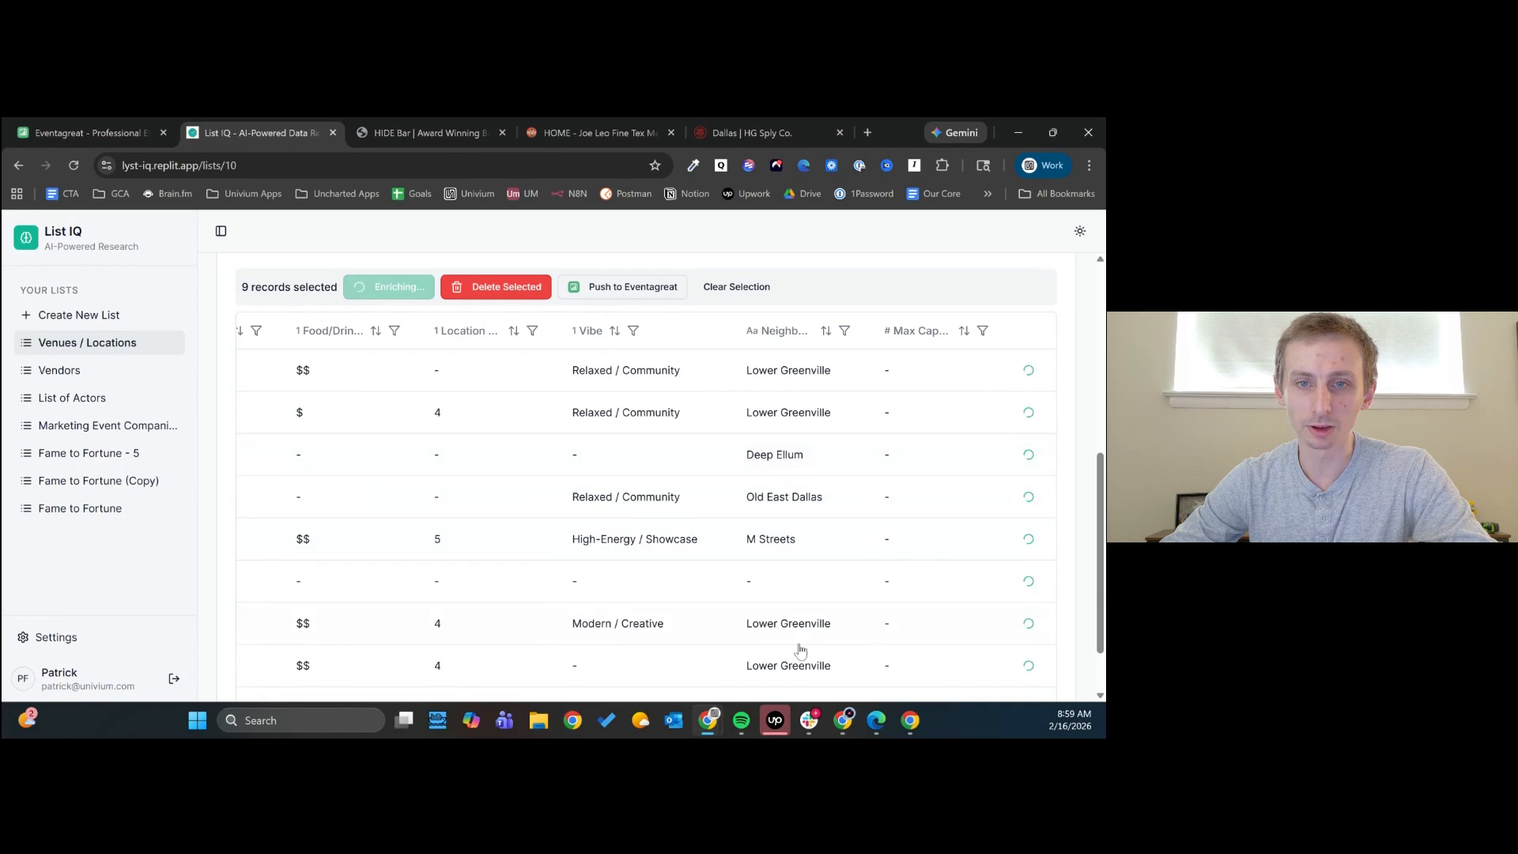
scroll(800, 650, down, 1)
scroll(815, 656, up, 3)
scroll(830, 660, down, 3)
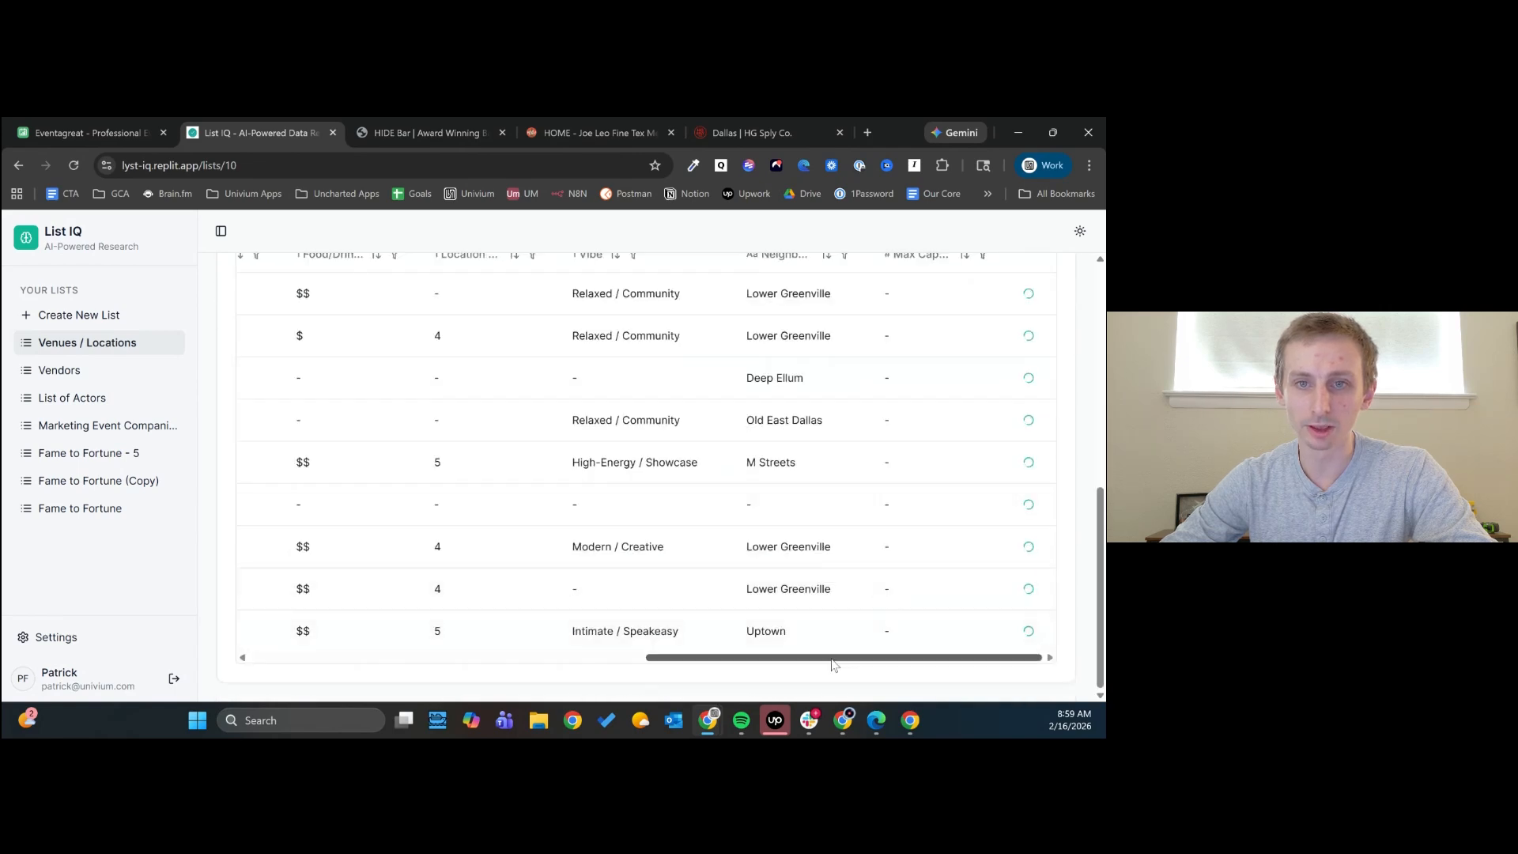
drag(834, 660, 355, 665)
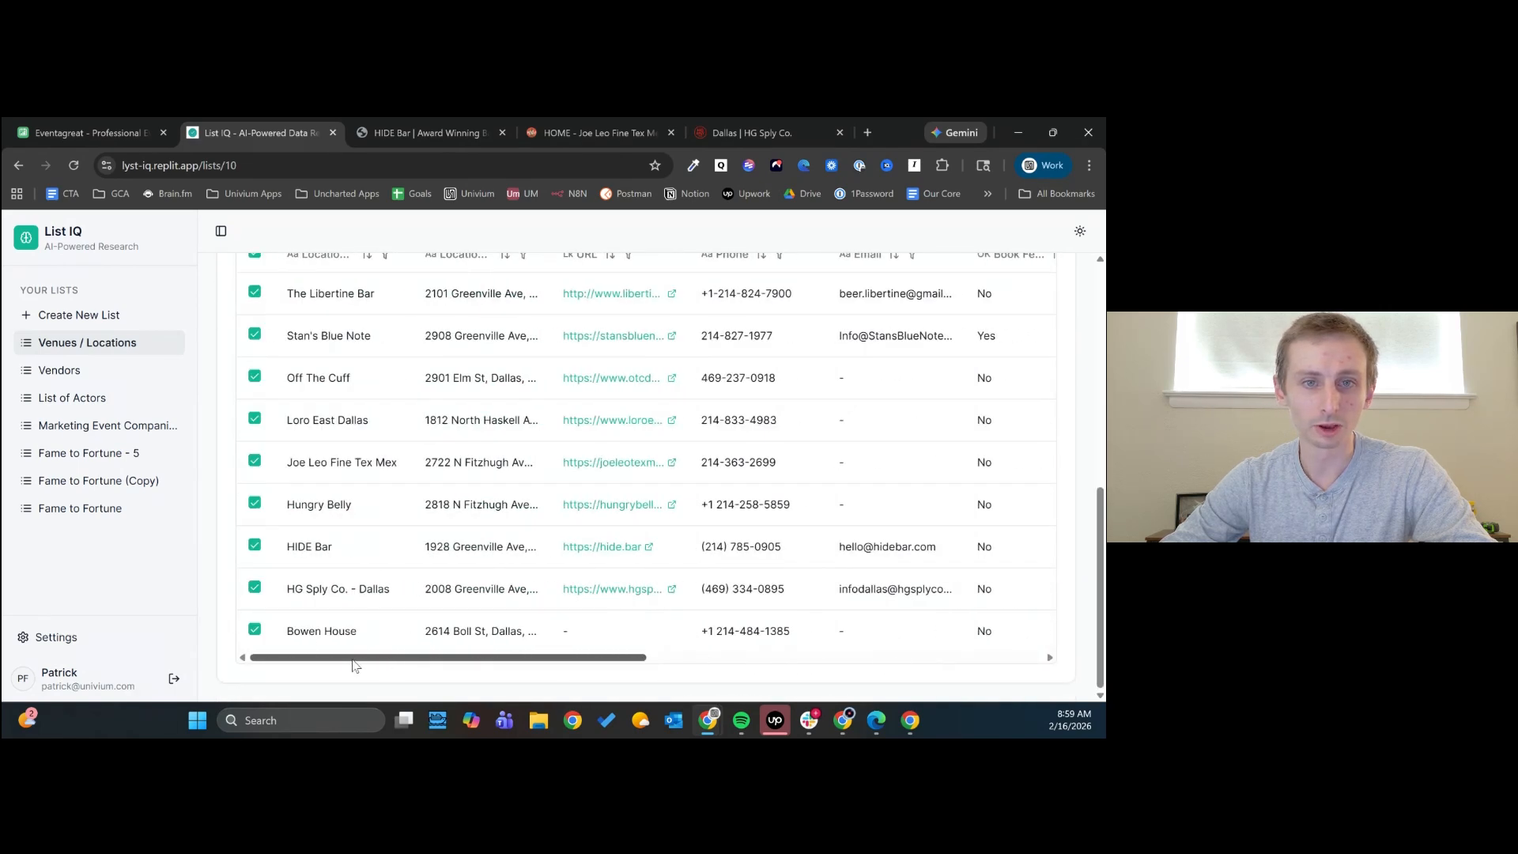
- Open the Off The Cuff venue's website from its record and look through the page down to its location map
click(630, 380)
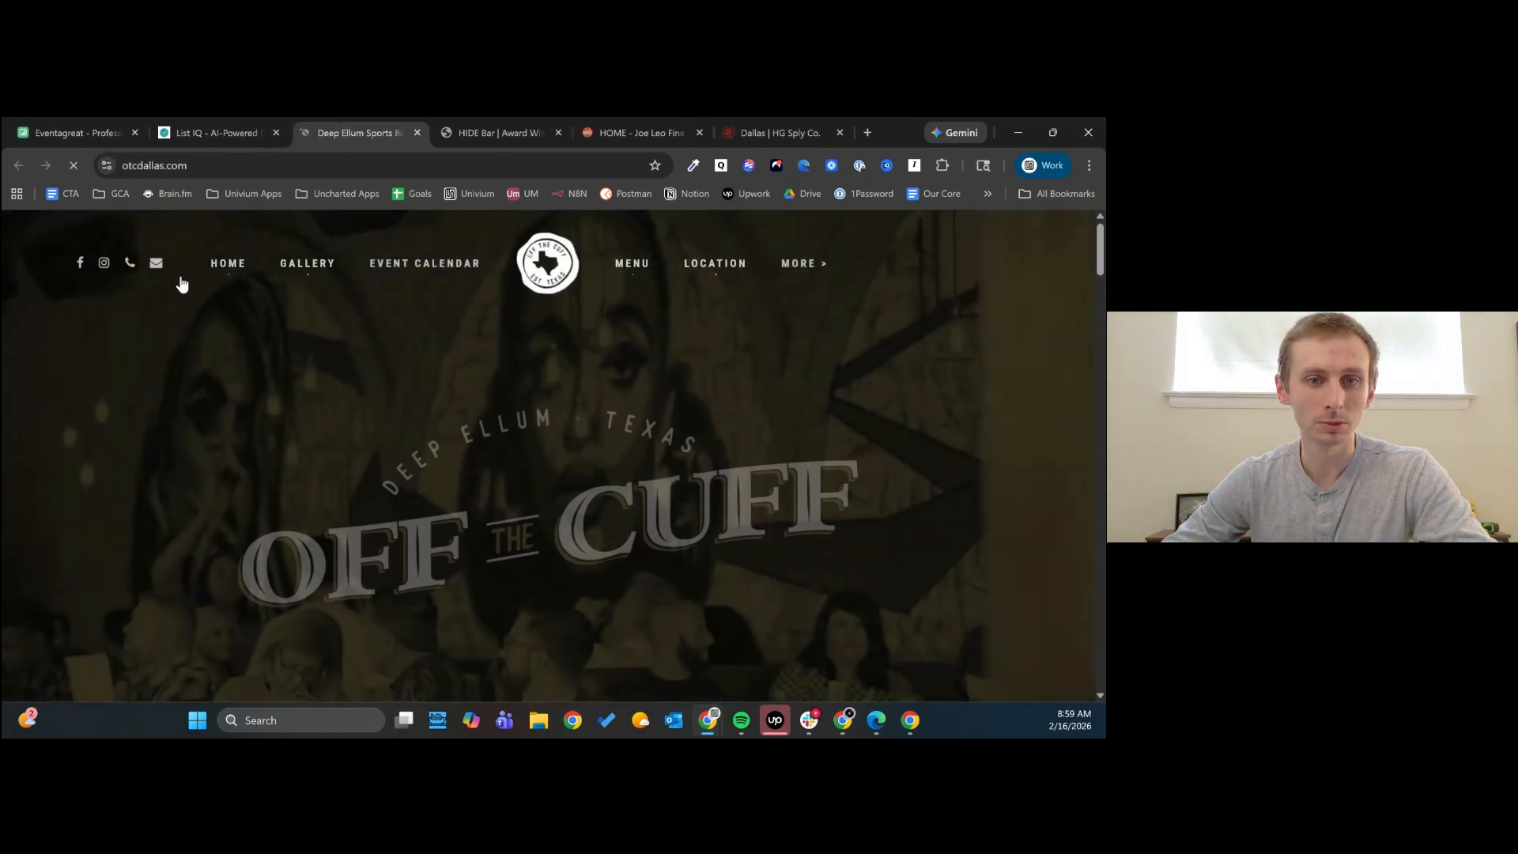
scroll(335, 331, down, 5)
scroll(338, 330, down, 10)
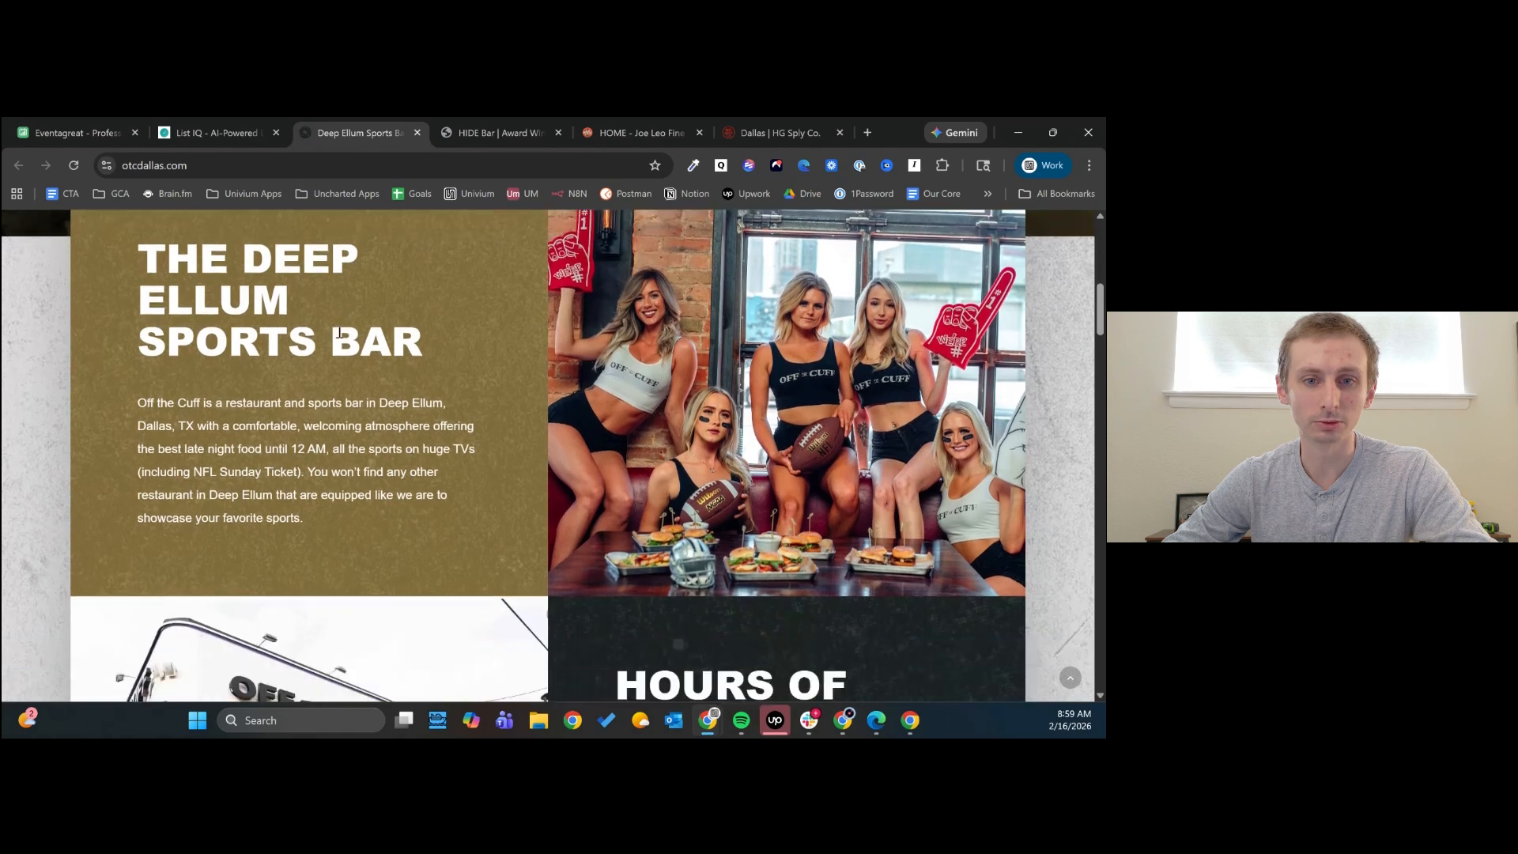
scroll(337, 331, down, 15)
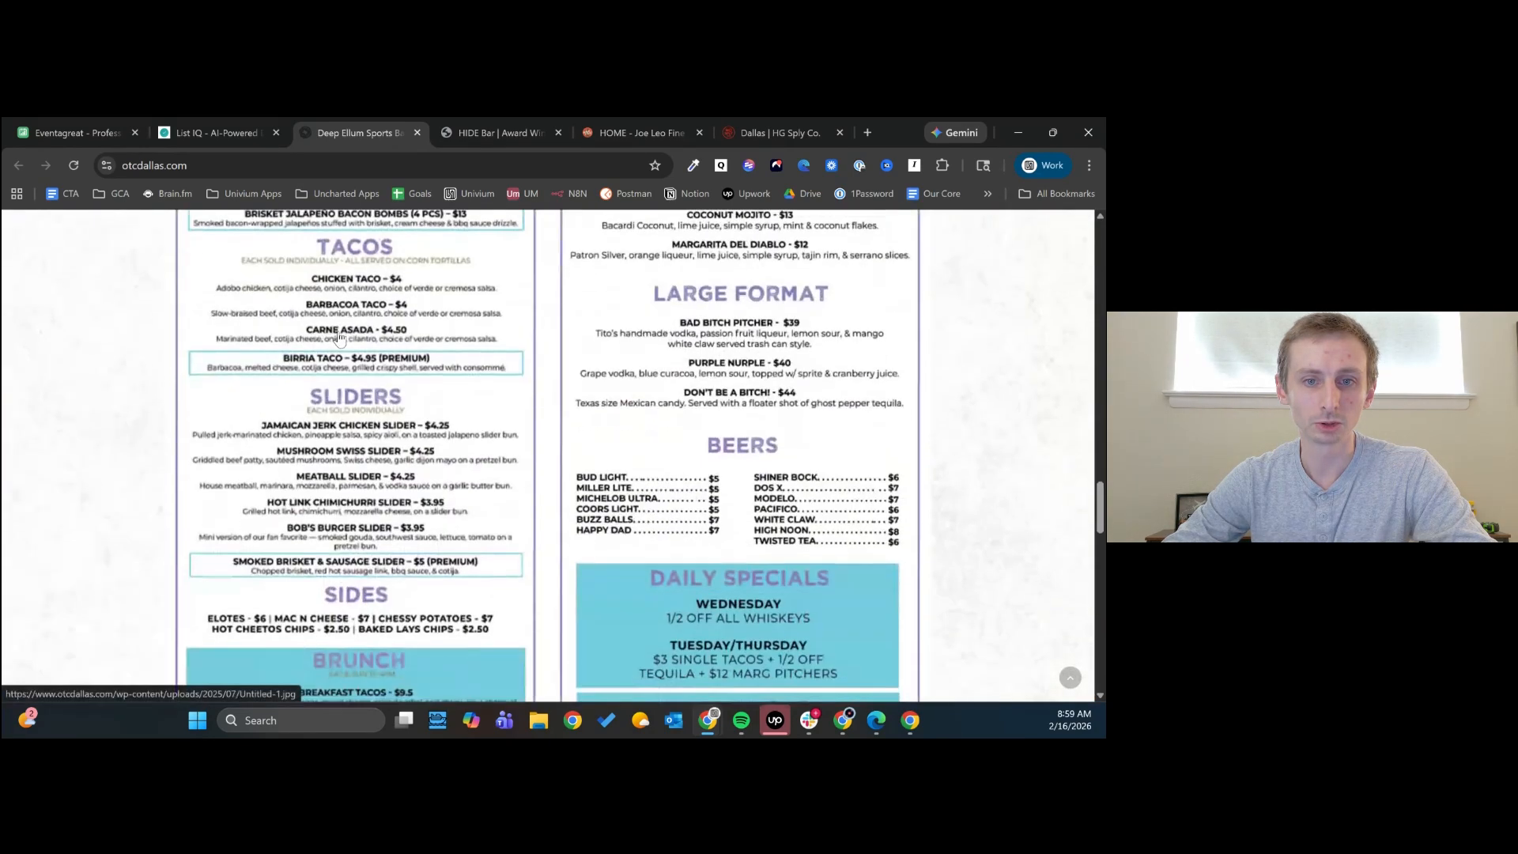
scroll(338, 331, down, 3)
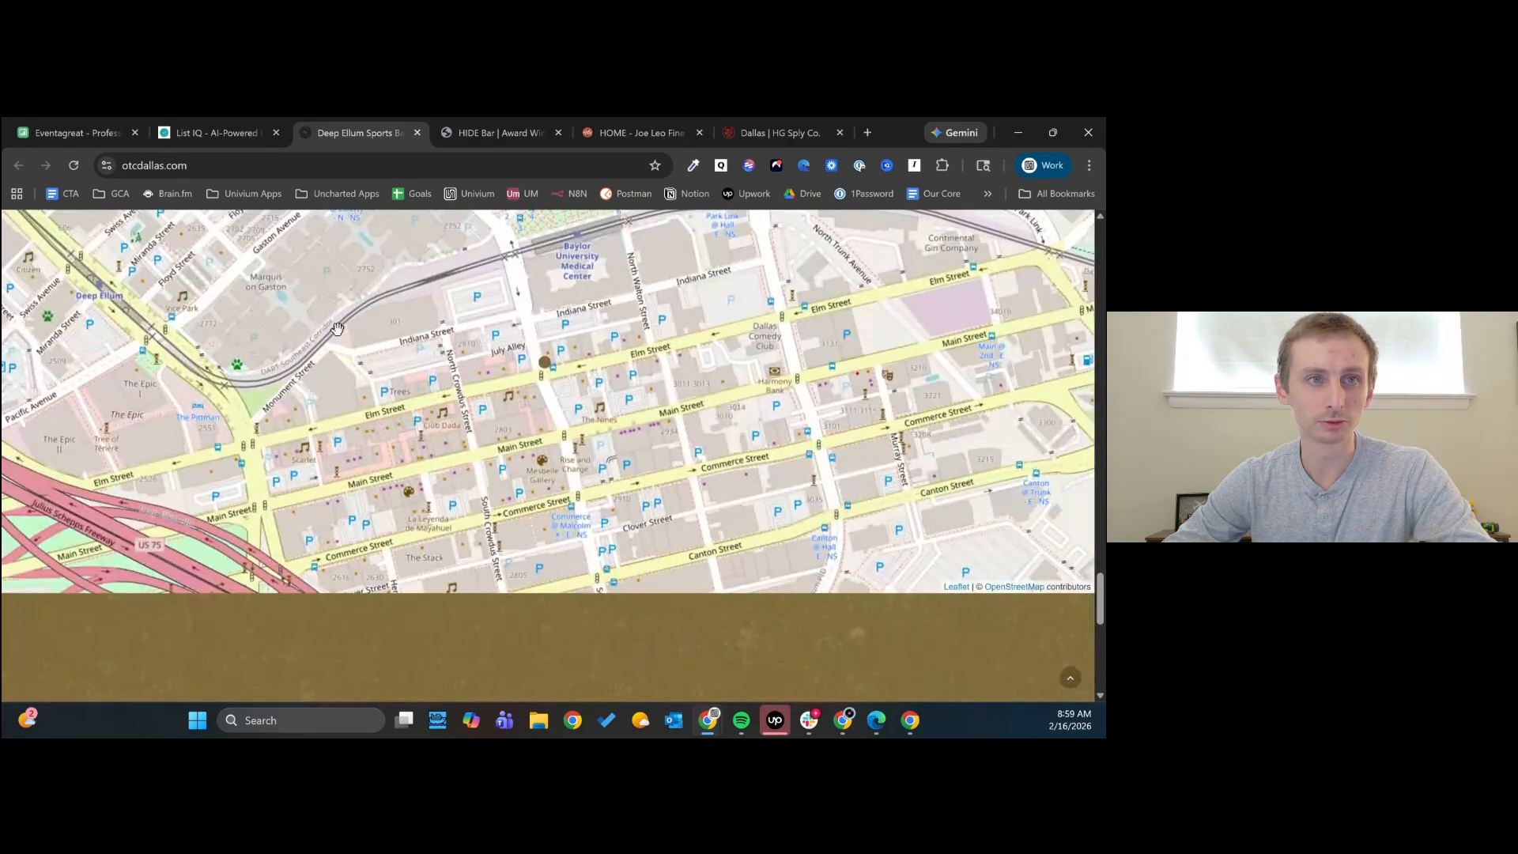
- Switch back to the Venues / Locations list and recheck whether the Max Capacity enrichment is still running
click(201, 120)
click(558, 580)
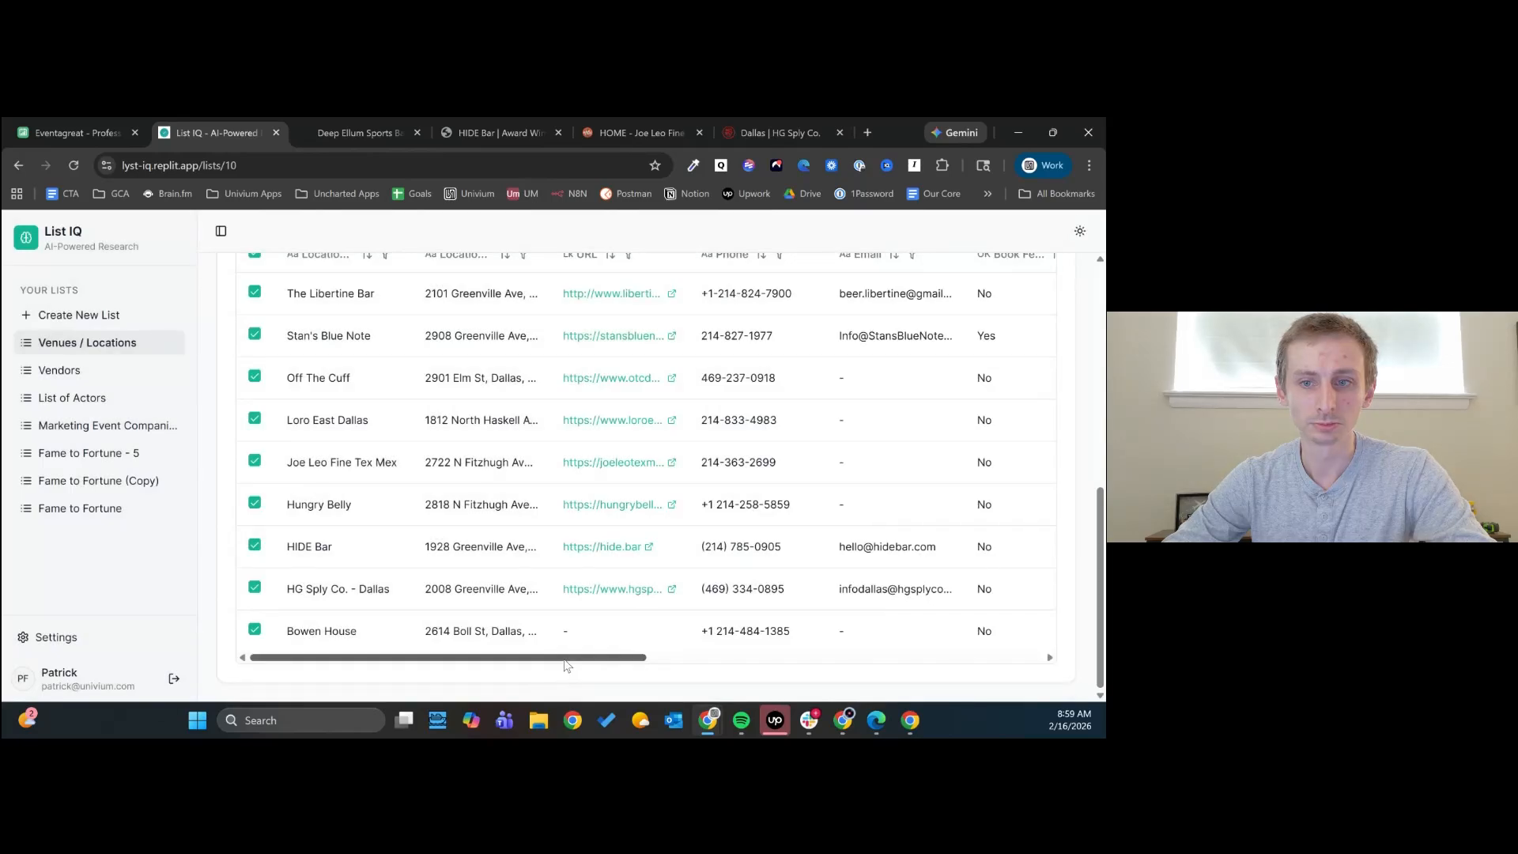
click(1006, 663)
drag(1006, 662, 400, 665)
scroll(573, 508, up, 1)
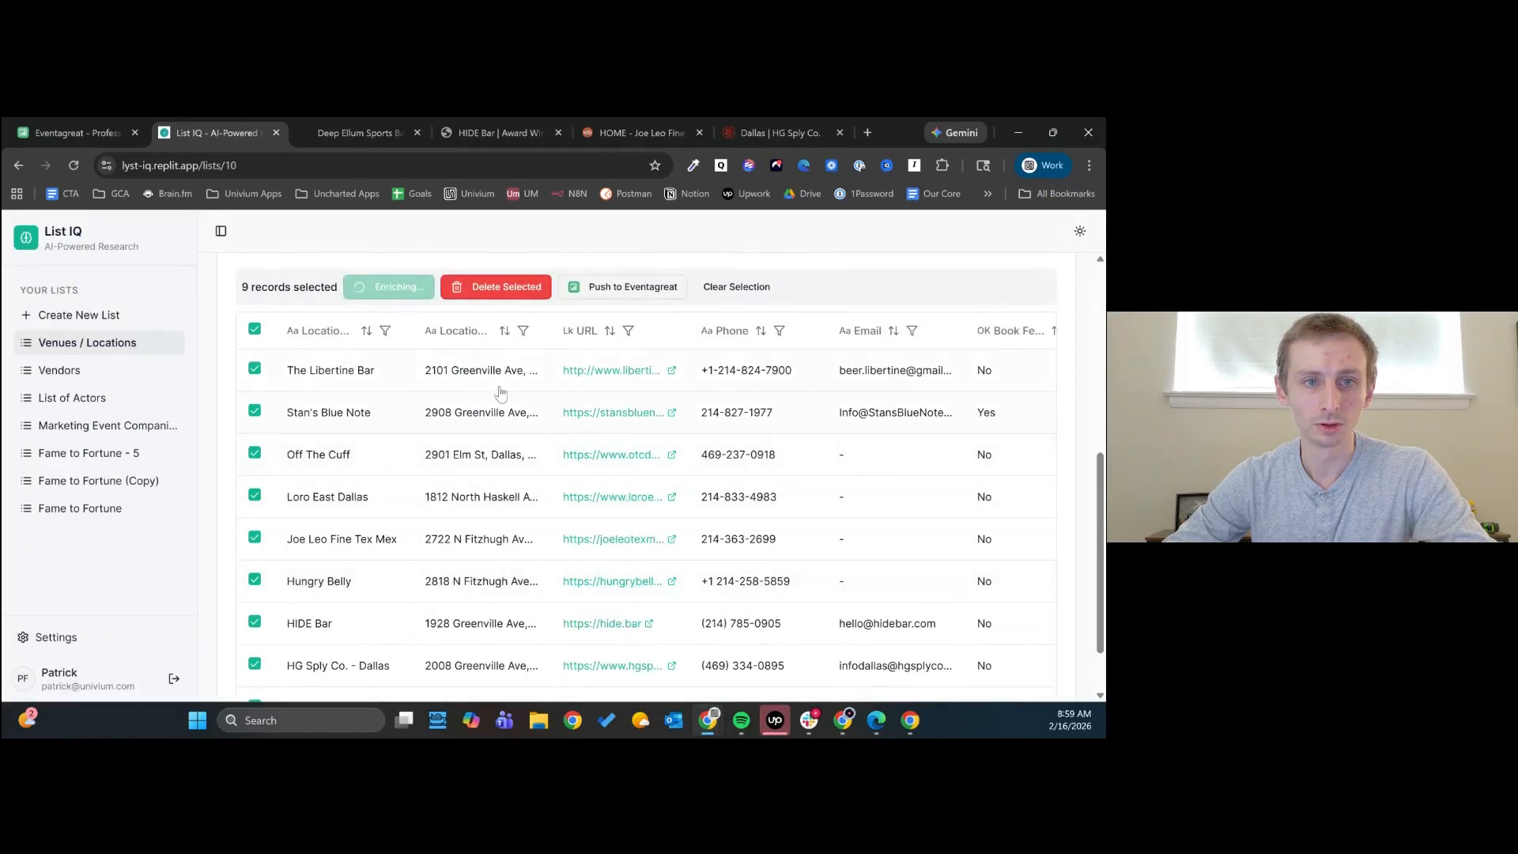
- Review the Max Capacity values for the venues, dismissing the enrichment notification, and return to the first columns
scroll(563, 450, down, 2)
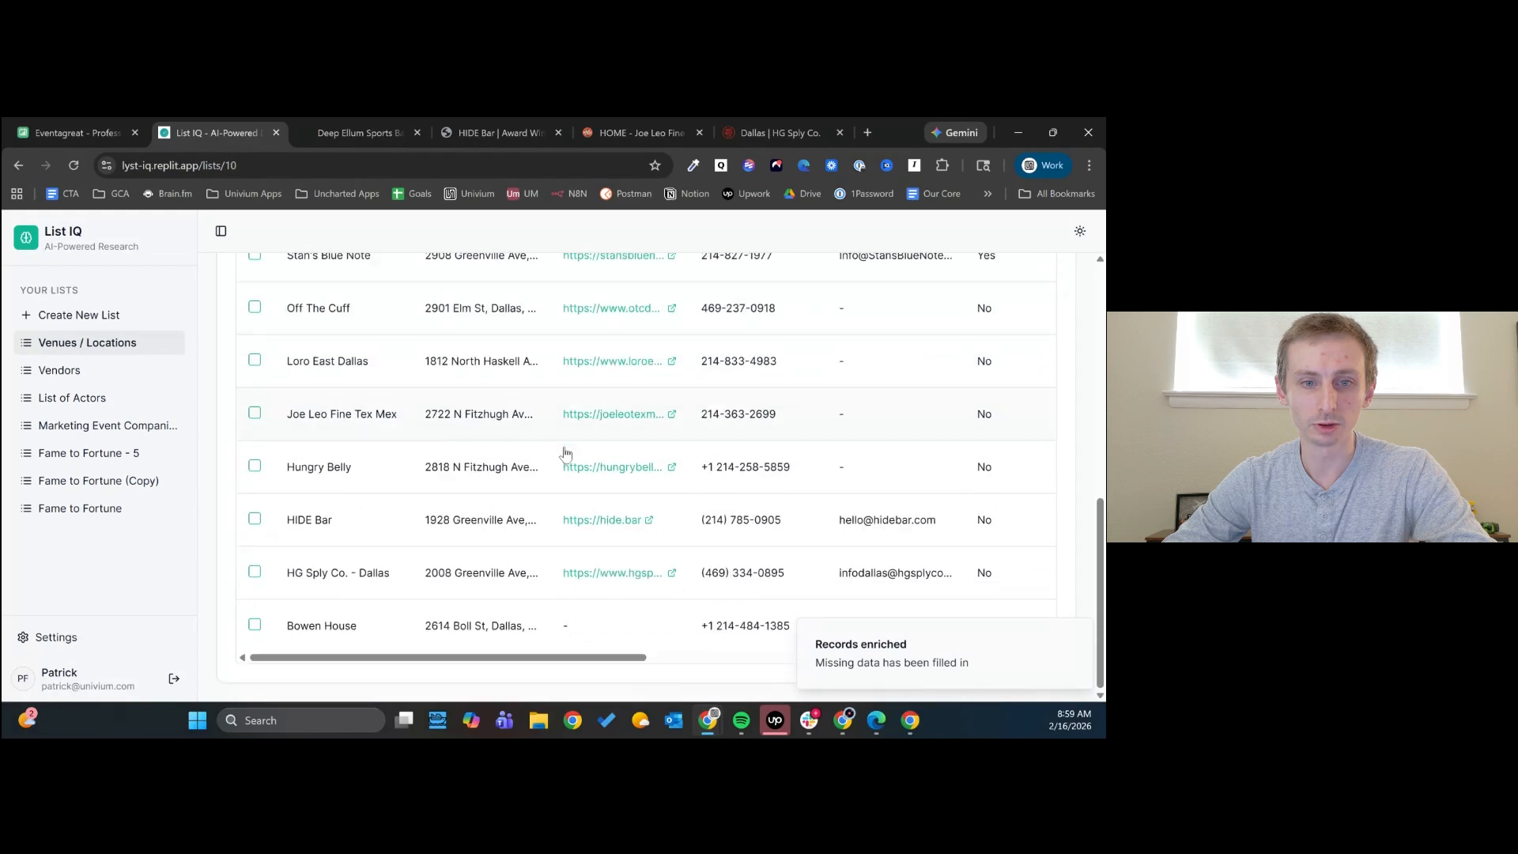
drag(581, 657, 1020, 644)
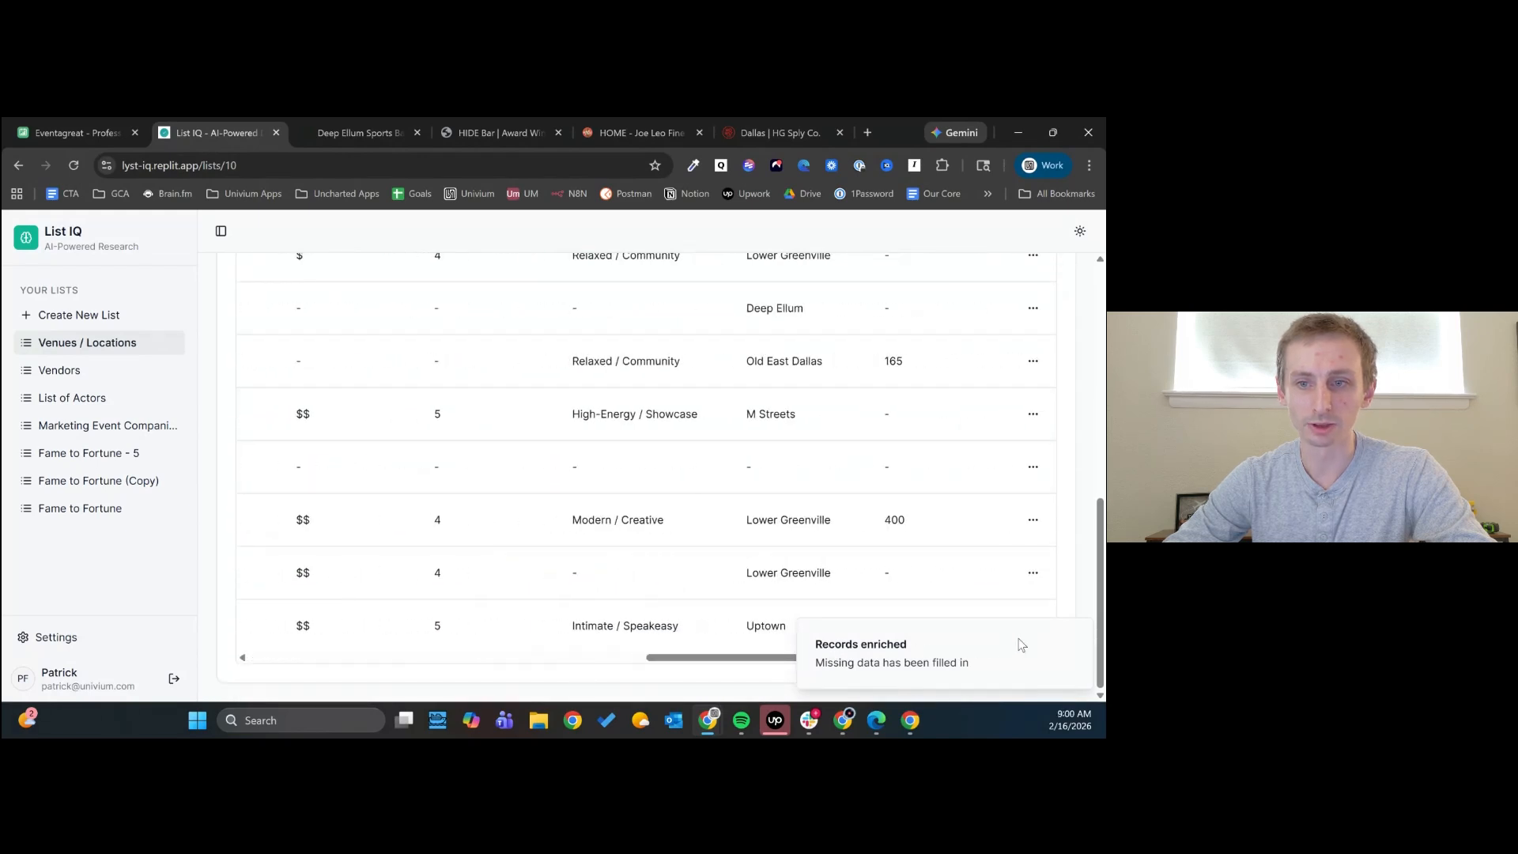
click(1077, 635)
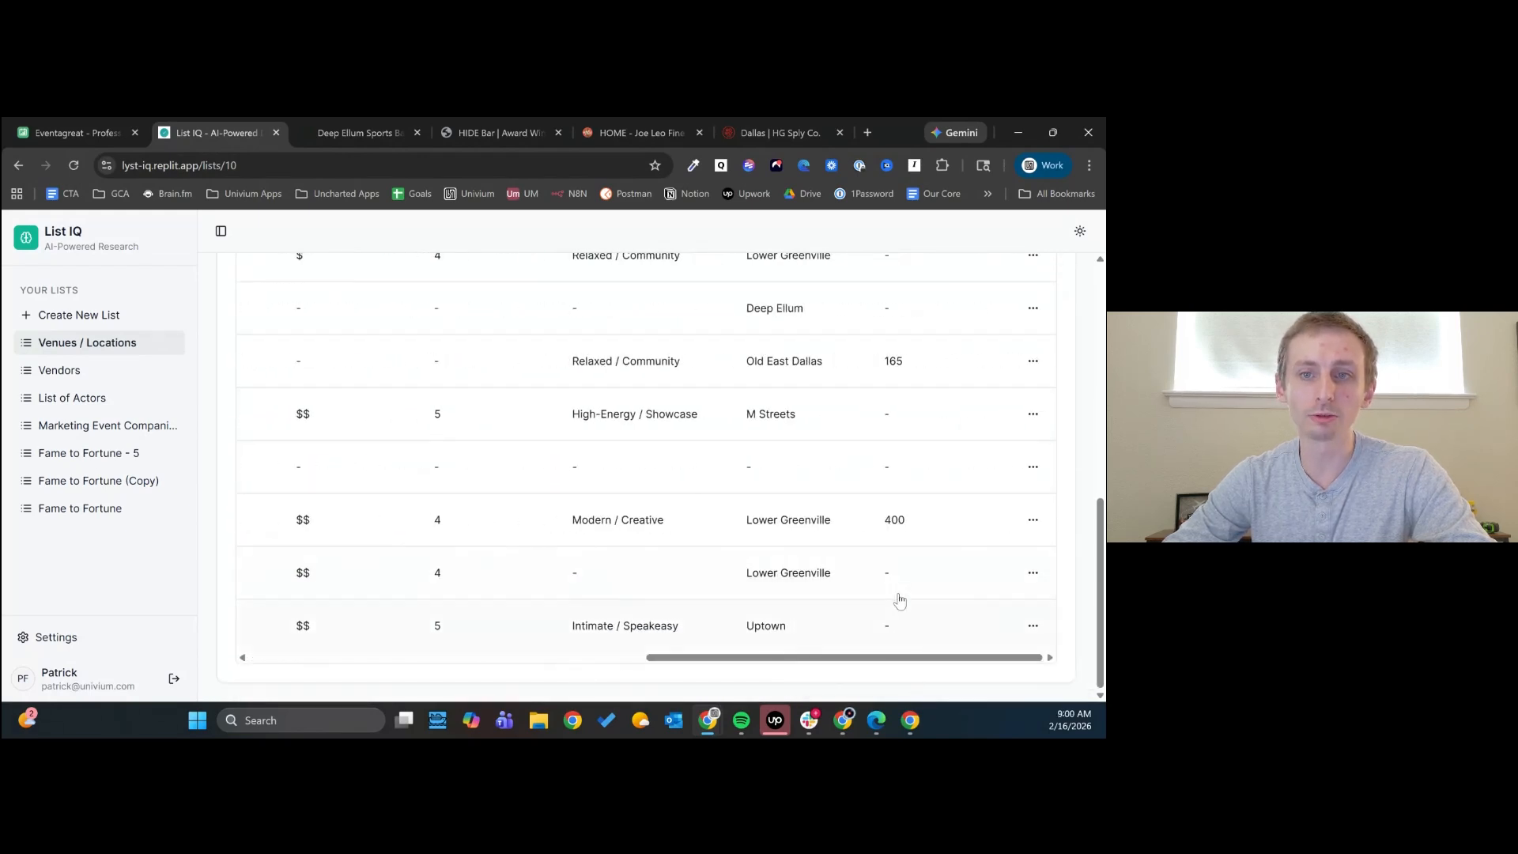
scroll(899, 601, up, 4)
scroll(904, 578, down, 5)
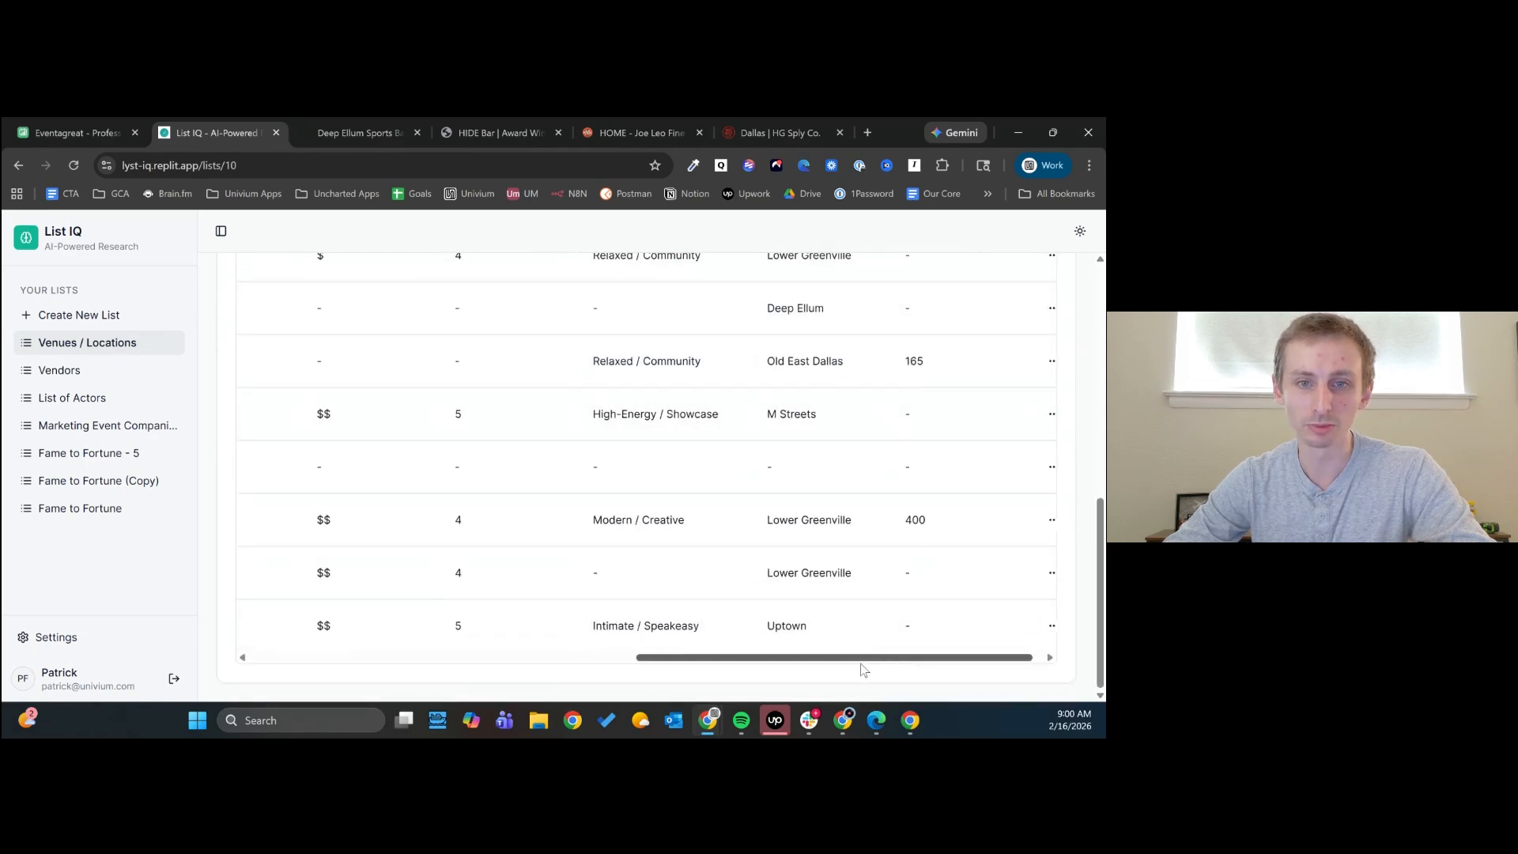
drag(958, 660, 407, 672)
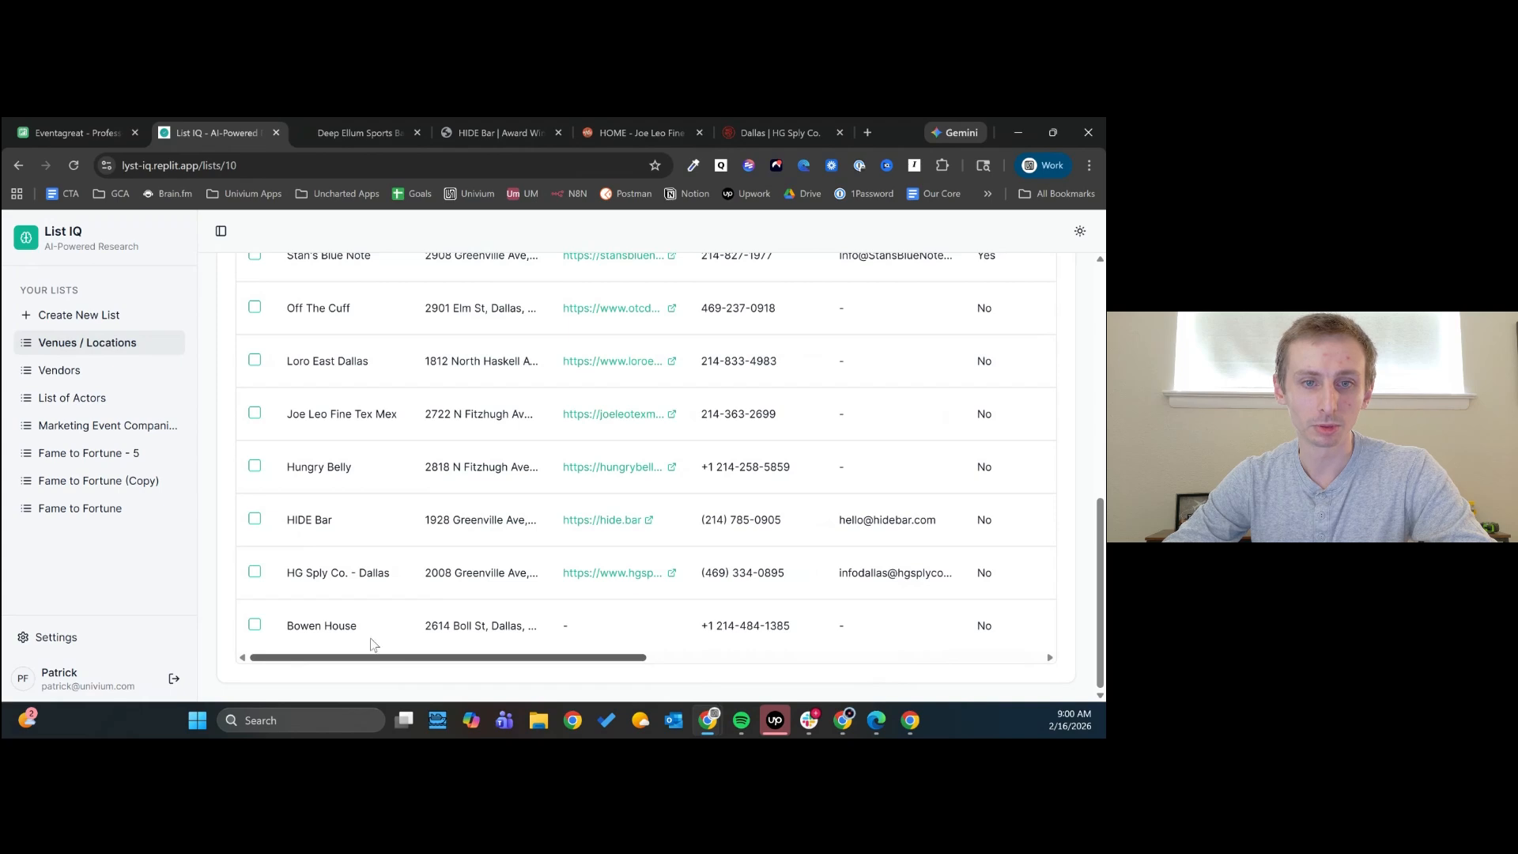
- Open the HIDE Bar website from its record, switch back to the list, and close the record details
click(600, 519)
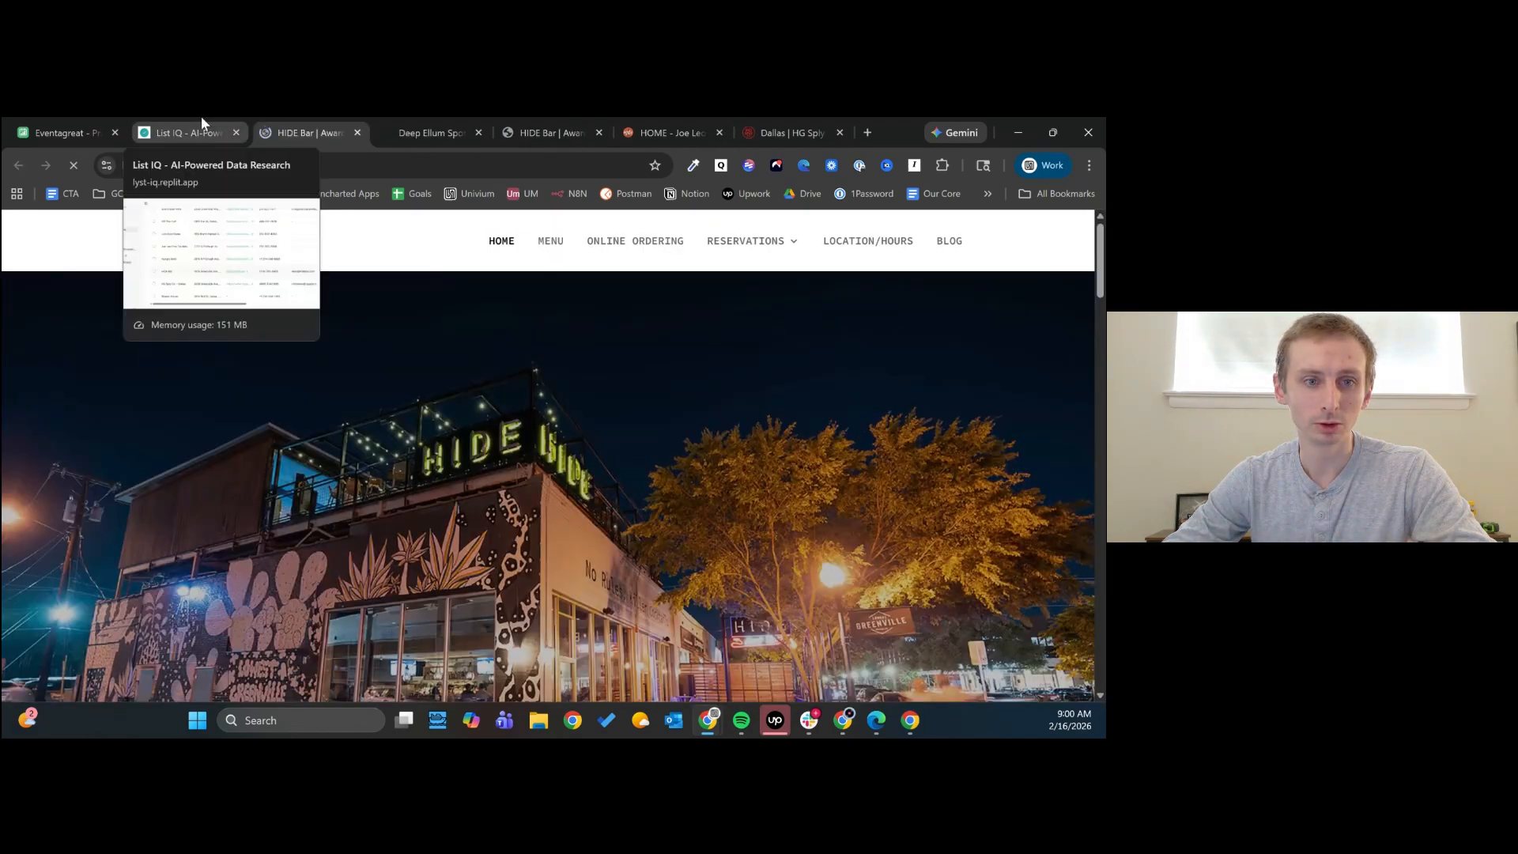
click(201, 129)
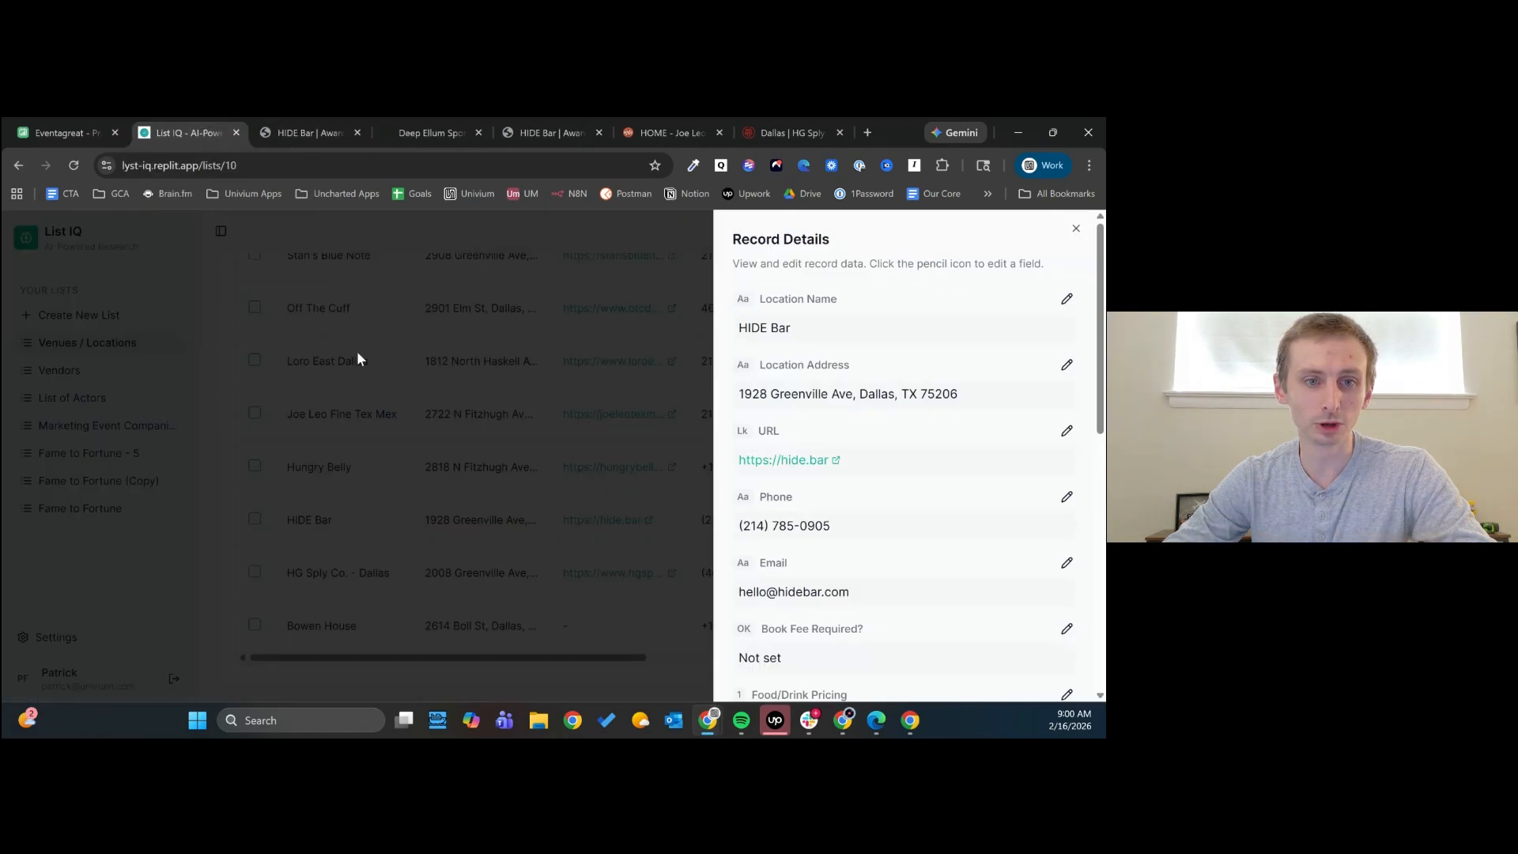
click(357, 358)
- Open the HIDE Bar record details and examine its Max Capacity value and the listed sources
click(400, 519)
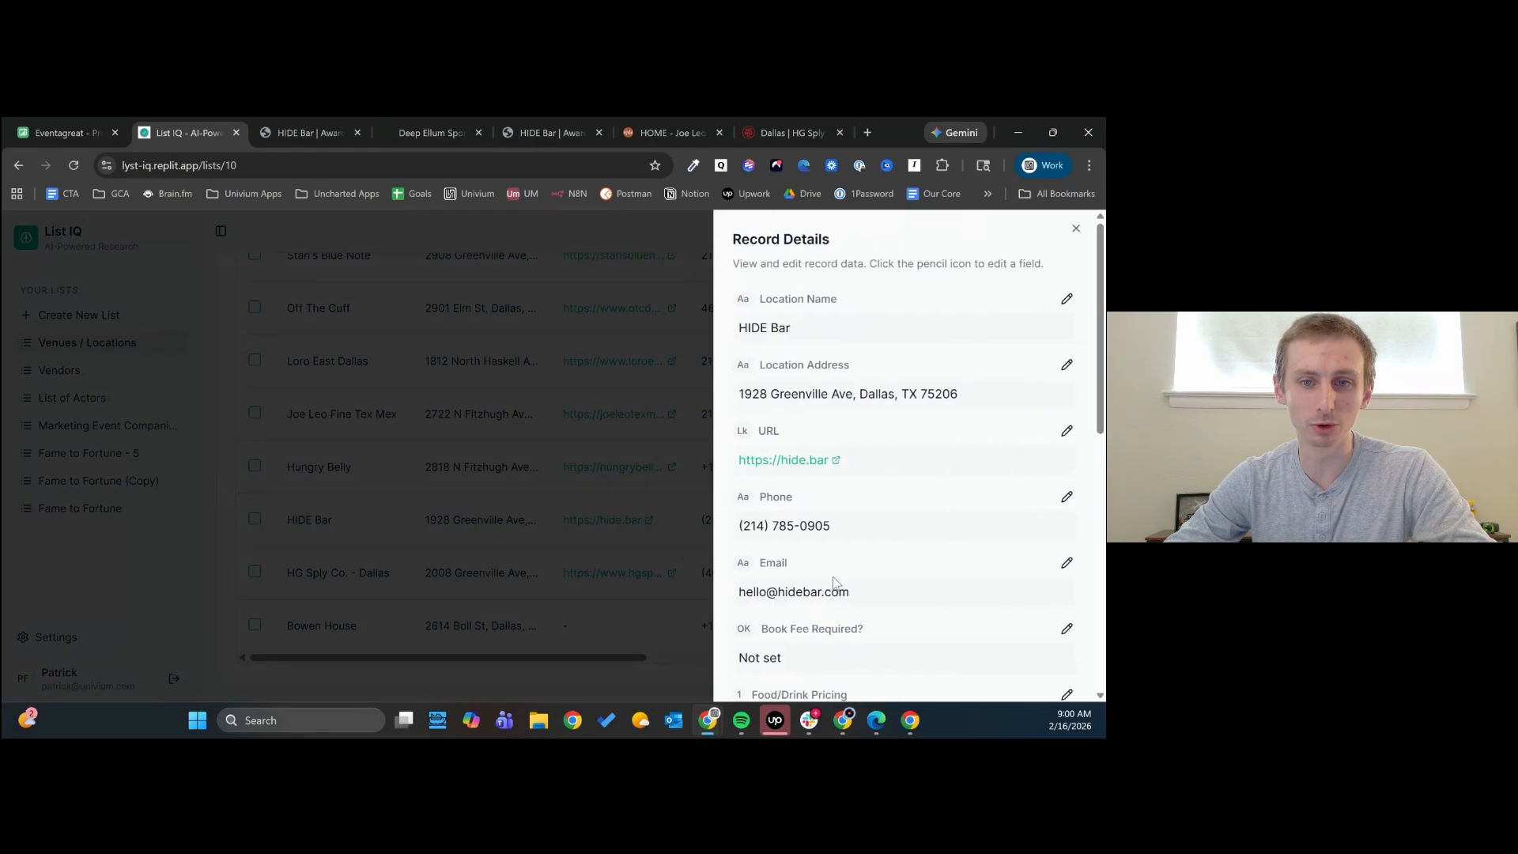
scroll(873, 566, down, 7)
scroll(877, 568, up, 2)
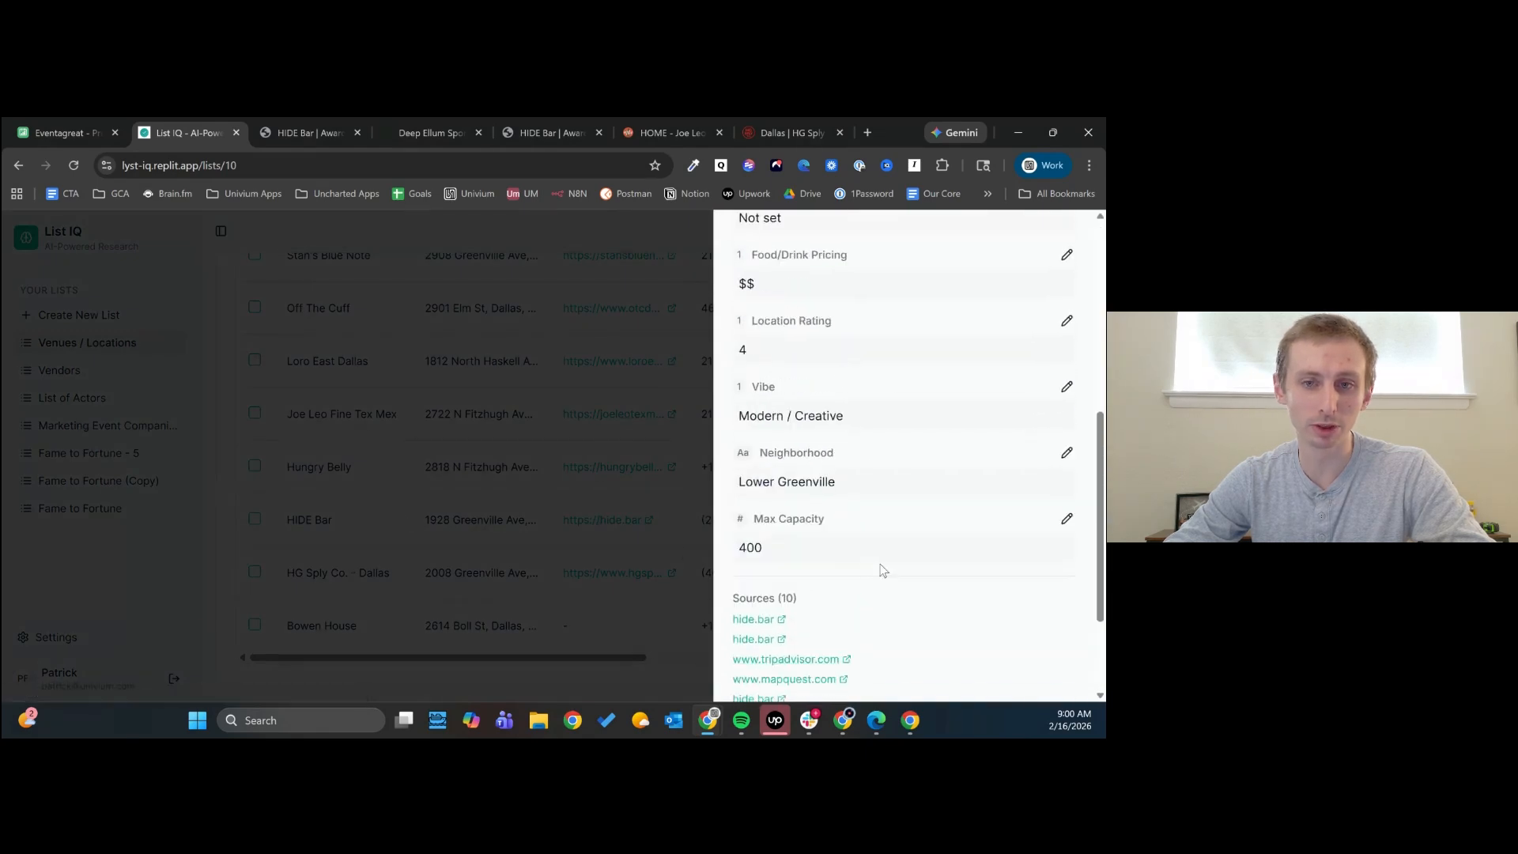
drag(759, 553, 768, 565)
click(775, 560)
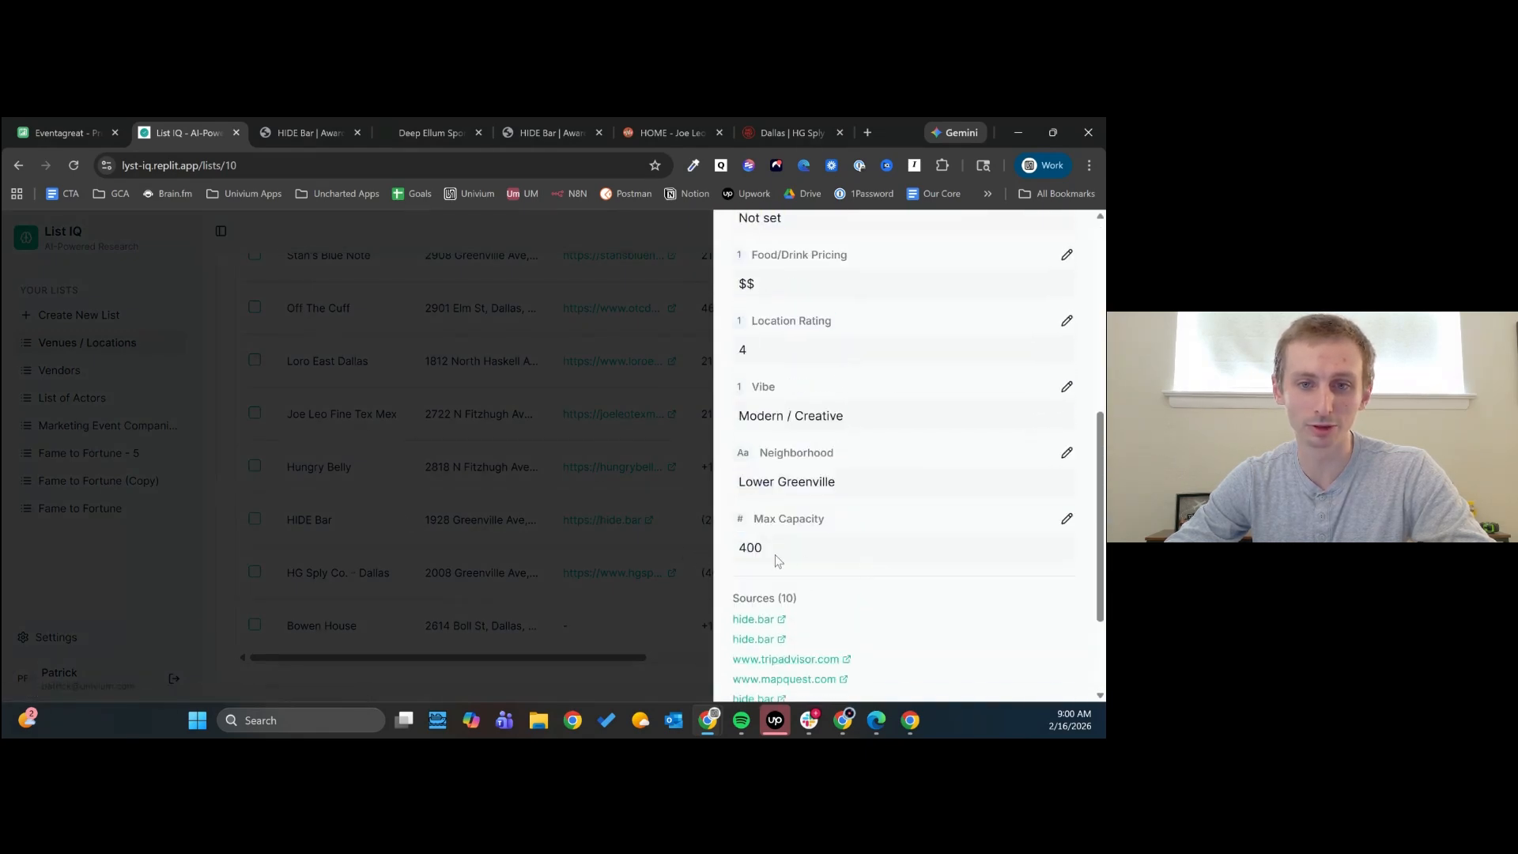
- Check the remaining HIDE Bar sources, then examine the Max Capacity and sources of Loro East Dallas and close its details
scroll(777, 560, down, 3)
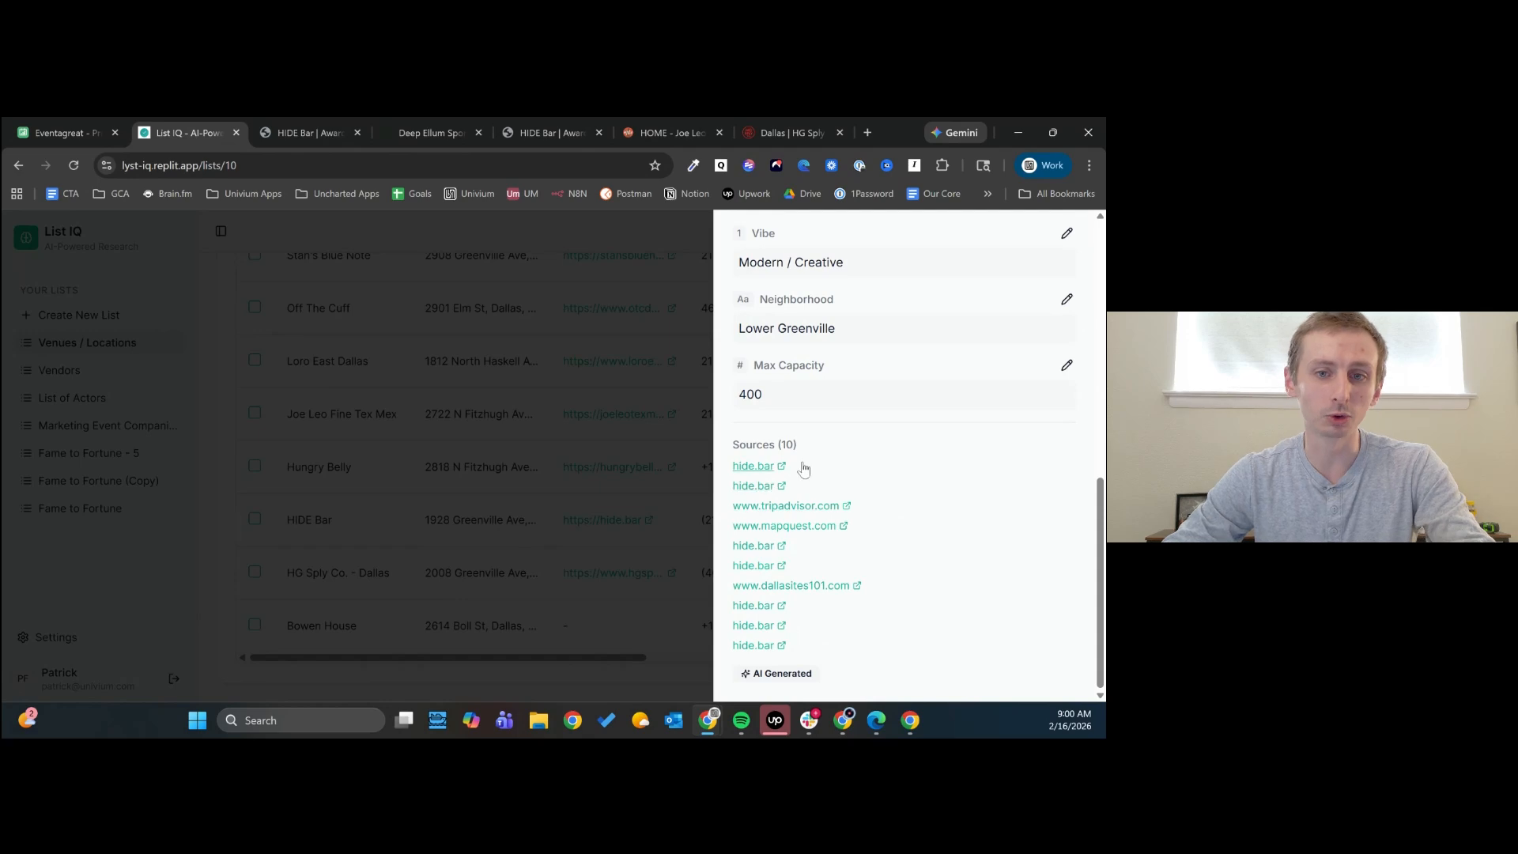
click(684, 461)
click(369, 358)
scroll(864, 490, down, 10)
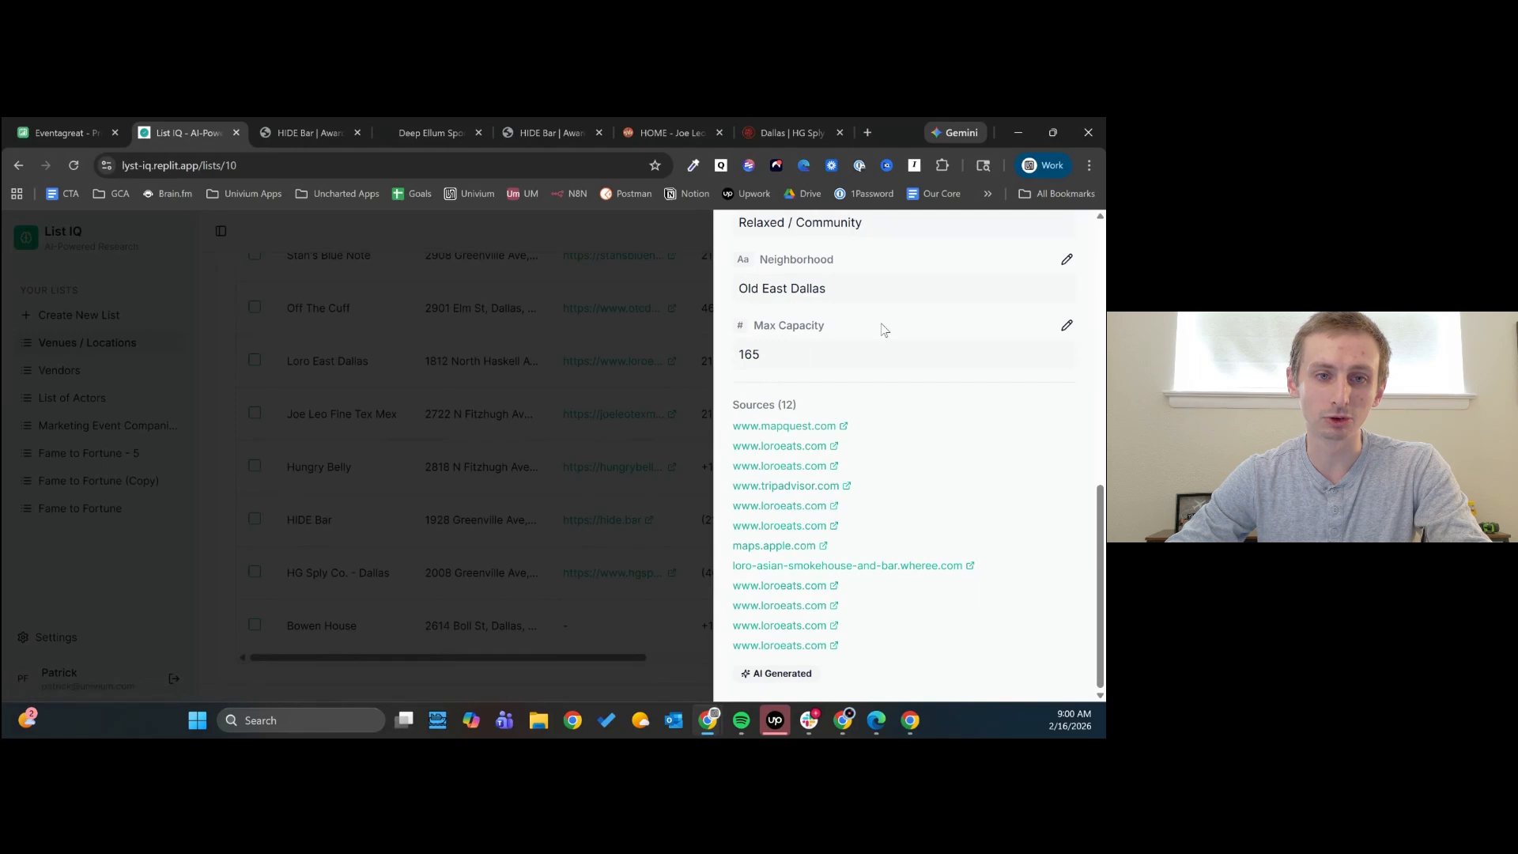
click(419, 494)
- Review the AI search criteria and the venue records in the Venues / Locations list
scroll(583, 458, up, 3)
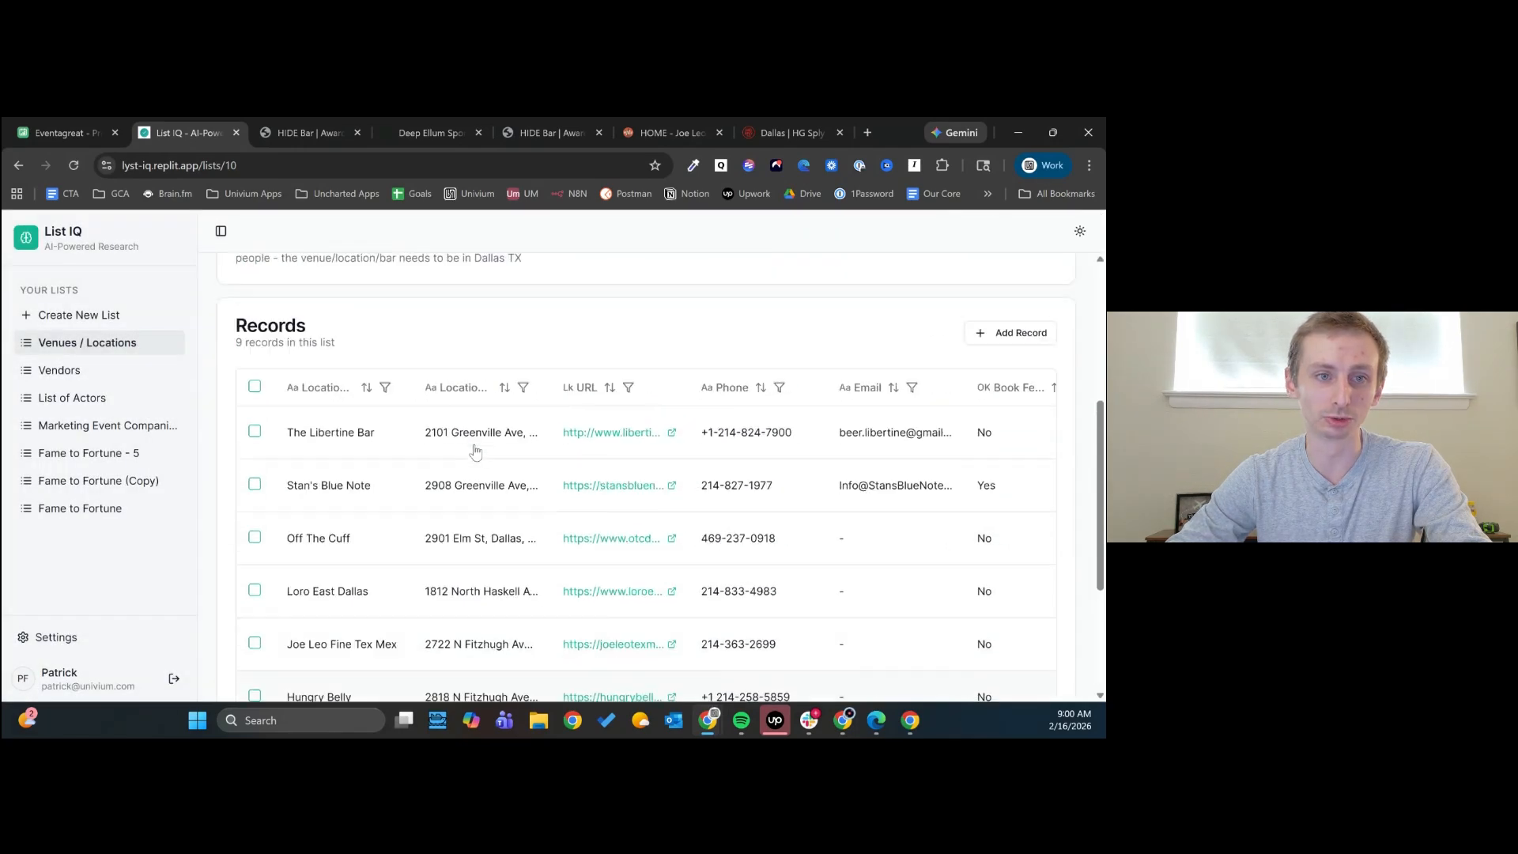
scroll(459, 472, up, 4)
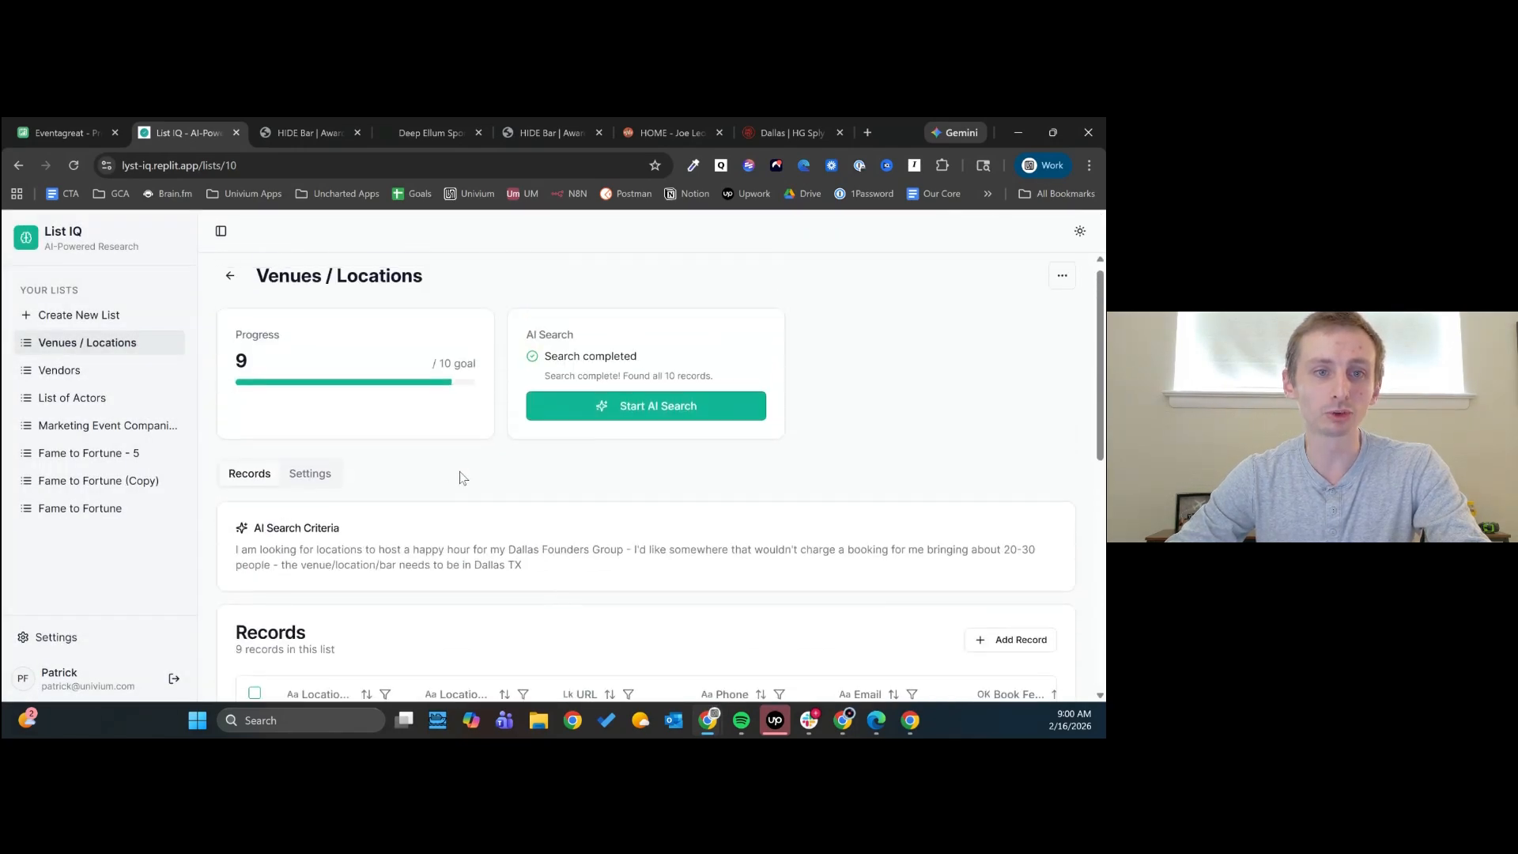
scroll(464, 492, down, 2)
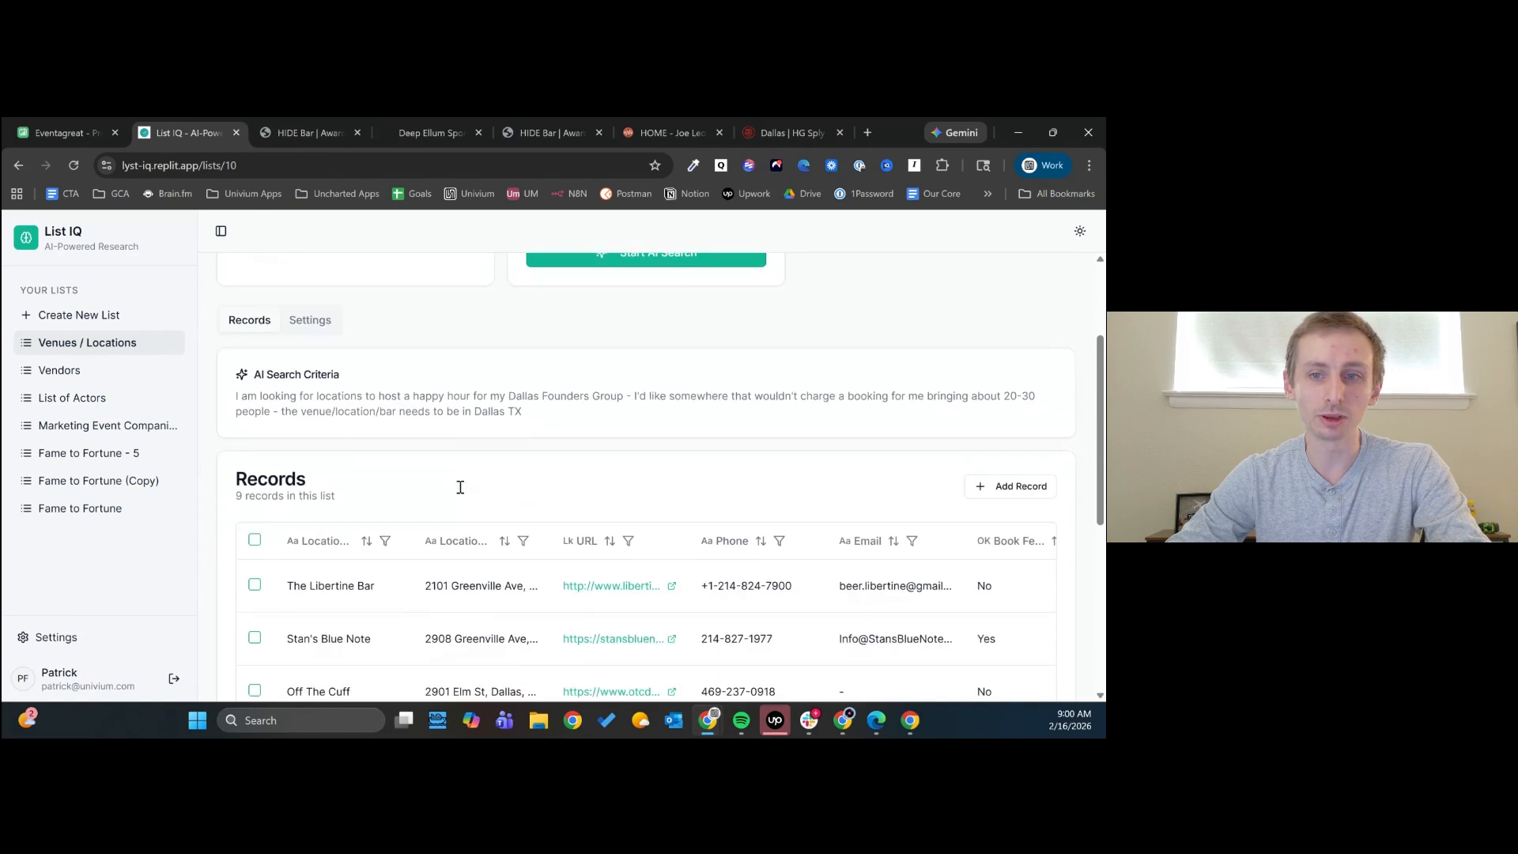
scroll(462, 493, down, 3)
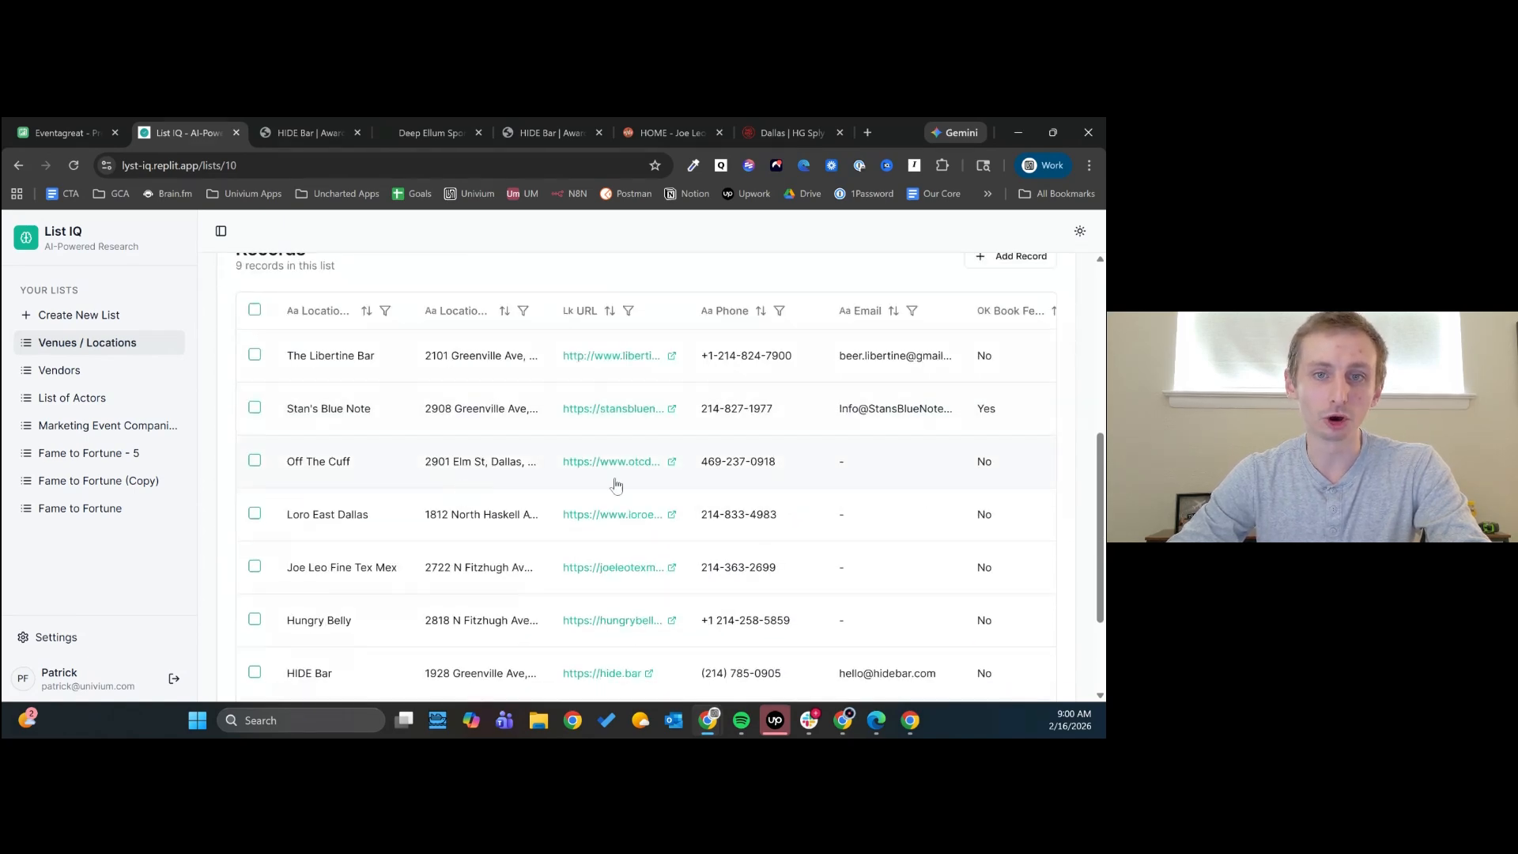
scroll(719, 536, down, 2)
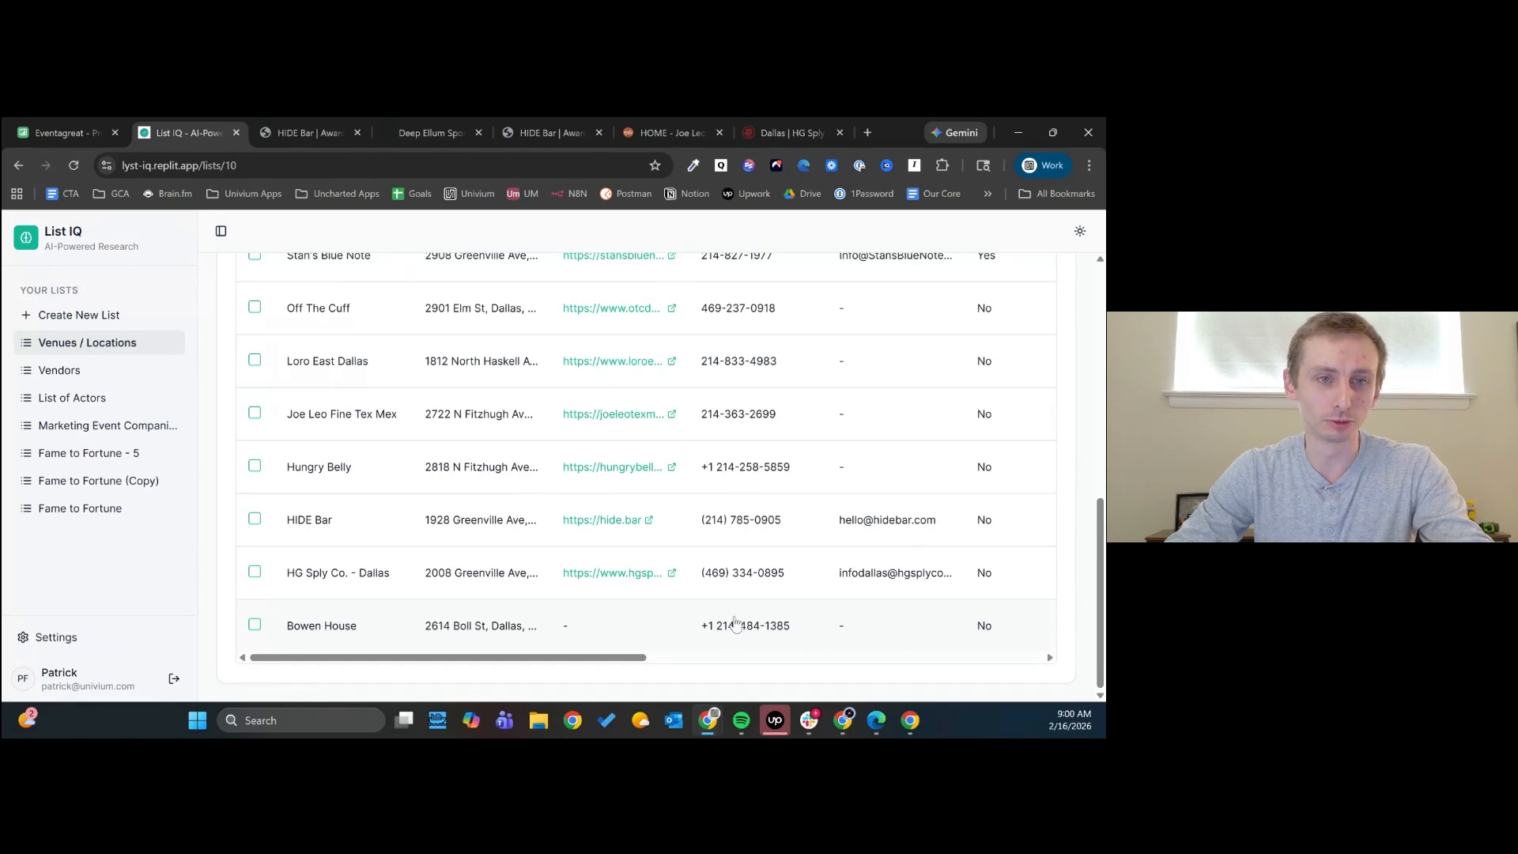
scroll(735, 625, up, 4)
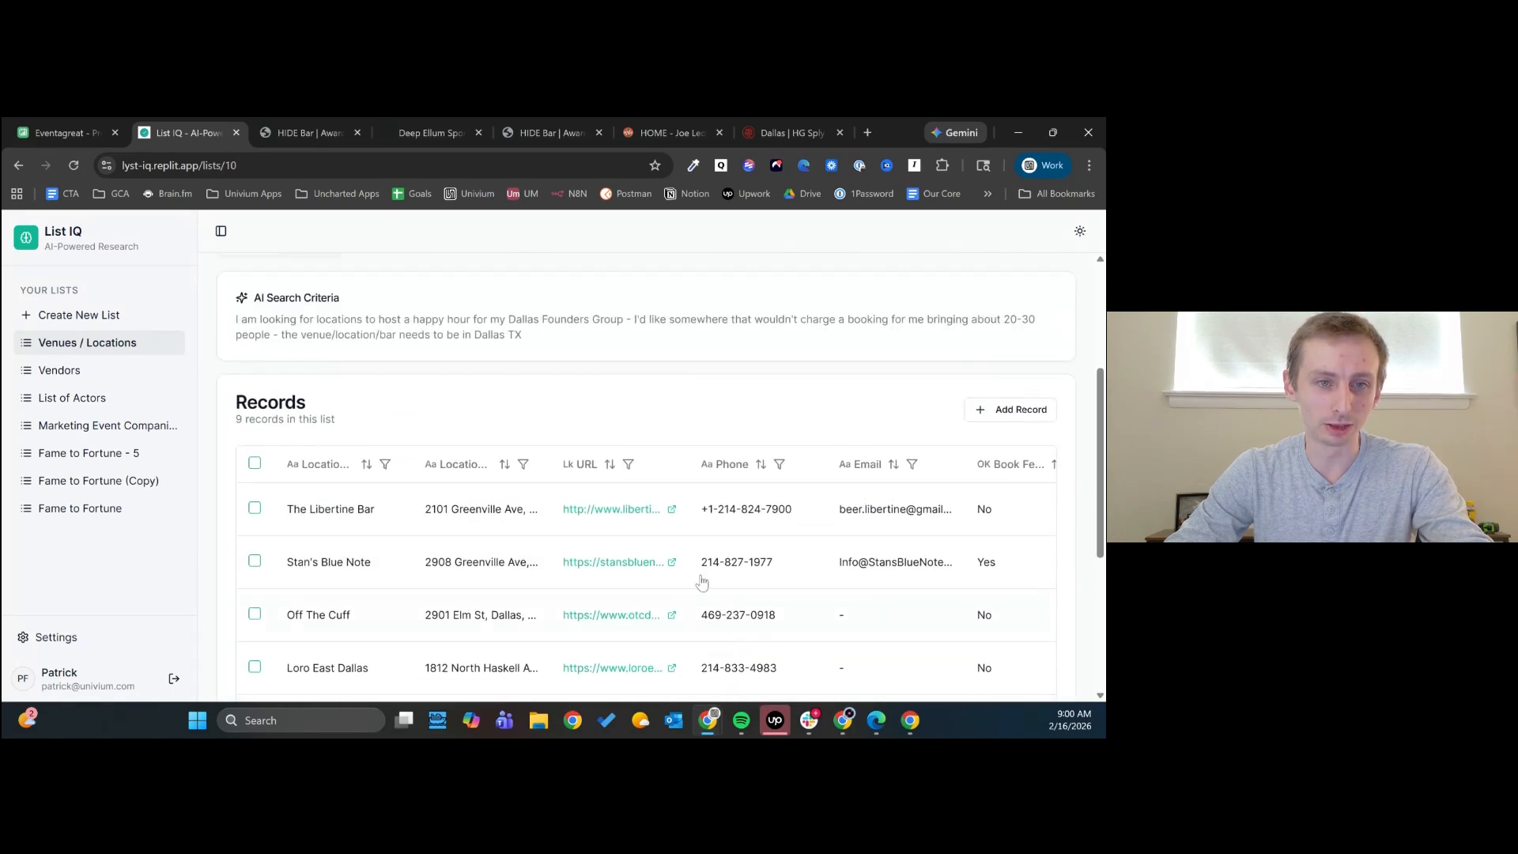
- Select all venue records and start pushing them to Eventagreat as Locations, continuing to the field mapping
scroll(771, 530, down, 2)
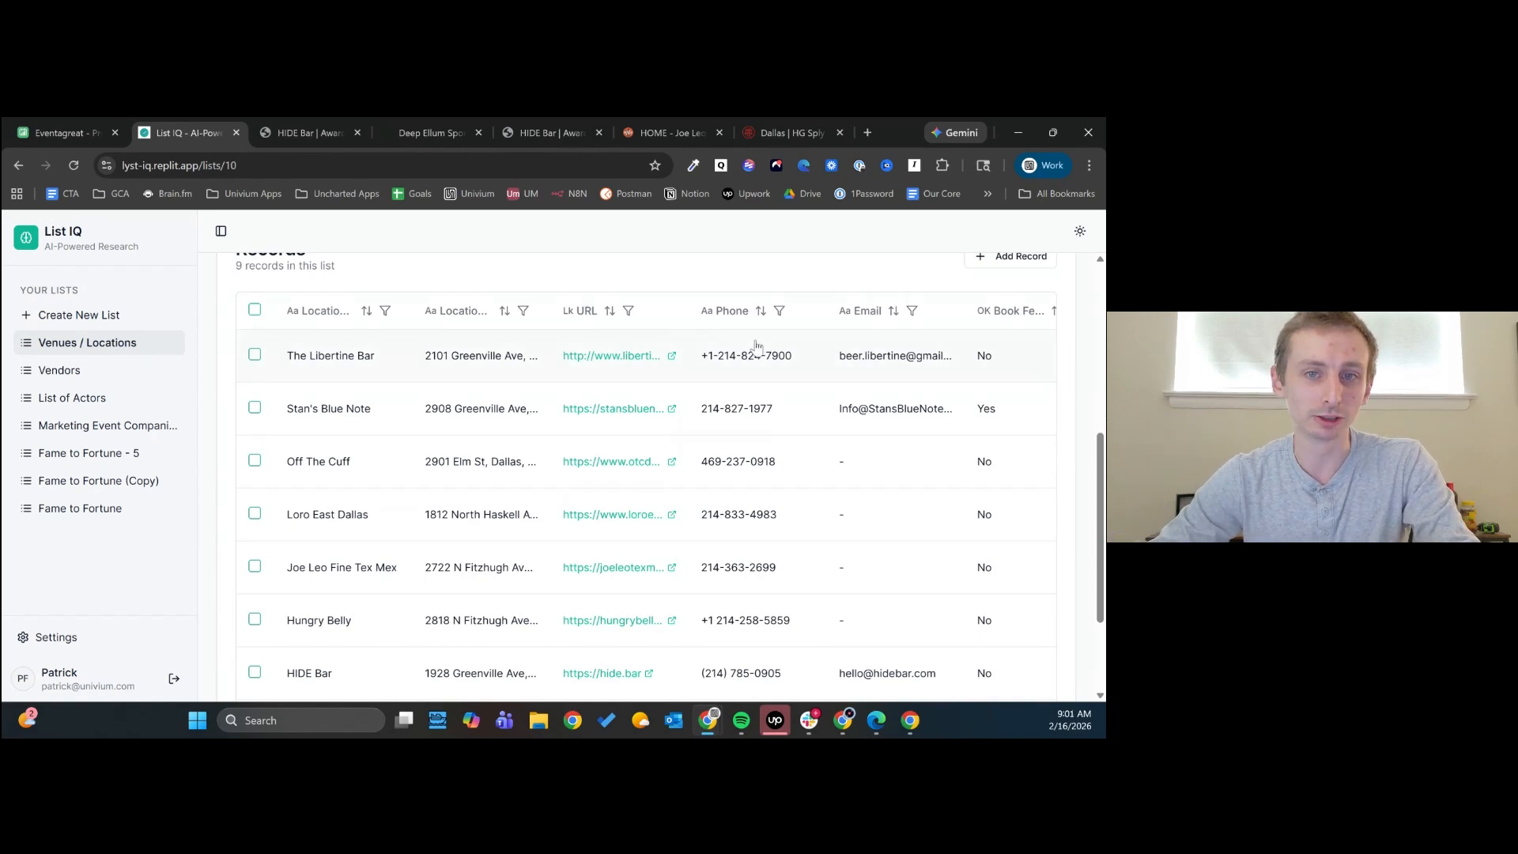
click(255, 310)
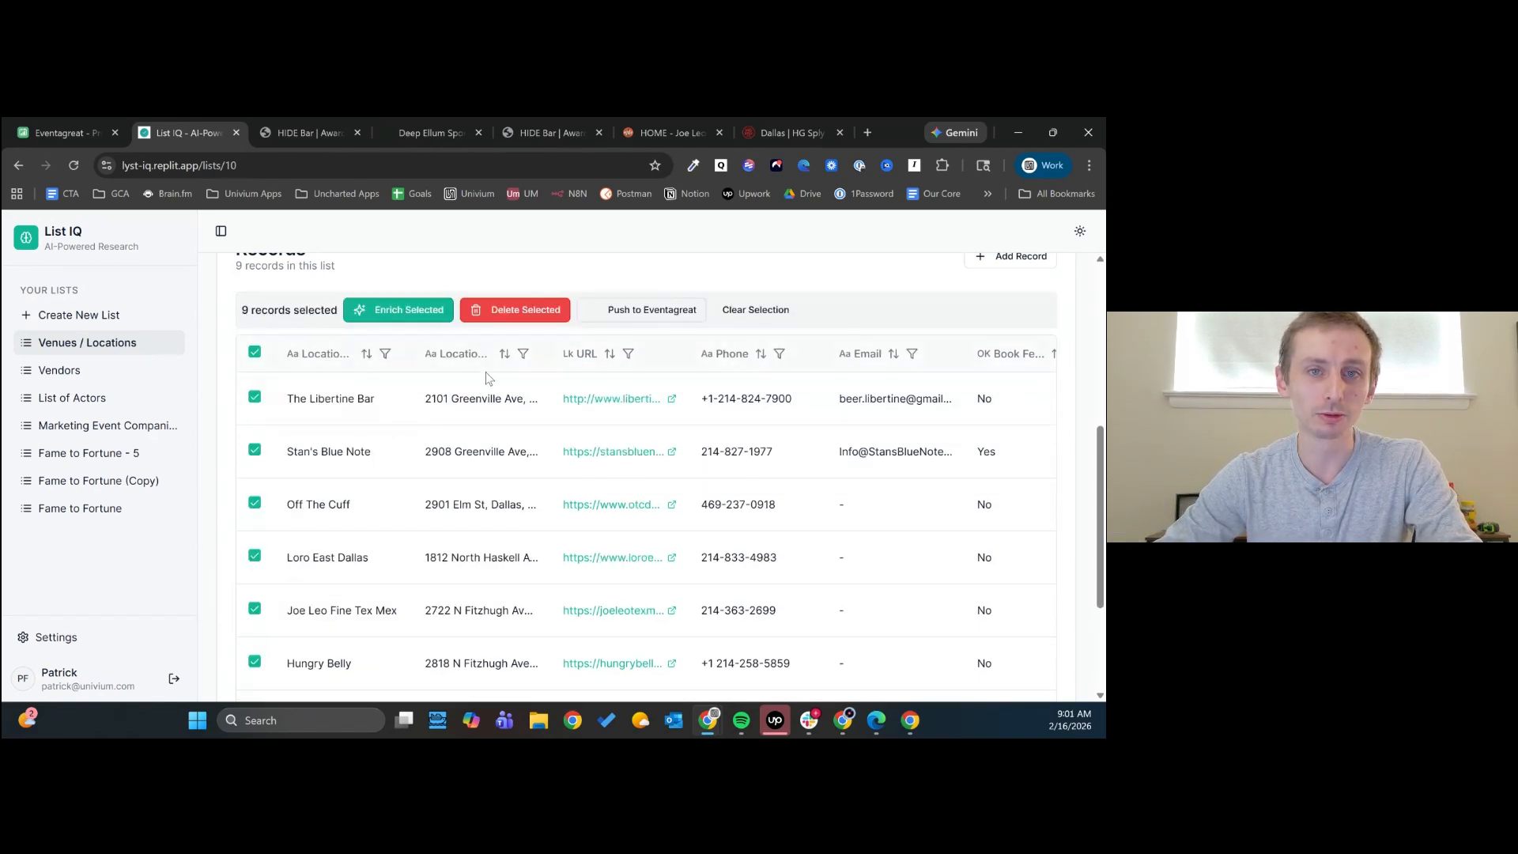
click(663, 315)
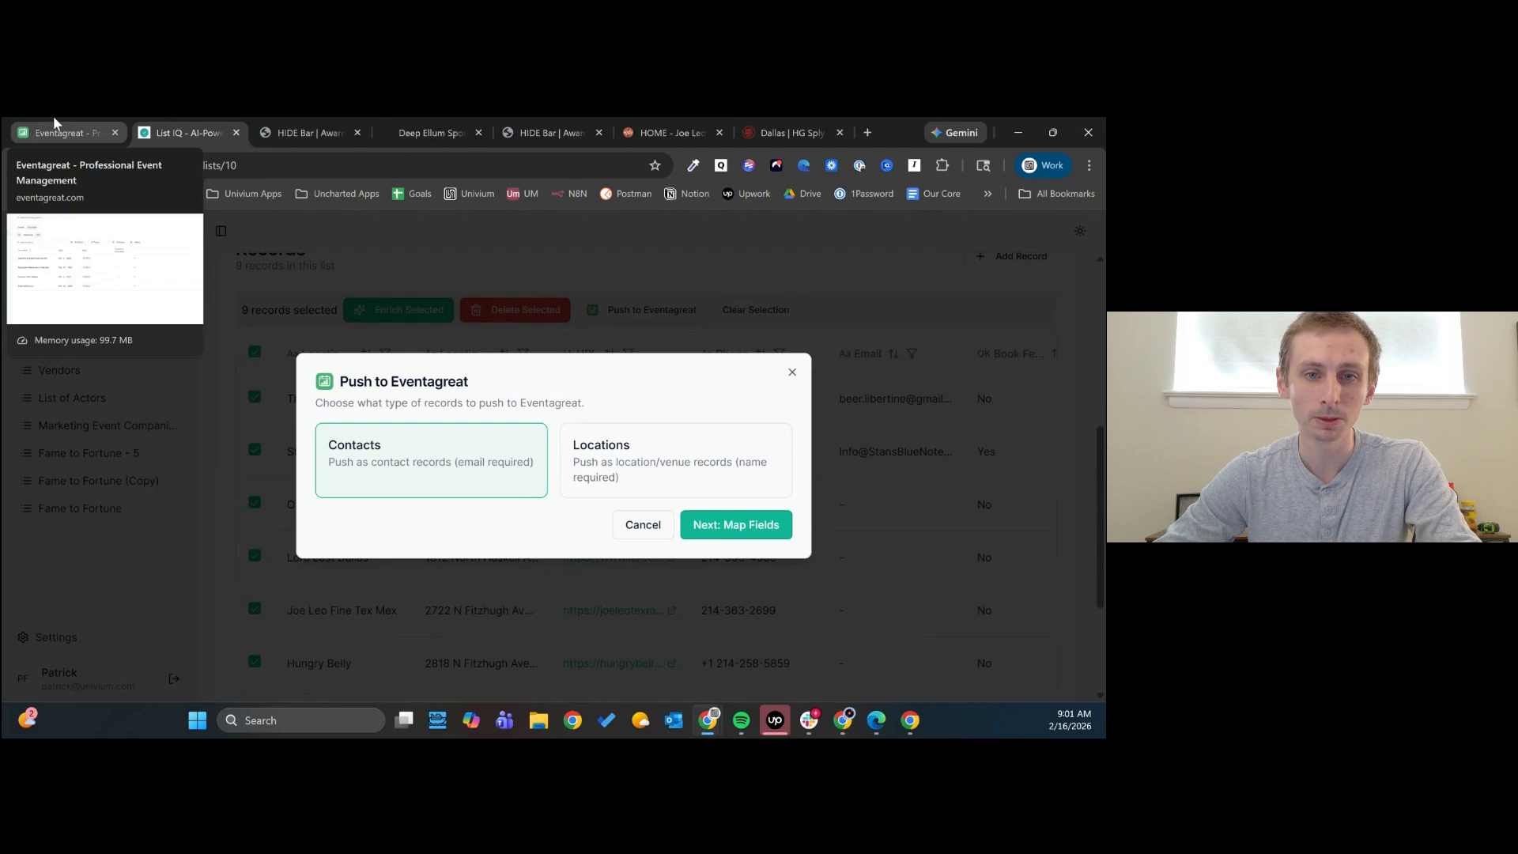
click(636, 466)
click(761, 524)
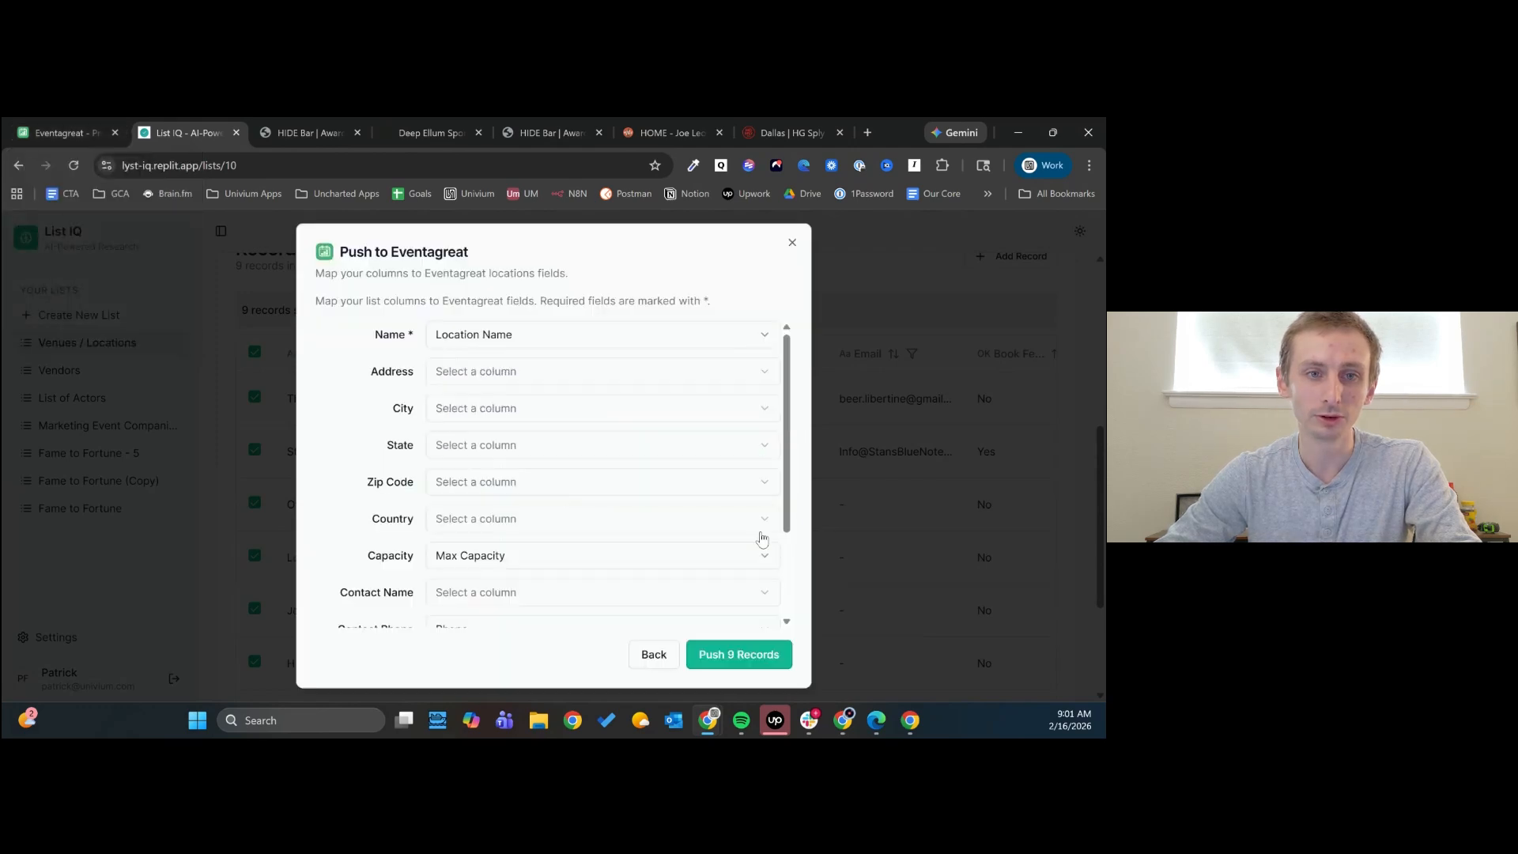
- Map the Address field to the Location Address column and check the Website URL and Contact Email mappings
click(544, 373)
click(531, 454)
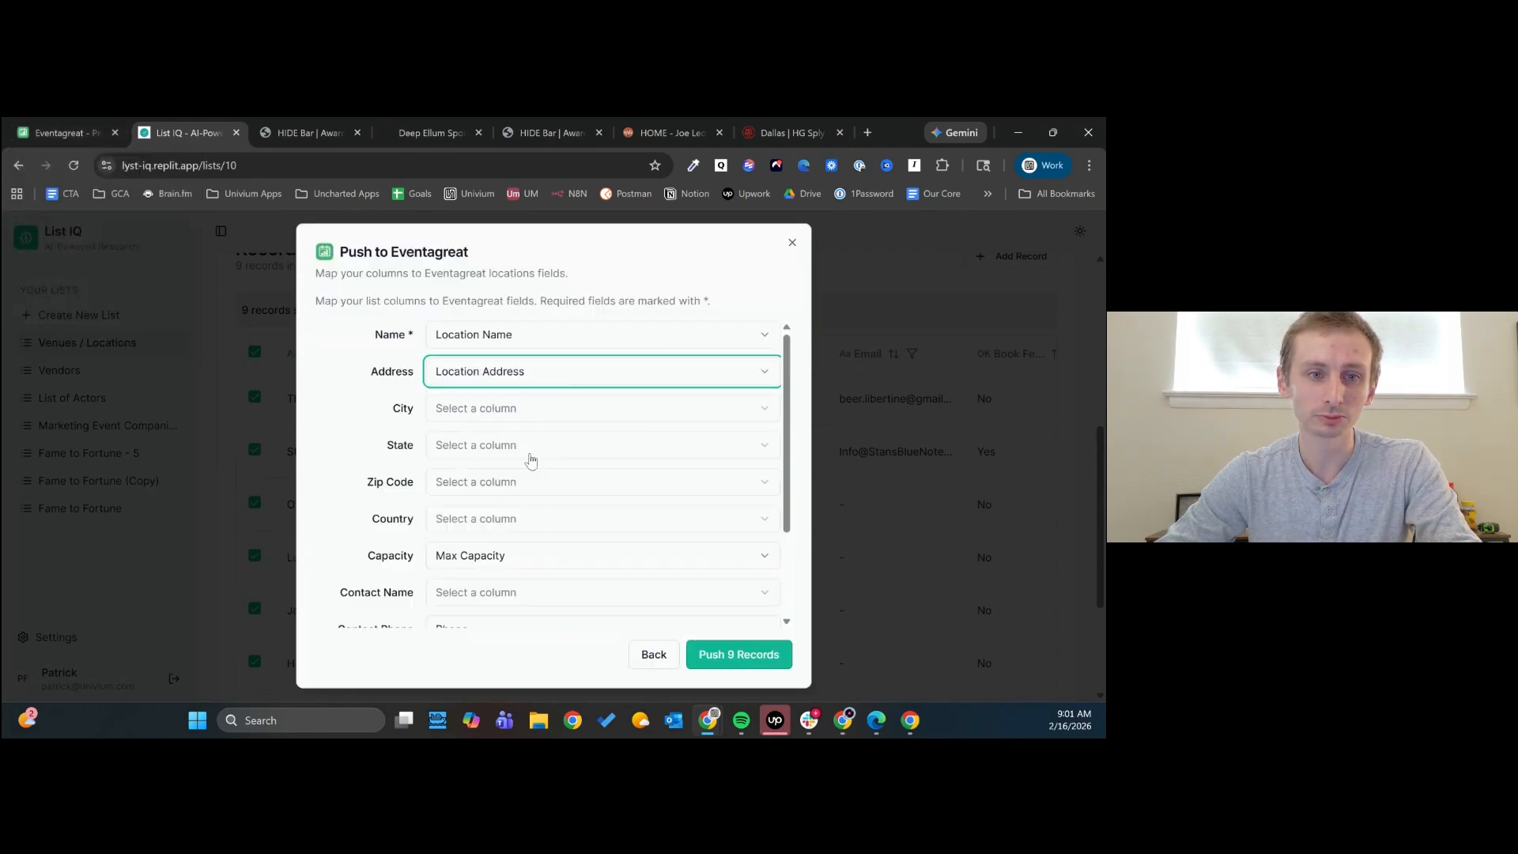
scroll(529, 460, down, 3)
click(486, 577)
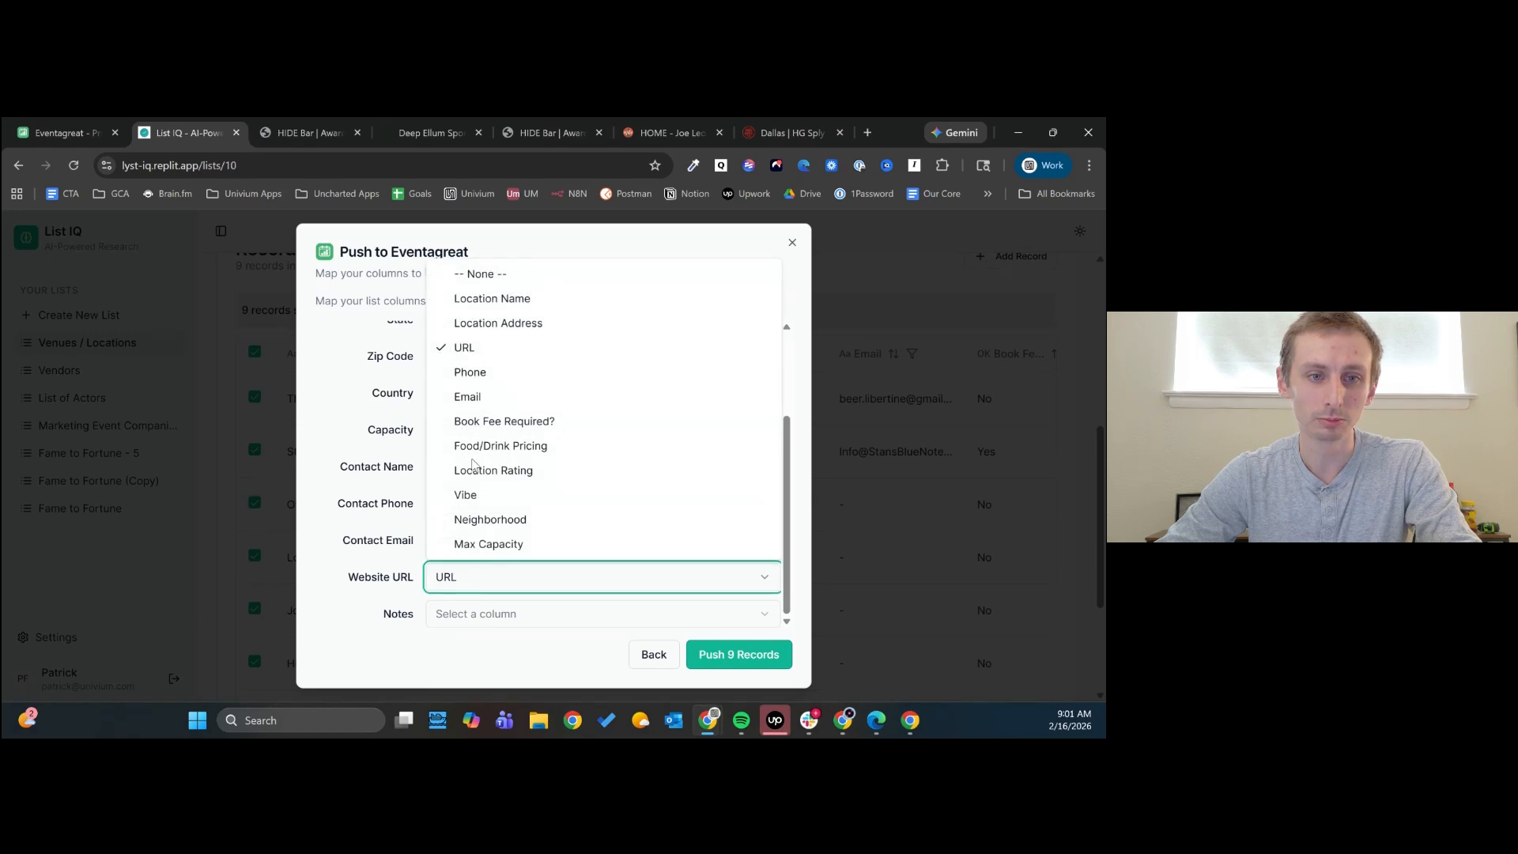
click(331, 551)
click(483, 546)
click(477, 548)
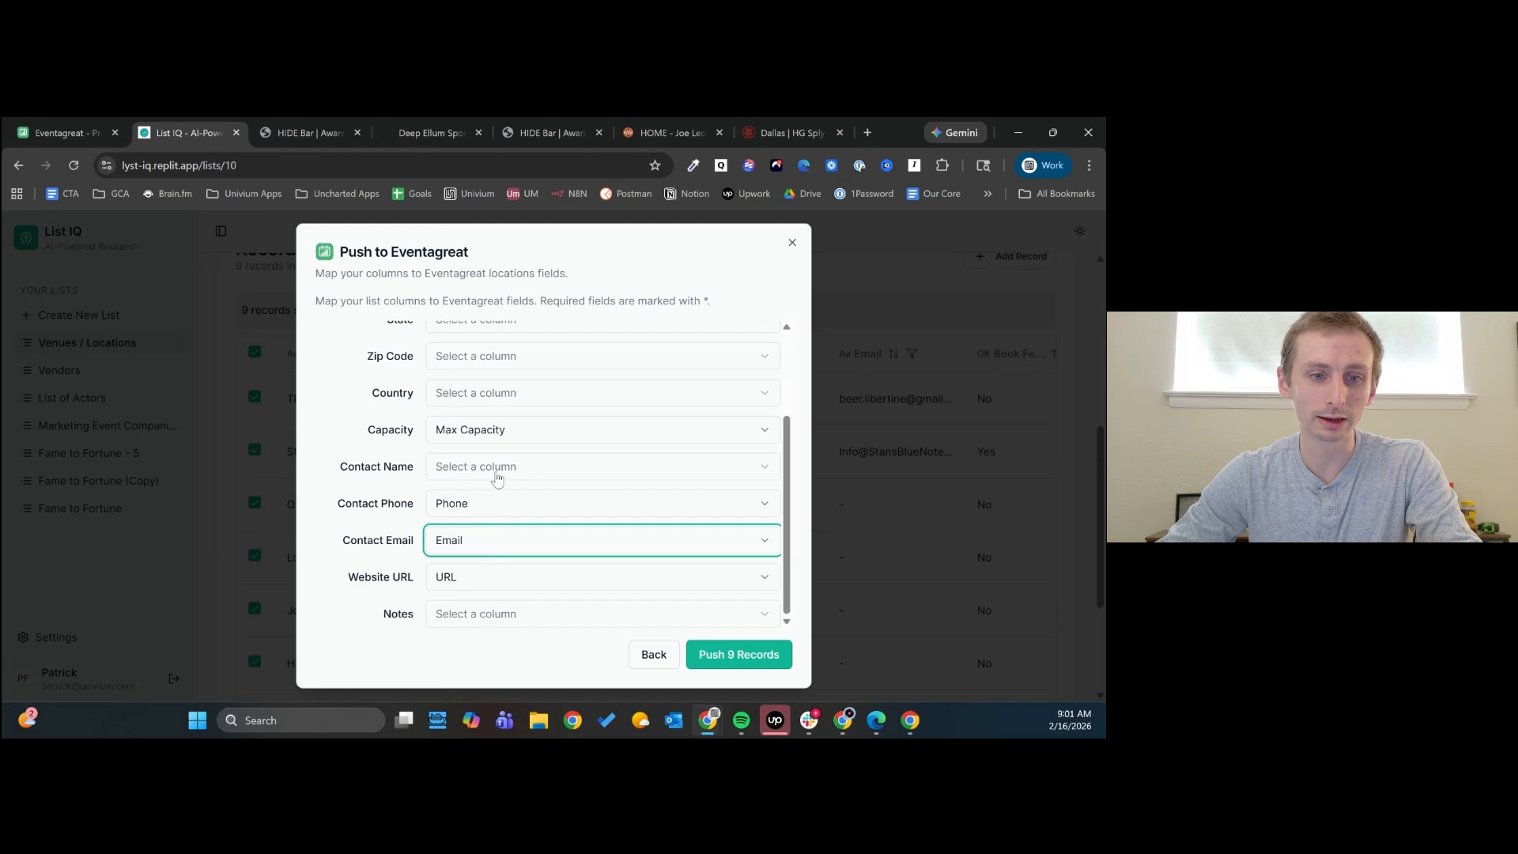
- Push the selected venue records to Eventagreat with this mapping, review the push results, and close the dialog
scroll(506, 613, up, 3)
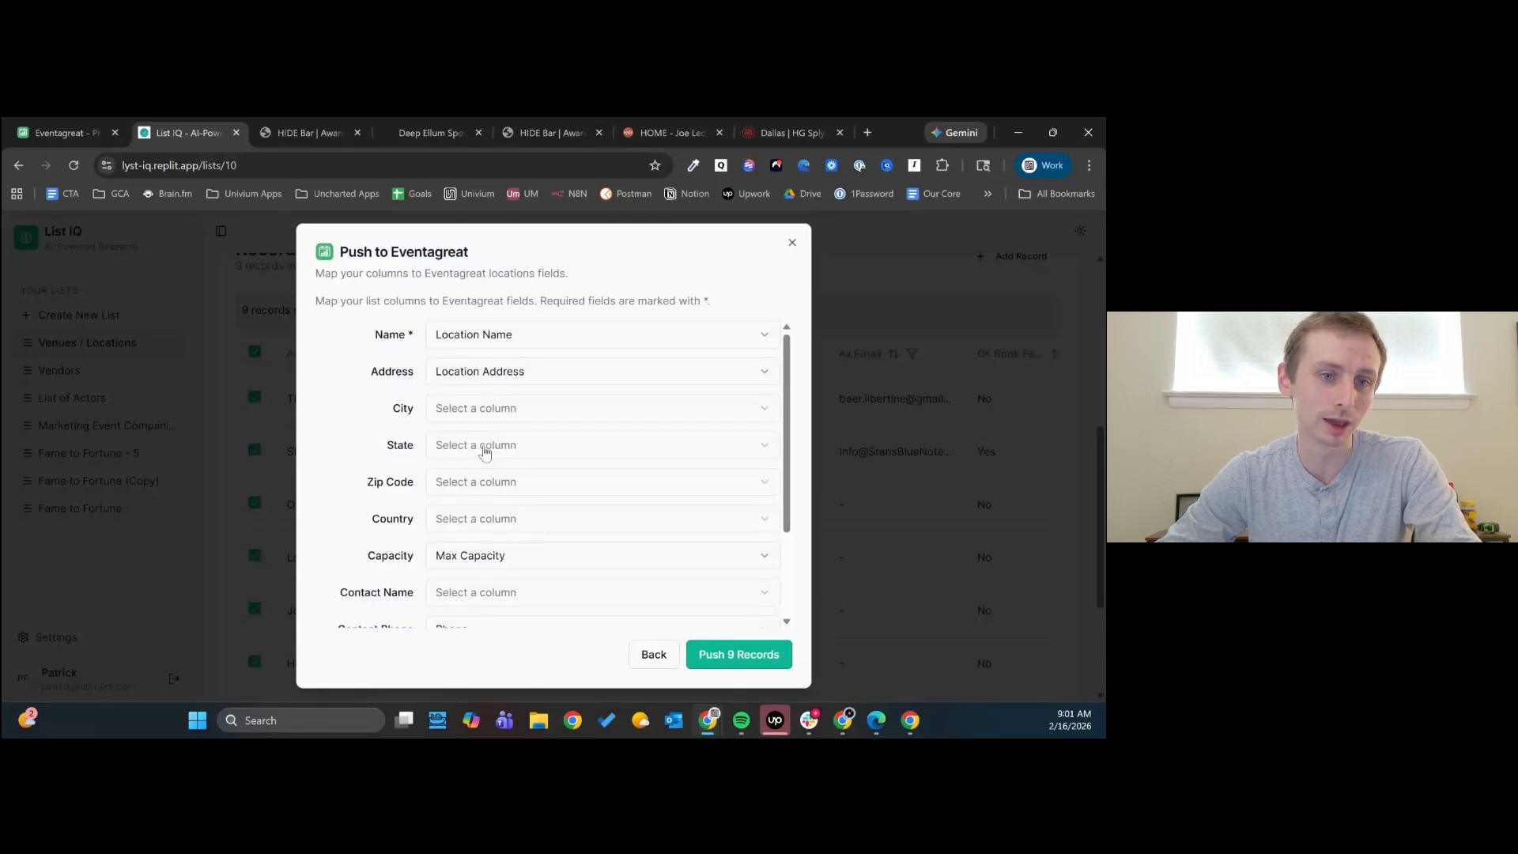
click(720, 656)
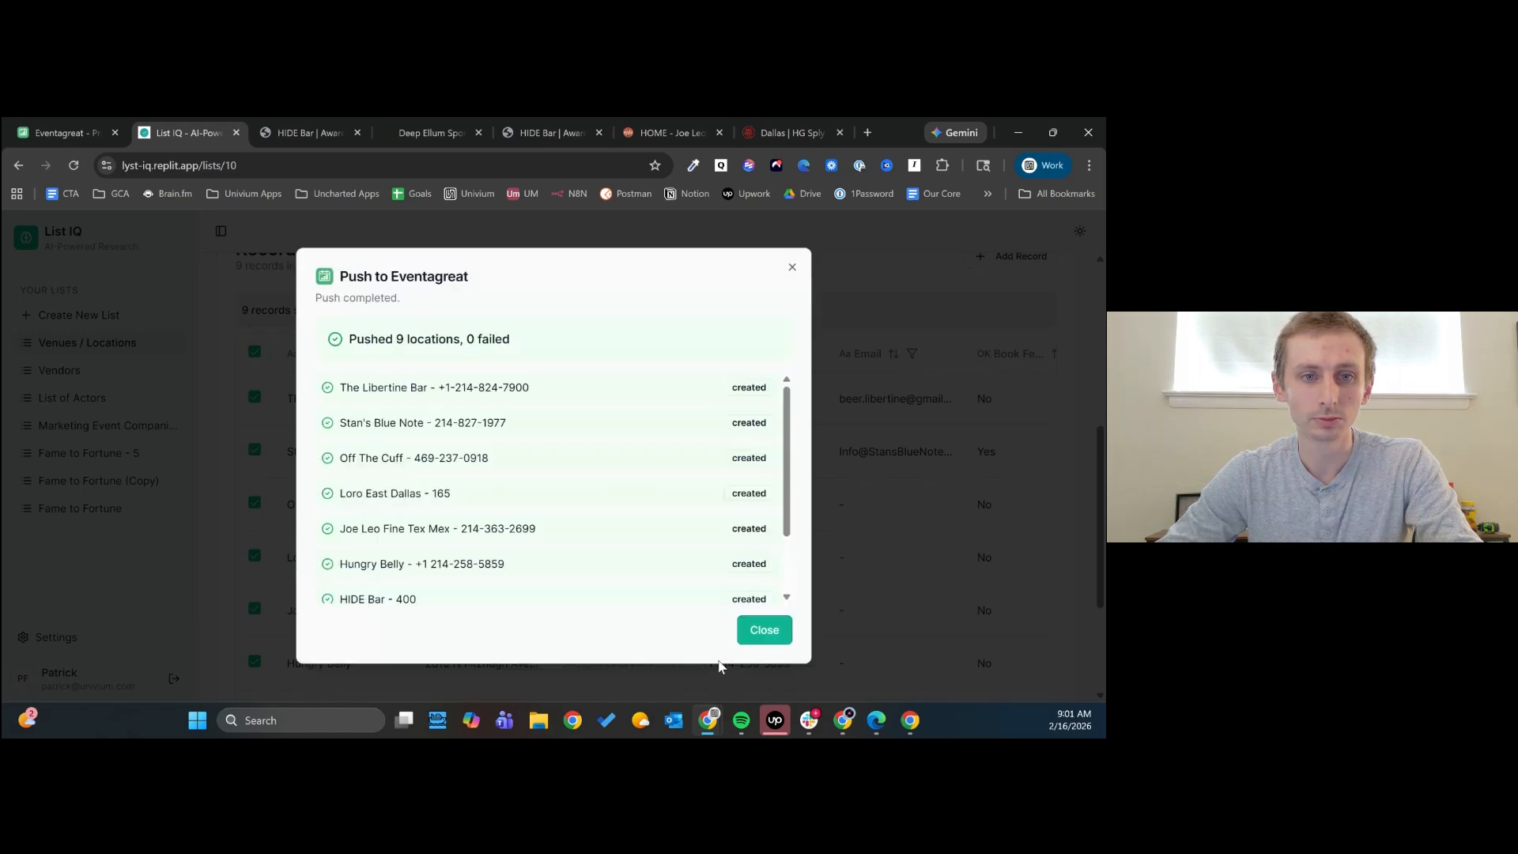
scroll(582, 443, down, 2)
scroll(586, 450, up, 3)
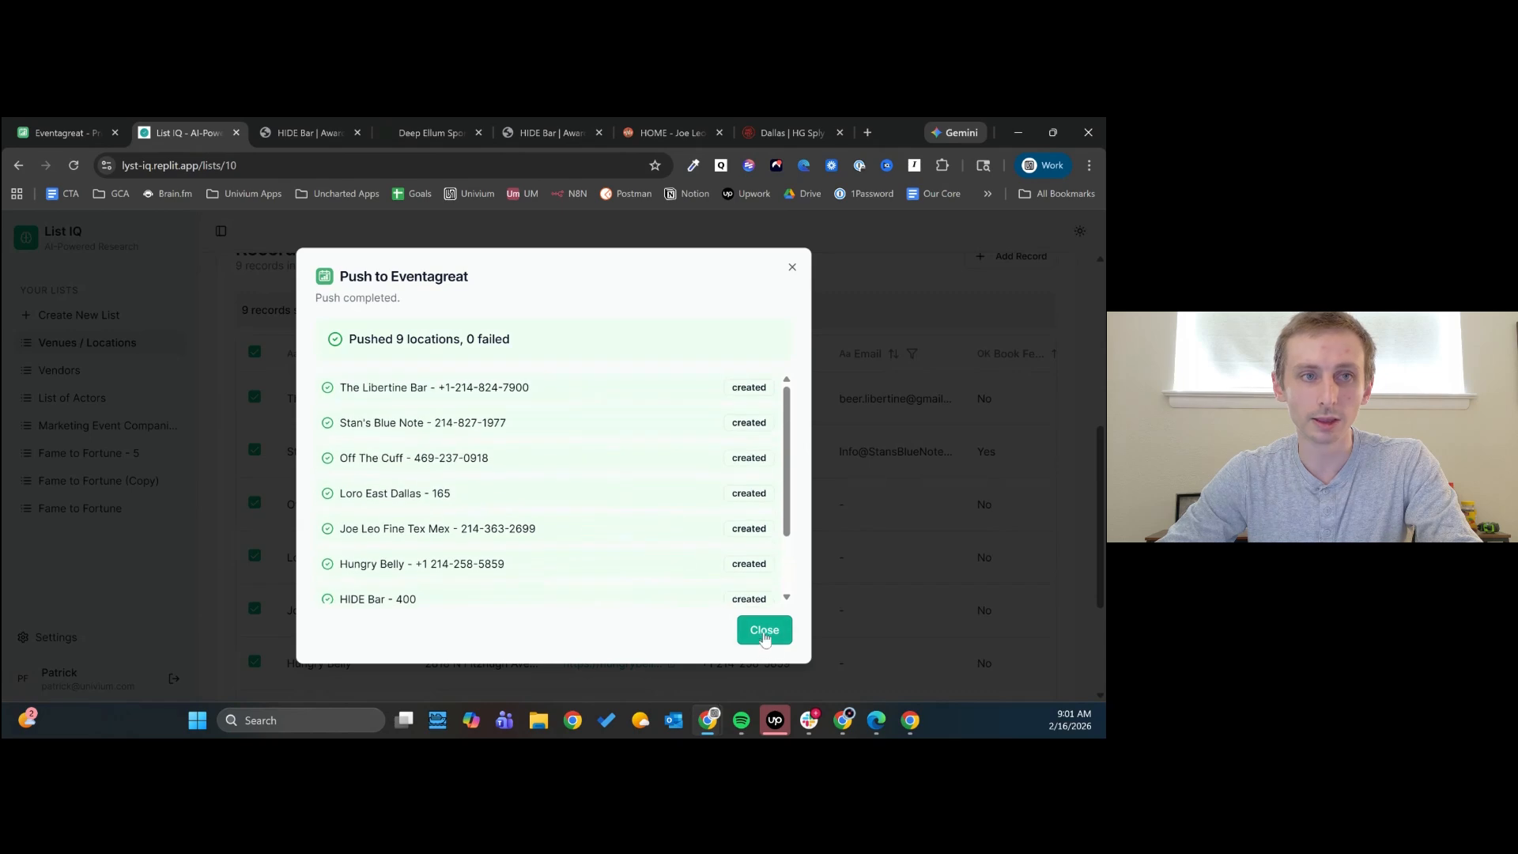
click(764, 630)
- Switch to Eventagreat, reload it, and log in by allowing access to the Replit account
click(63, 133)
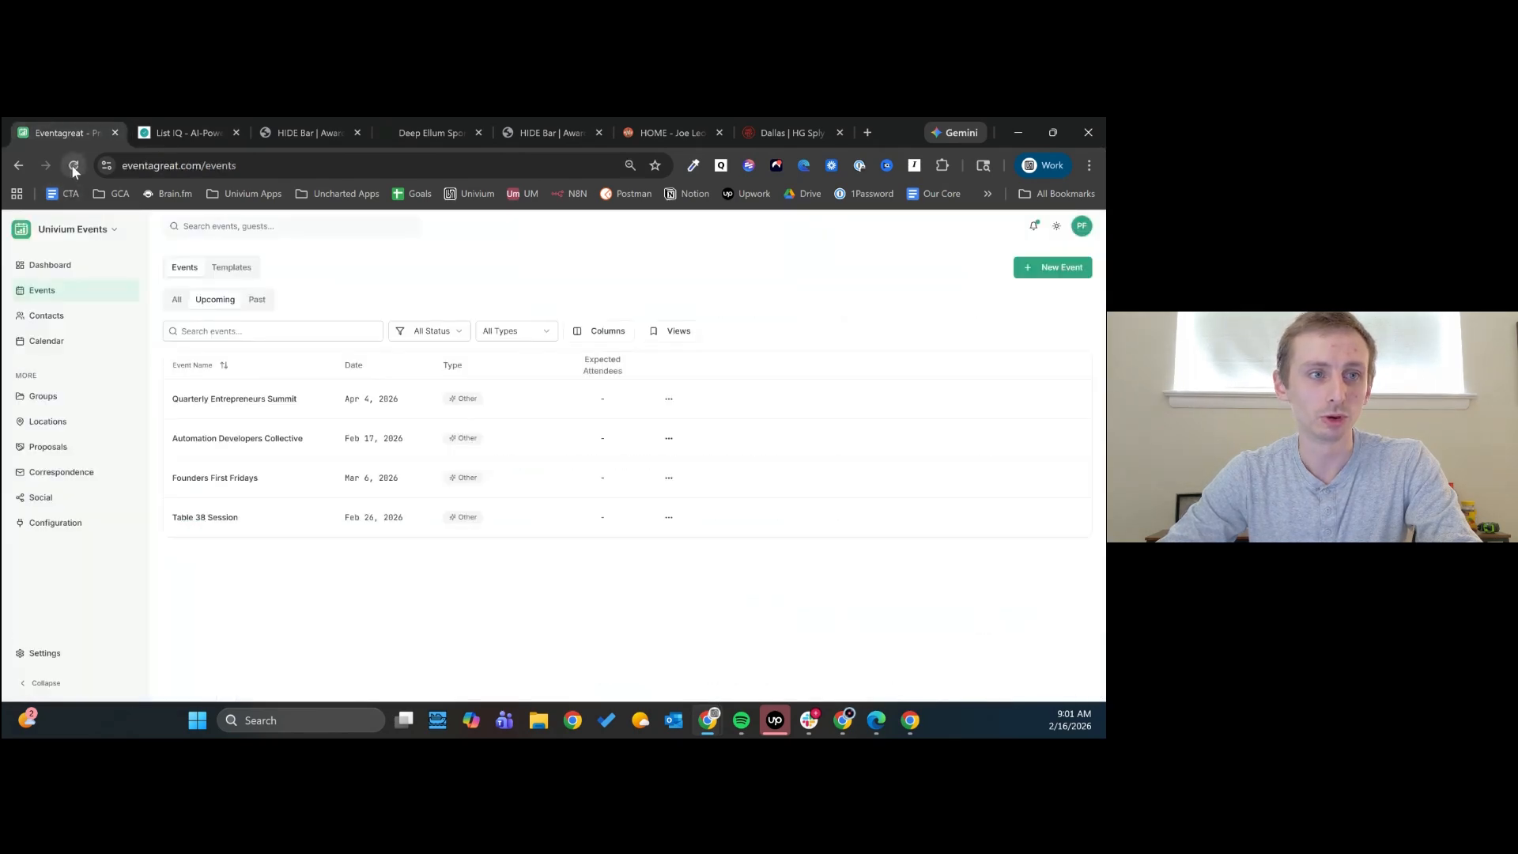
click(71, 165)
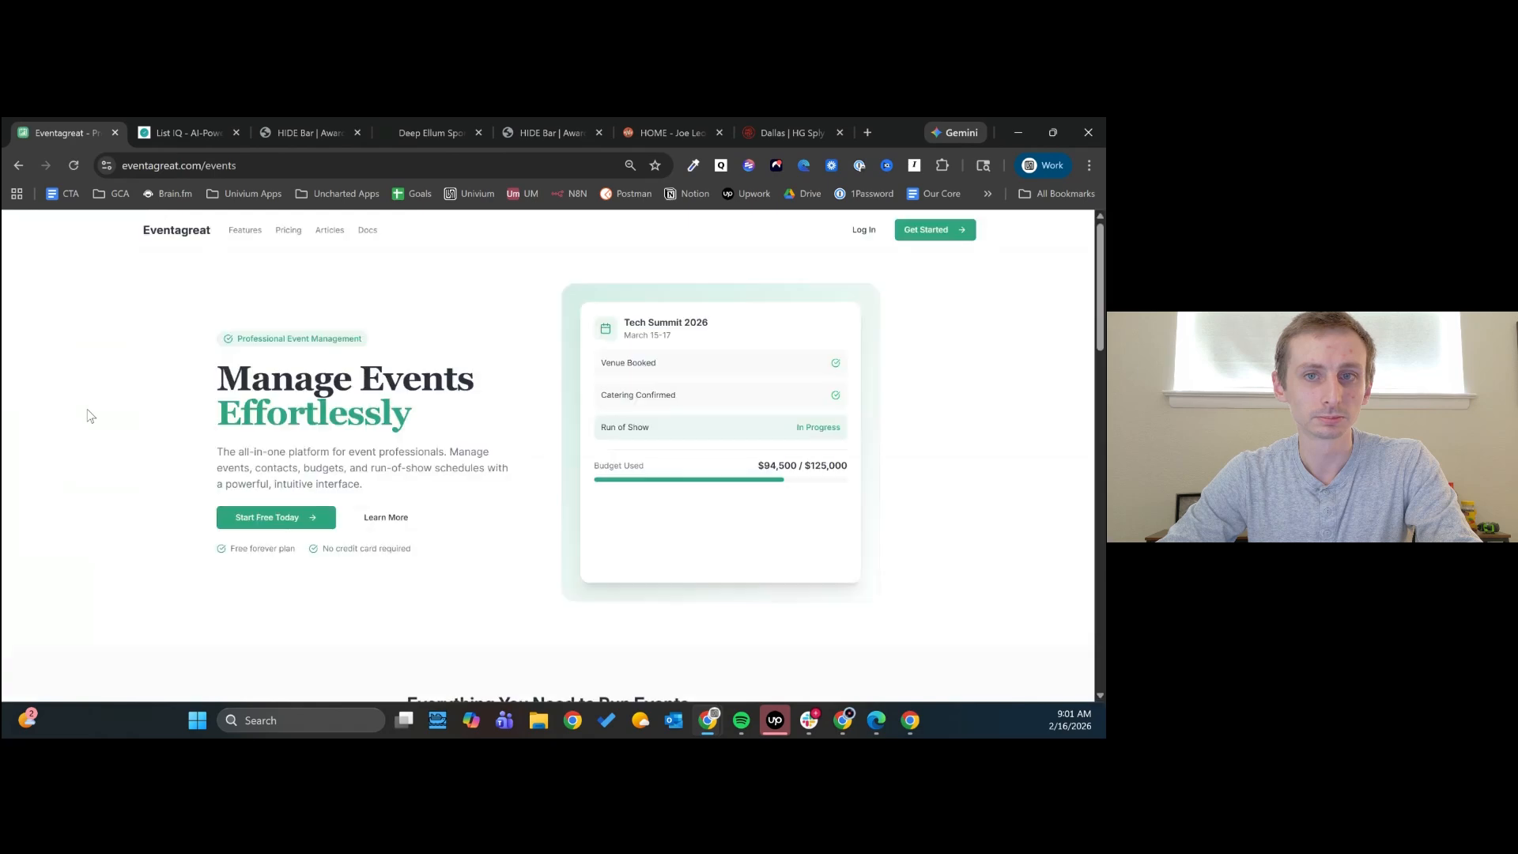
click(863, 231)
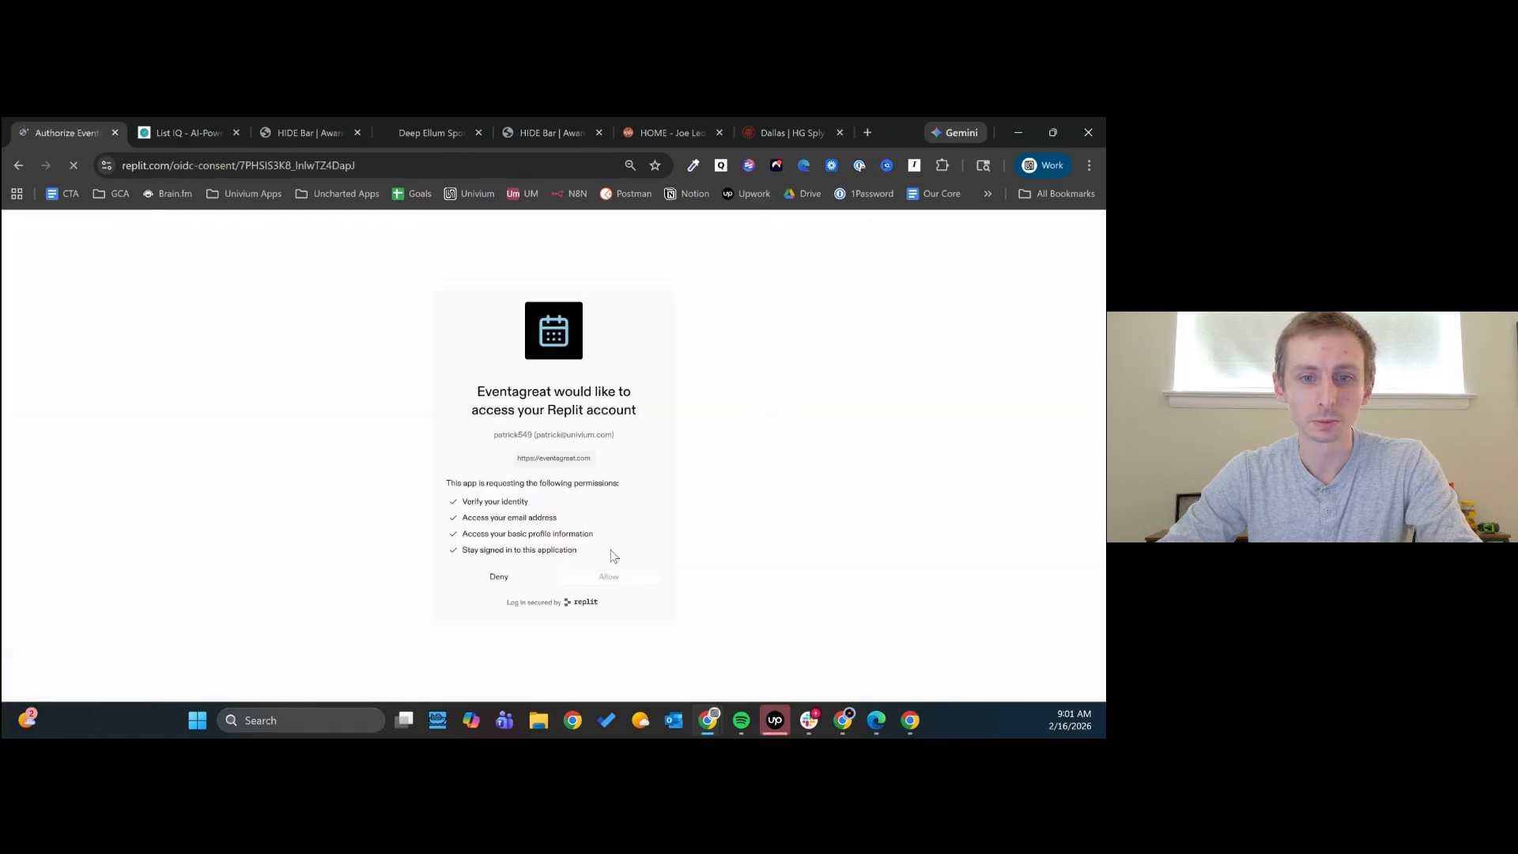
click(626, 579)
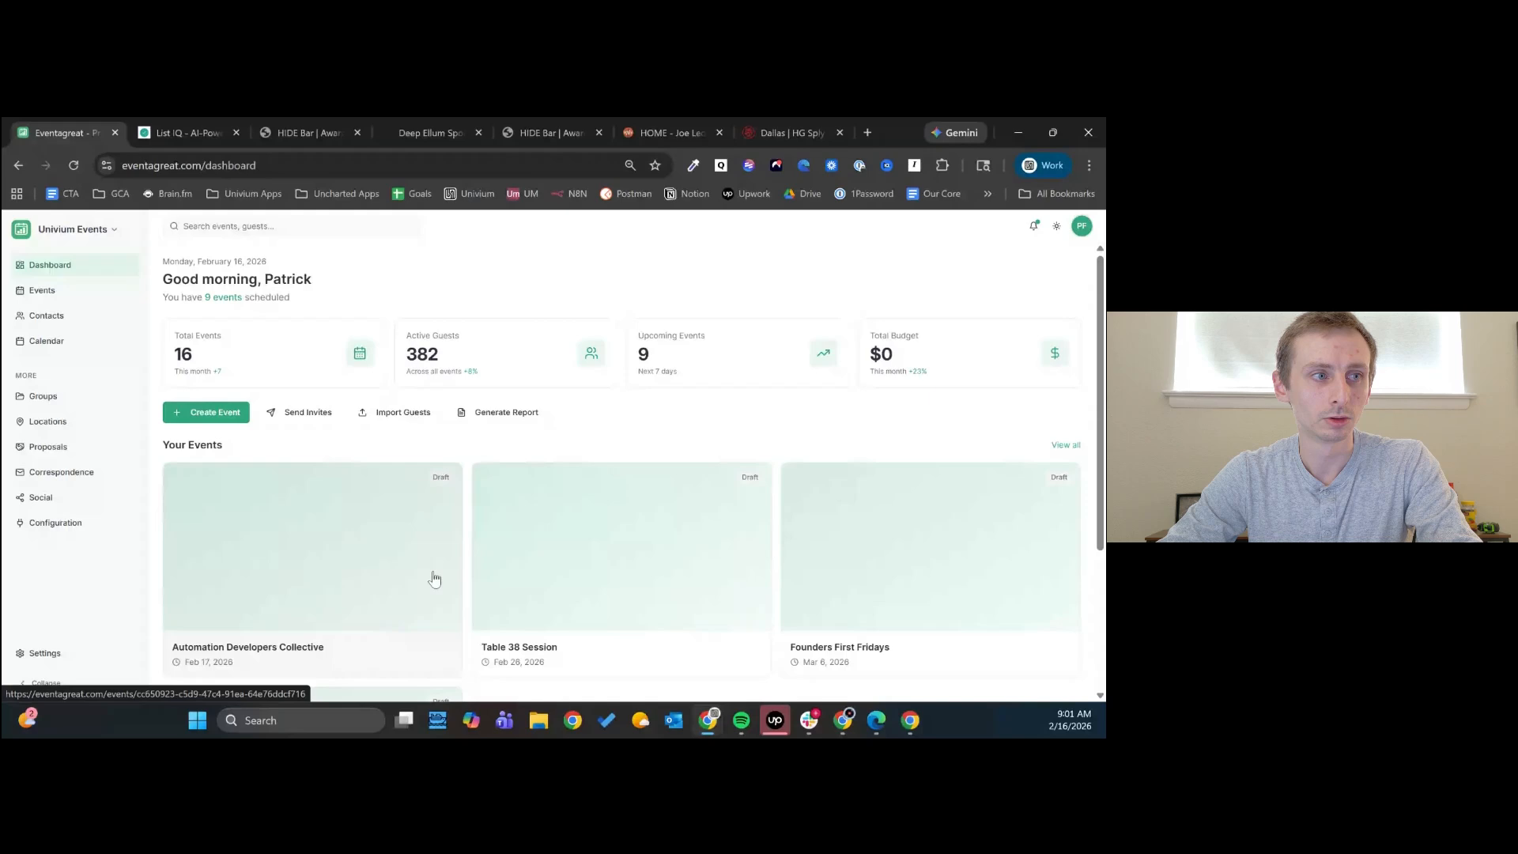
- Open the Eventagreat locations and examine the pushed venues' addresses, capacities, contacts and websites
click(91, 421)
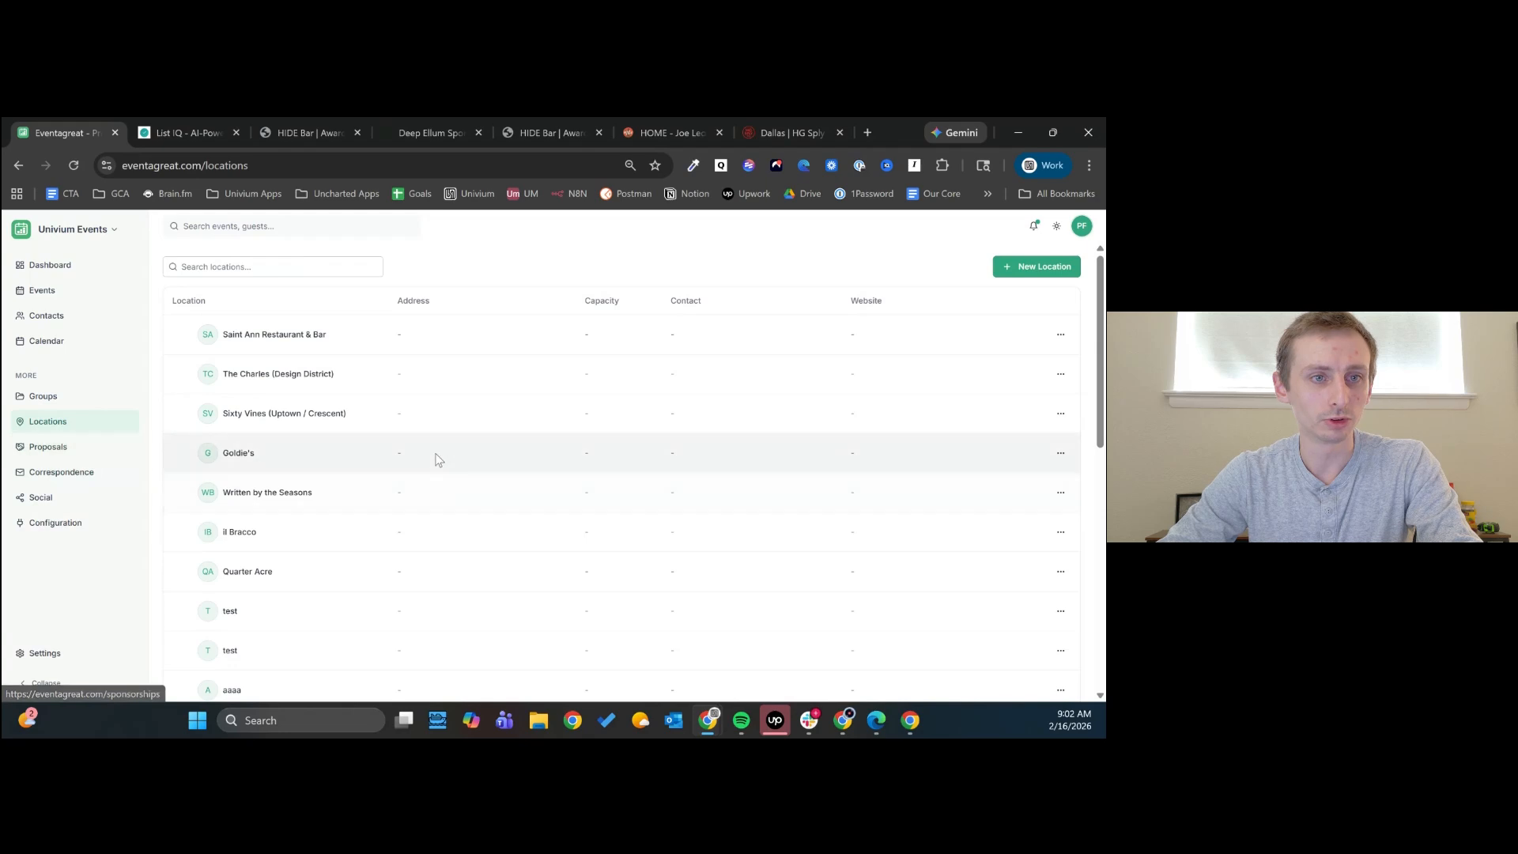
scroll(293, 418, down, 5)
scroll(300, 474, down, 2)
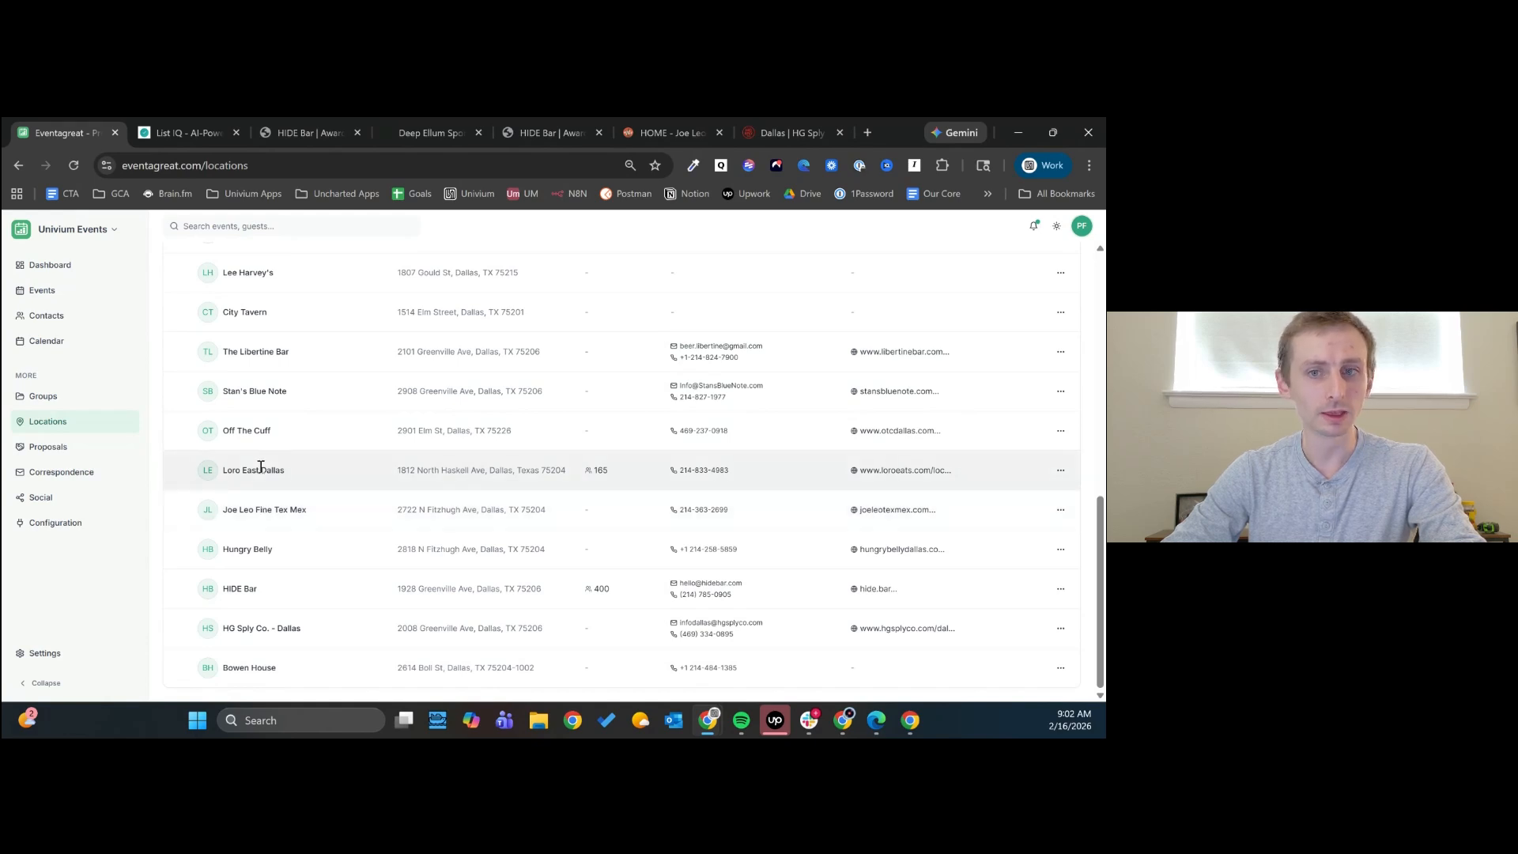
scroll(948, 471, up, 10)
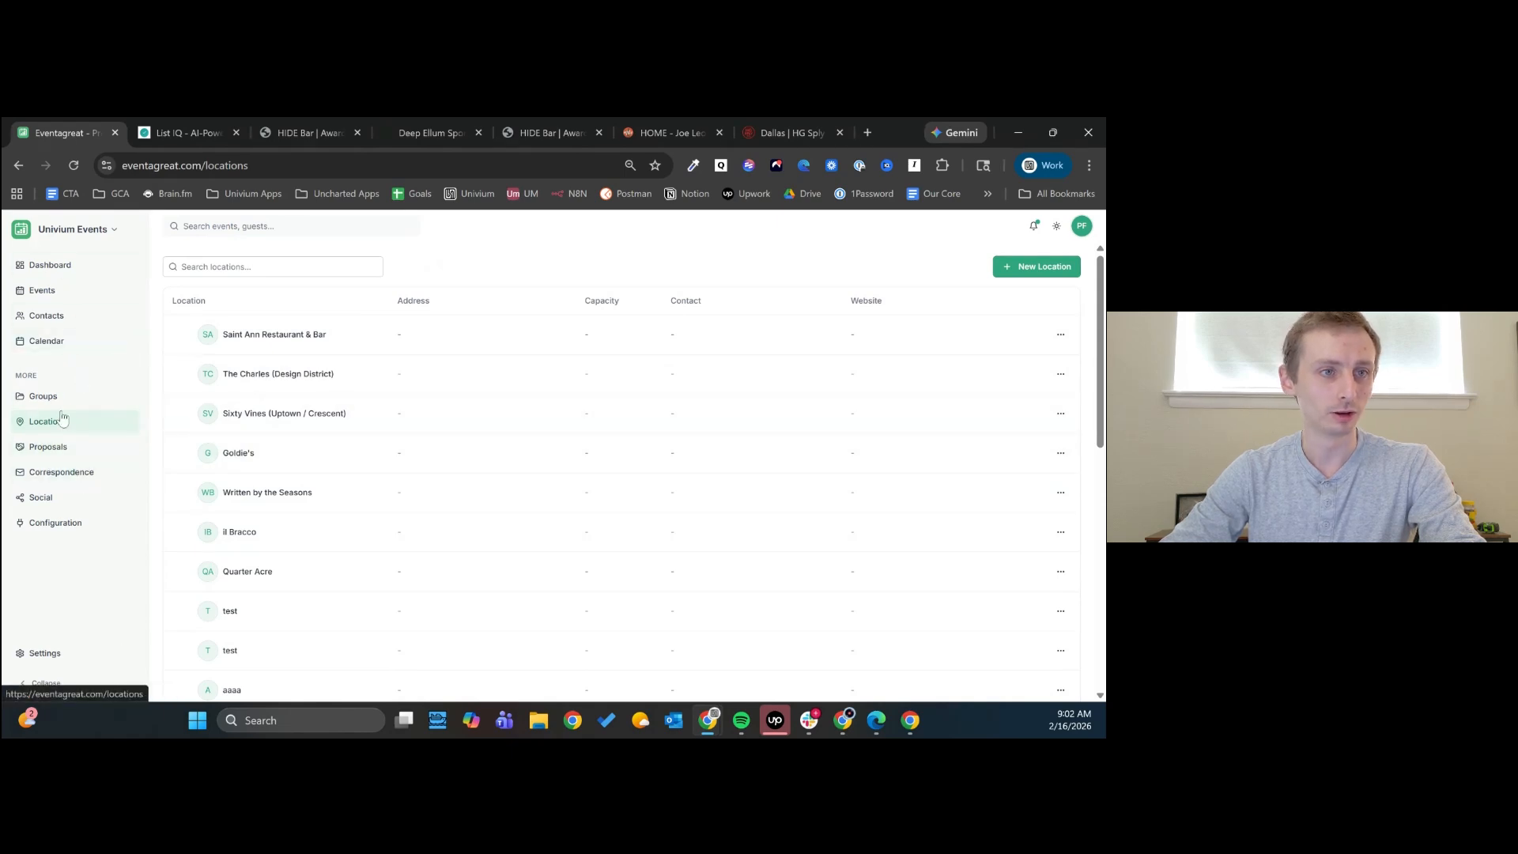
scroll(322, 413, down, 10)
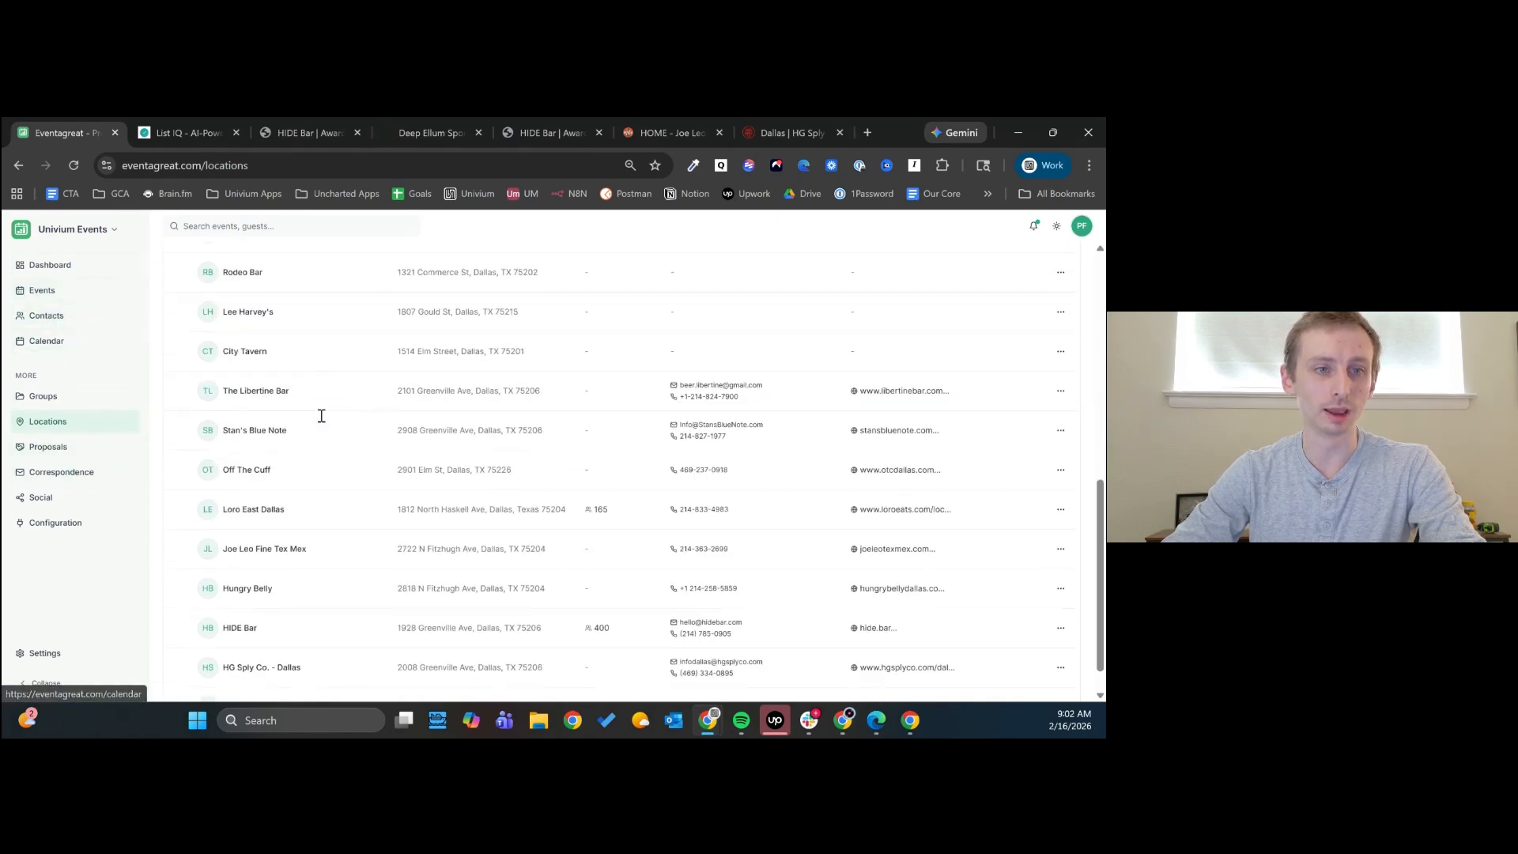